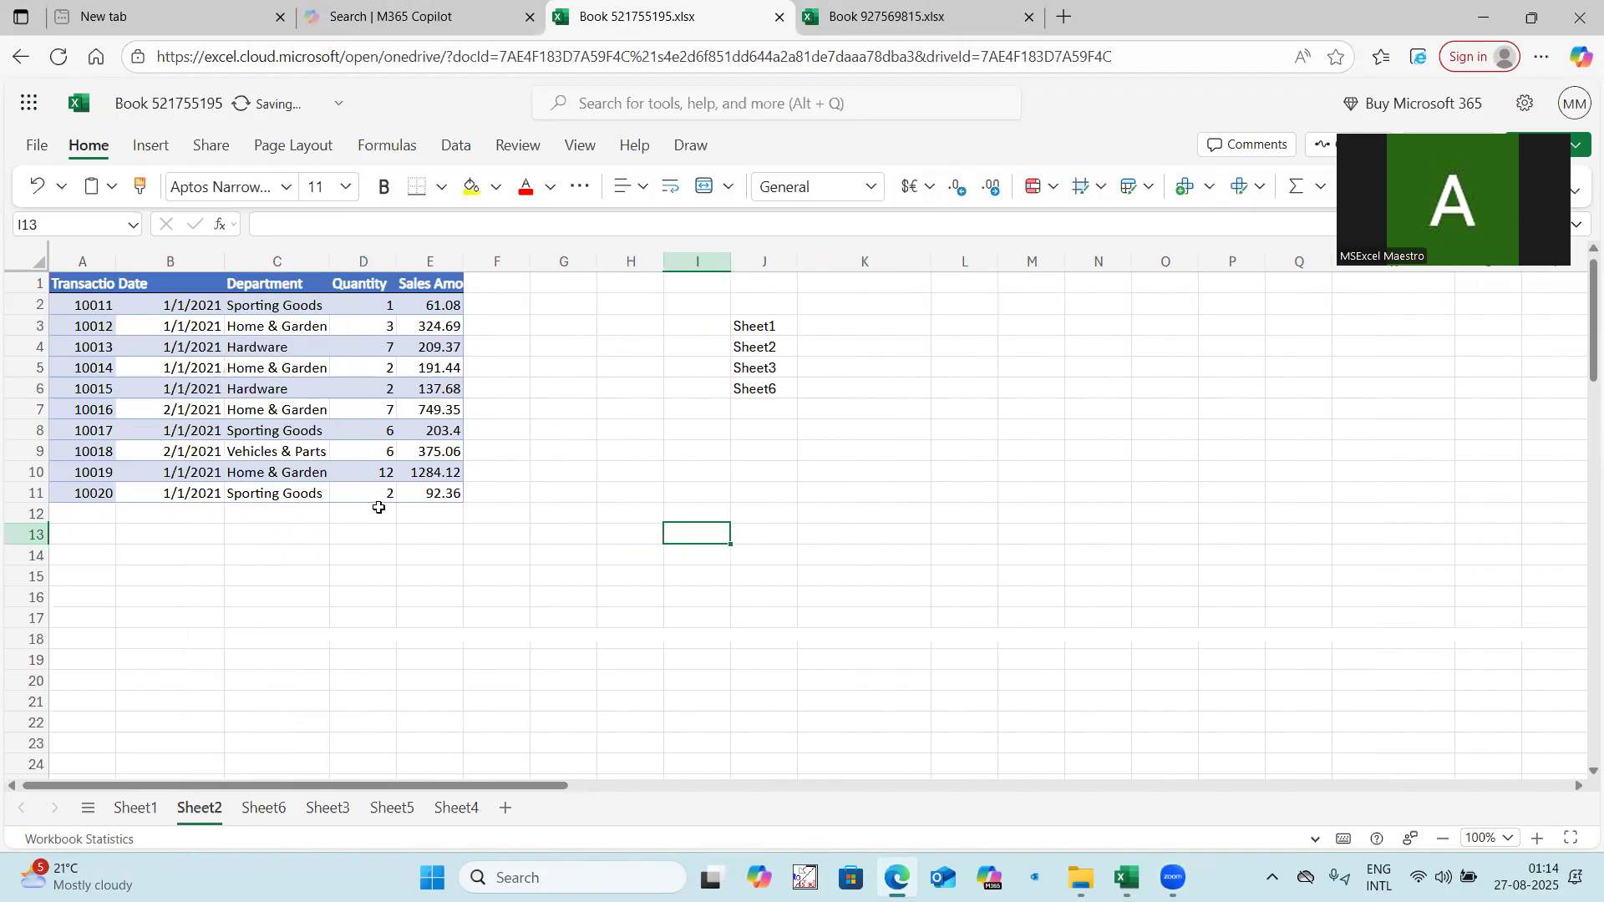
# Clear the contents of the cell block beside the transaction table on Sheet1.
pyautogui.click(136, 809)
pyautogui.moveTo(729, 323); pyautogui.dragTo(1146, 656)
pyautogui.press('Delete')
pyautogui.click(604, 527)
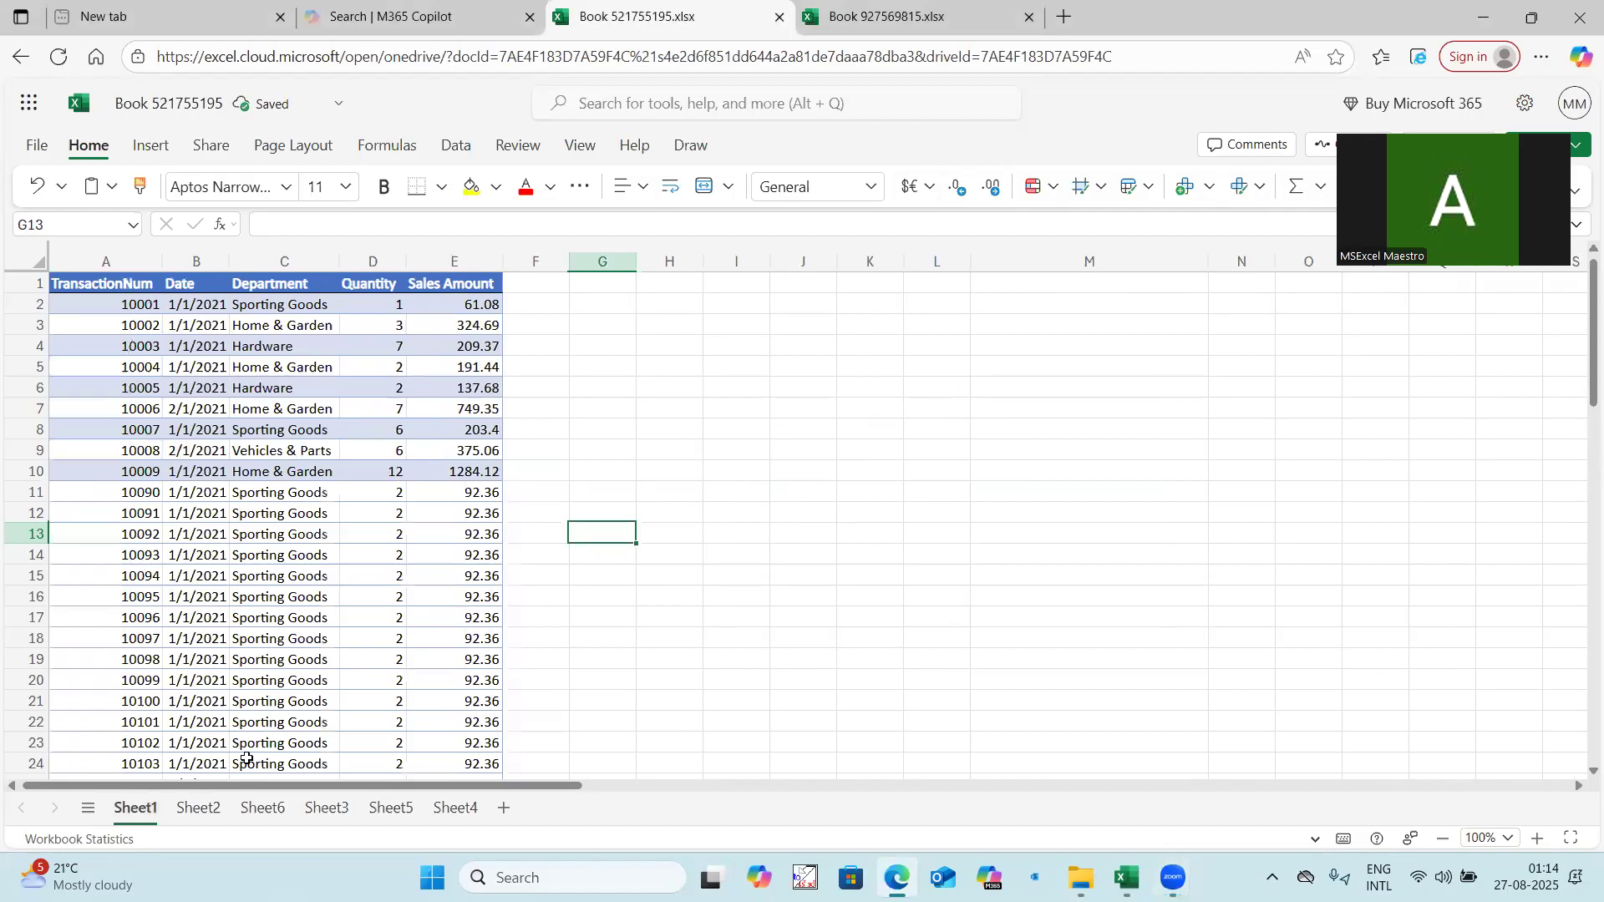
# Examine the transaction tables on Sheet1, Sheet2, Sheet6 and Sheet3, and check the contents of Sheet5 and Sheet4.
pyautogui.scroll(-13, 187, 512)
pyautogui.scroll(13, 239, 600)
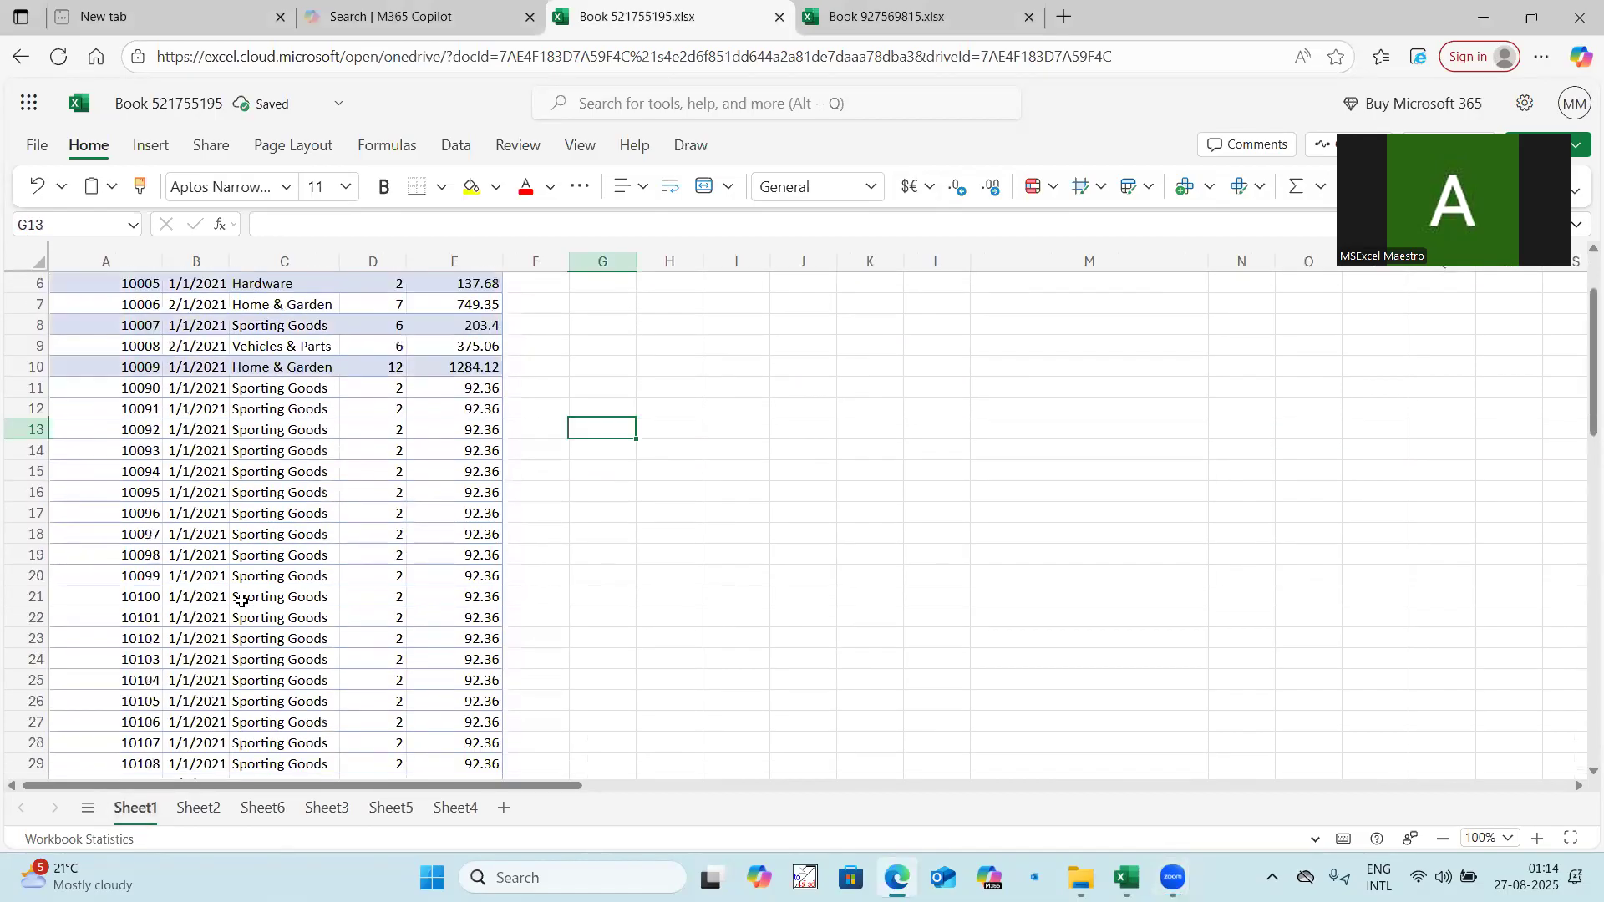
pyautogui.click(198, 809)
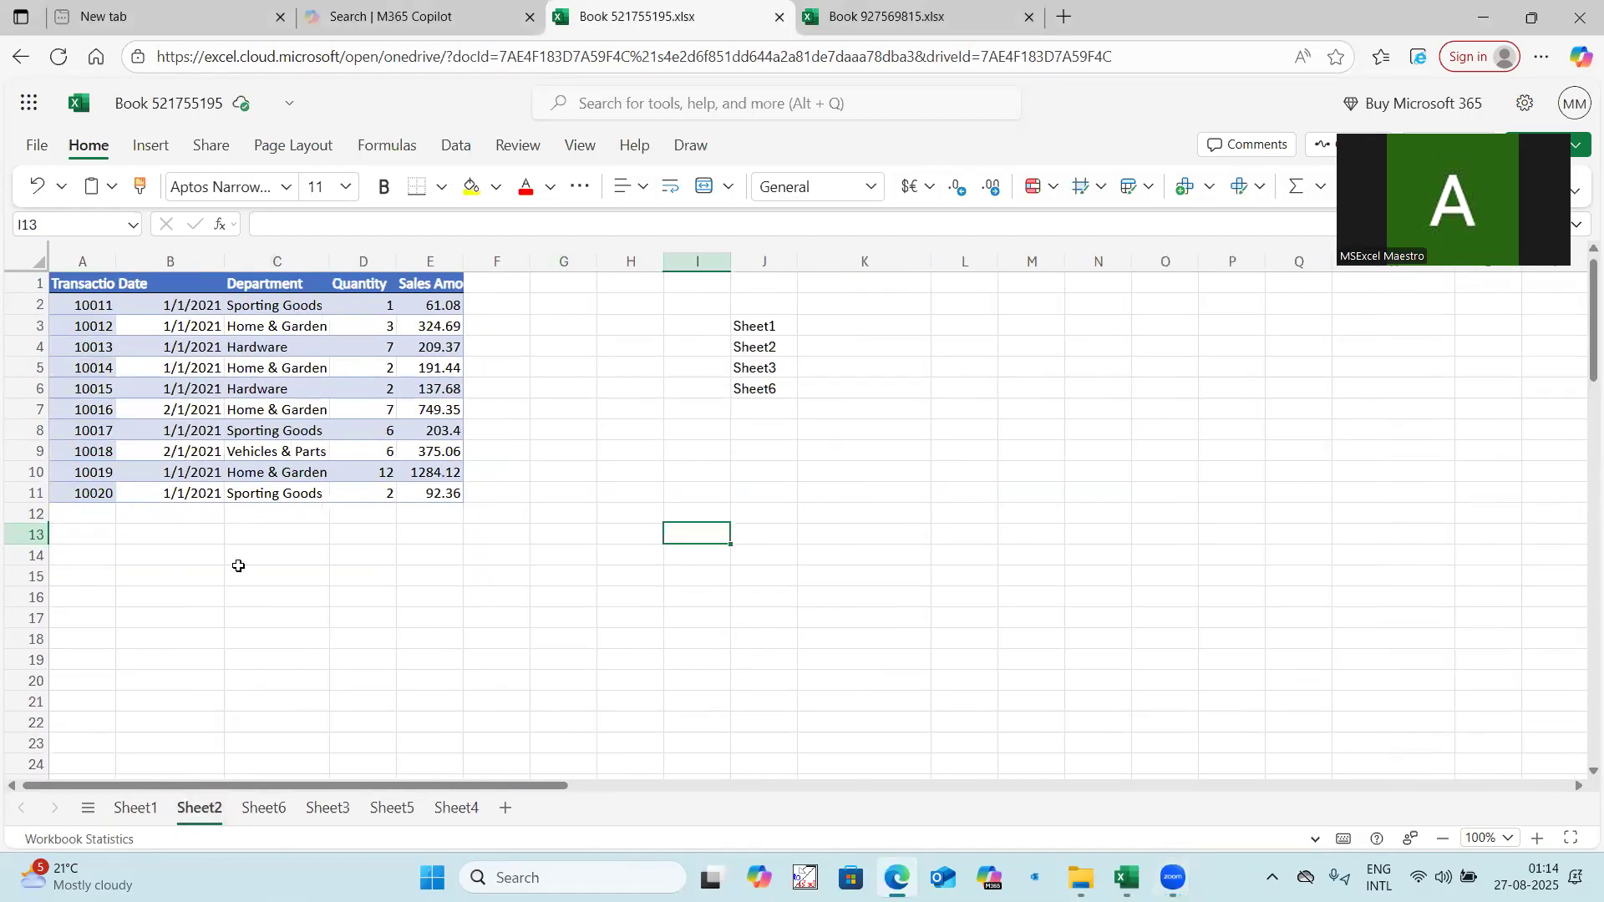
pyautogui.click(264, 809)
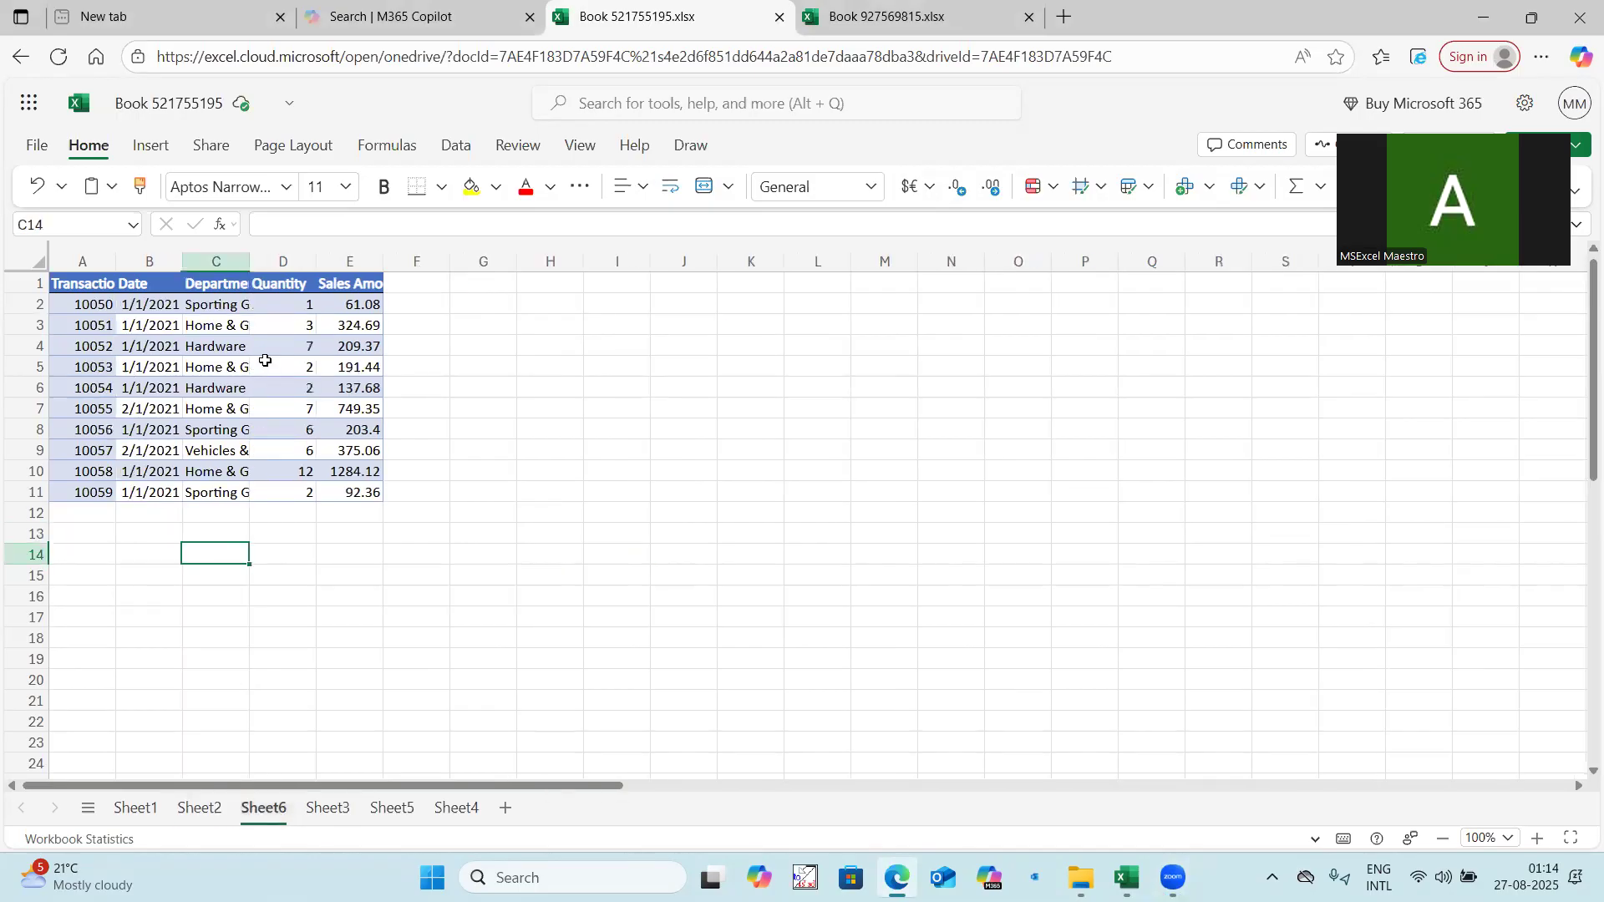
pyautogui.click(341, 814)
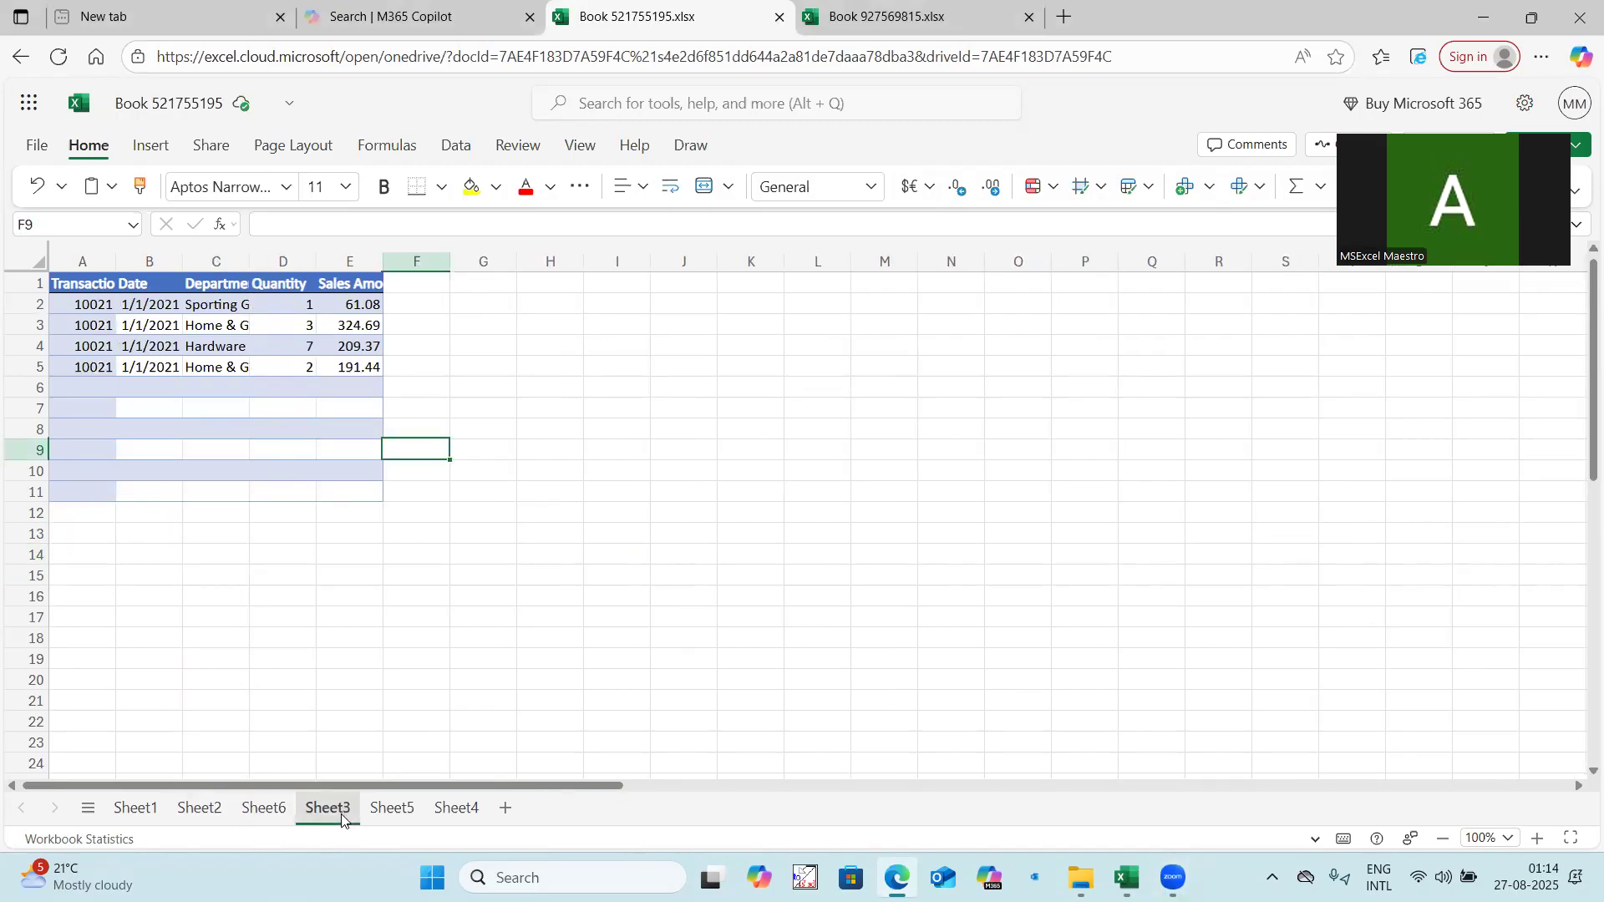
pyautogui.click(389, 808)
pyautogui.click(458, 809)
pyautogui.click(392, 810)
pyautogui.click(442, 810)
pyautogui.click(408, 810)
pyautogui.hotkey('ctrl', 'pagedown')
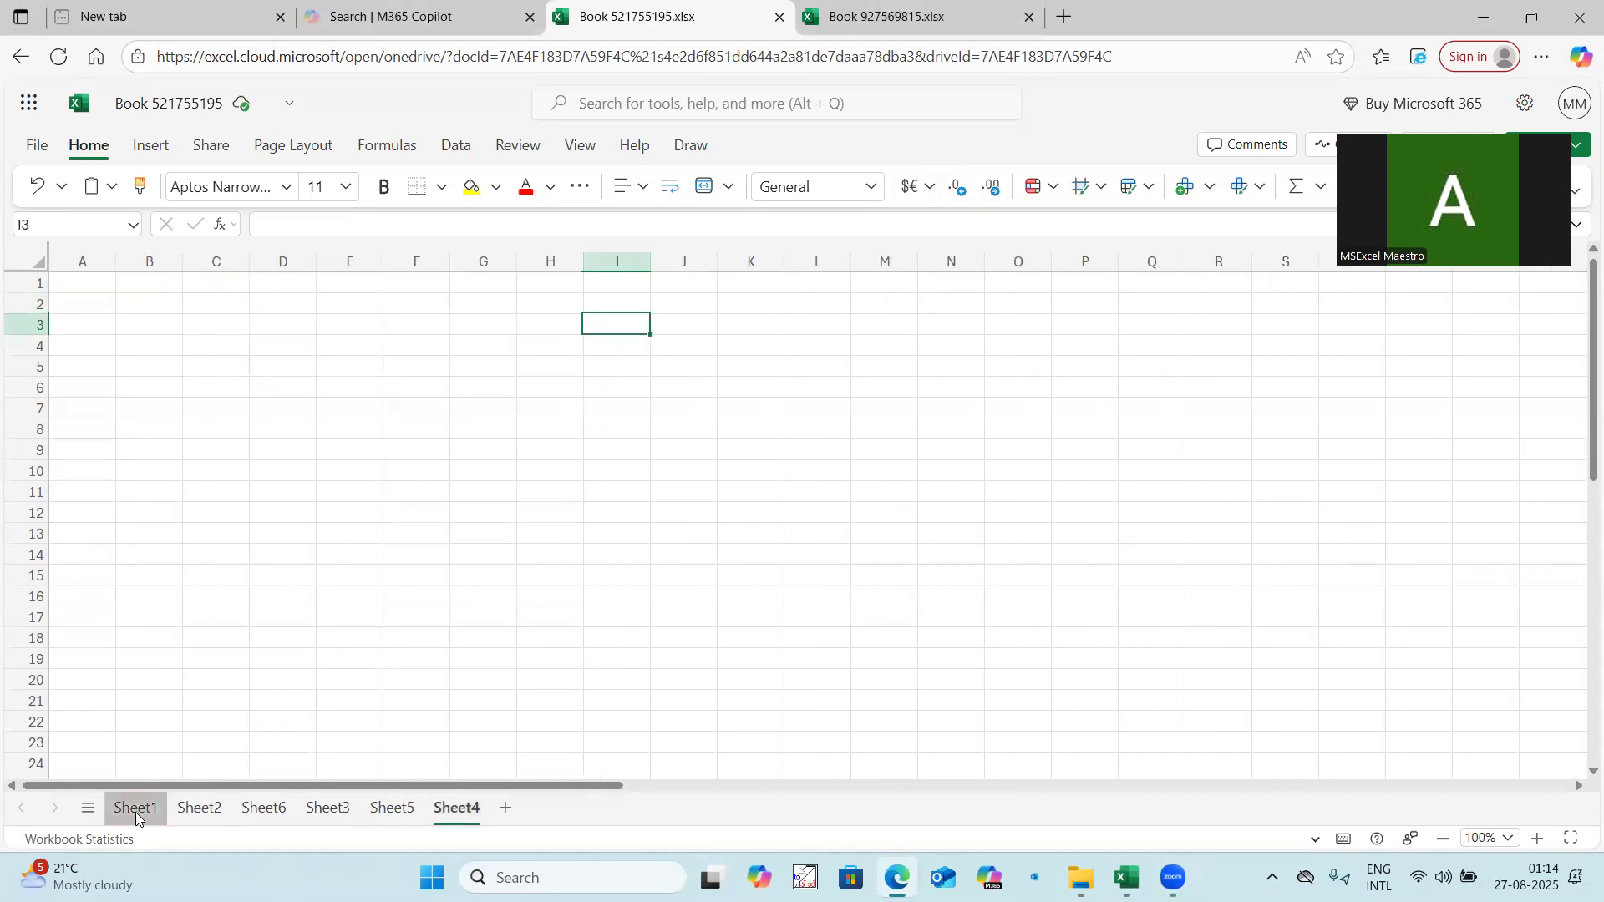
# Widen the Sales Amount column on Sheet1.
pyautogui.click(137, 811)
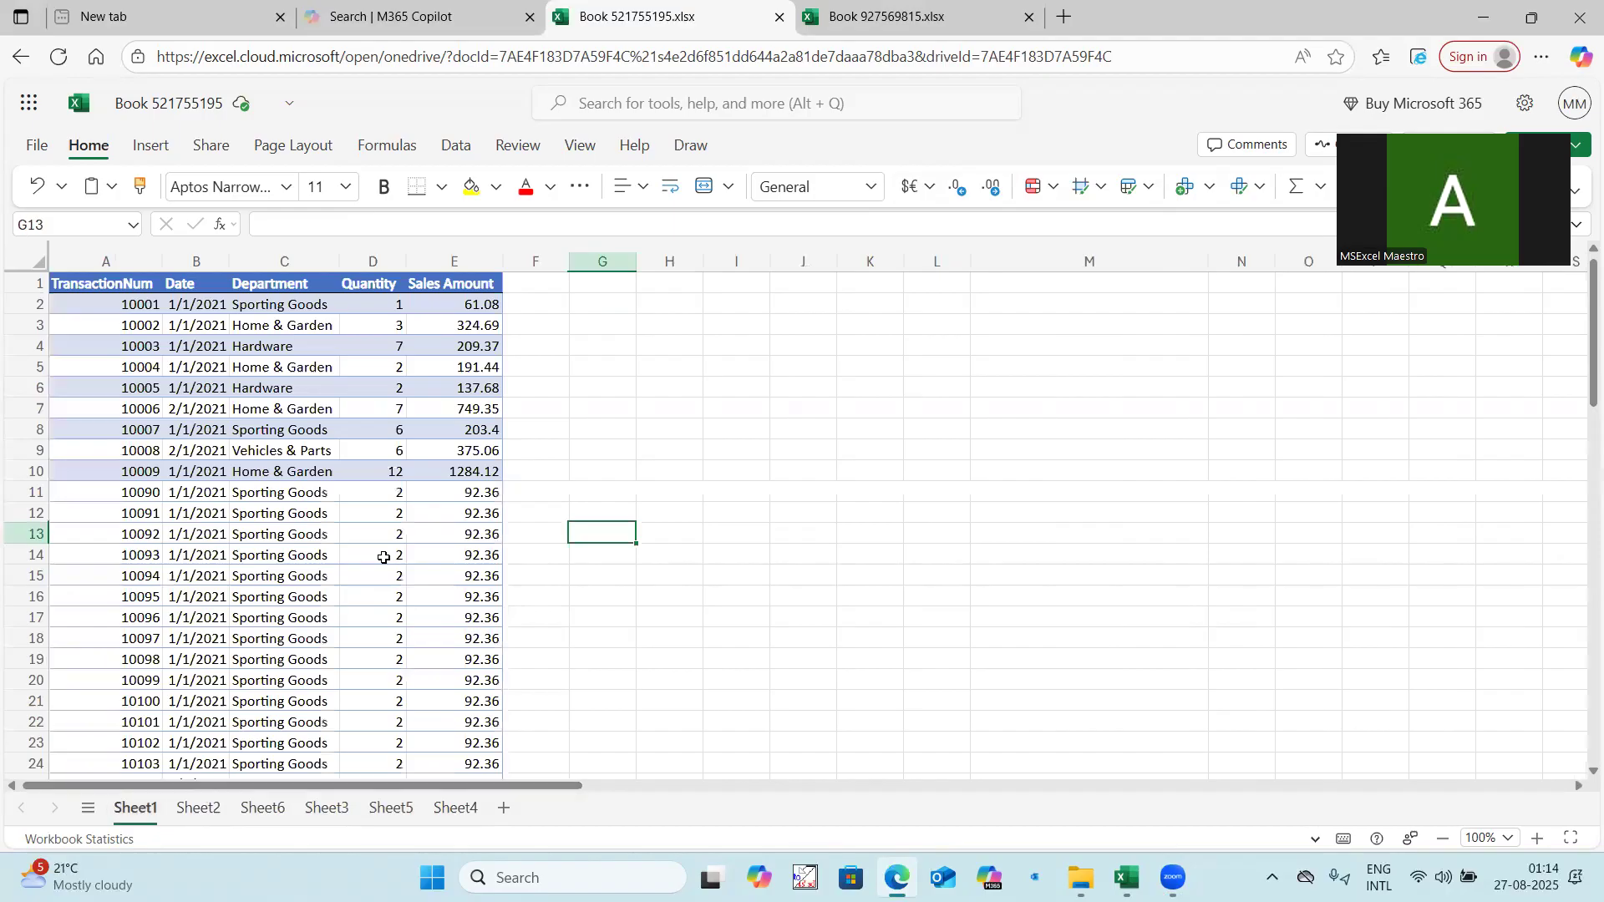
pyautogui.moveTo(502, 261); pyautogui.dragTo(523, 260)
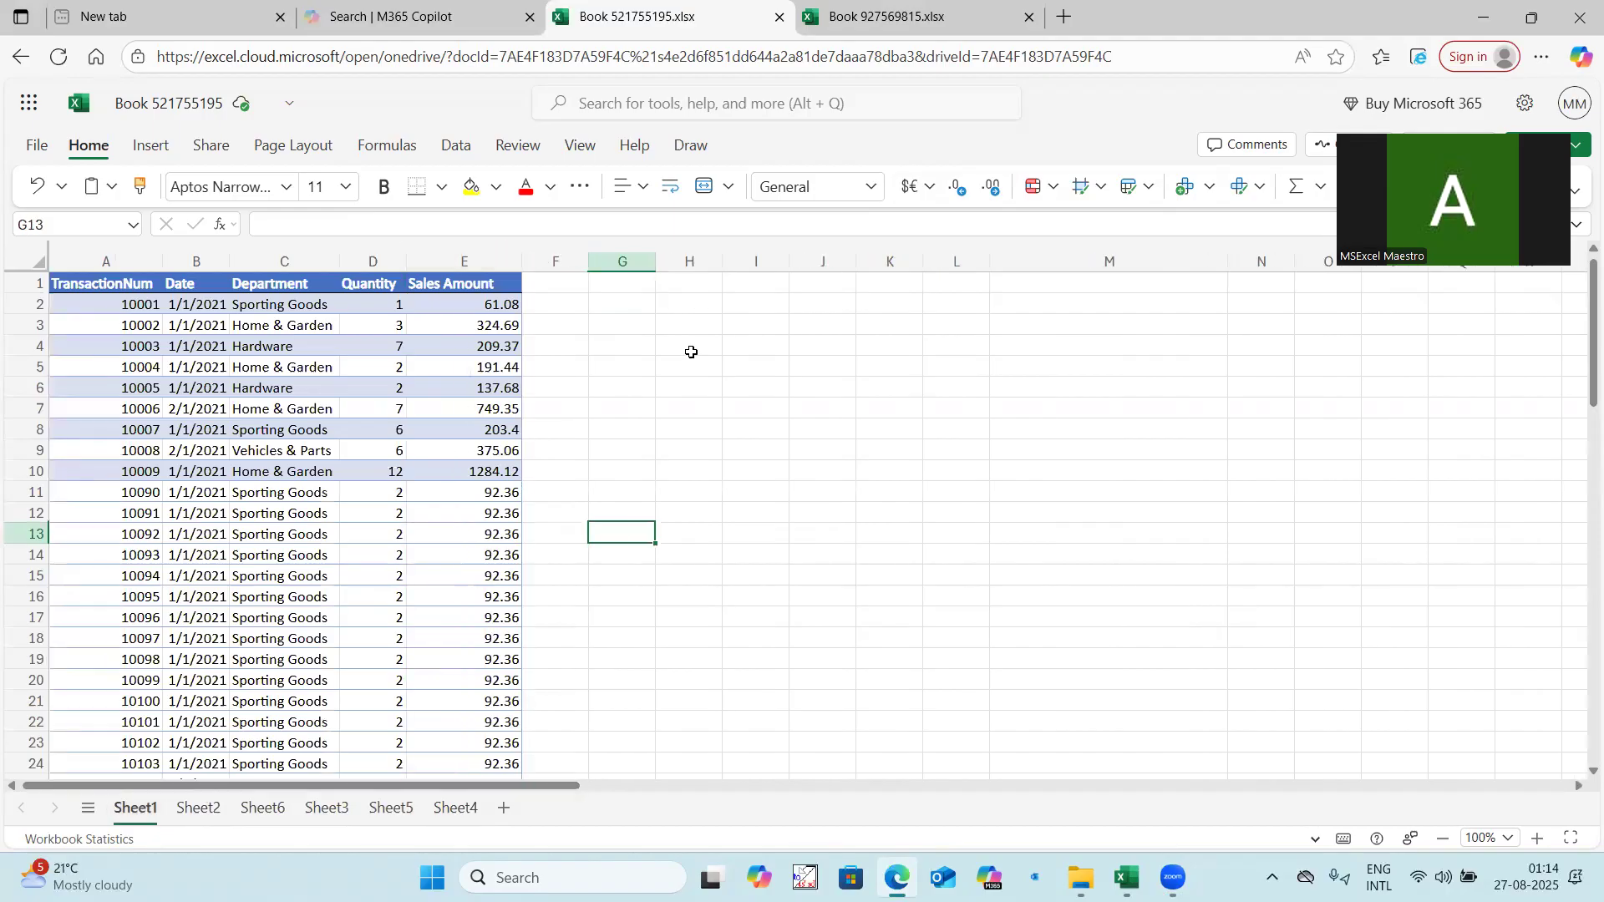
# Check the sheet names listed in J3:J6 on Sheet2, and look at Sheet5 and Sheet4 for comparison.
pyautogui.click(207, 809)
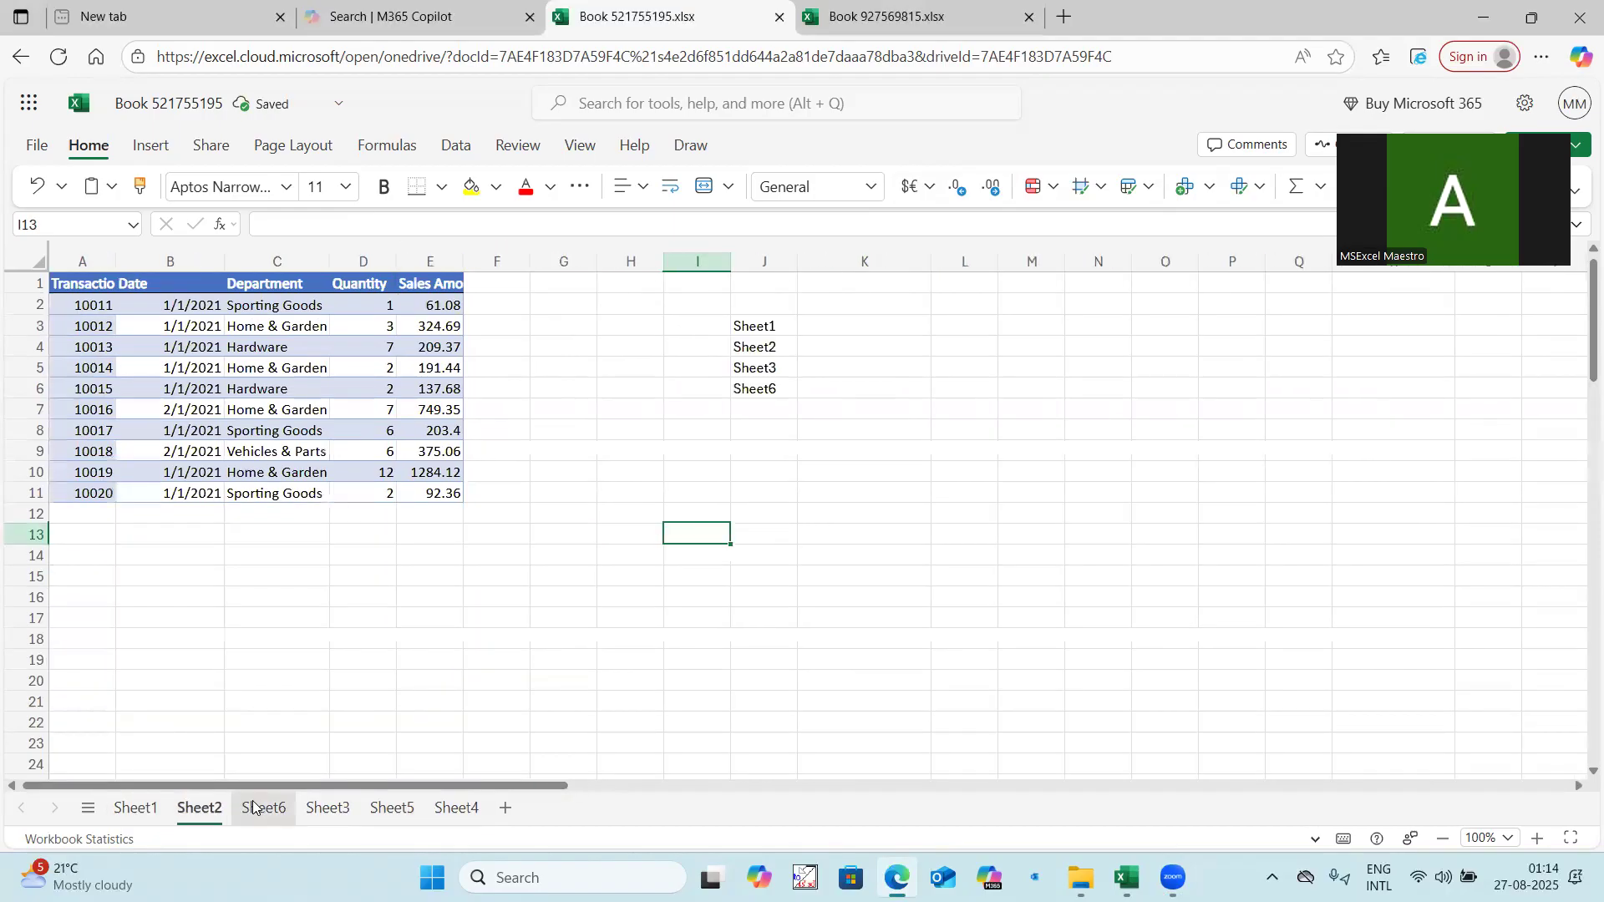
pyautogui.moveTo(755, 326); pyautogui.dragTo(756, 389)
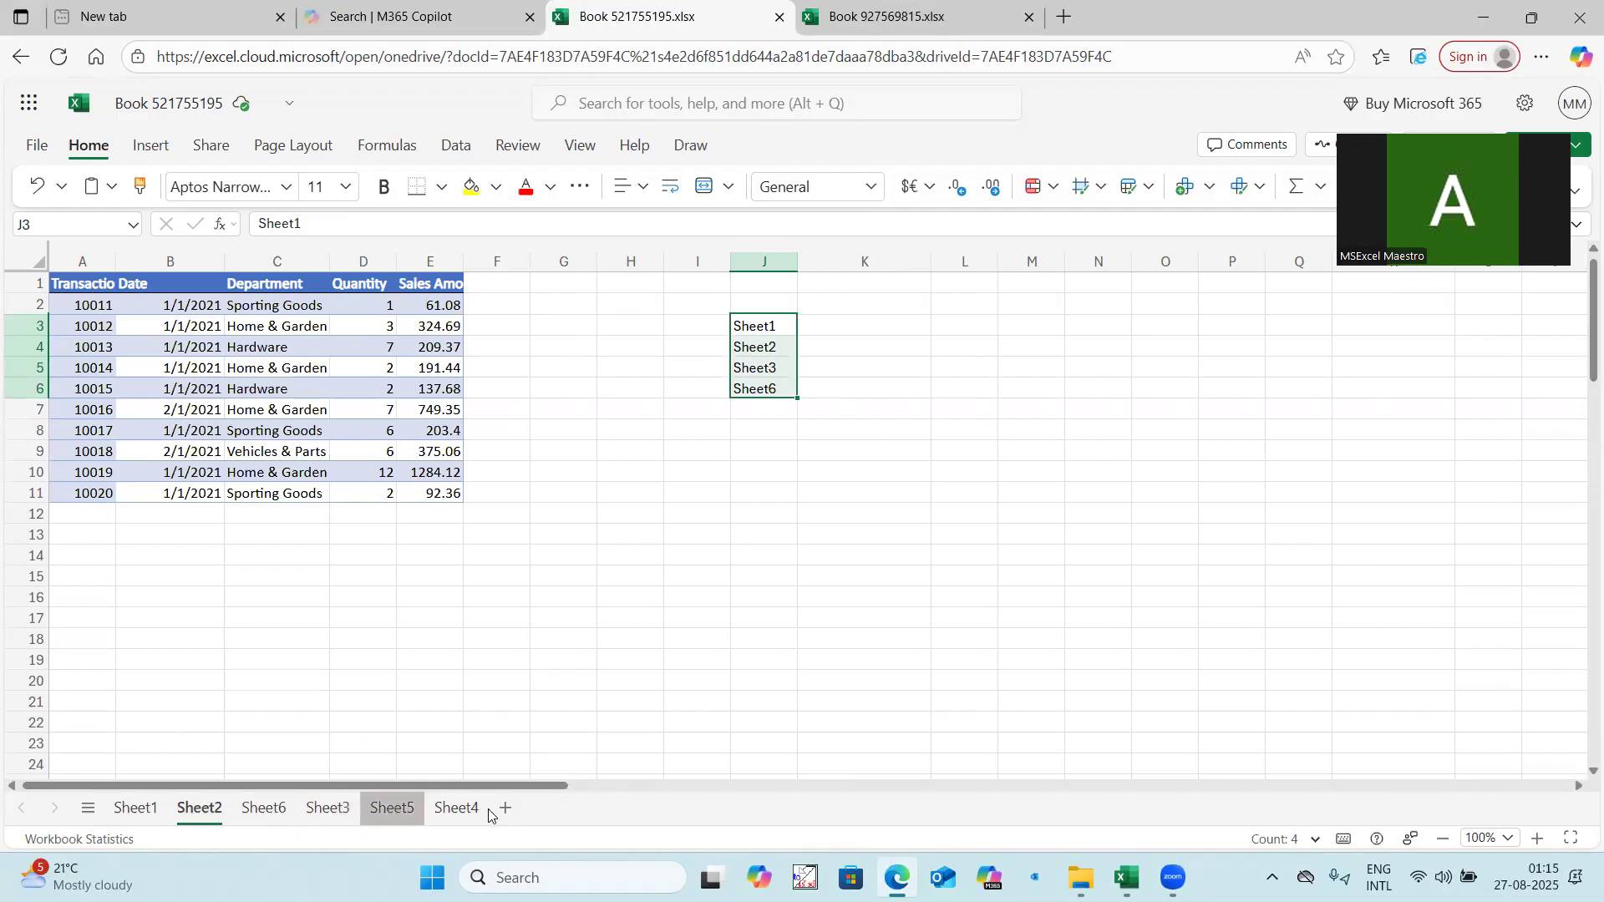
pyautogui.click(397, 809)
pyautogui.click(472, 808)
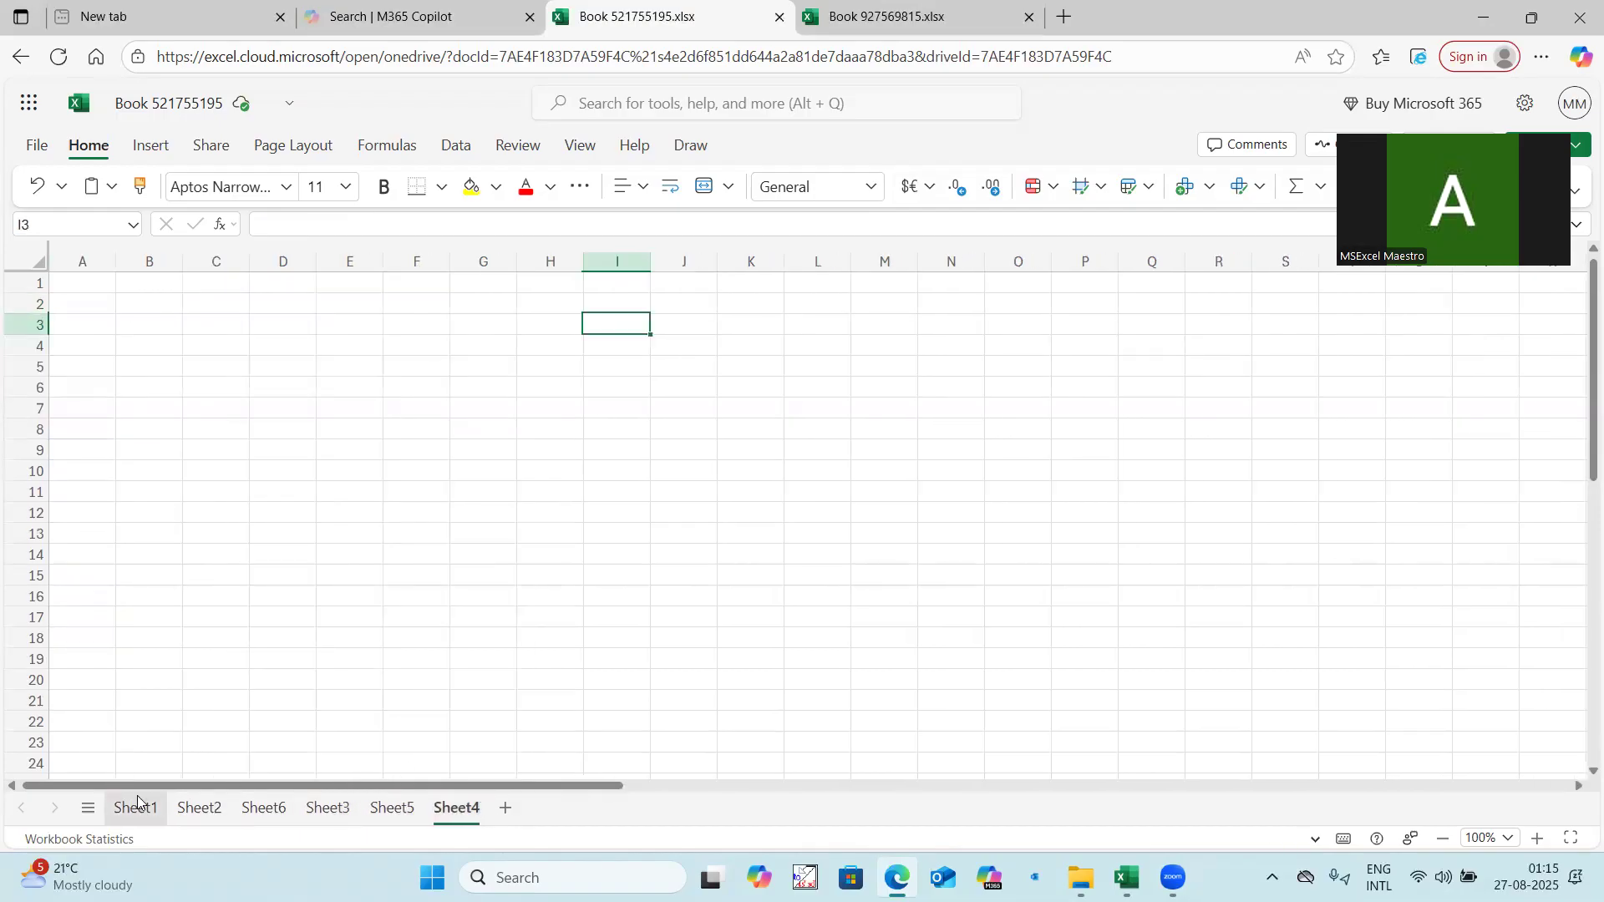
pyautogui.click(200, 807)
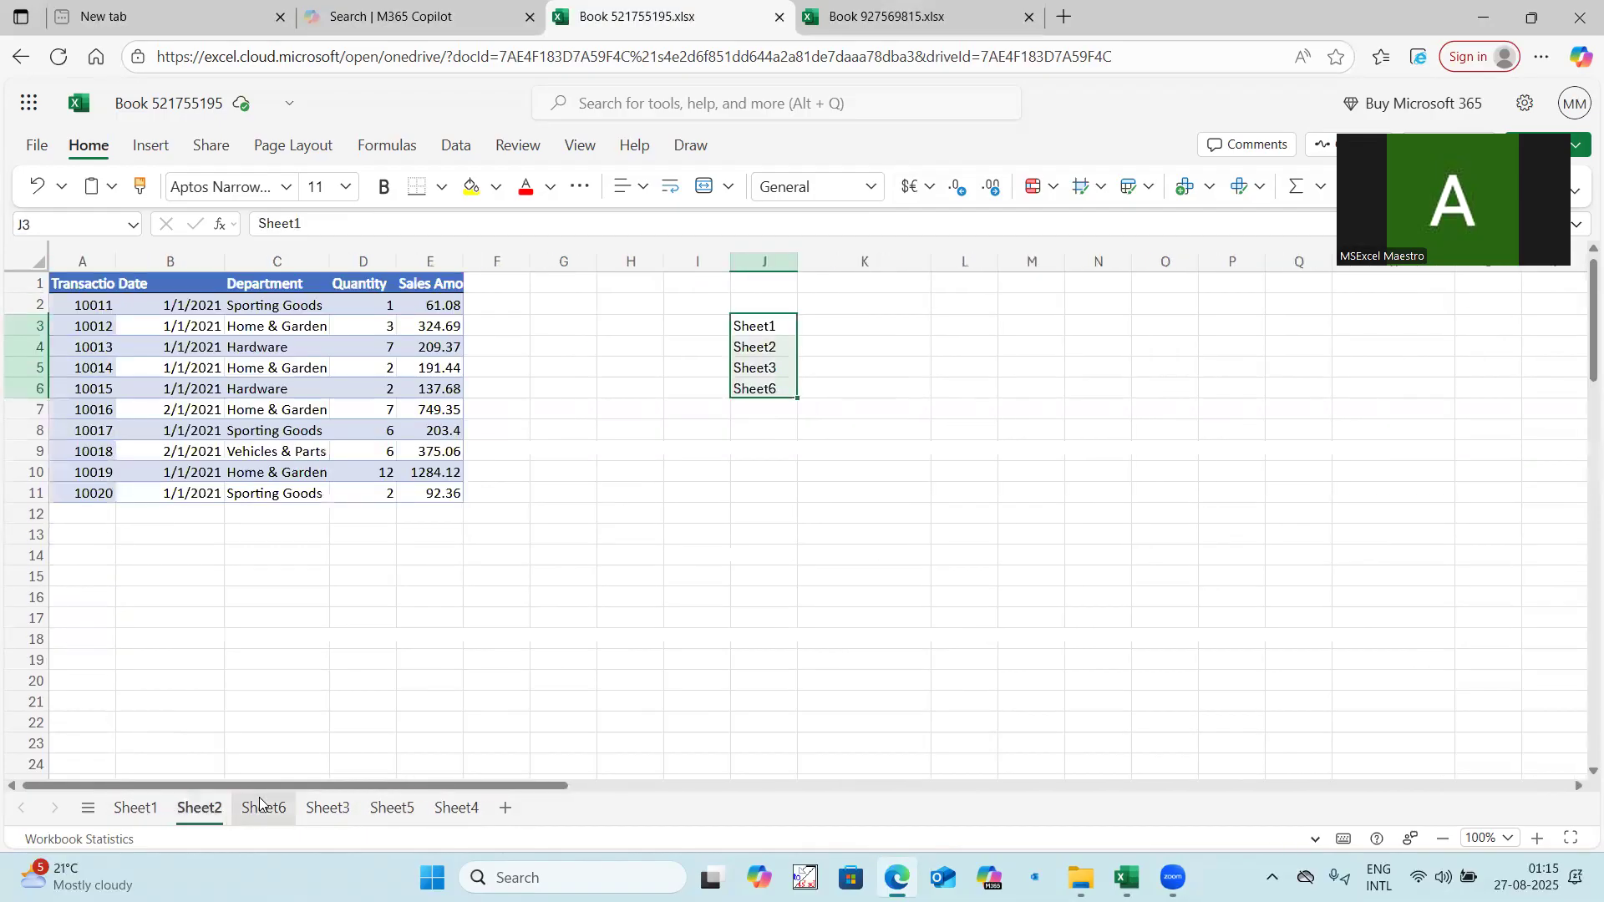
pyautogui.click(788, 451)
# Mark out the sheet-name list in J3:J6 and the empty output area K3:O20 beside it on Sheet2.
pyautogui.moveTo(776, 324); pyautogui.dragTo(775, 388)
pyautogui.moveTo(508, 784); pyautogui.dragTo(600, 785)
pyautogui.moveTo(521, 328); pyautogui.dragTo(519, 387)
pyautogui.moveTo(585, 326); pyautogui.dragTo(917, 684)
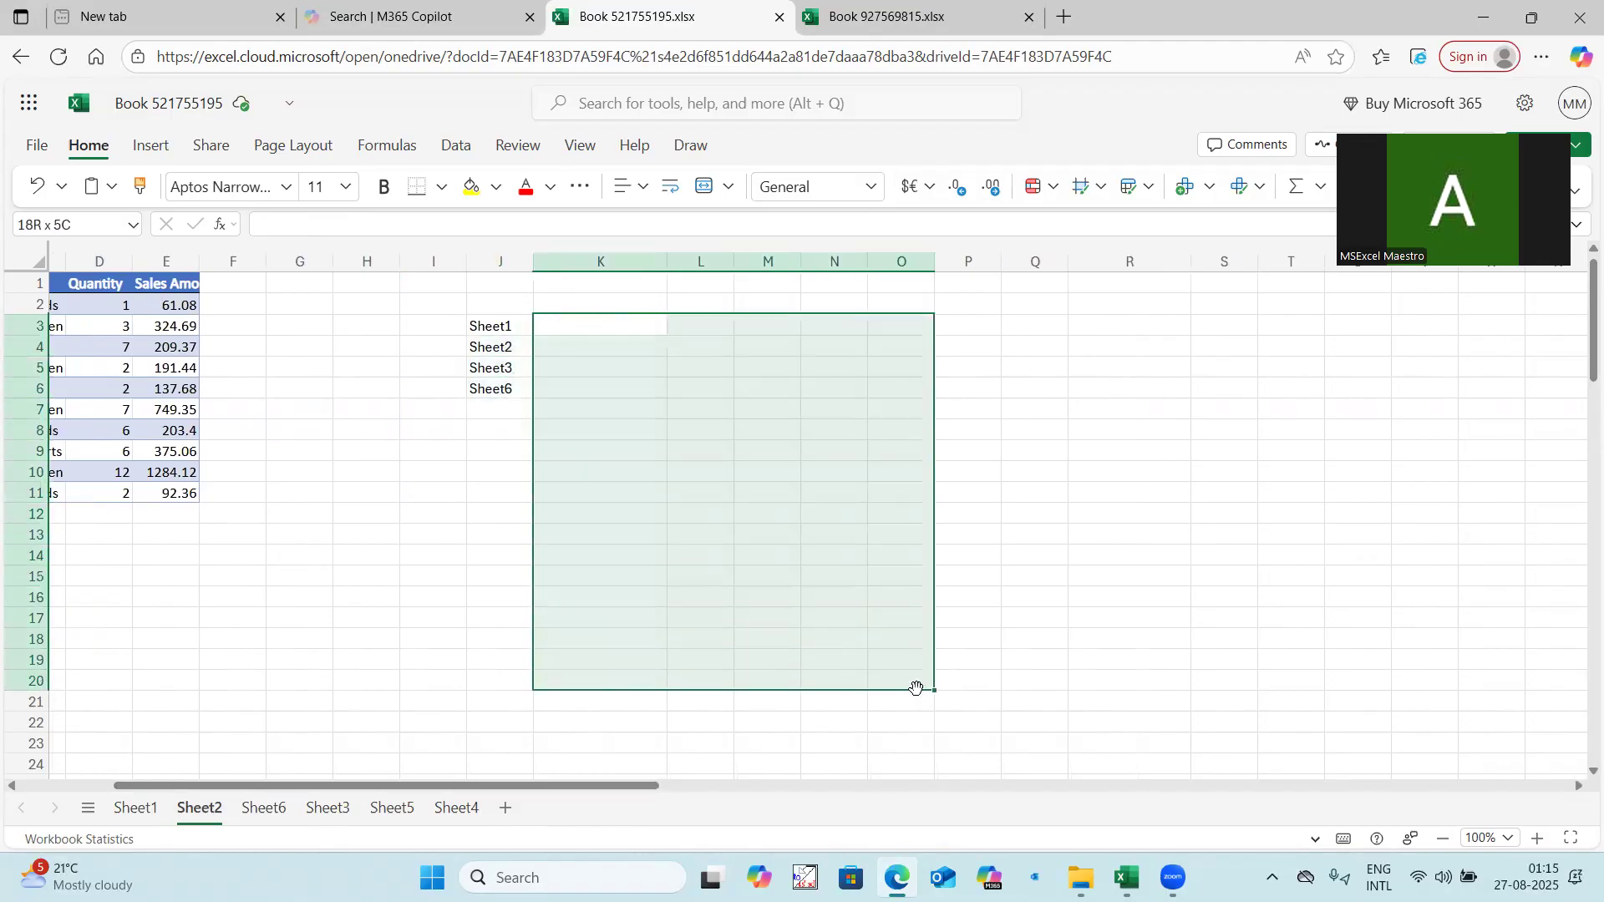
pyautogui.click(795, 530)
pyautogui.click(633, 319)
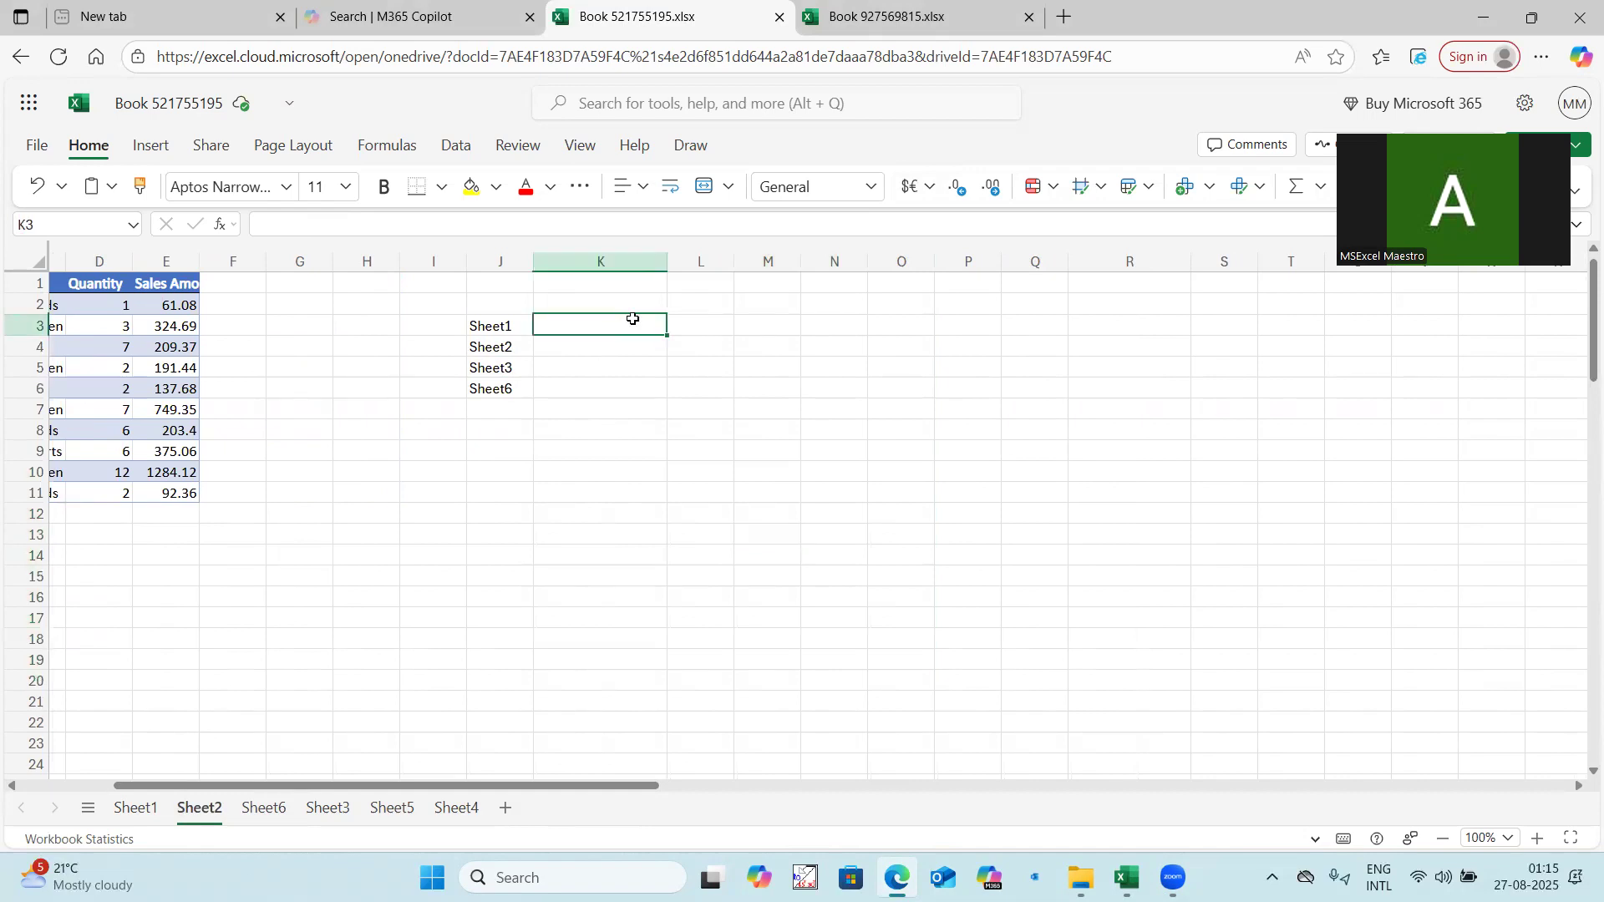
# Try out =TRIMRANGE(A1:E23) in cell M3 of Sheet2 and clear the spilled result.
pyautogui.click(750, 311)
pyautogui.click(773, 323)
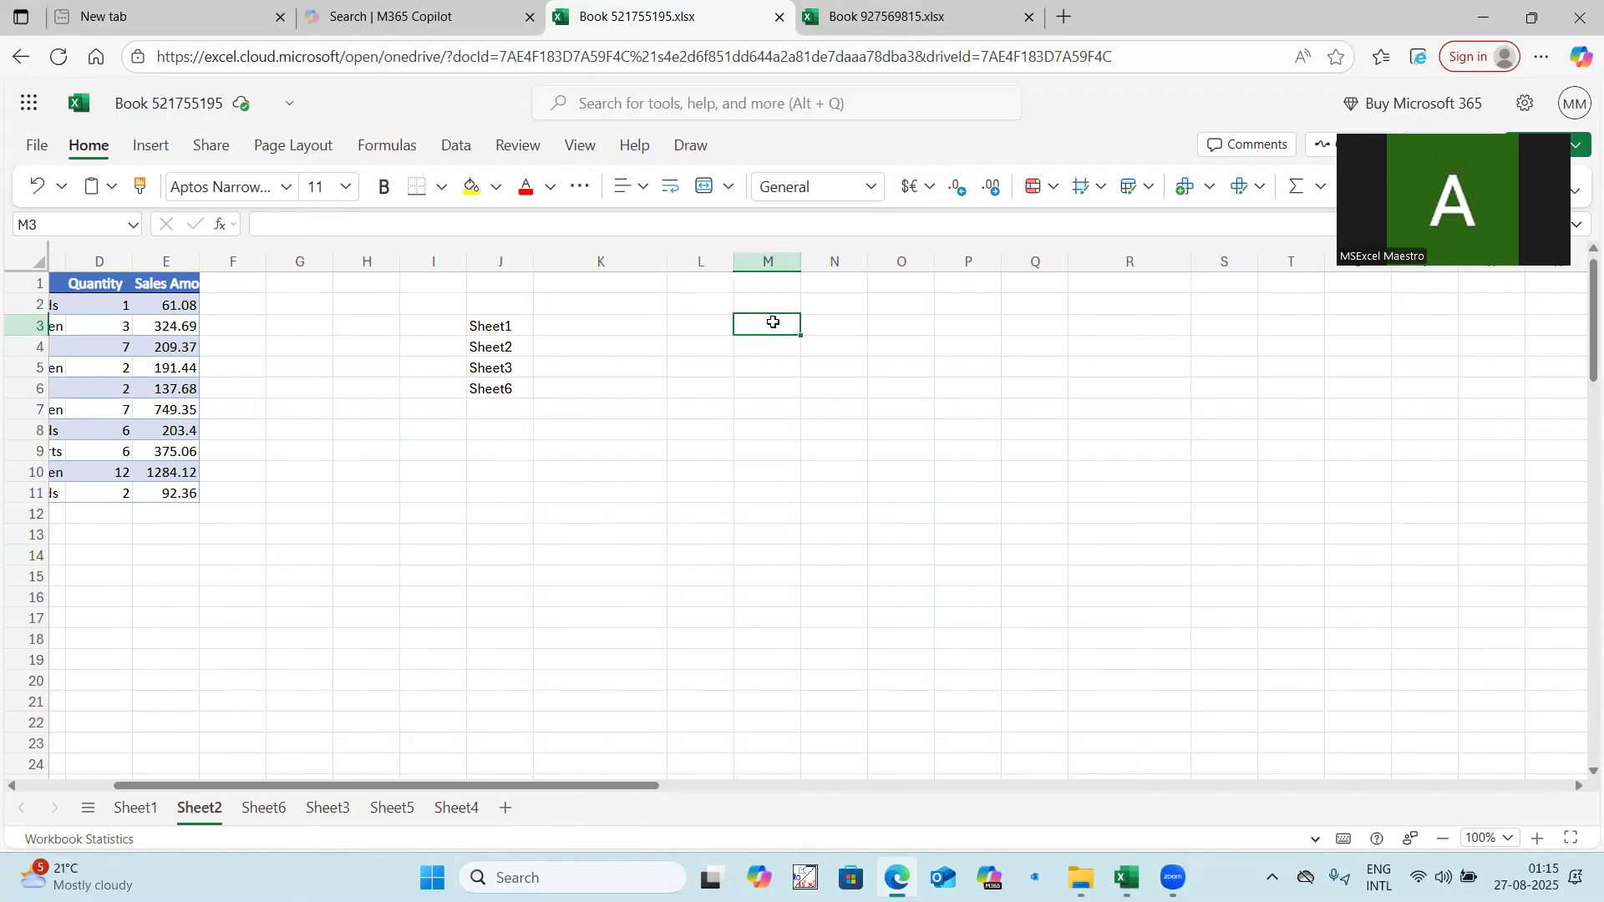
pyautogui.write('=trimrange(')
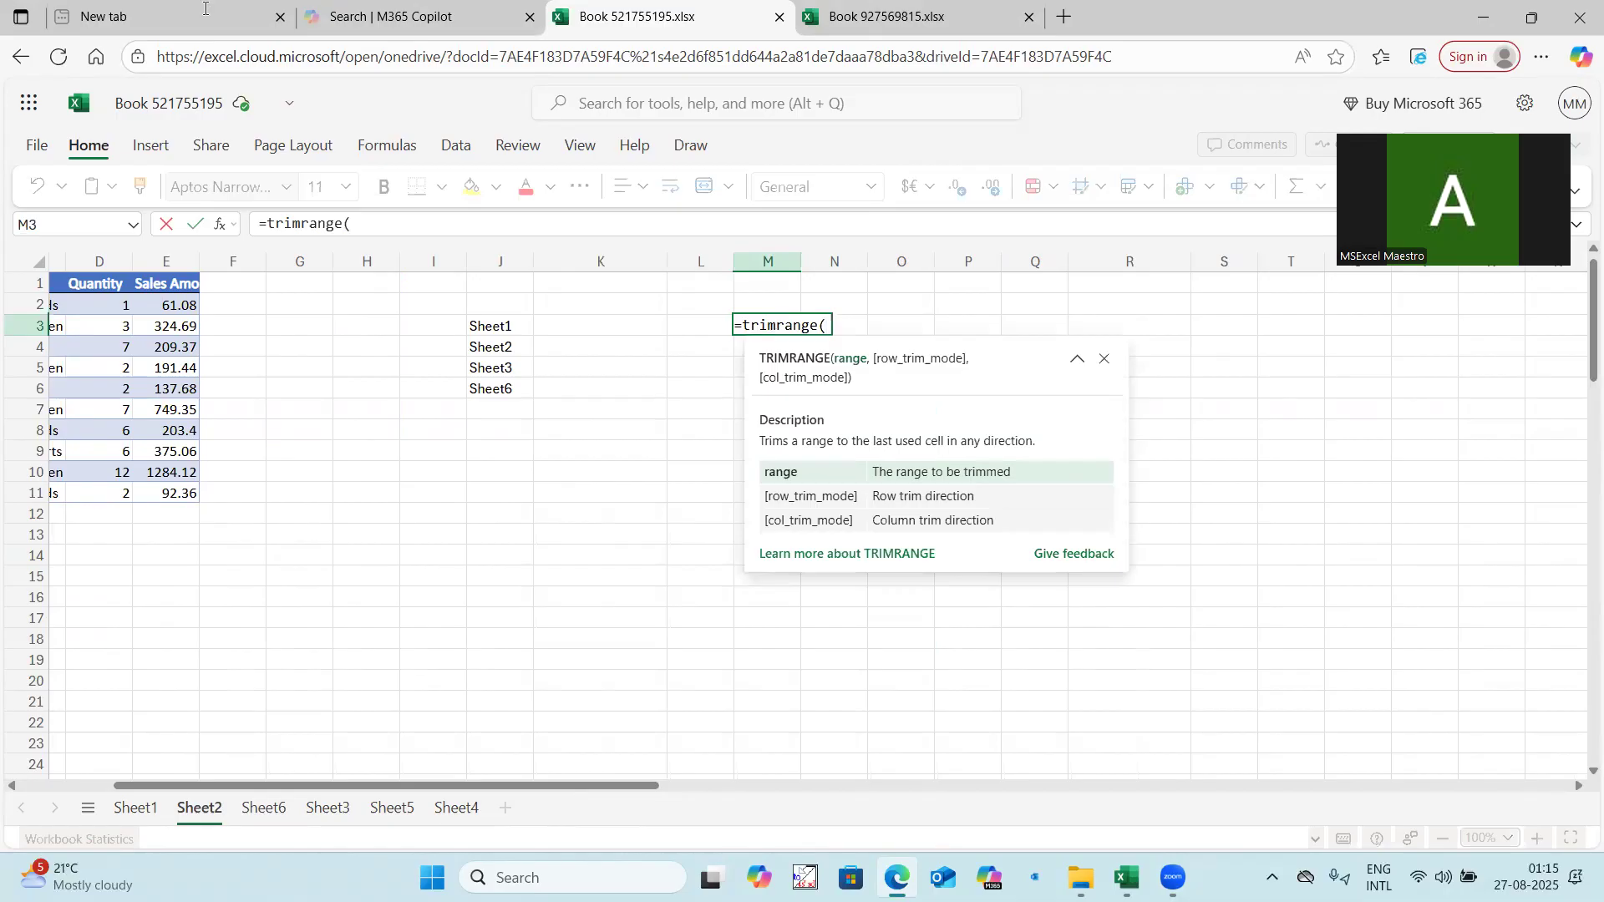
pyautogui.hscroll(-3, 243, 776)
pyautogui.moveTo(116, 286); pyautogui.dragTo(456, 721)
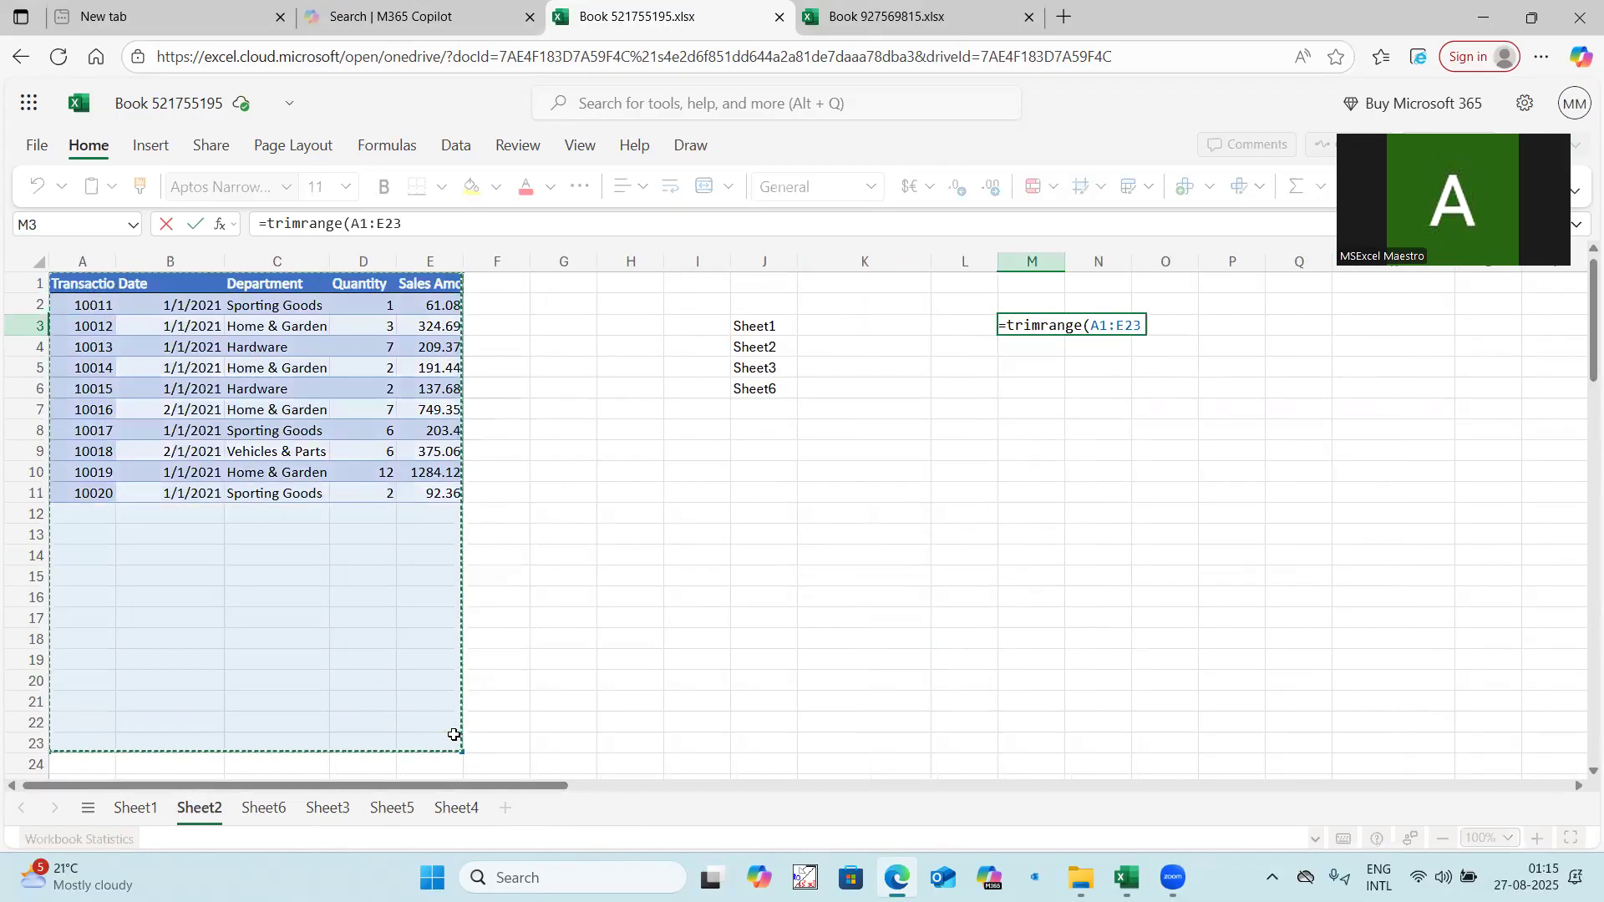
pyautogui.press('Return')
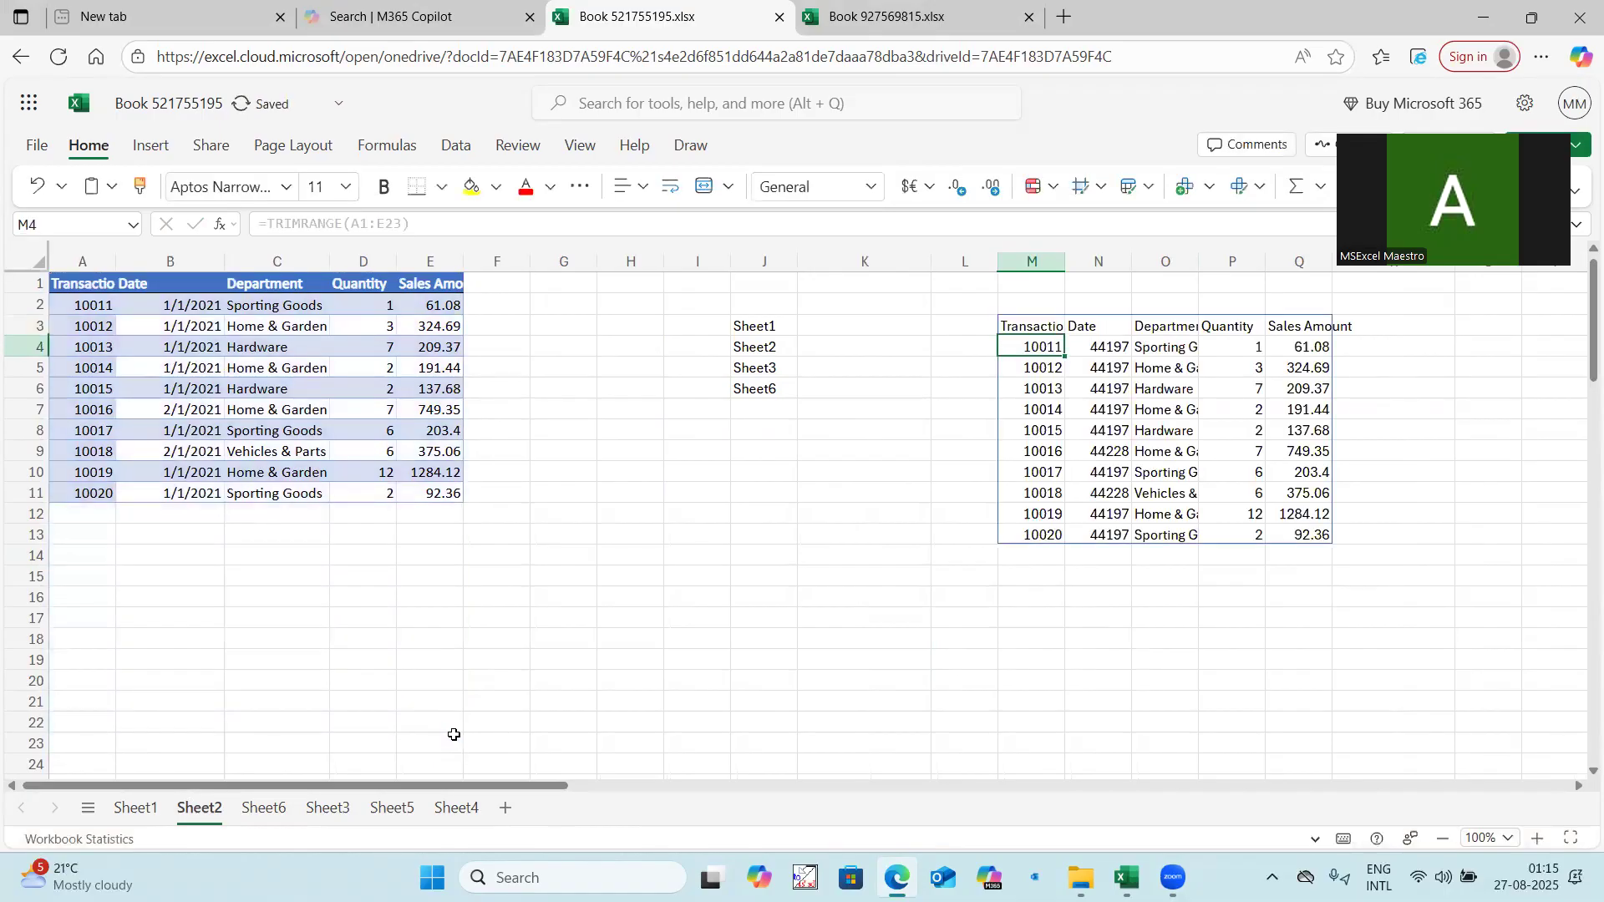
pyautogui.moveTo(1045, 322); pyautogui.dragTo(1275, 526)
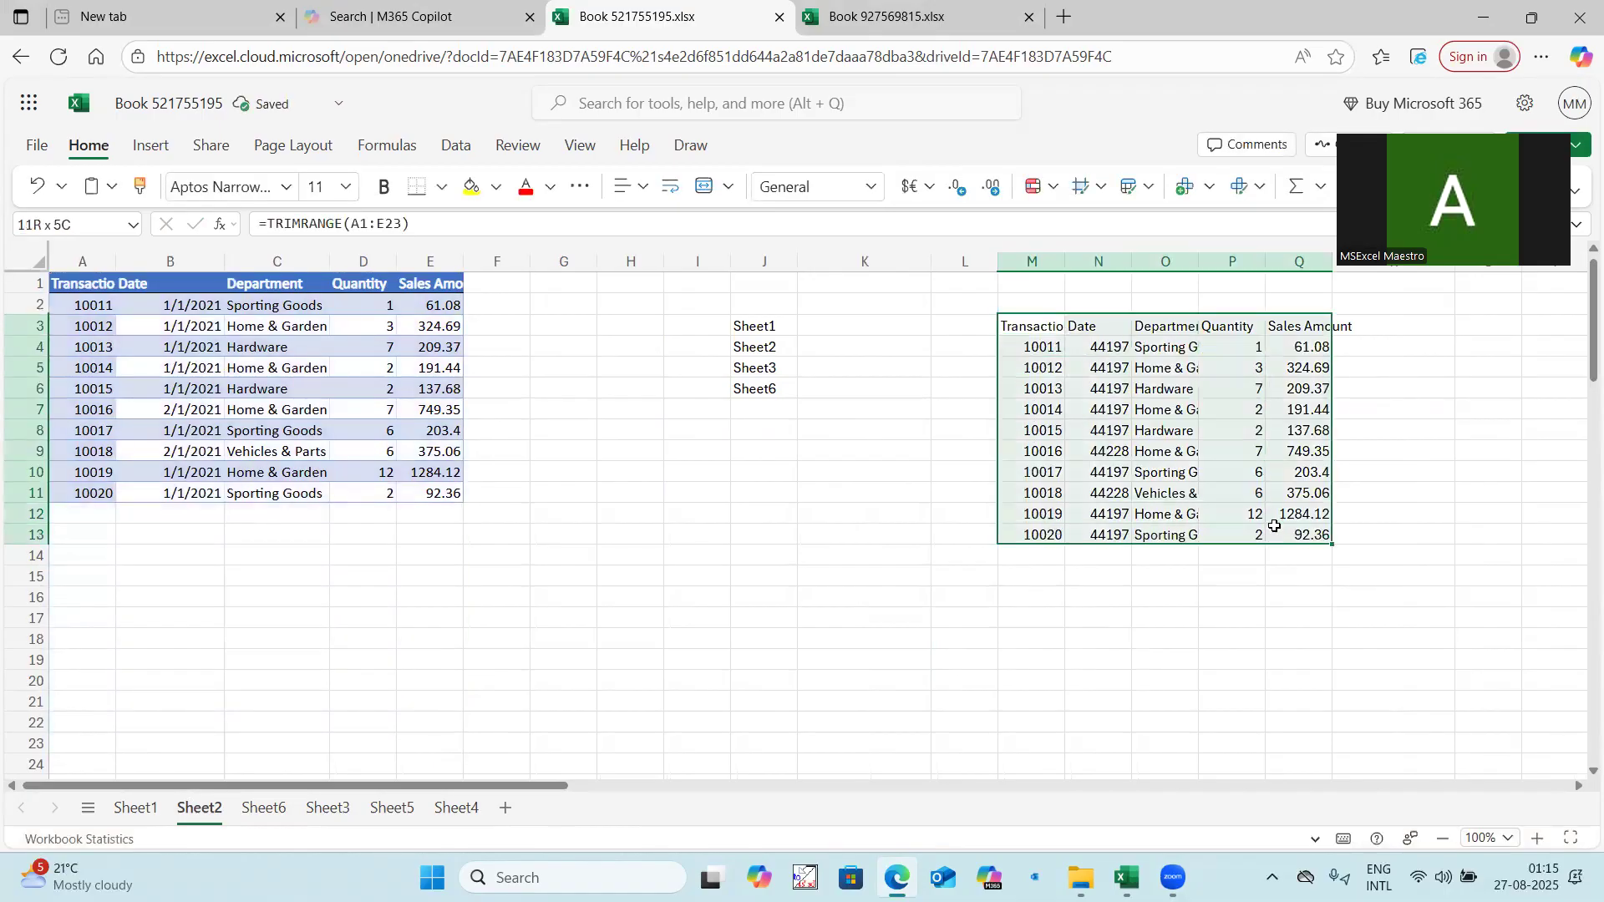
pyautogui.press('Delete')
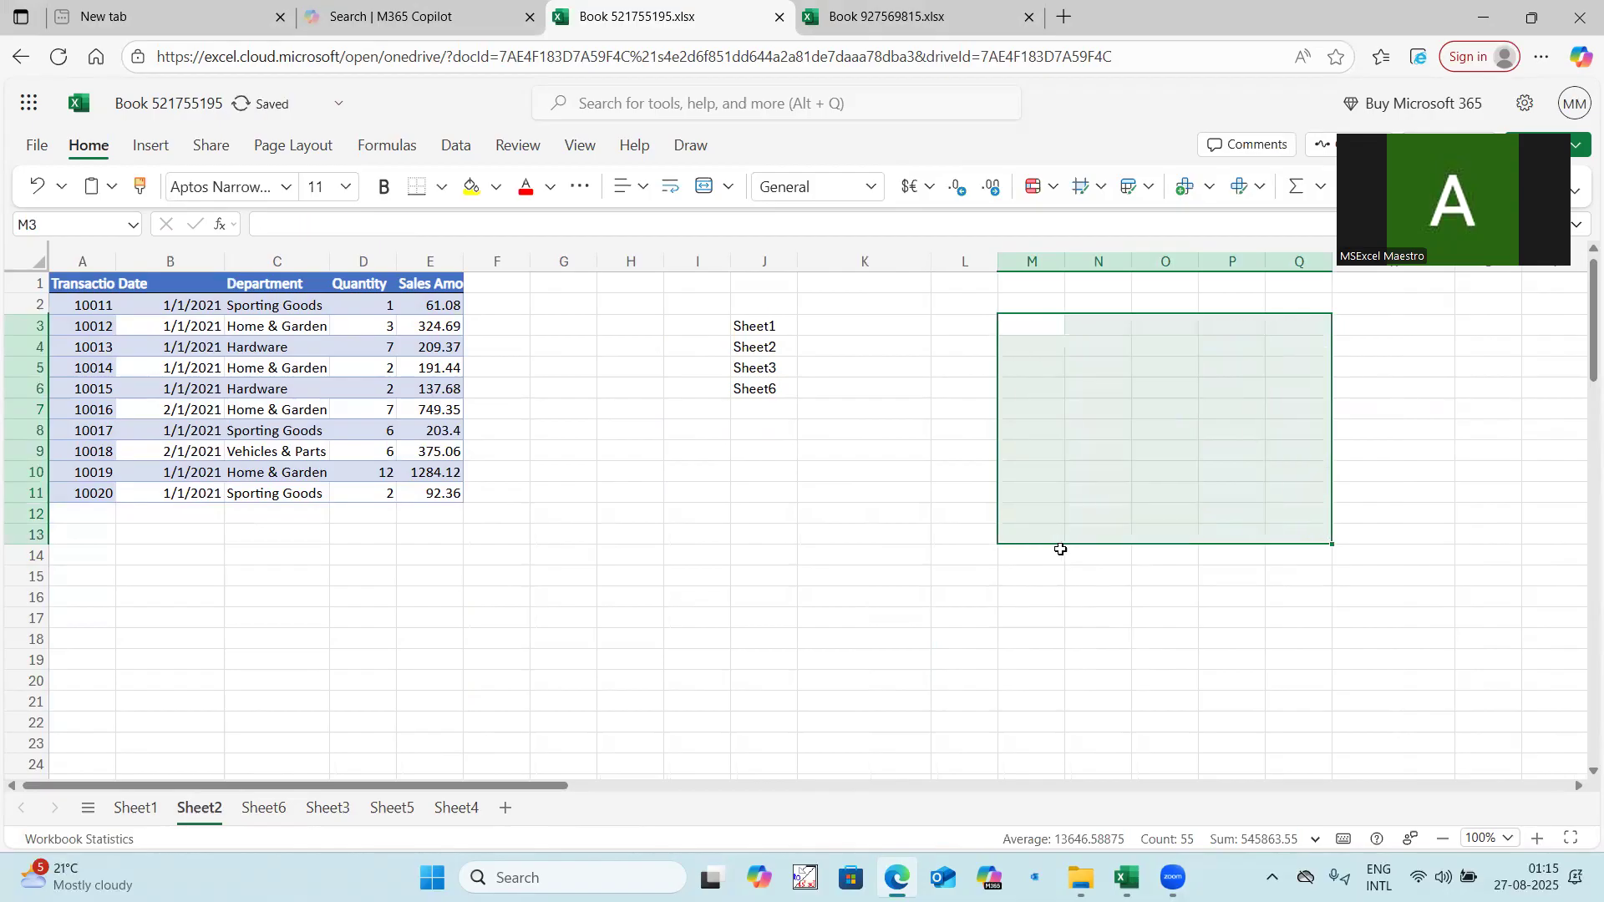
# Enter =indirect(J3&"|"&"A2:E10000) in cell K3 of Sheet2, beside the first sheet name.
pyautogui.click(875, 327)
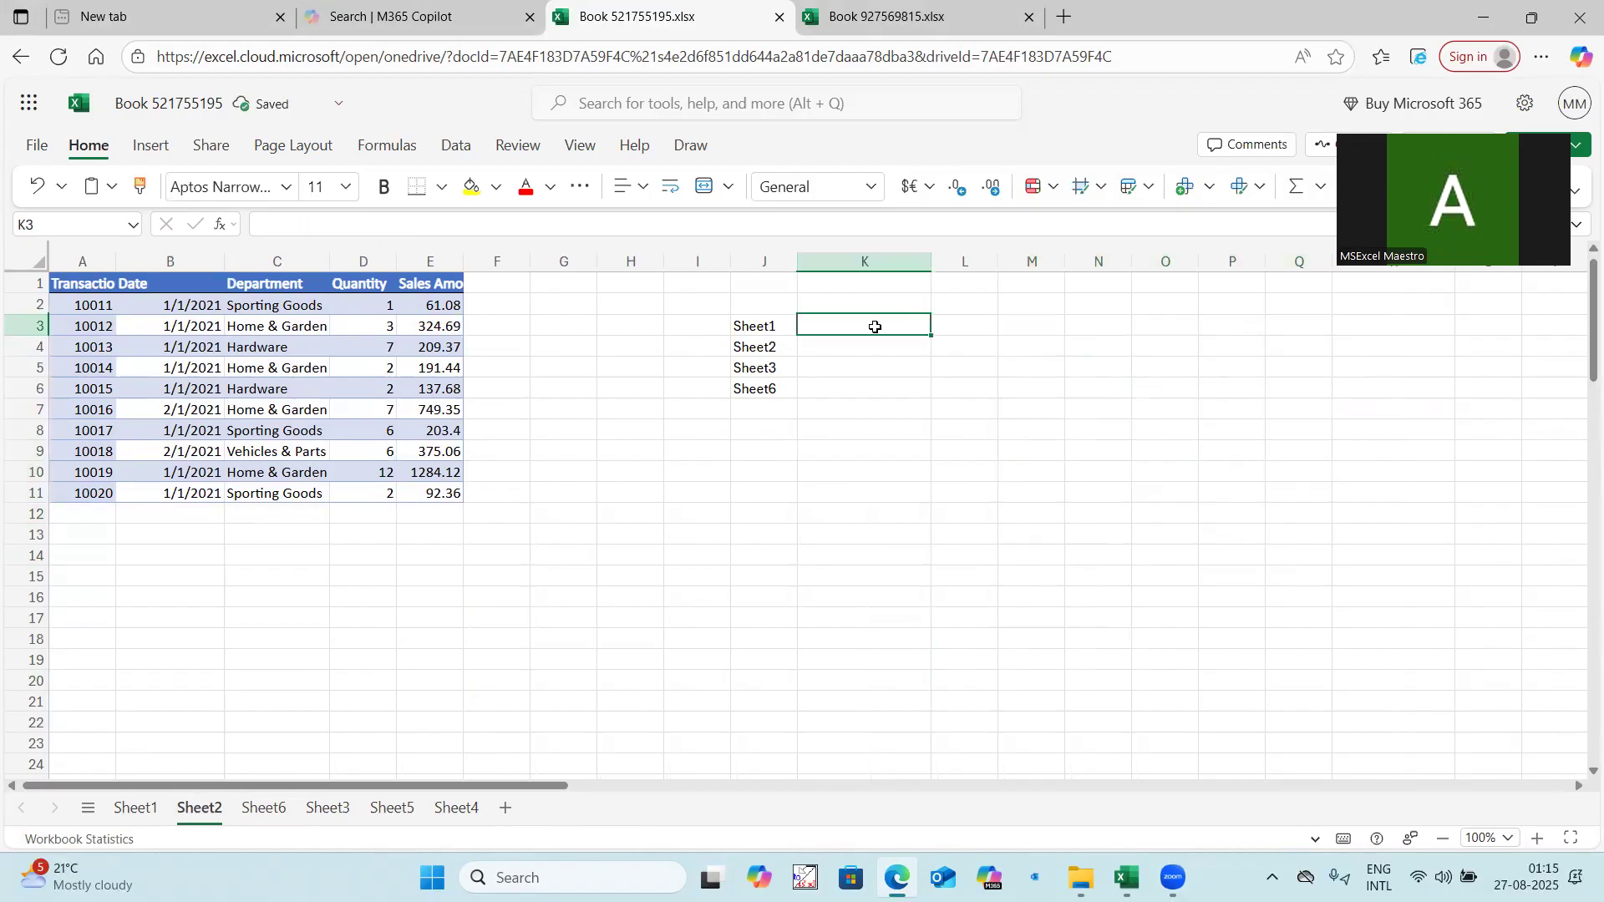
pyautogui.write('=indirect(')
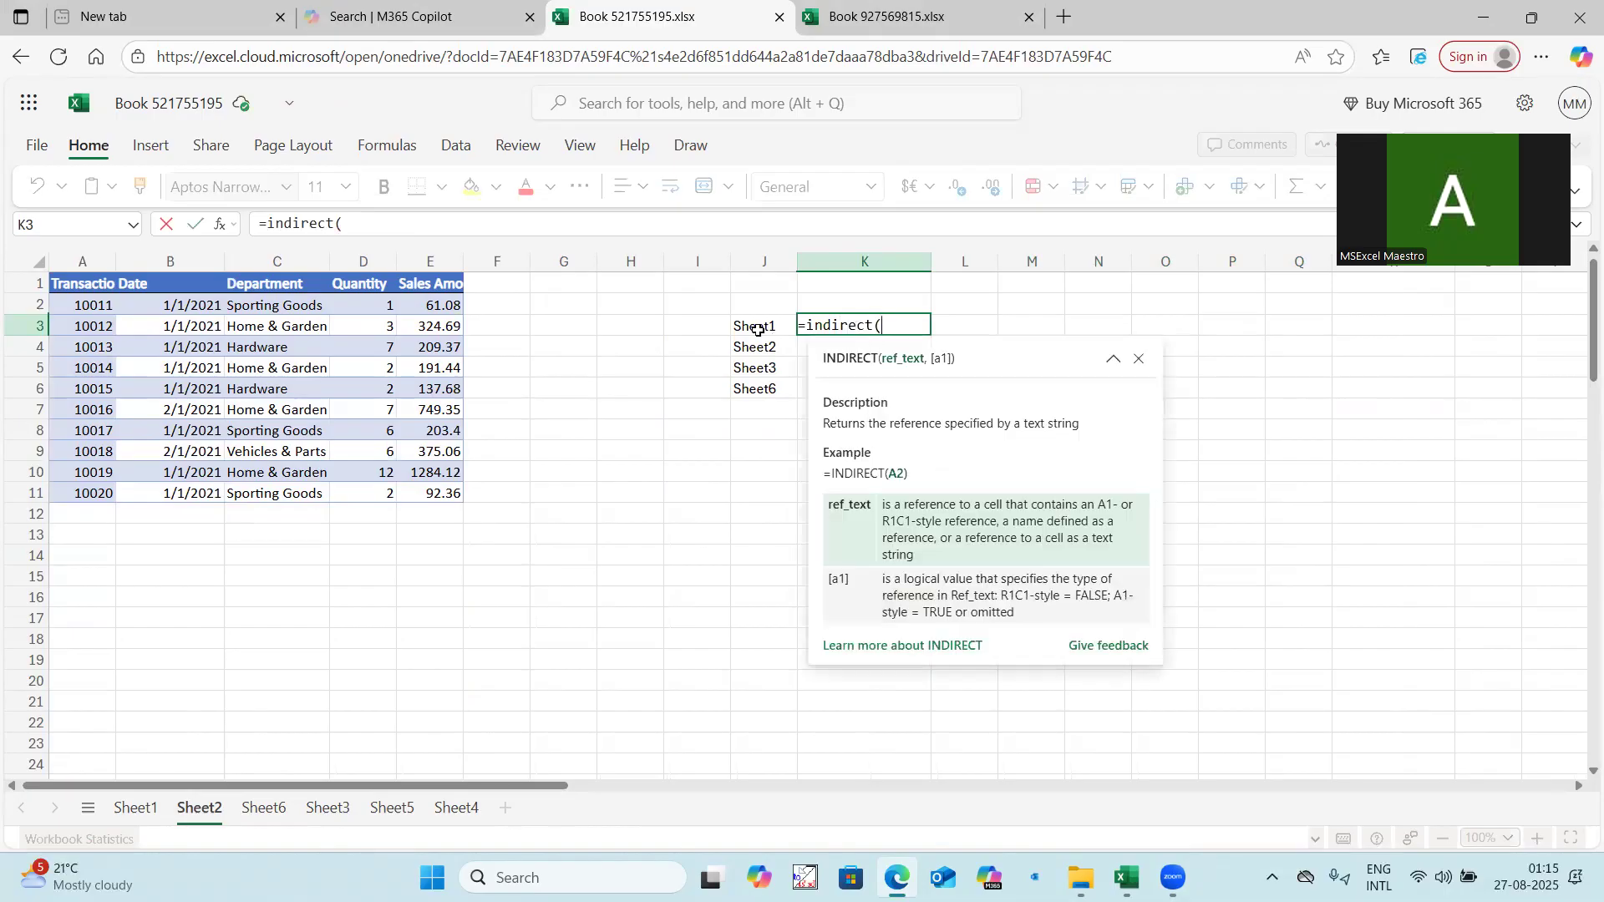
pyautogui.click(755, 328)
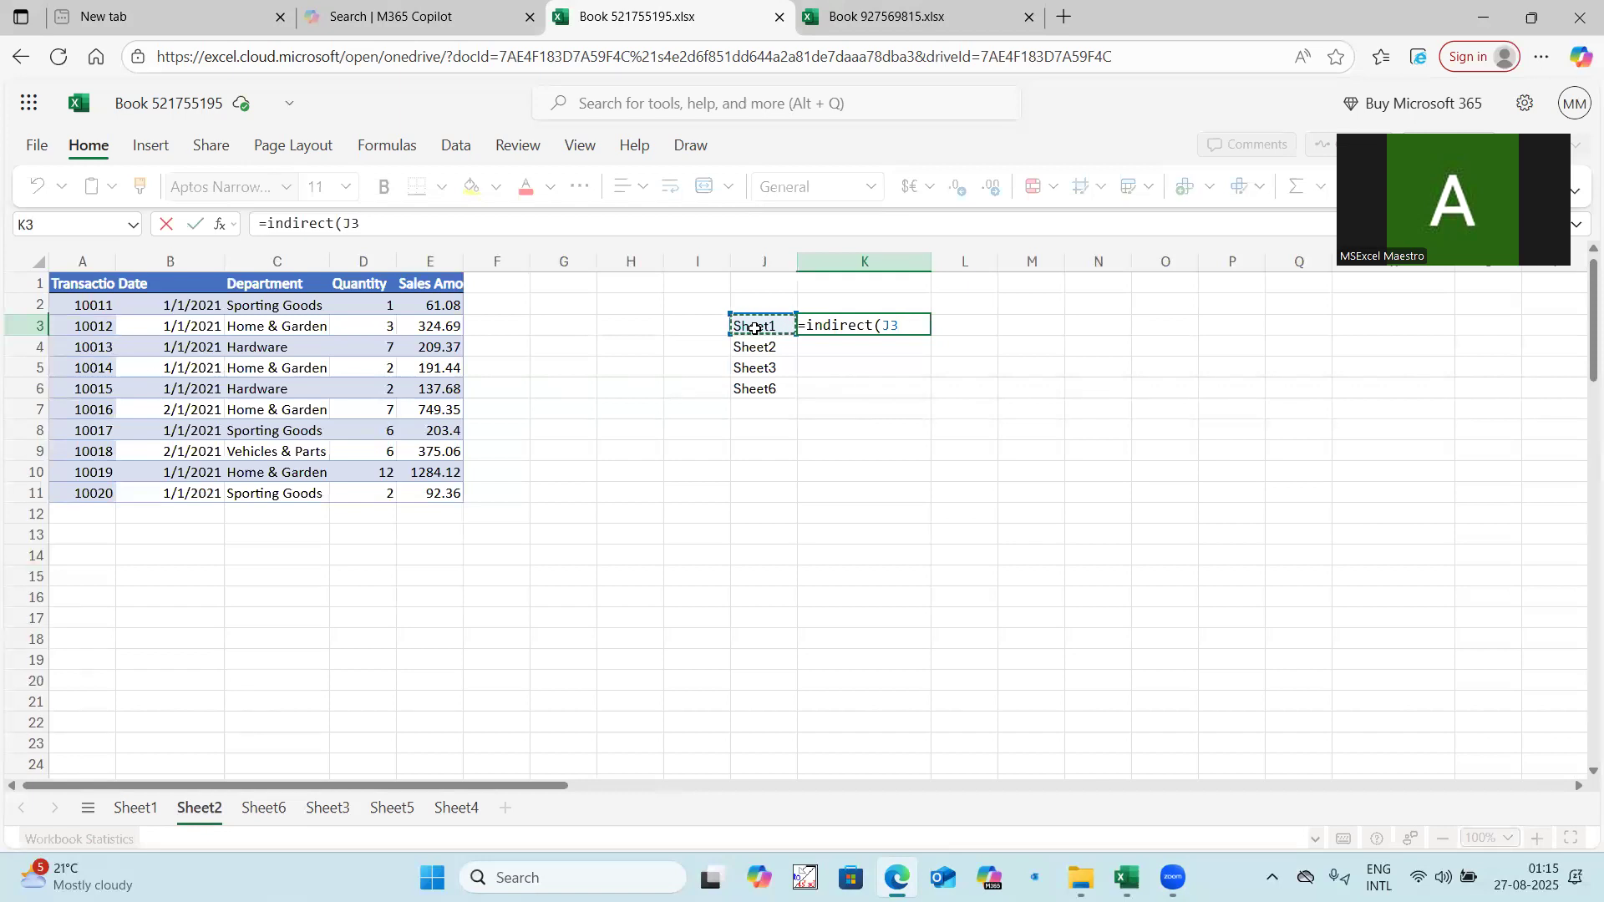
pyautogui.write('&')
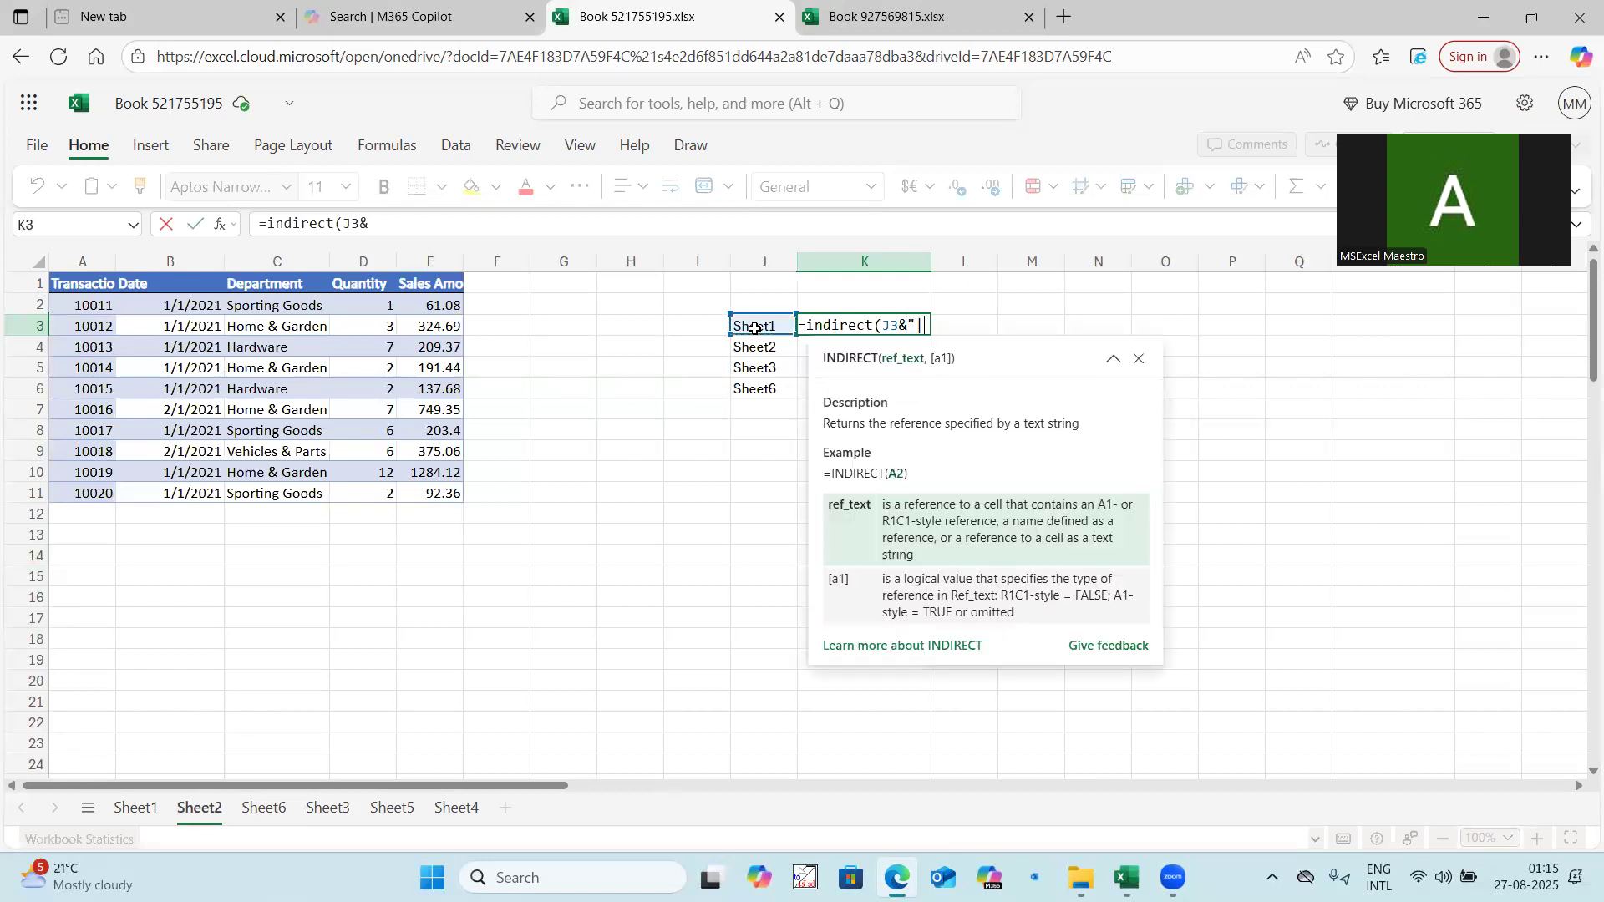
pyautogui.write('"!"&')
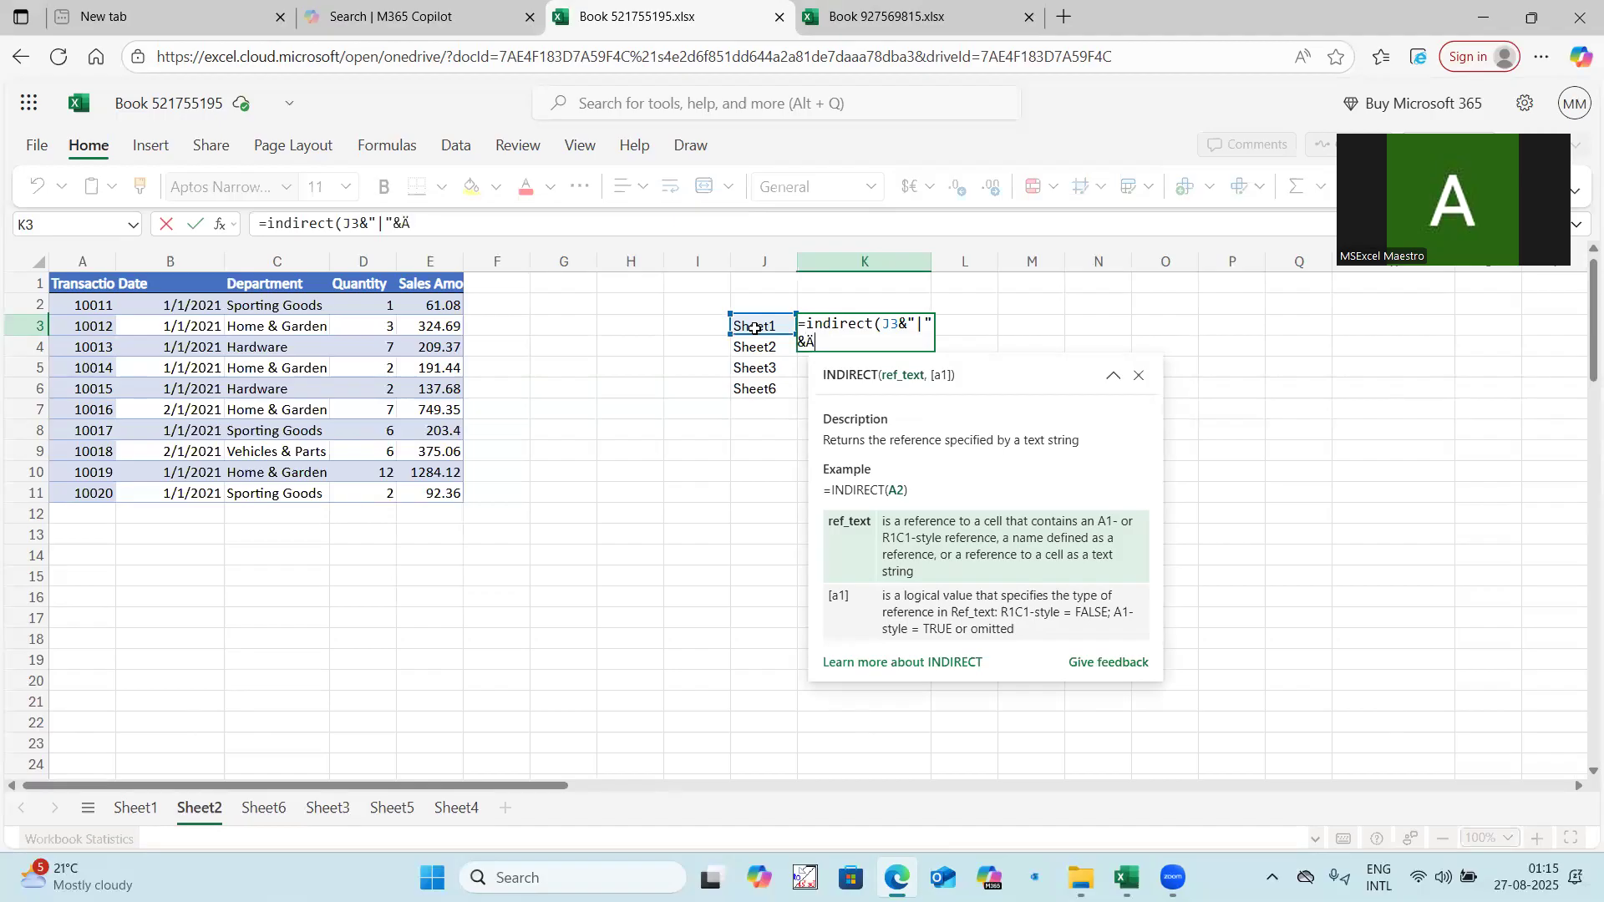
pyautogui.press('BackSpace')
pyautogui.press('BackSpace')
pyautogui.write('"A2:E10000')
pyautogui.press('Return')
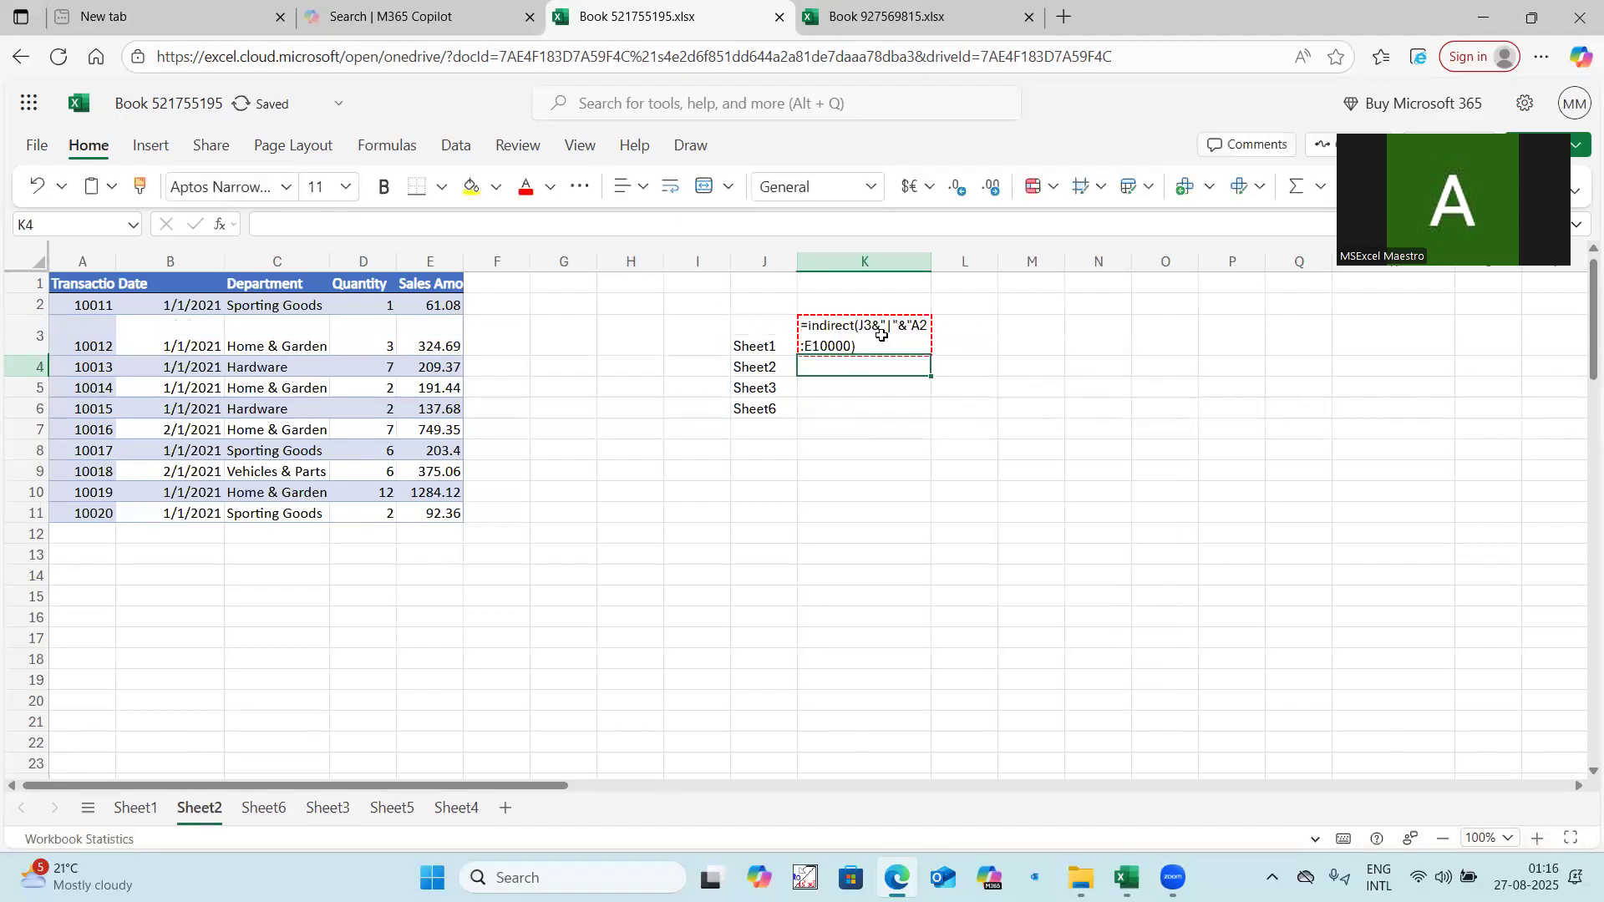
# Edit the K3 formula to put spaces around the second ampersand, before "A2:E10000.
pyautogui.click(882, 335)
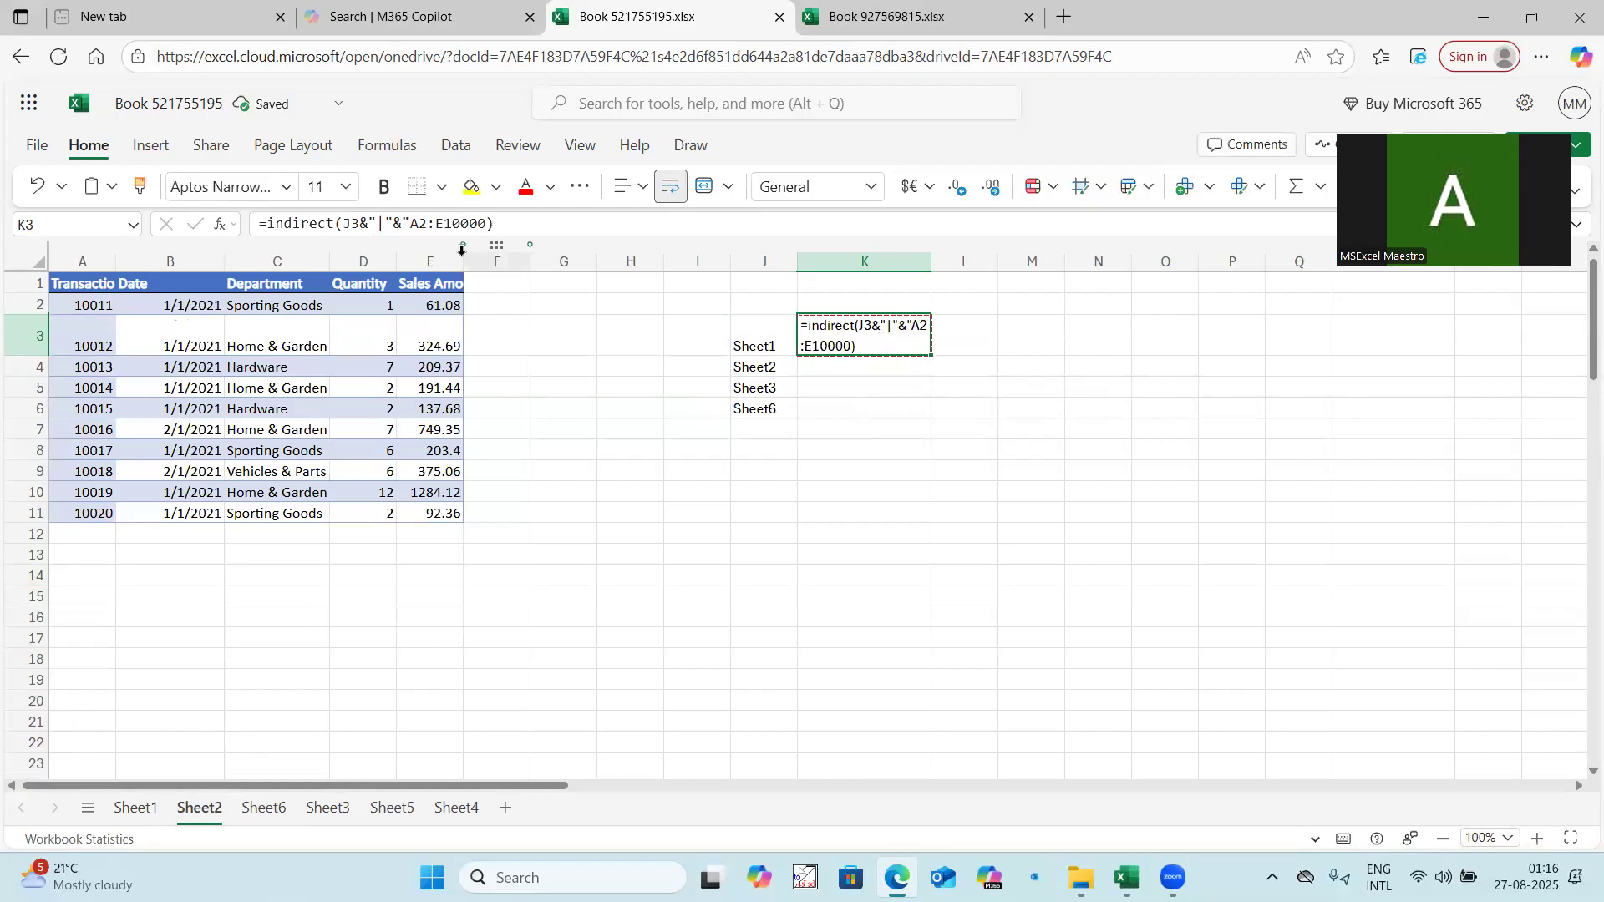
pyautogui.click(396, 222)
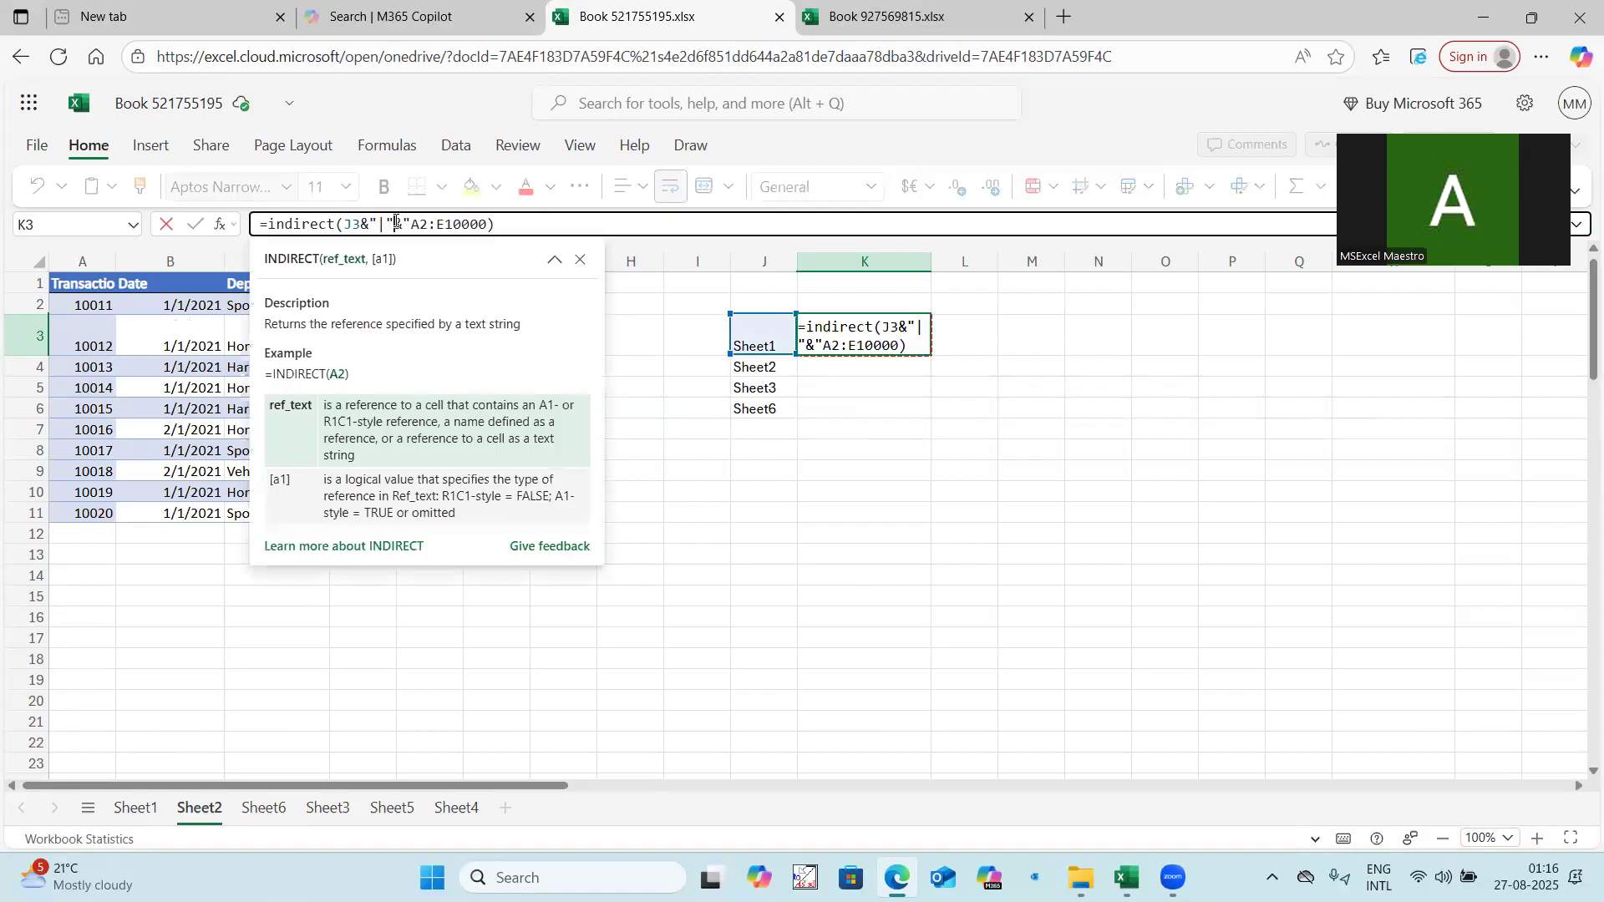
pyautogui.press('Right')
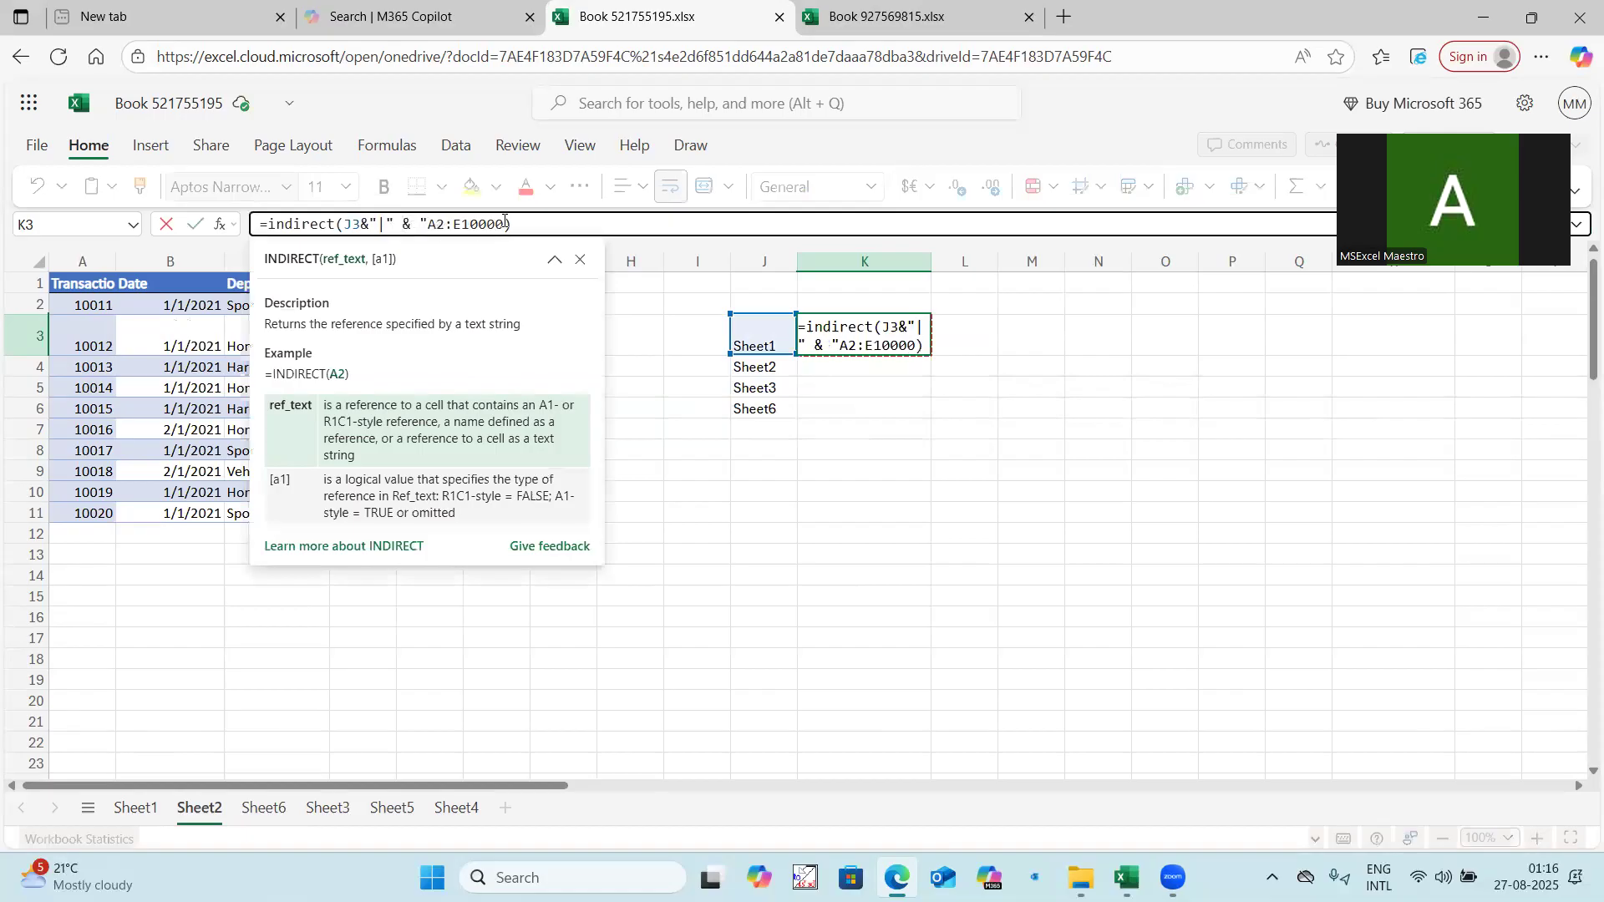
pyautogui.press('Return')
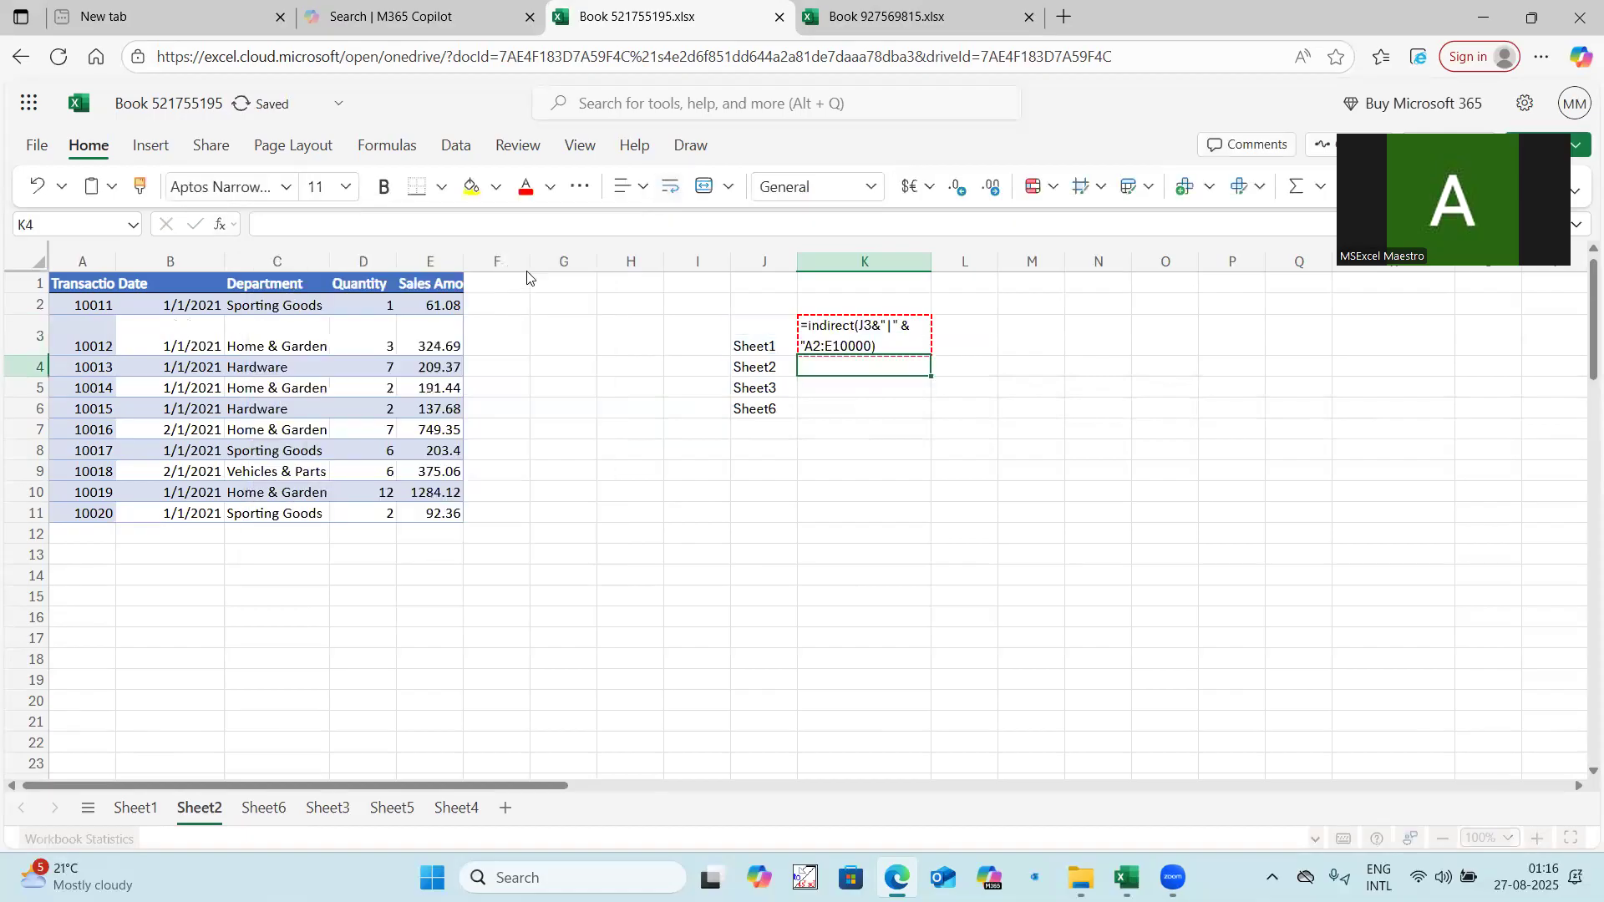
# Add the missing closing quotation mark after E10000 in the K3 formula.
pyautogui.click(817, 335)
pyautogui.click(512, 224)
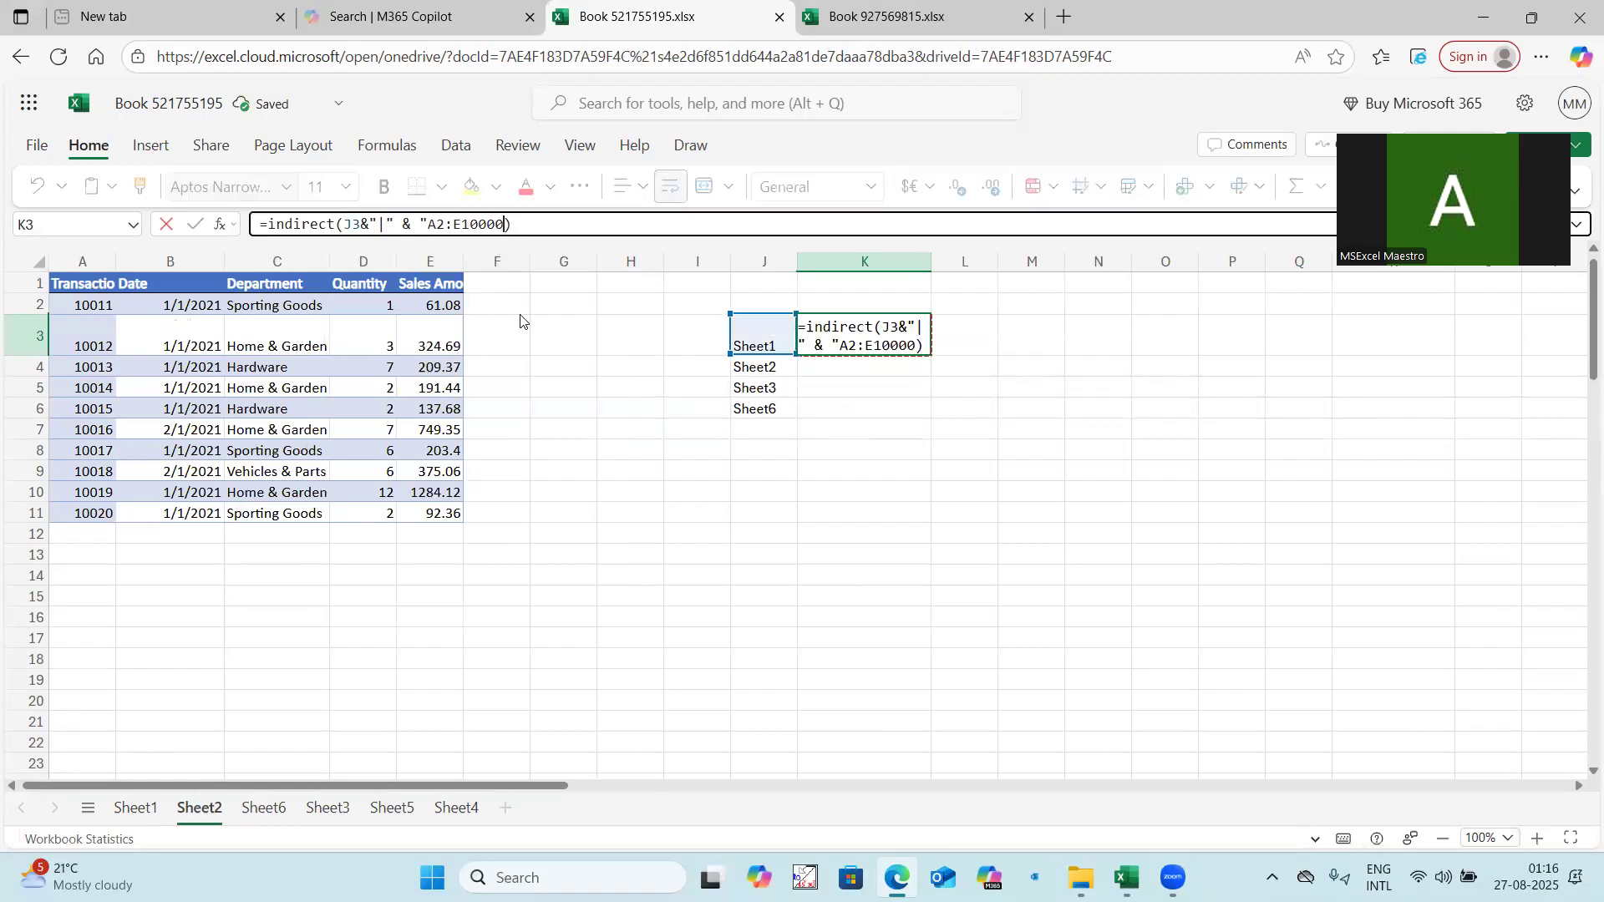
pyautogui.write('"')
pyautogui.press('BackSpace')
pyautogui.press('Return')
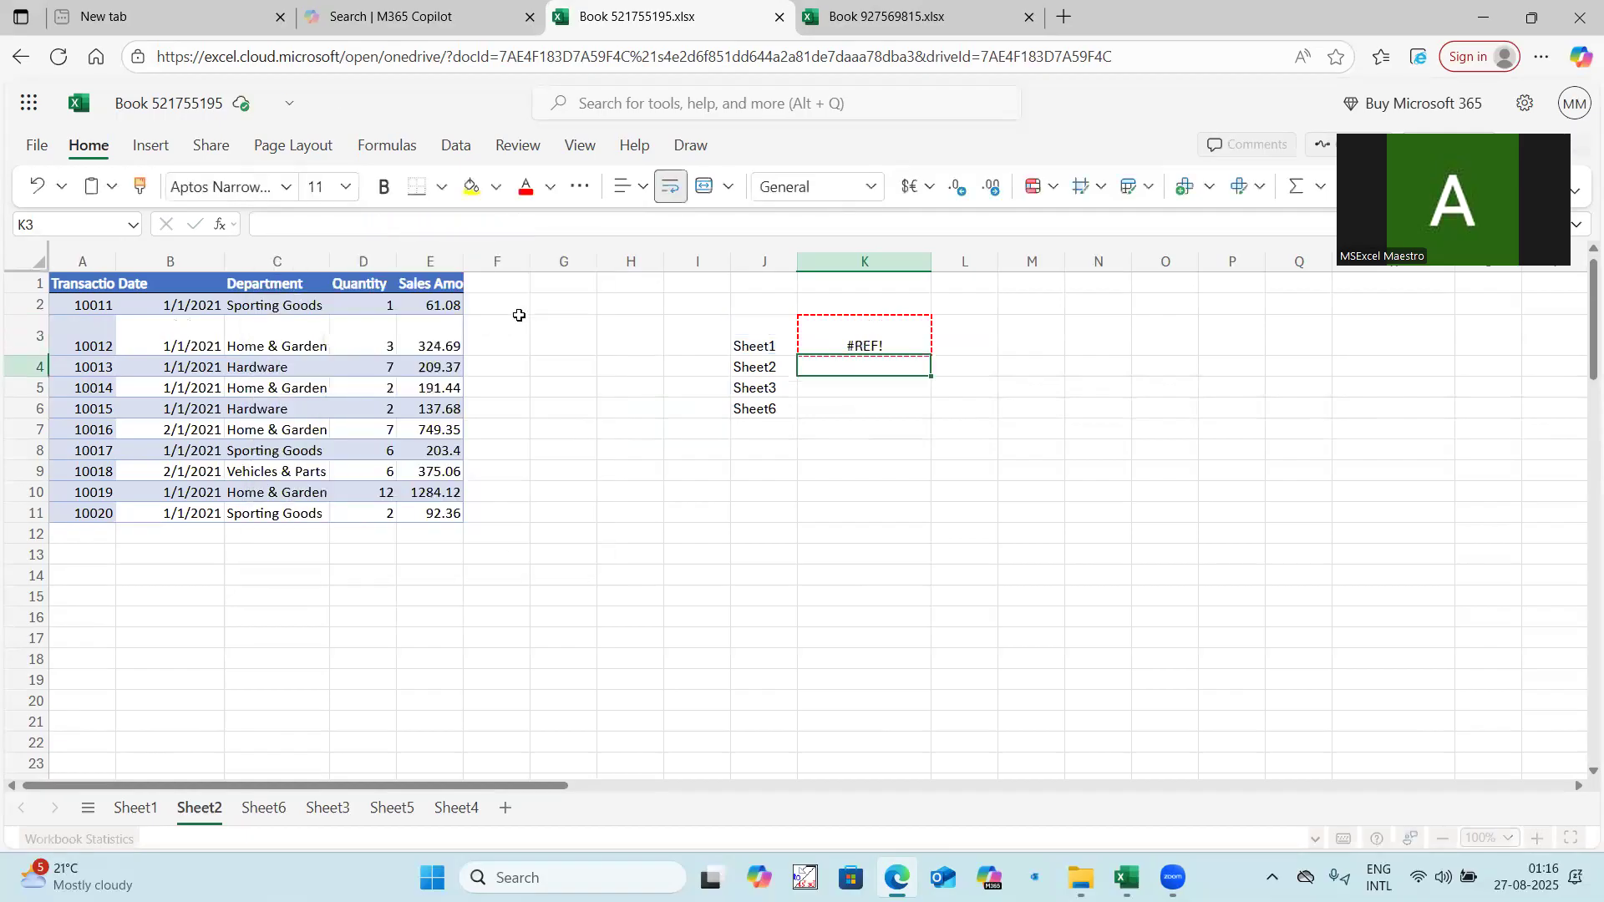
# Replace the "|" separator with "!" in the K3 INDIRECT formula.
pyautogui.click(854, 327)
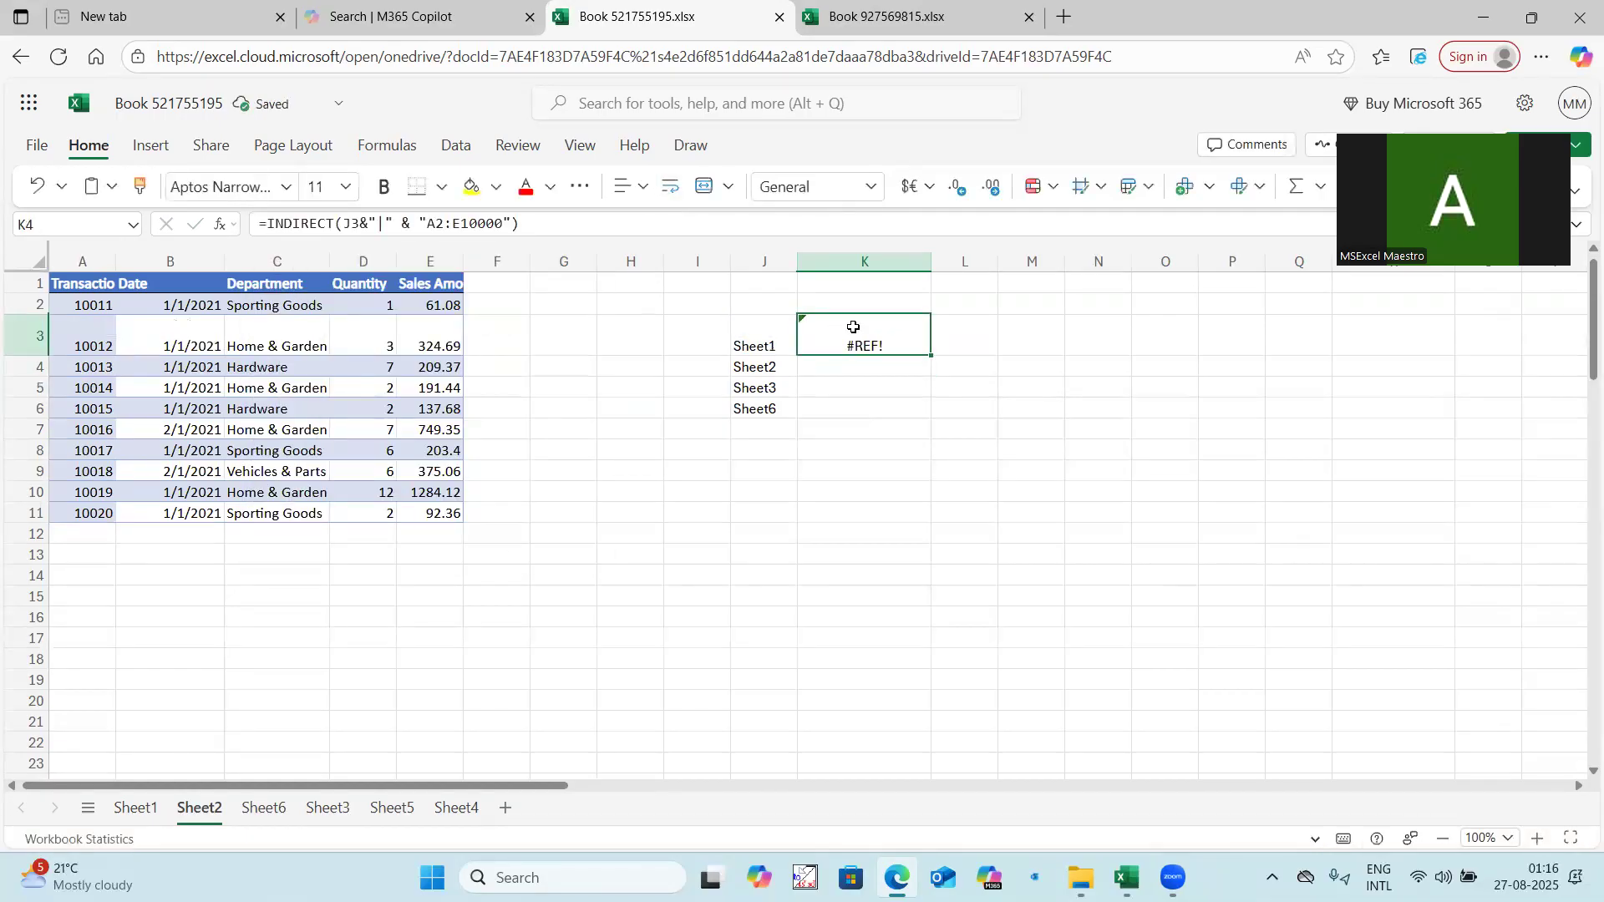
pyautogui.click(765, 335)
pyautogui.click(849, 340)
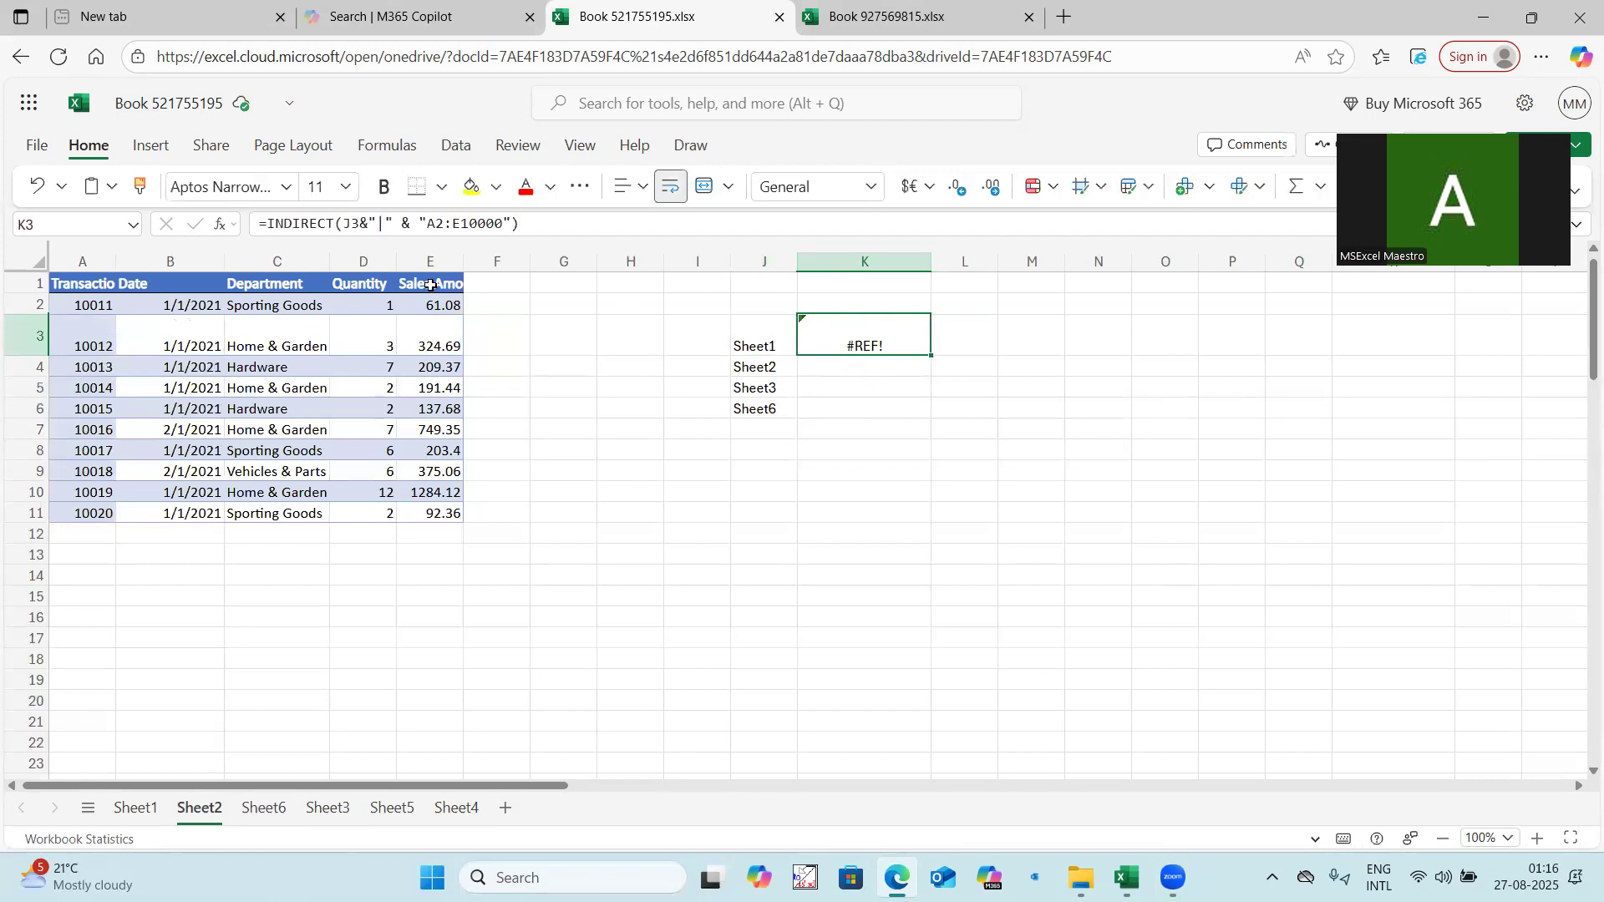
pyautogui.moveTo(354, 224)
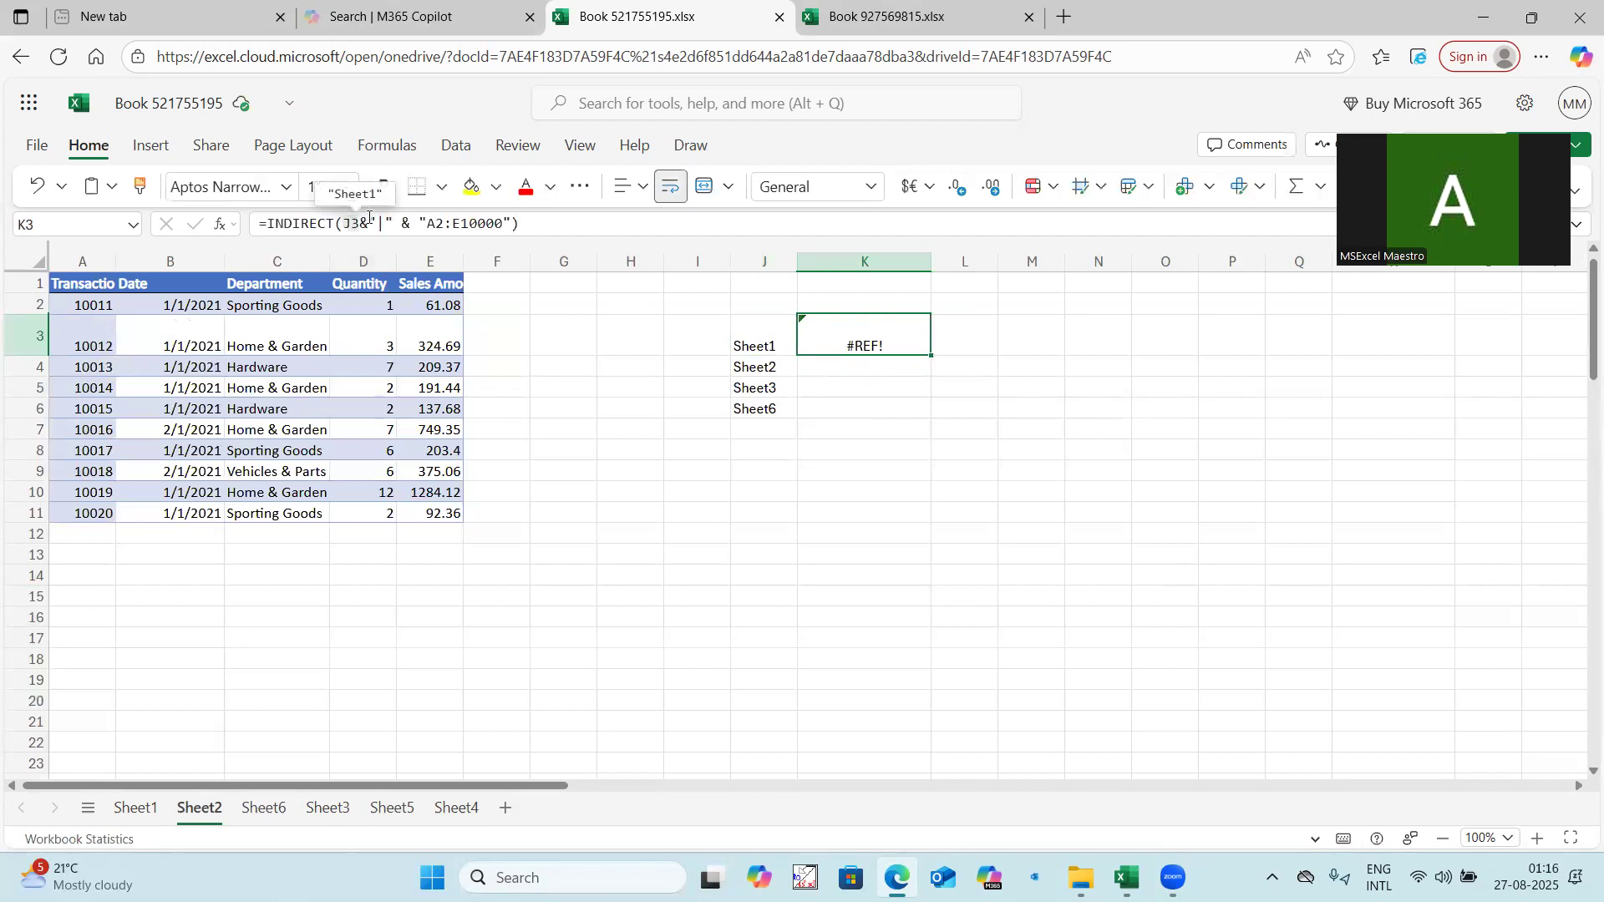
pyautogui.click(376, 224)
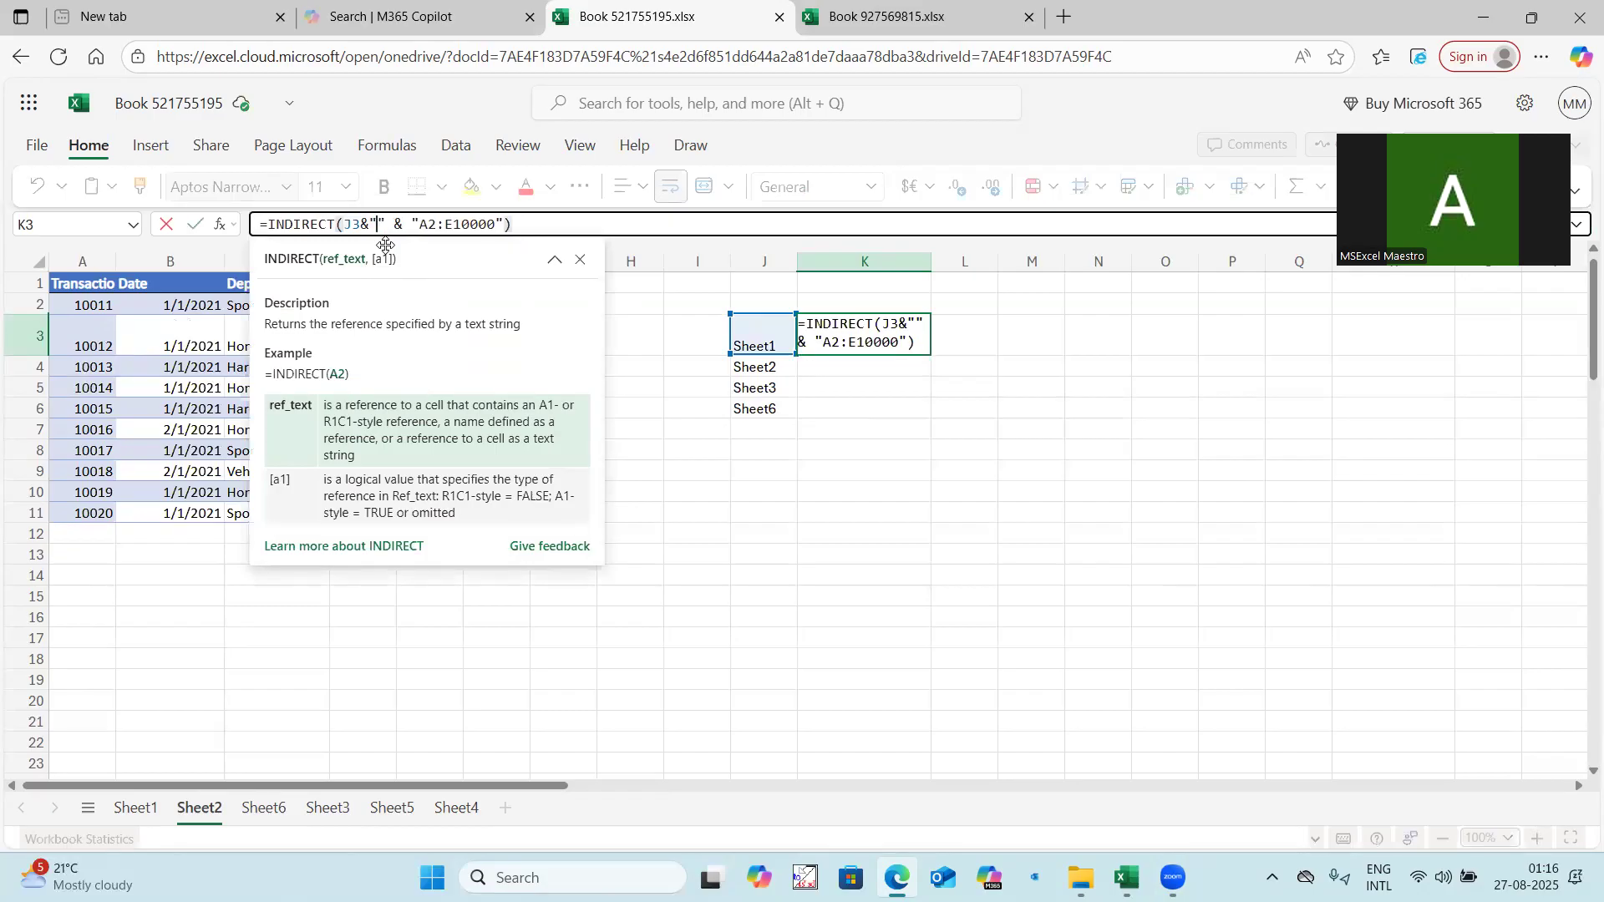
pyautogui.write('!')
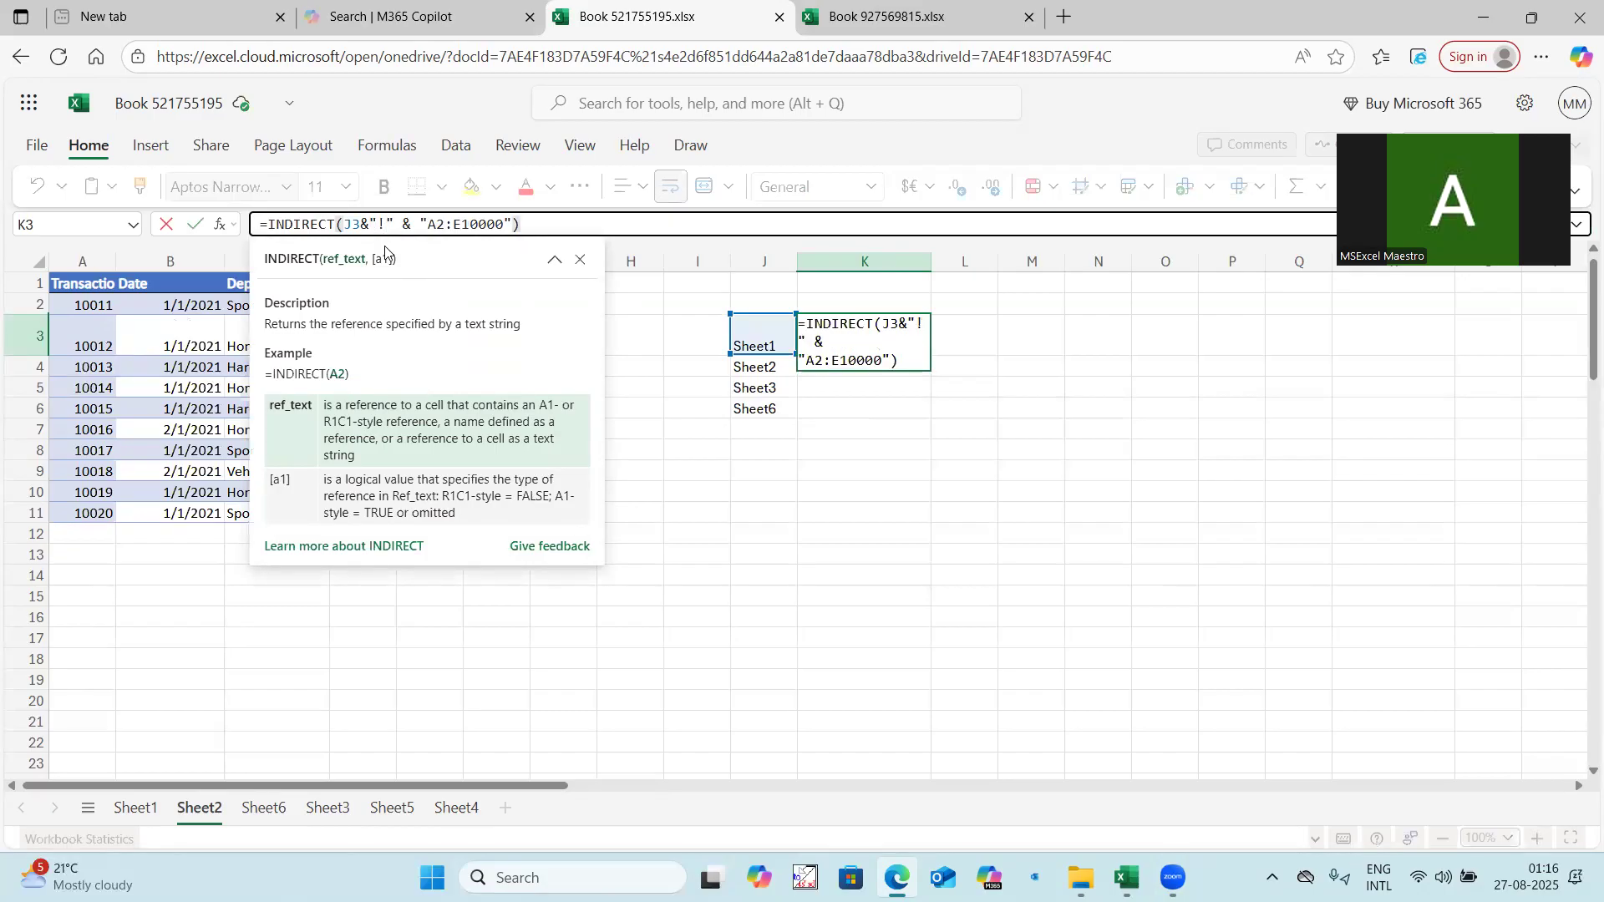
pyautogui.press('Return')
# Wrap the K3 formula in TRIMRANGE so it reads =TRIMRANGE(INDIRECT(J3&"!" & "A2:E10000")).
pyautogui.click(886, 327)
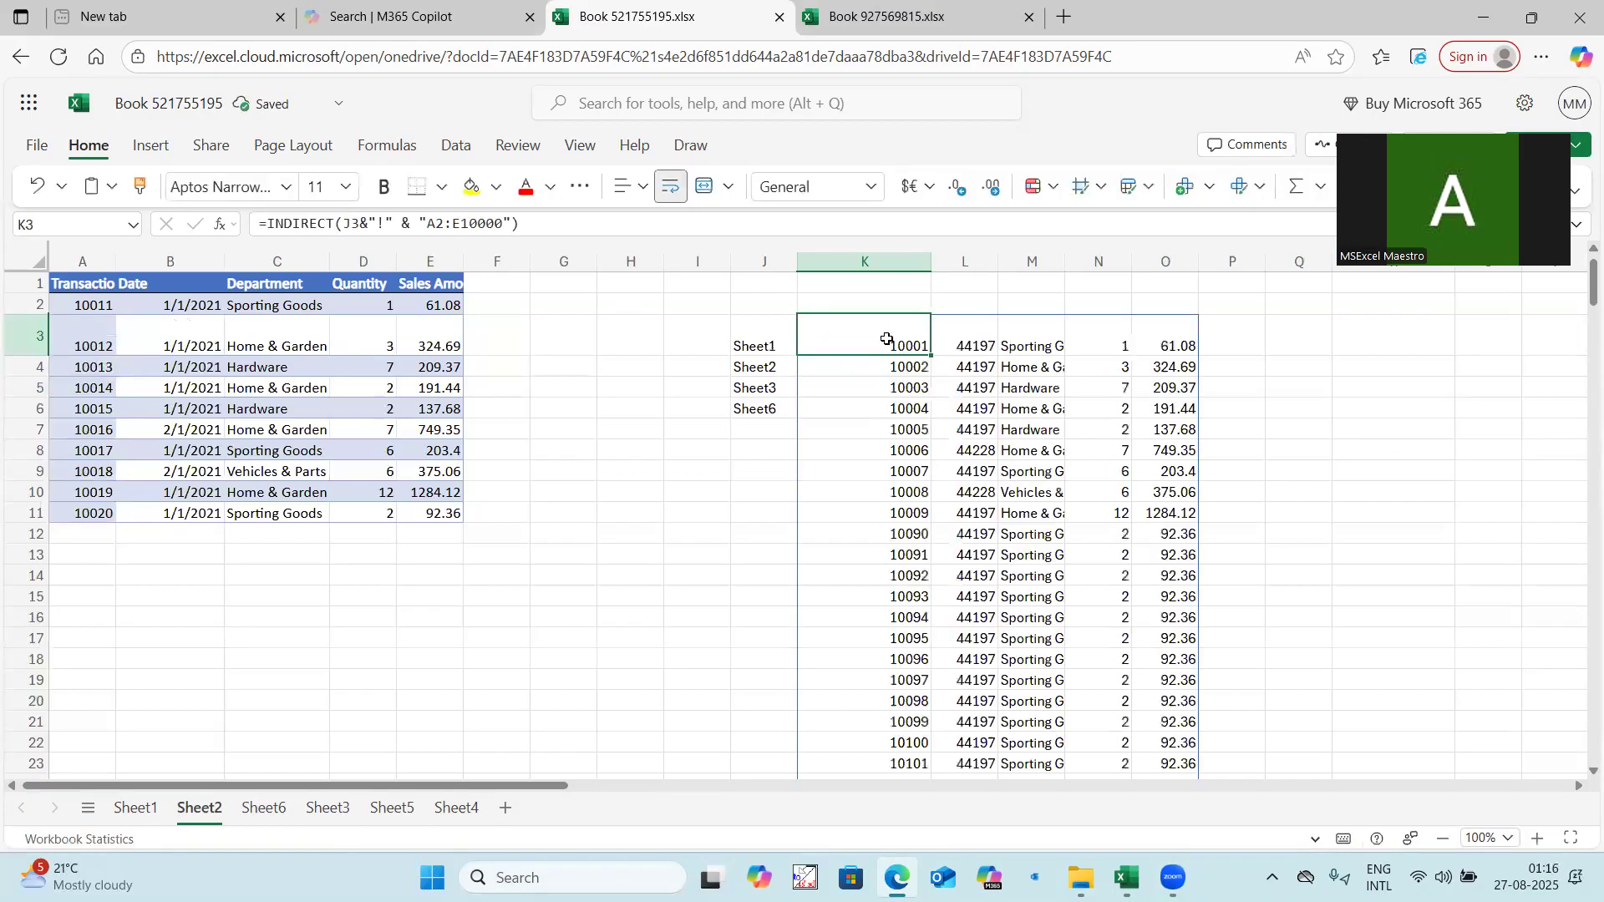
pyautogui.scroll(-10, 925, 517)
pyautogui.scroll(-20, 925, 517)
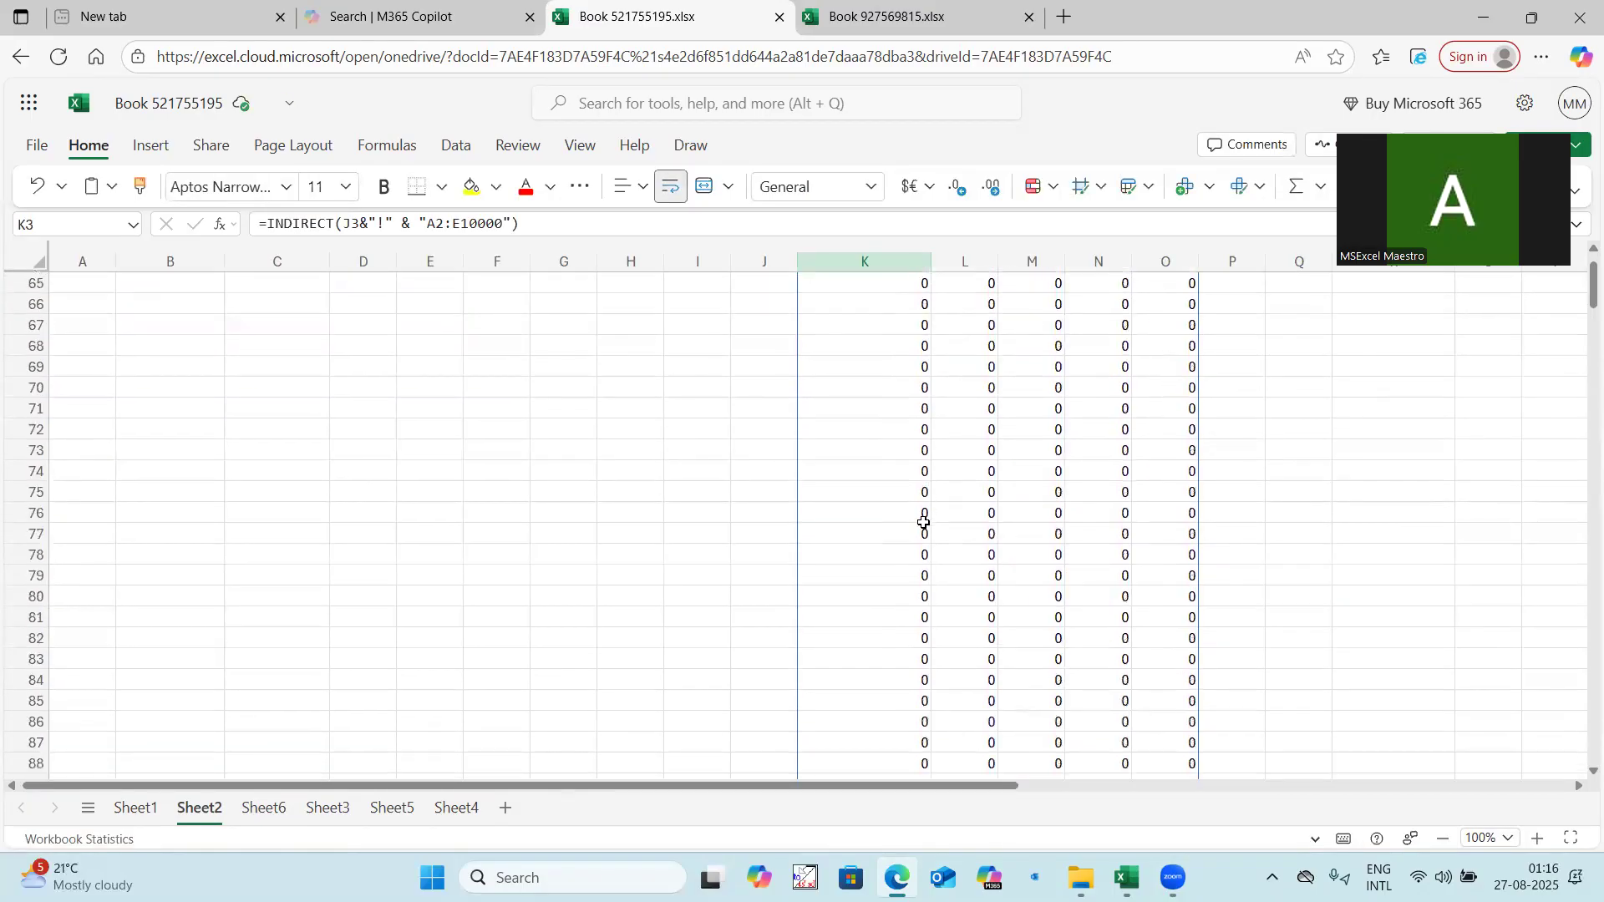
pyautogui.scroll(20, 932, 527)
pyautogui.scroll(9, 932, 527)
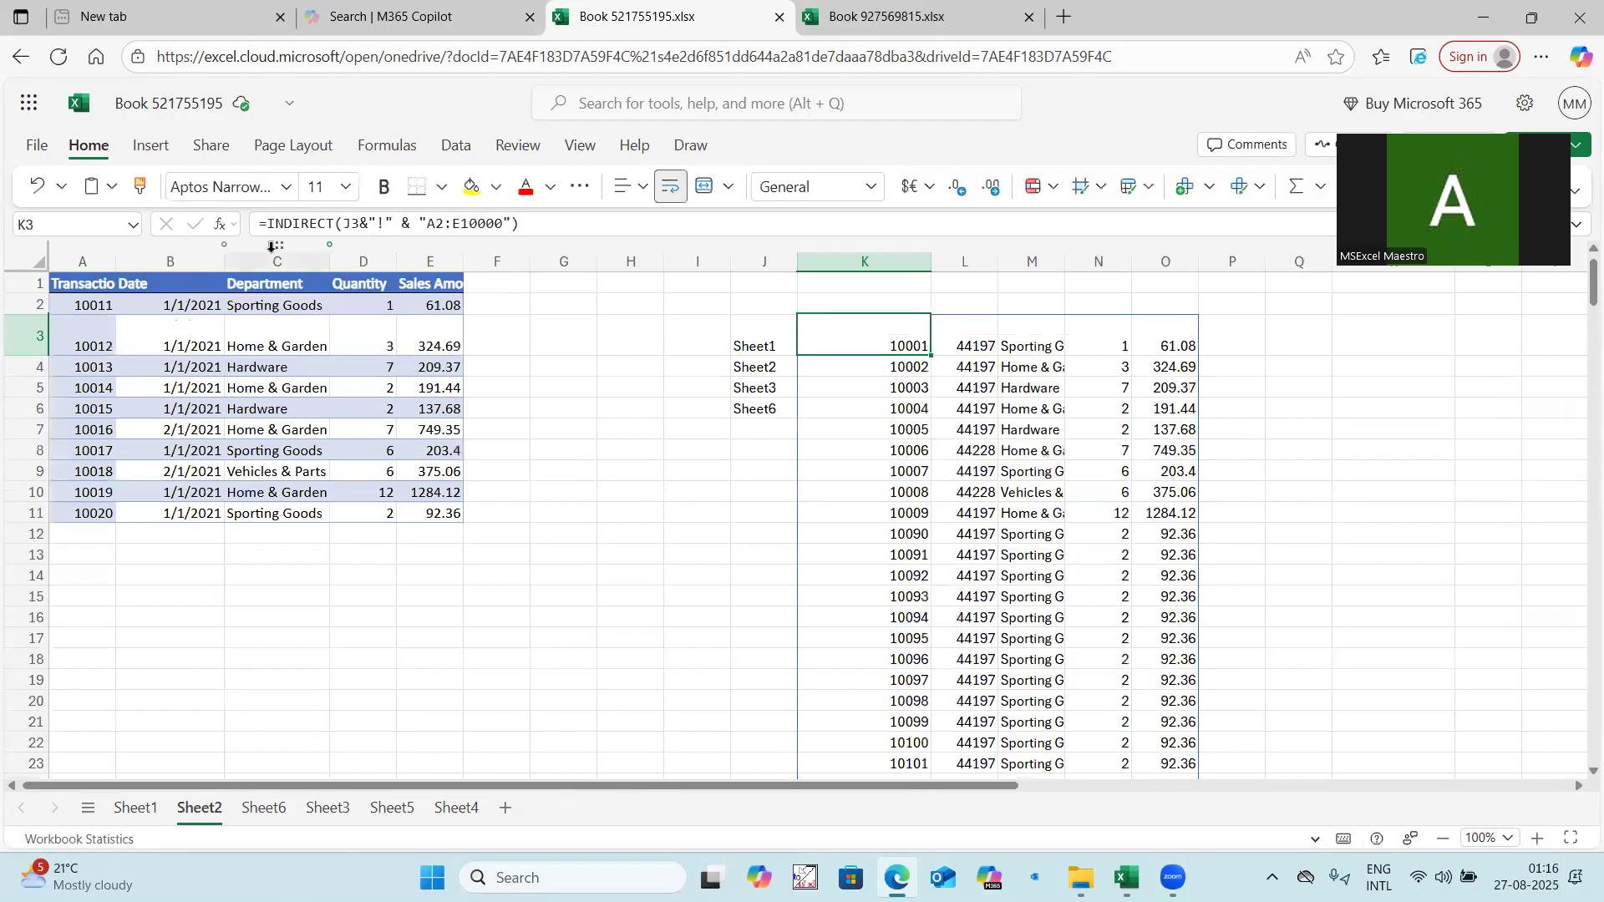
pyautogui.click(267, 225)
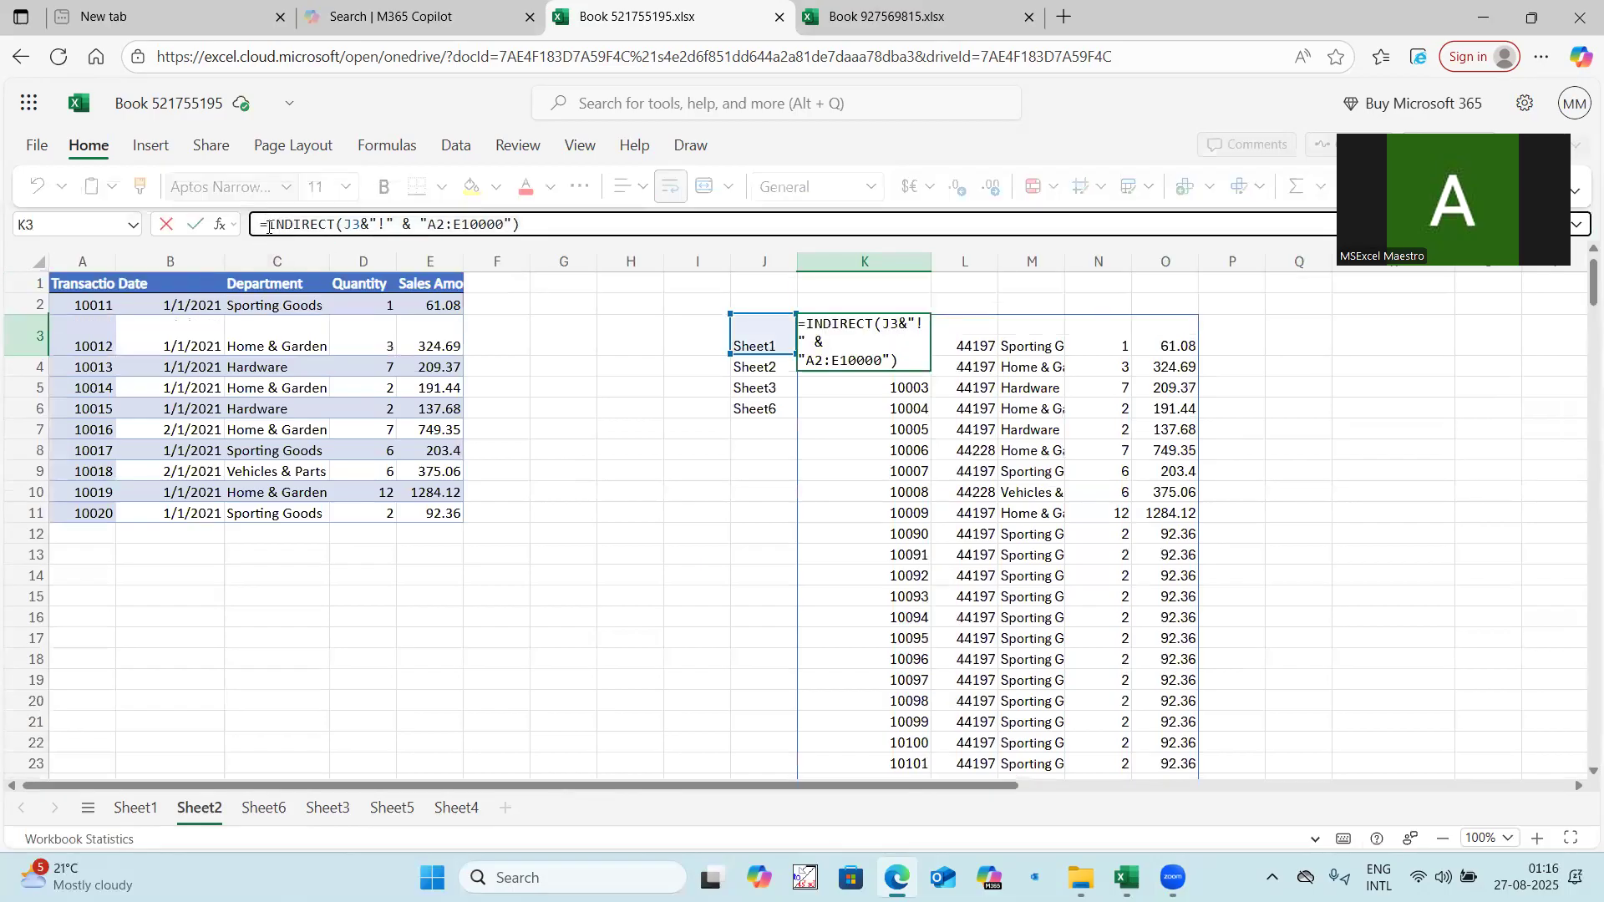
pyautogui.write('Trimrange(')
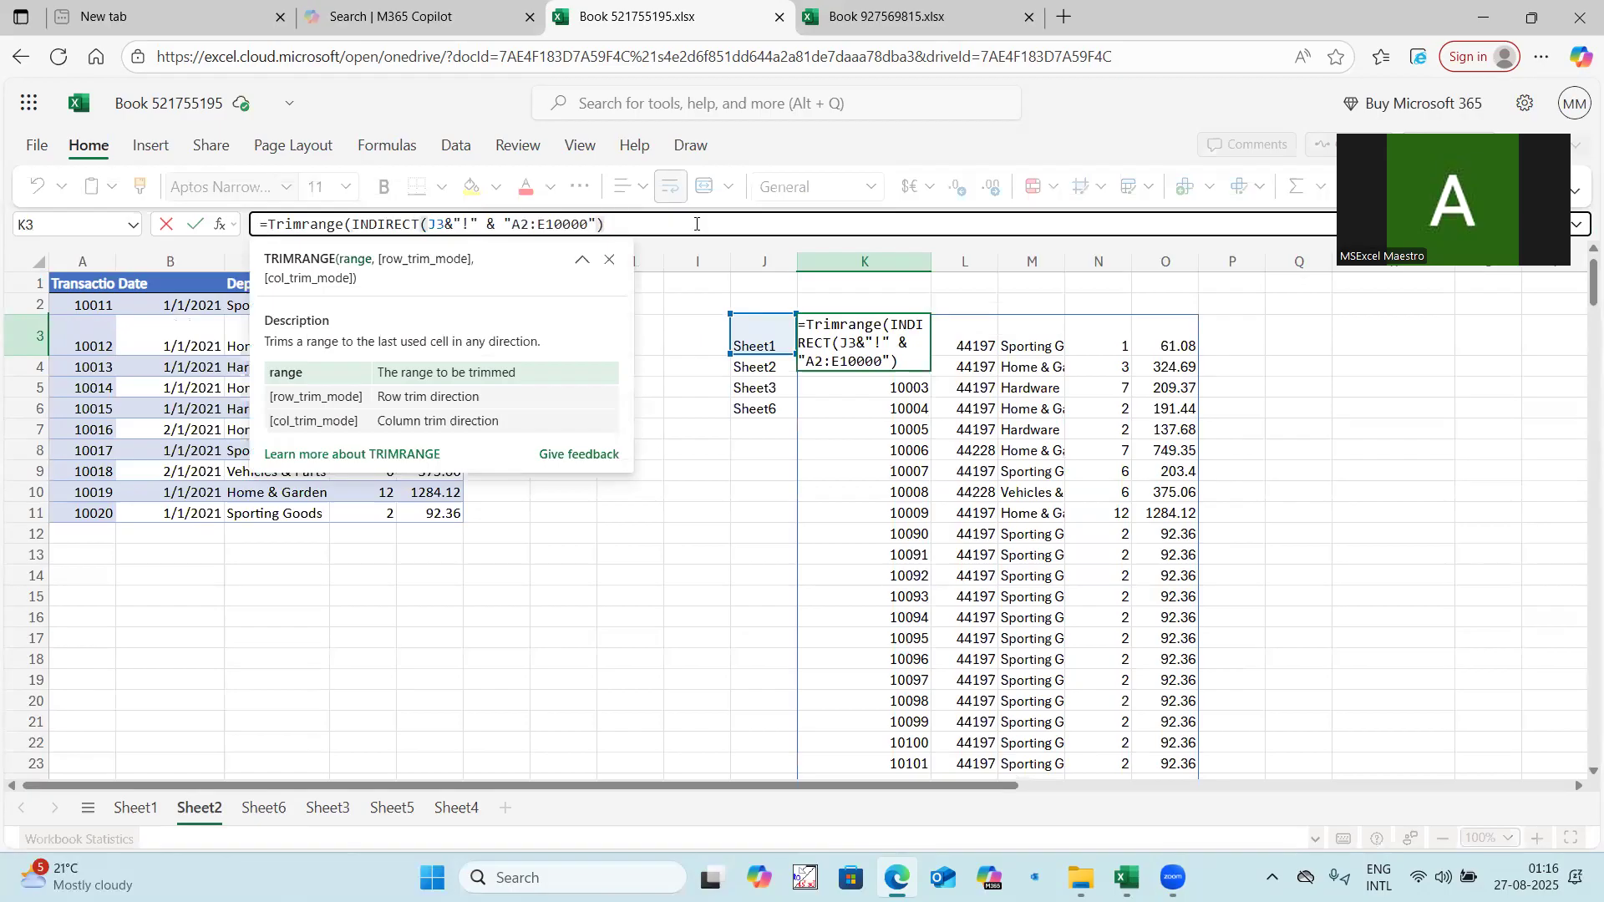
pyautogui.write(')')
pyautogui.press('Return')
# Extend the range in the K3 formula to "A2:E100000" and review the spilled rows.
pyautogui.scroll(-5, 841, 412)
pyautogui.scroll(-10, 844, 418)
pyautogui.scroll(15, 850, 432)
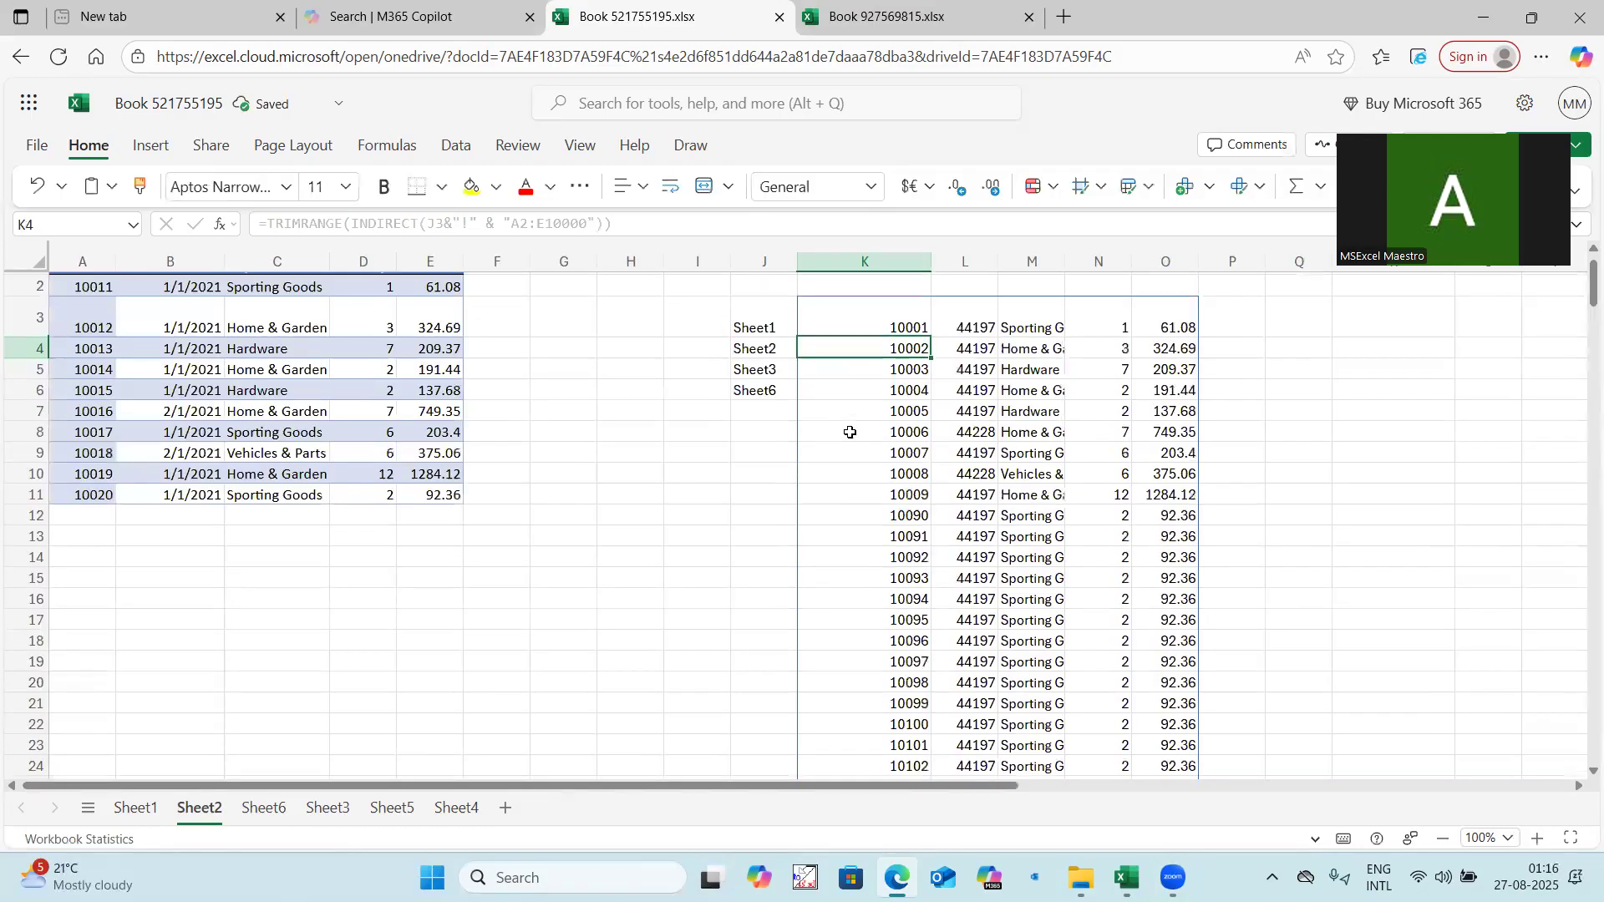
pyautogui.scroll(1, 838, 351)
pyautogui.click(838, 347)
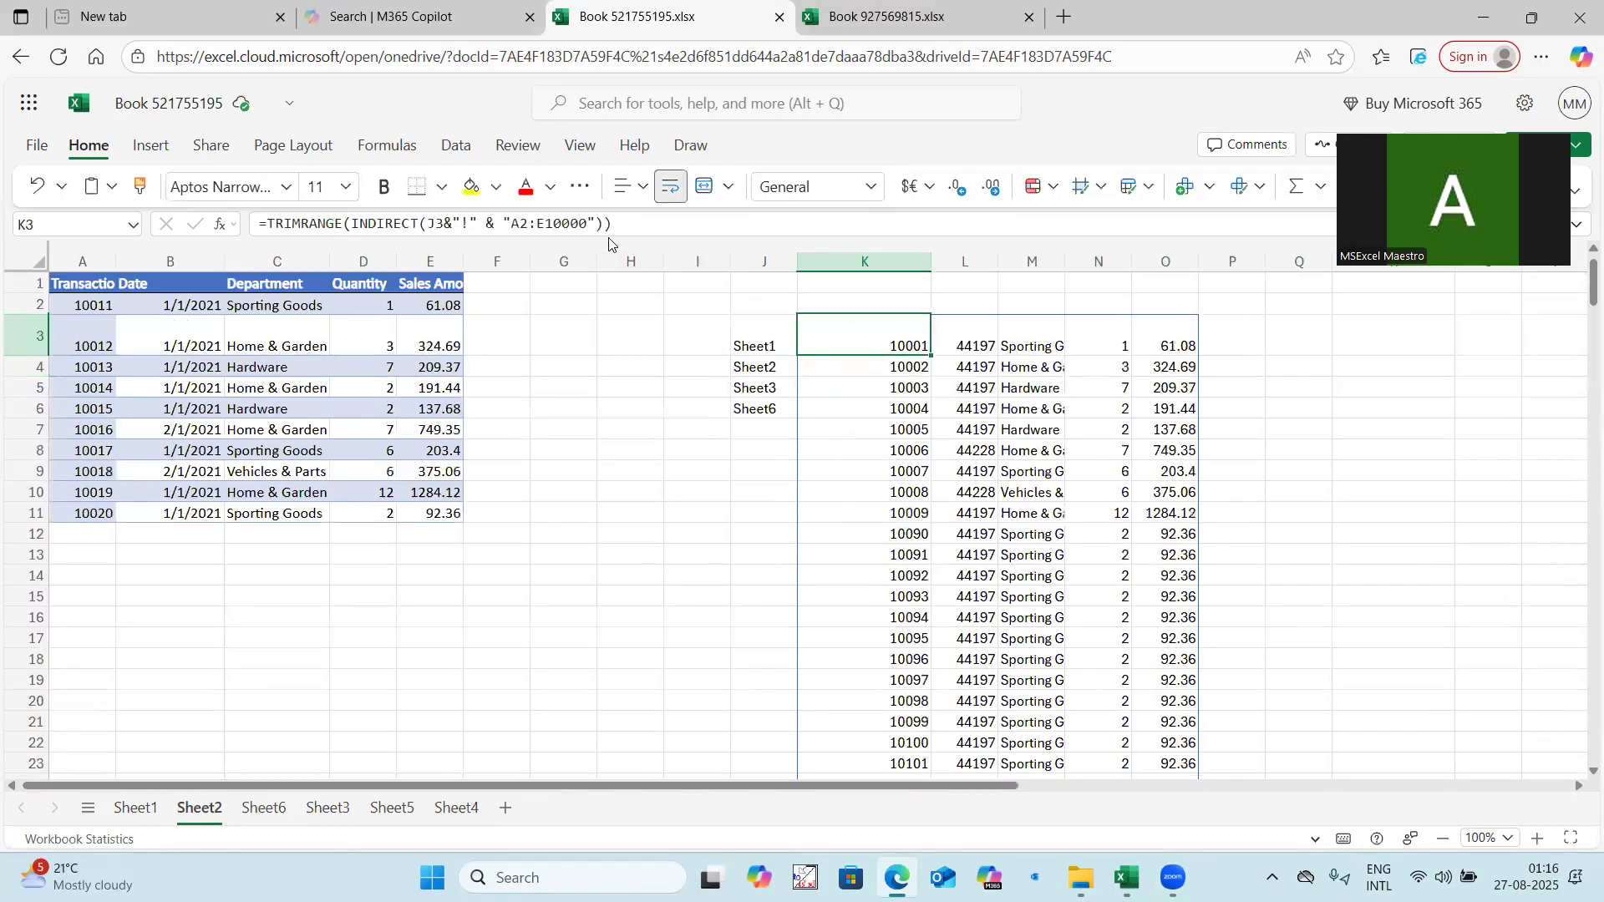
pyautogui.click(589, 223)
pyautogui.write('0')
pyautogui.press('Return')
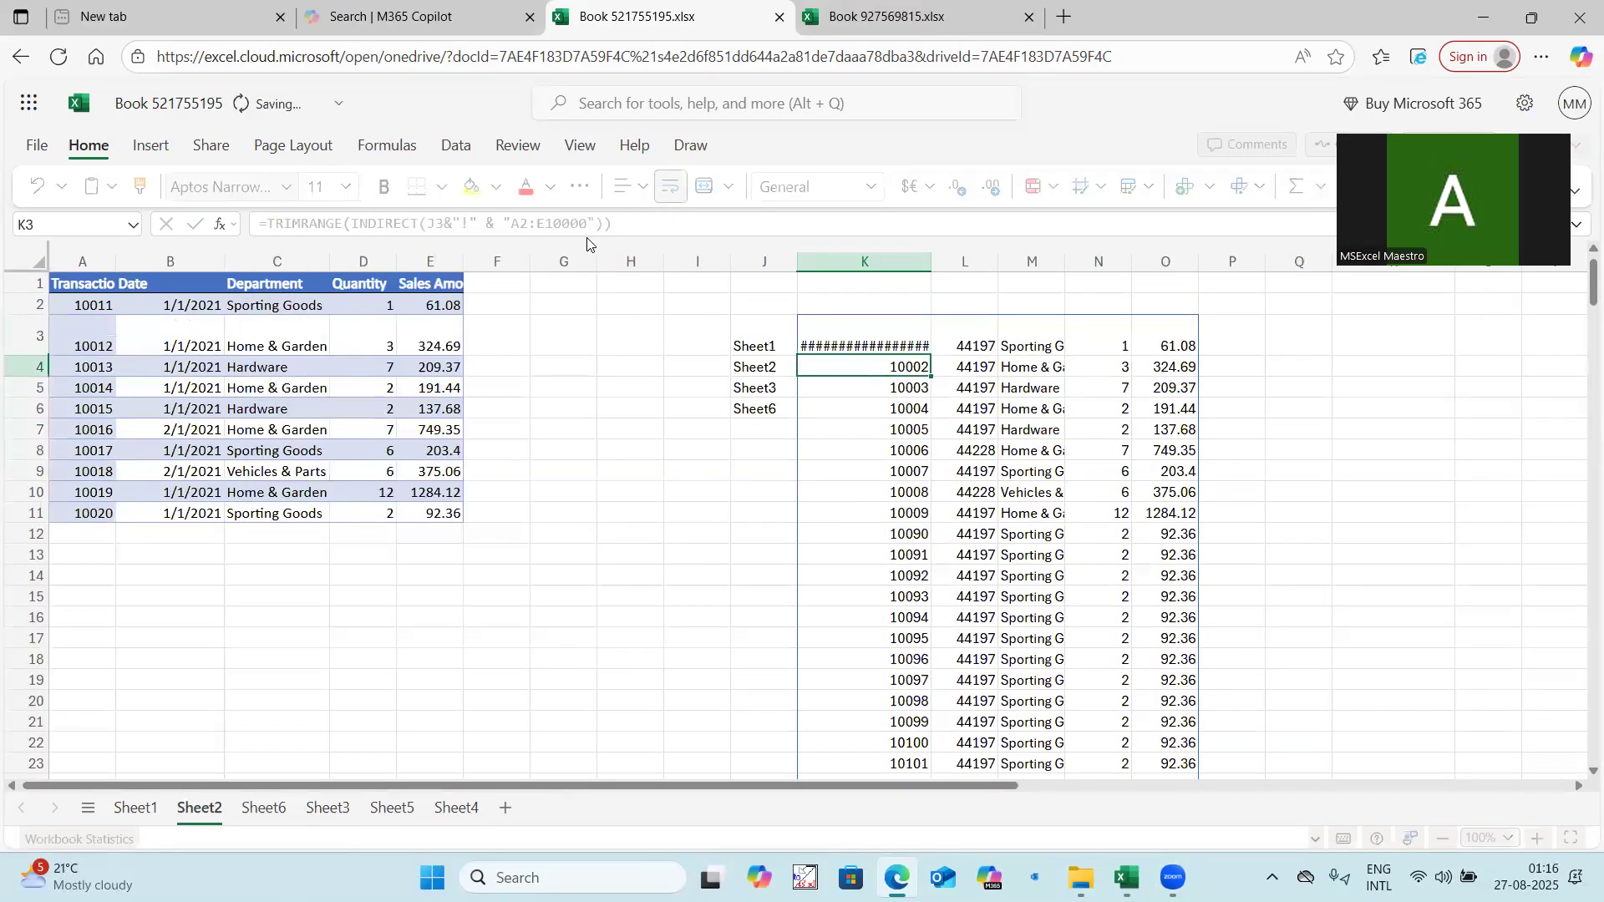
pyautogui.scroll(-14, 865, 420)
pyautogui.scroll(14, 867, 422)
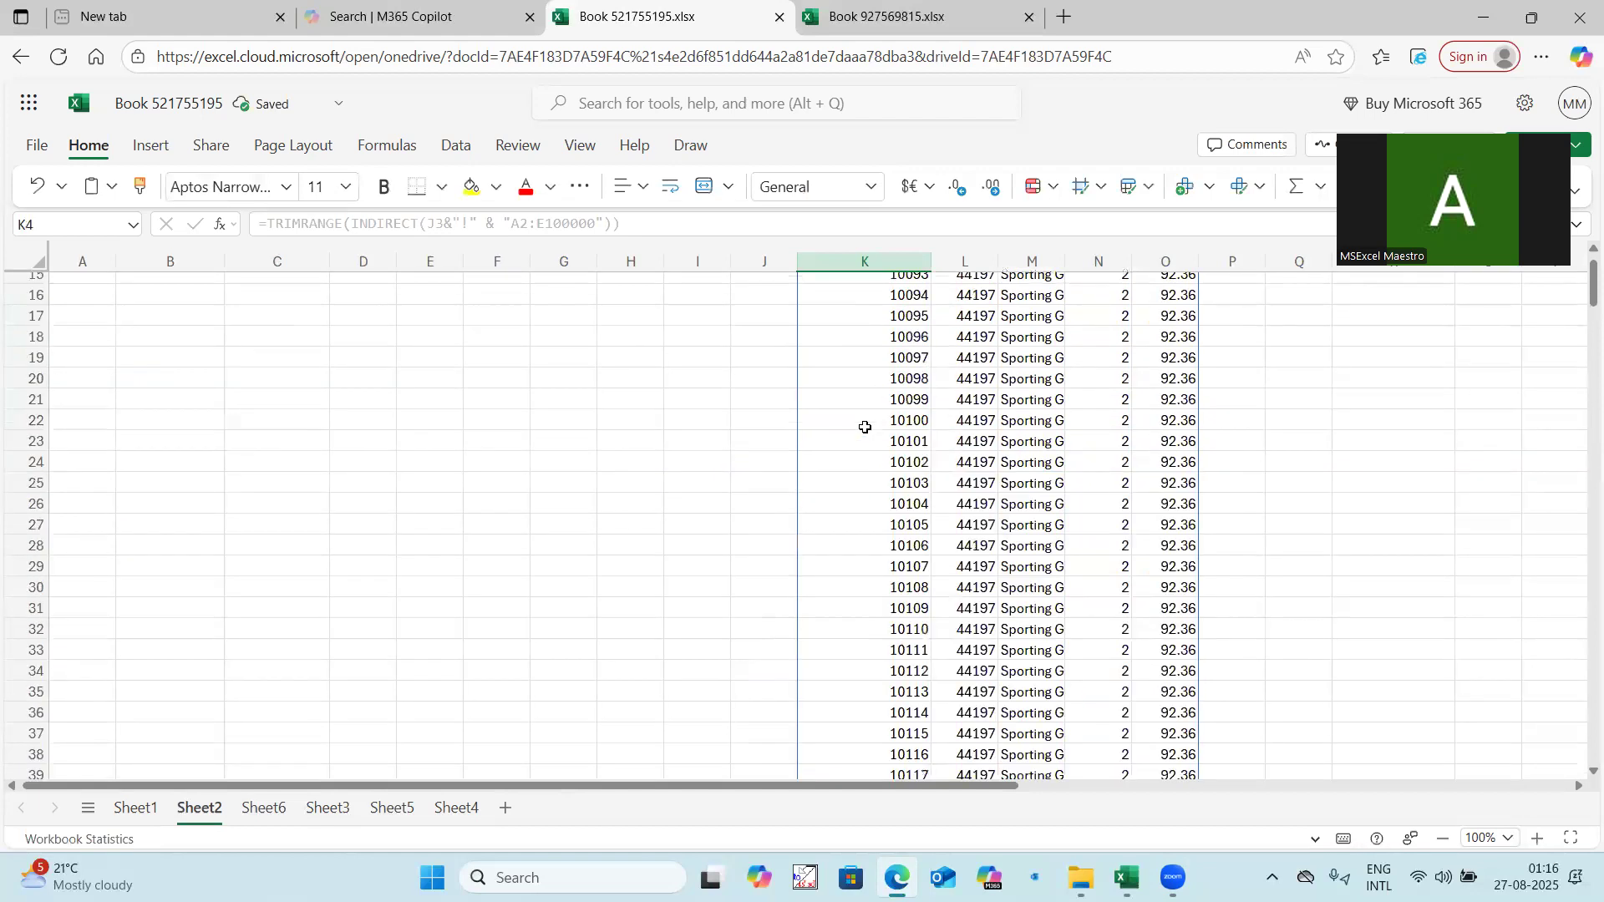
# Copy the K3 expression without its equals sign into an empty row 2 cell far right of the data, and clear K3.
pyautogui.click(879, 337)
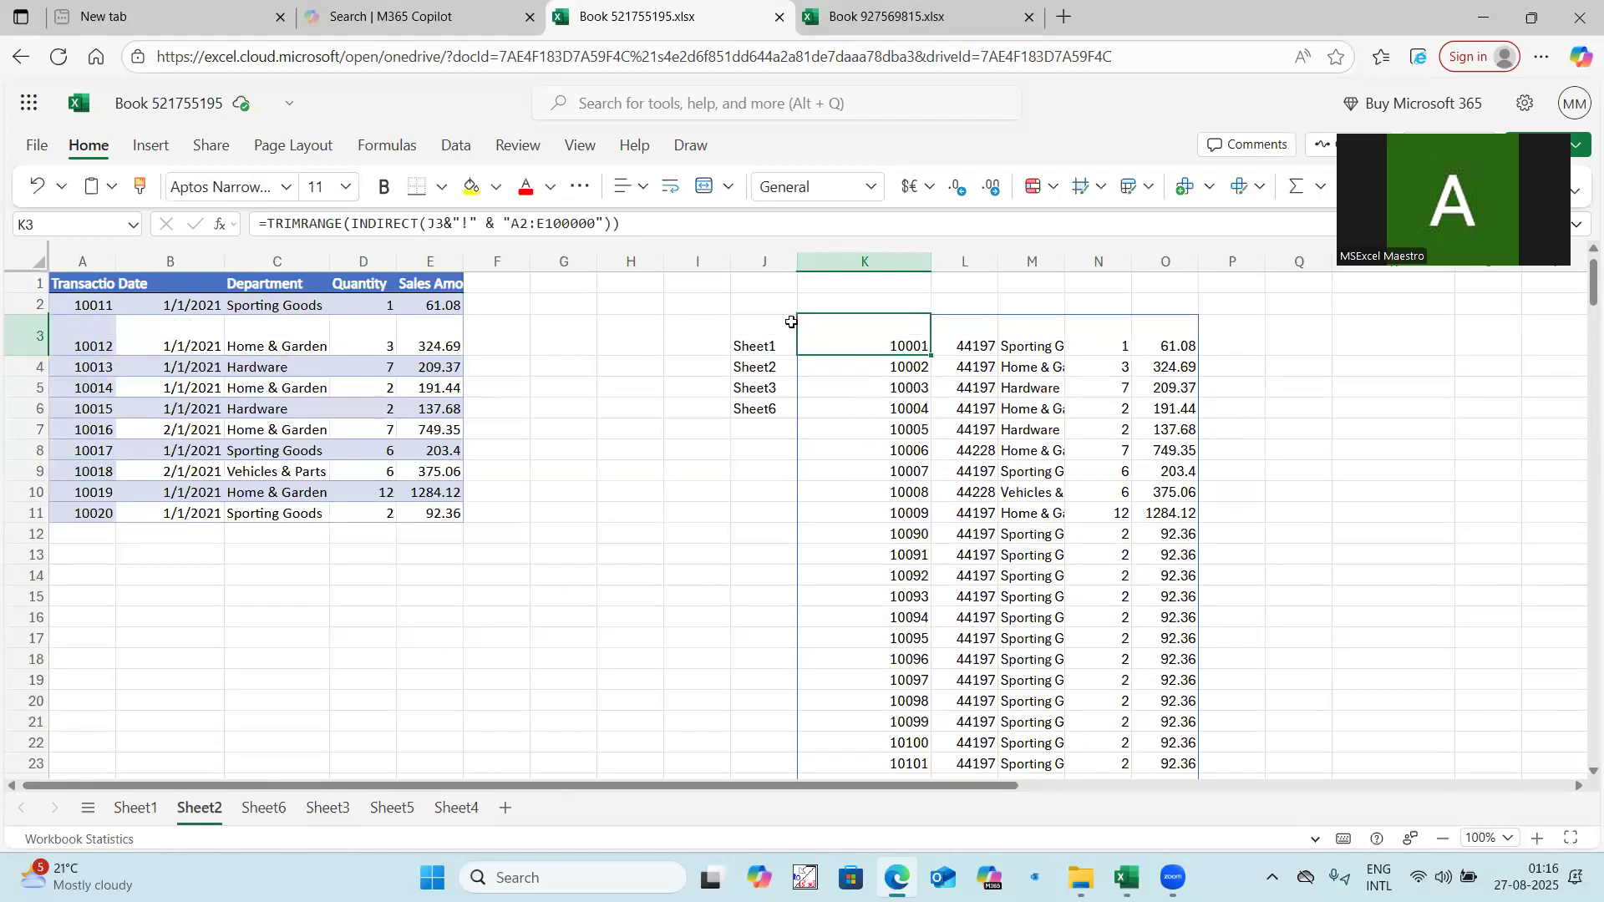
pyautogui.moveTo(264, 223); pyautogui.dragTo(708, 222)
pyautogui.hotkey('ctrl', 'c')
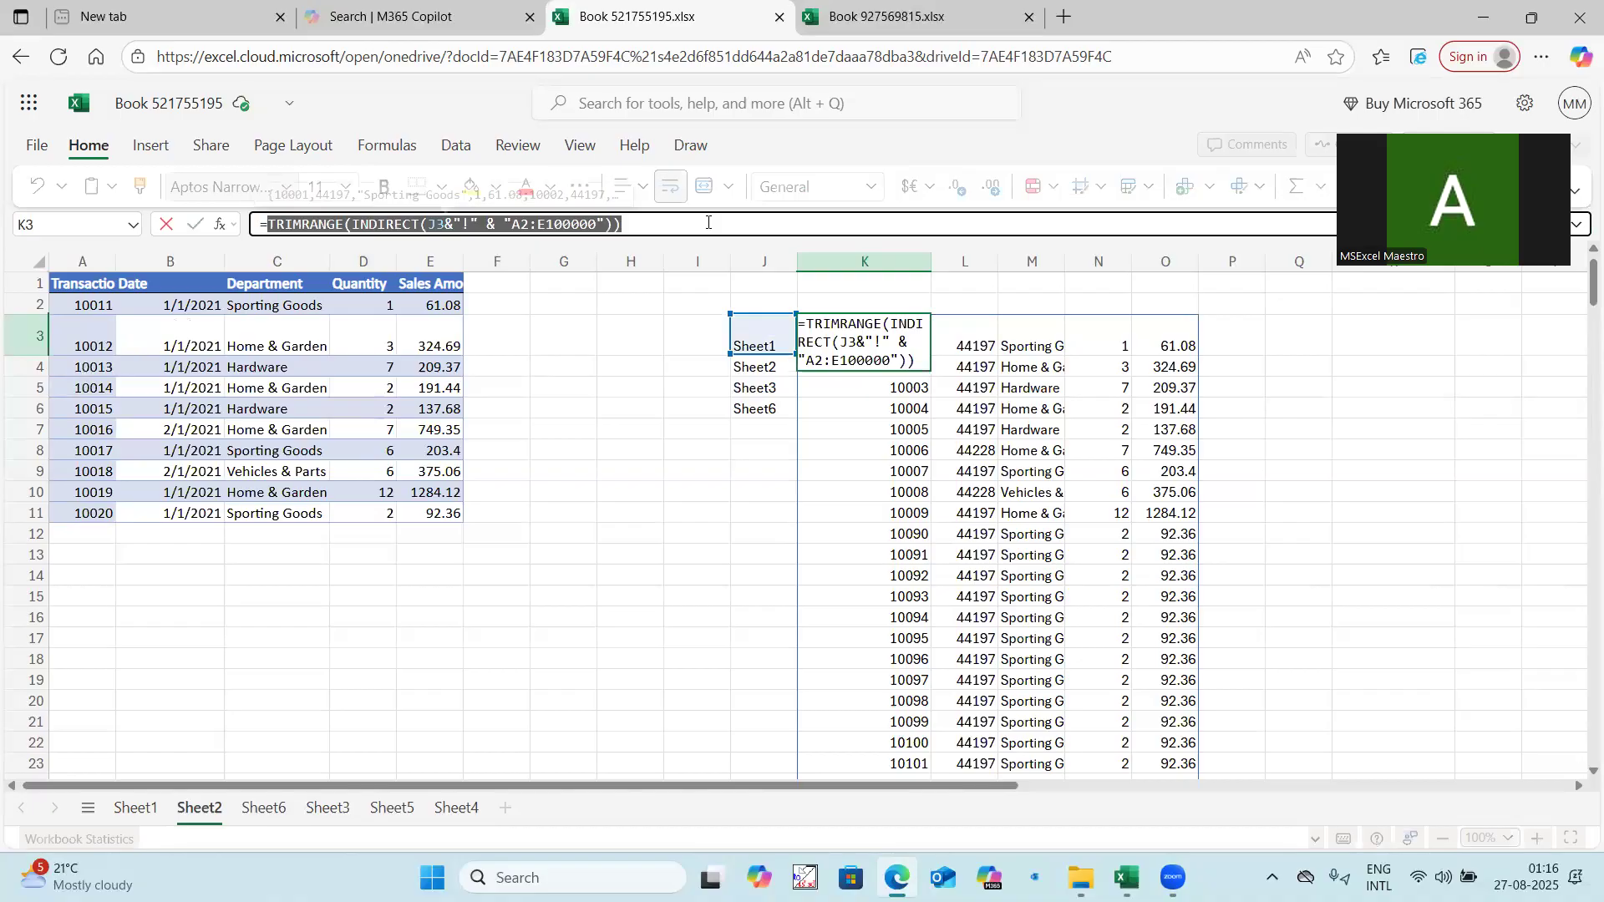
pyautogui.press('Escape')
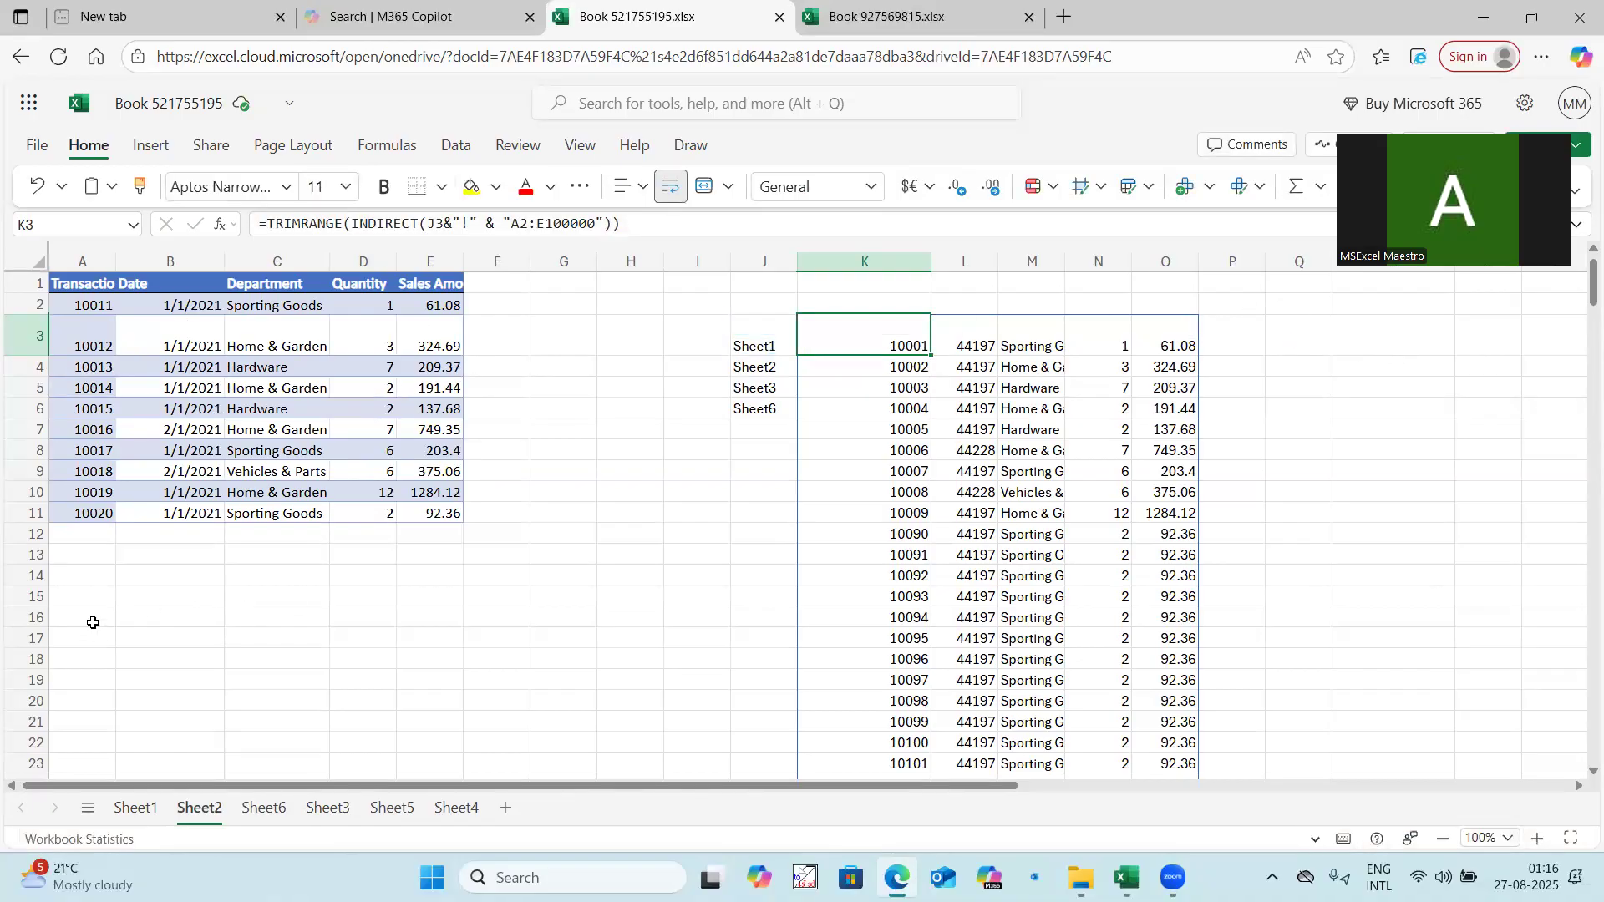
pyautogui.click(93, 619)
pyautogui.click(1555, 305)
pyautogui.hotkey('ctrl', 'v')
pyautogui.click(909, 349)
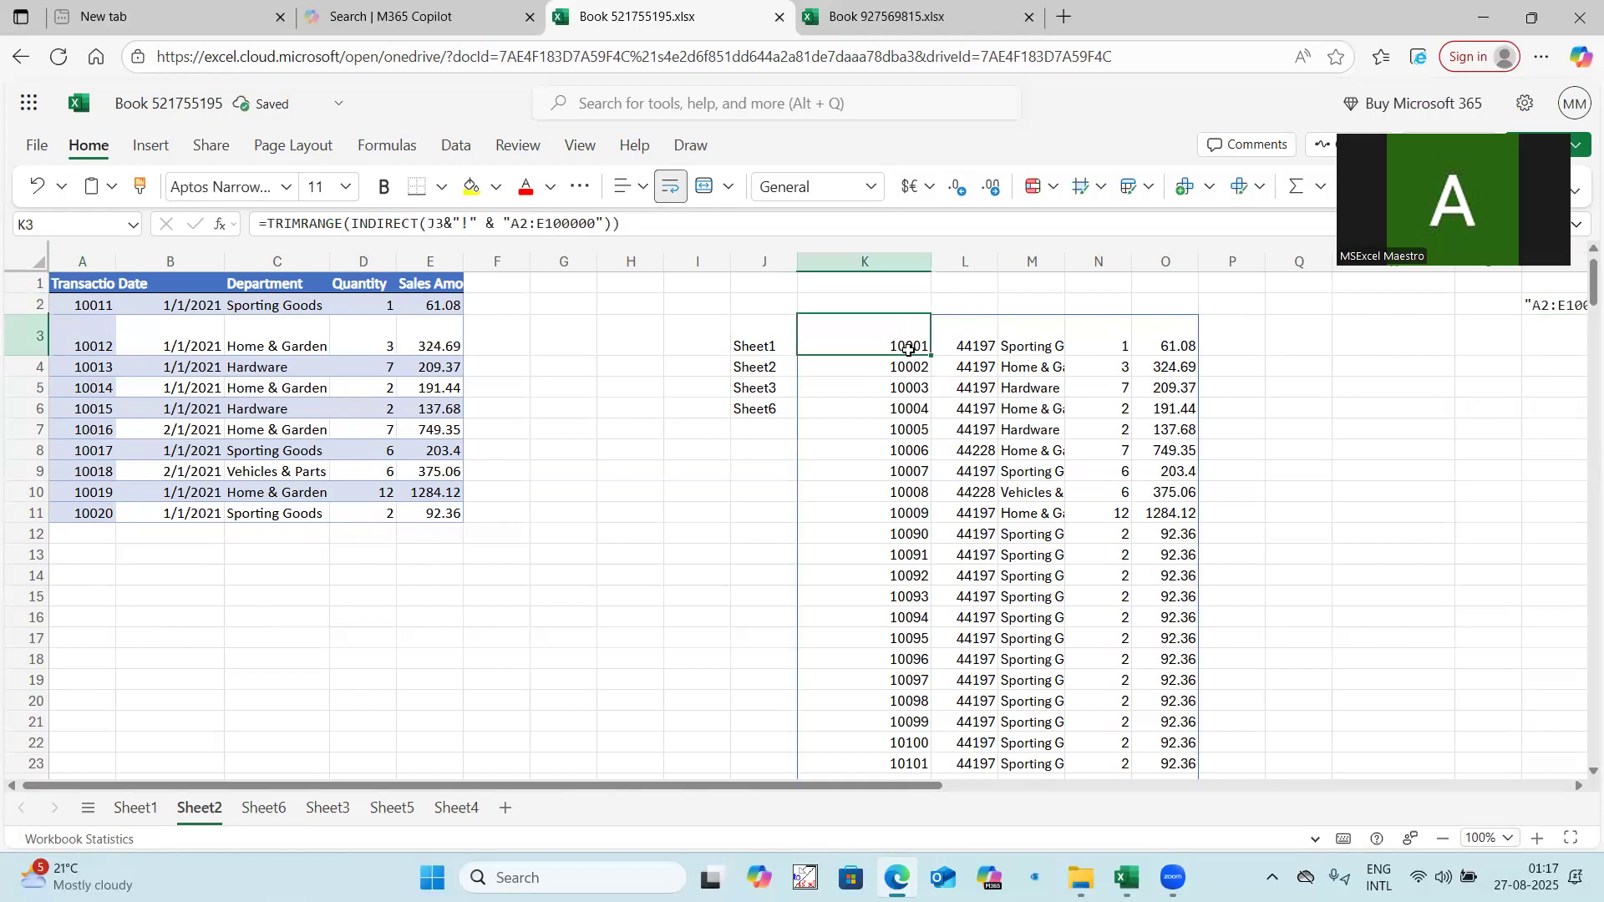
pyautogui.press('Delete')
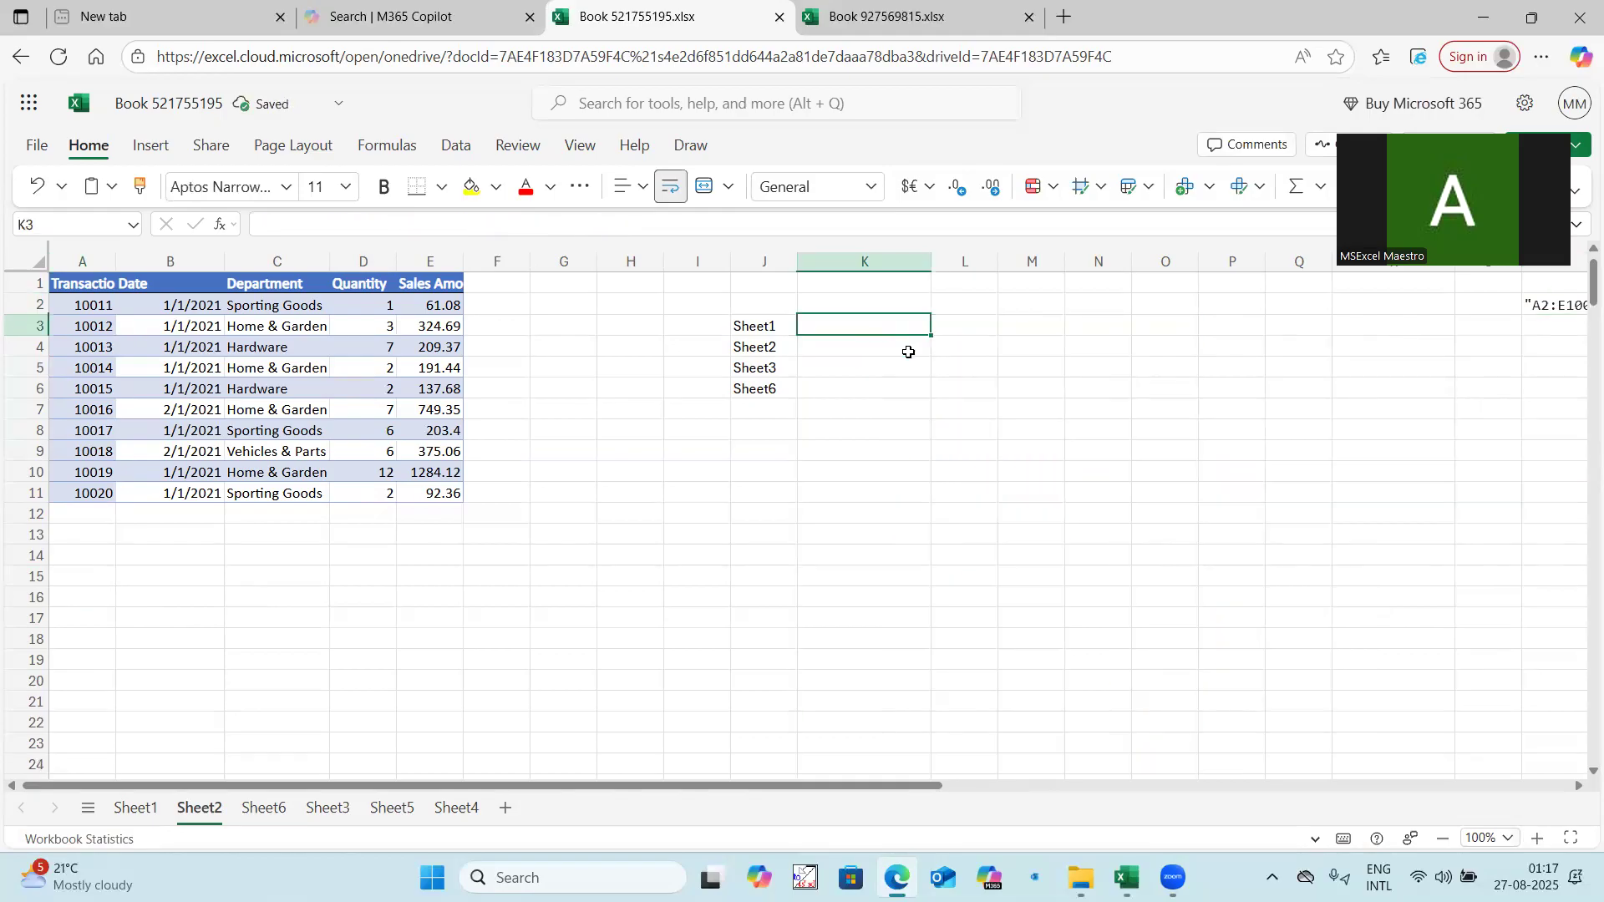
pyautogui.write('=map(')
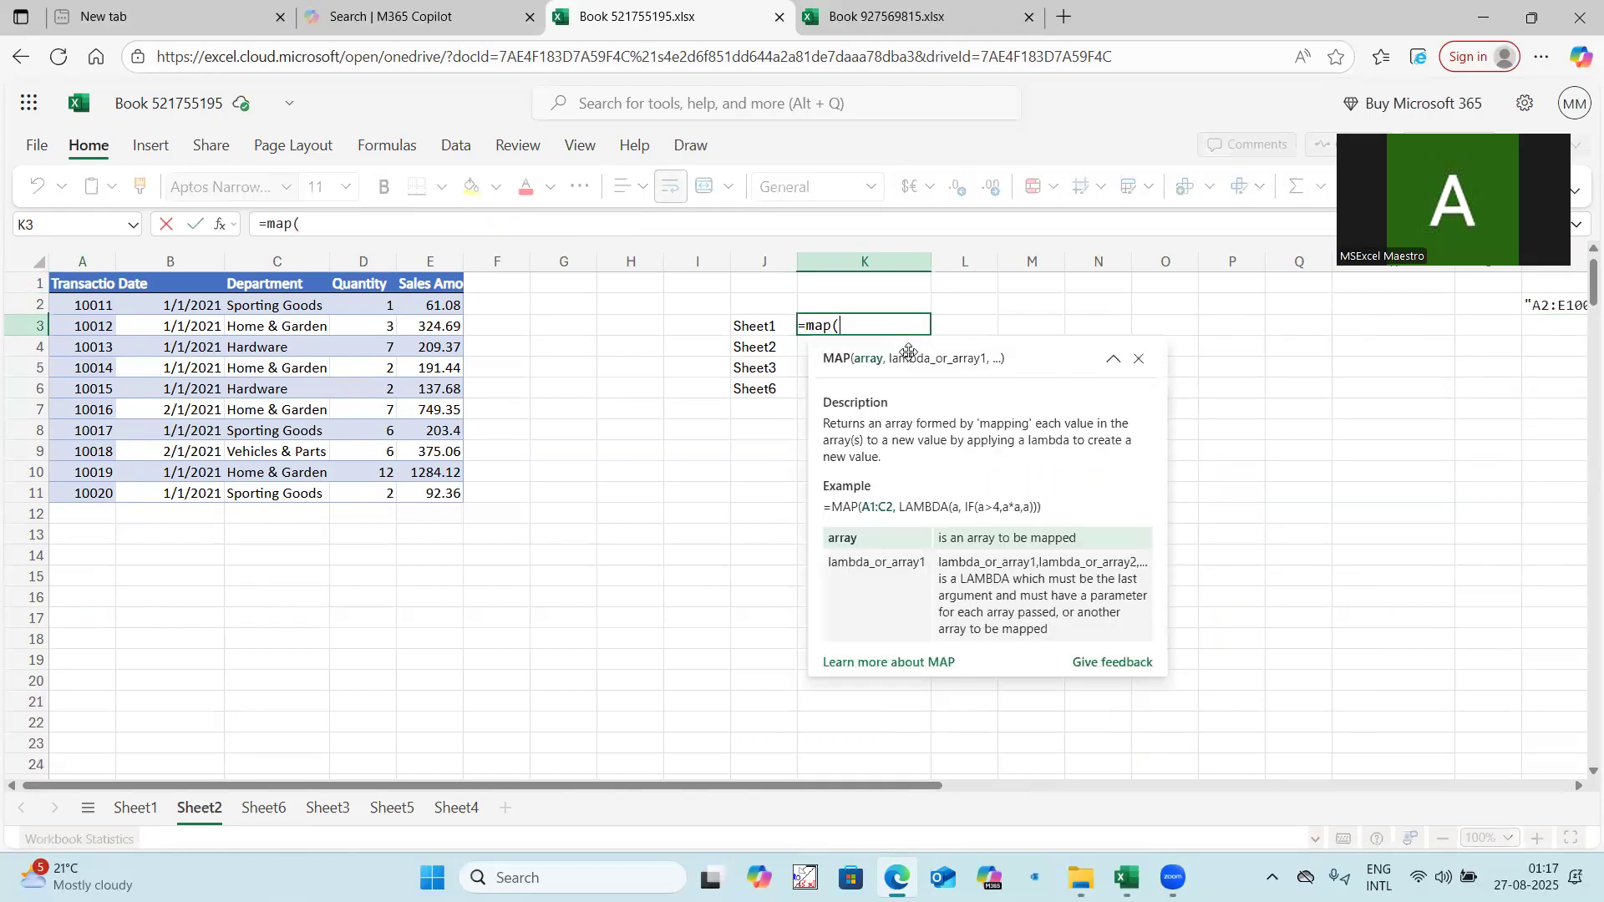
pyautogui.moveTo(754, 327); pyautogui.dragTo(752, 383)
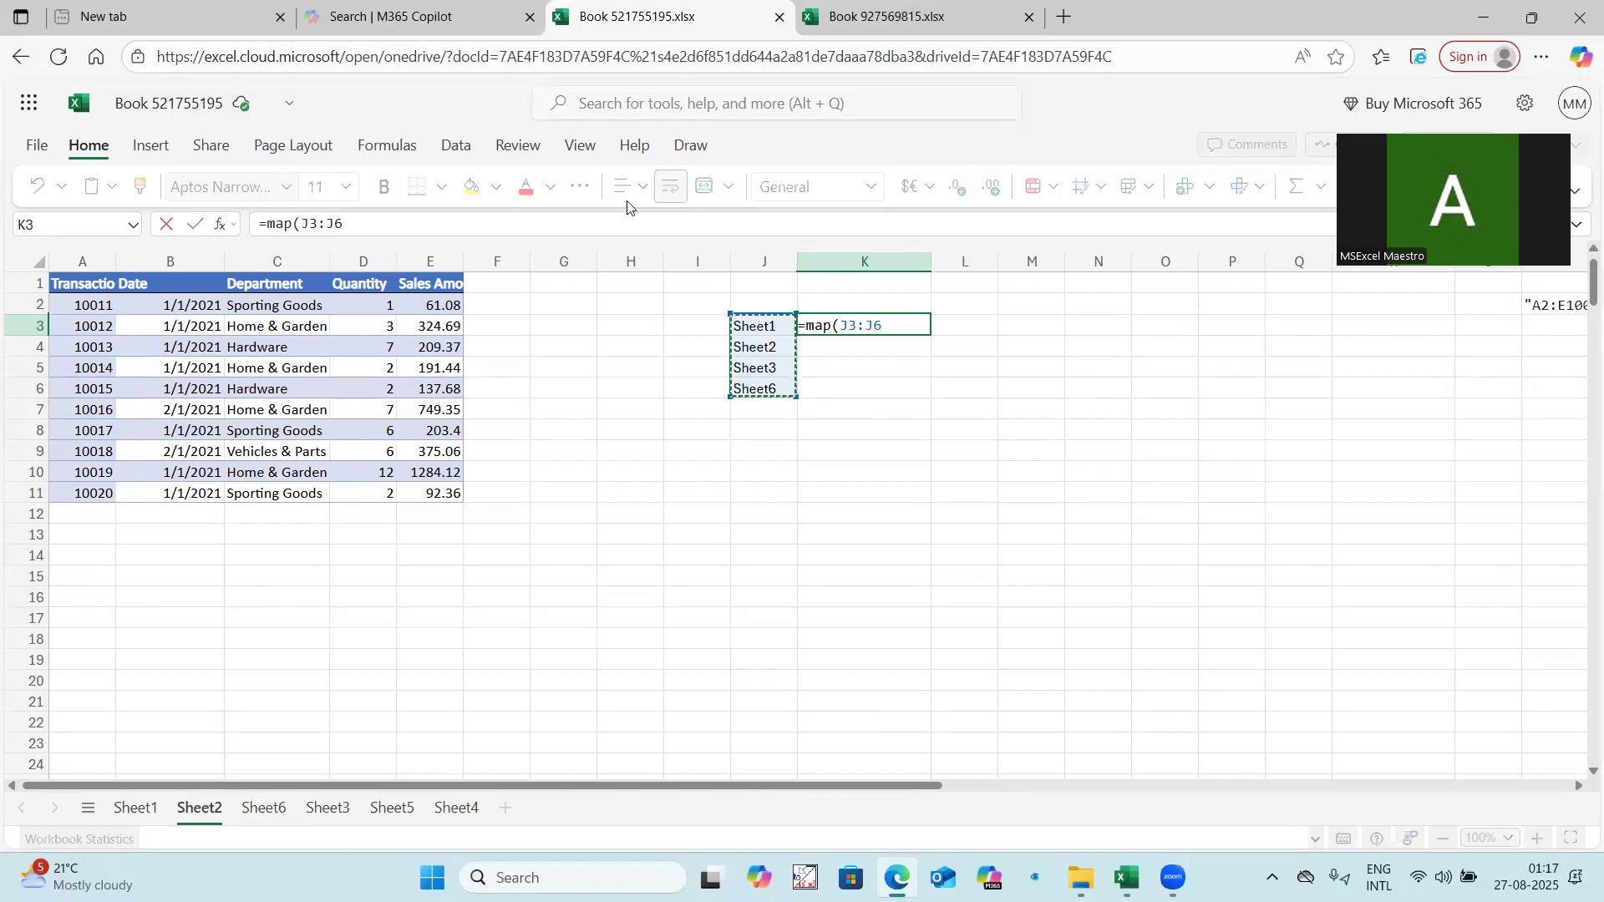
pyautogui.moveTo(770, 329); pyautogui.dragTo(771, 389)
pyautogui.press('F4')
pyautogui.write(',lambda')
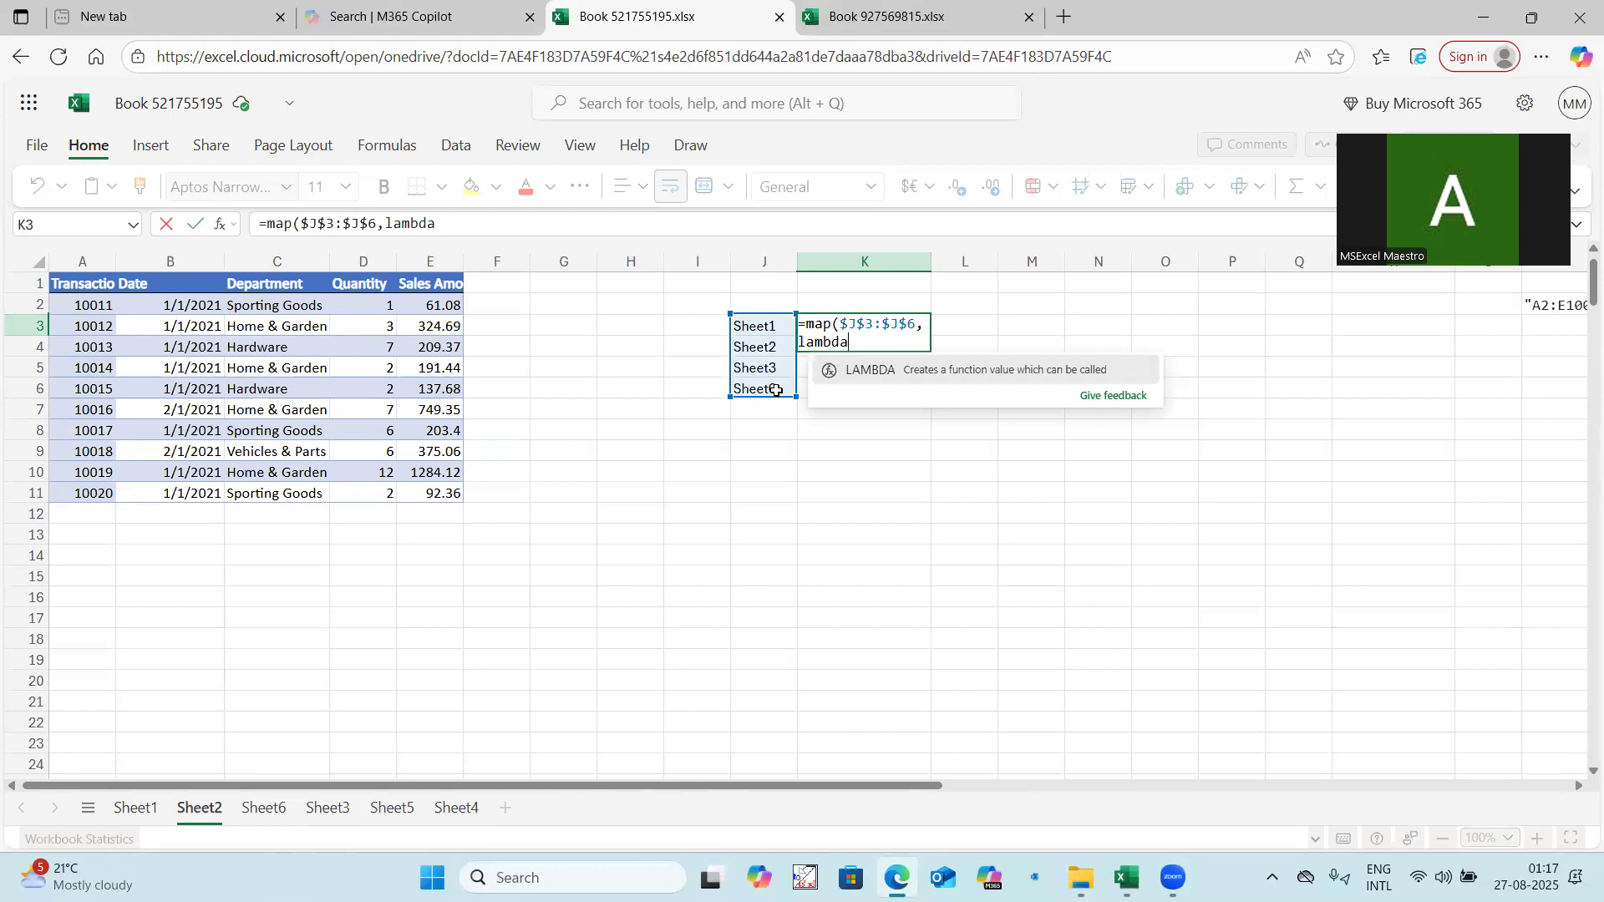
pyautogui.press('Escape')
pyautogui.press('Escape')
# Write =REDUCE("",$J$3:$J$6,lambda(x, TRIMRANGE(INDIRECT(J3&"!" & "A2:E100000")) )) in K3, reusing the copied expression.
pyautogui.write('=')
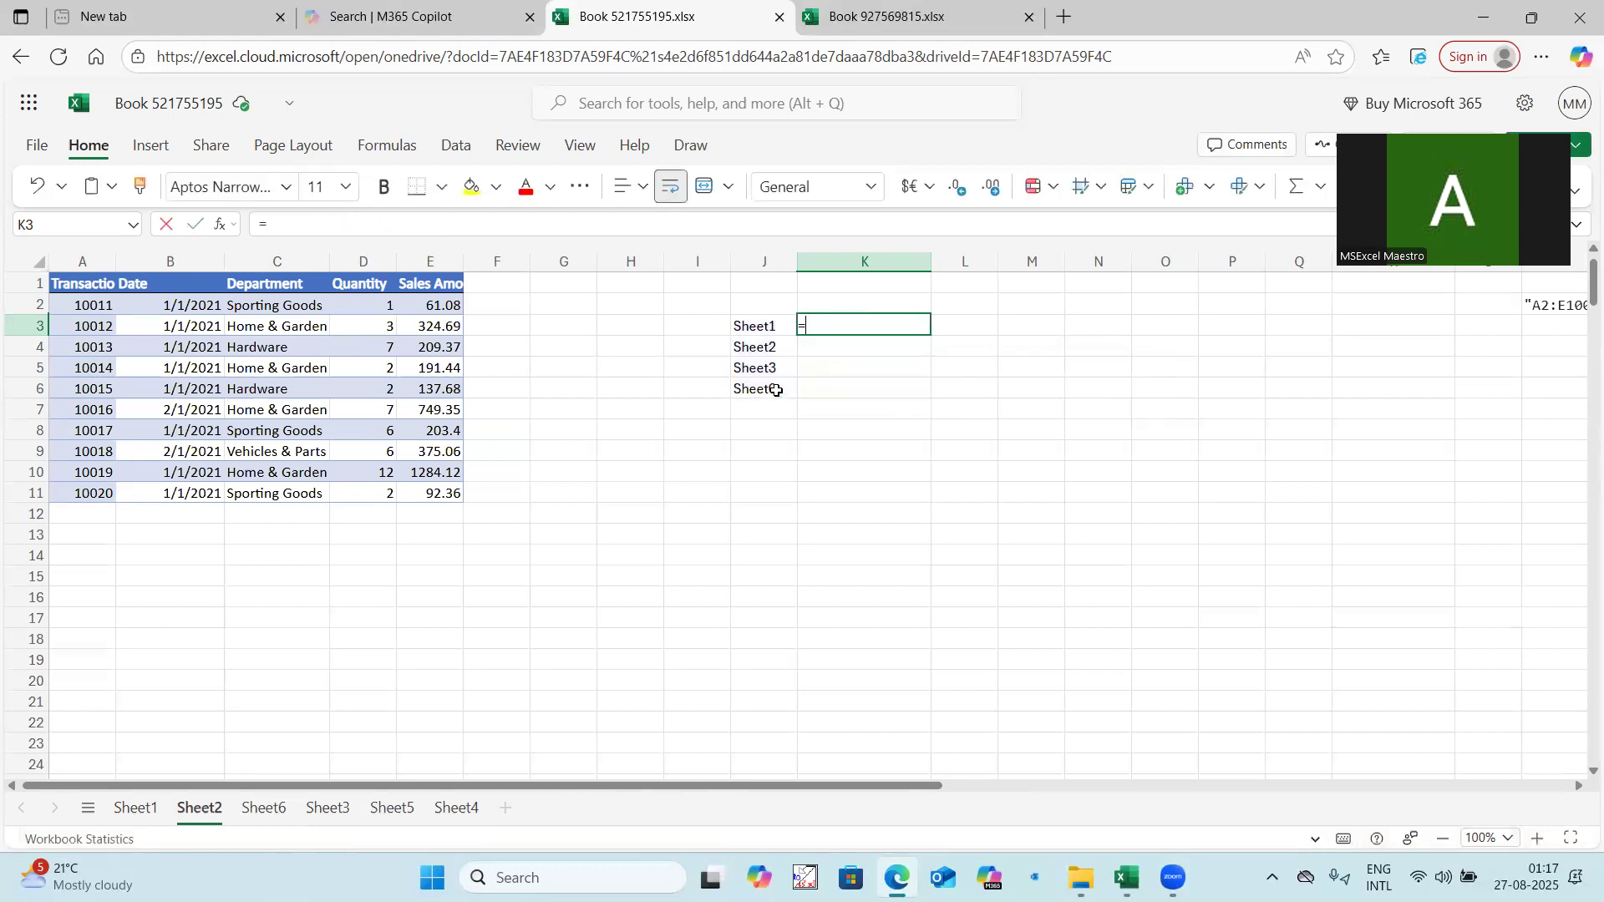
pyautogui.write('redu')
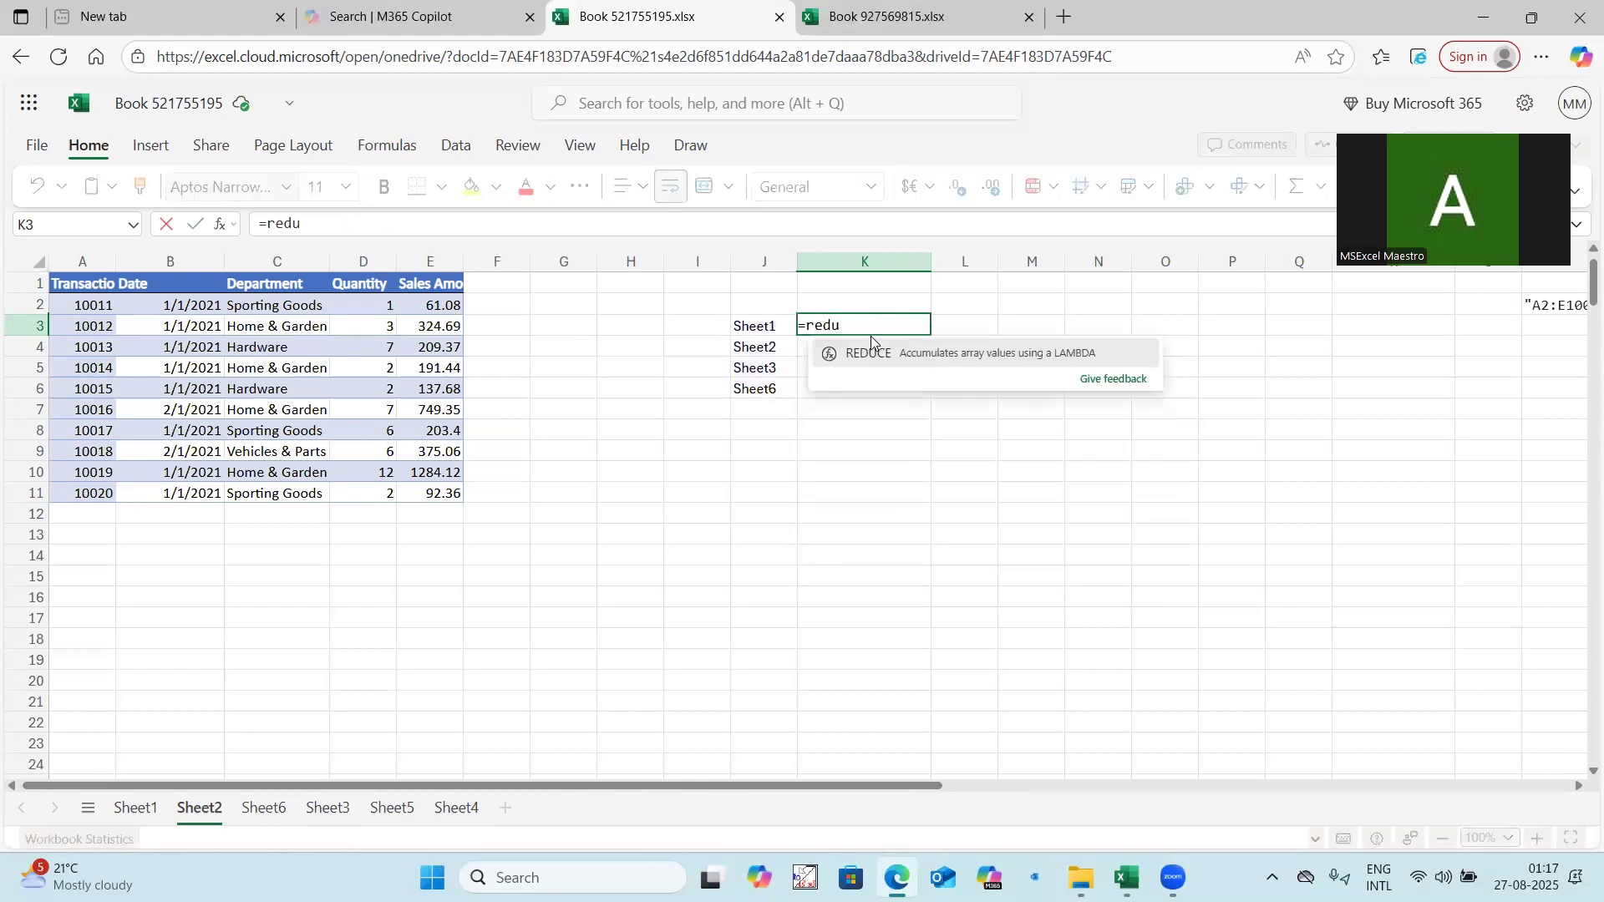
pyautogui.press('Tab')
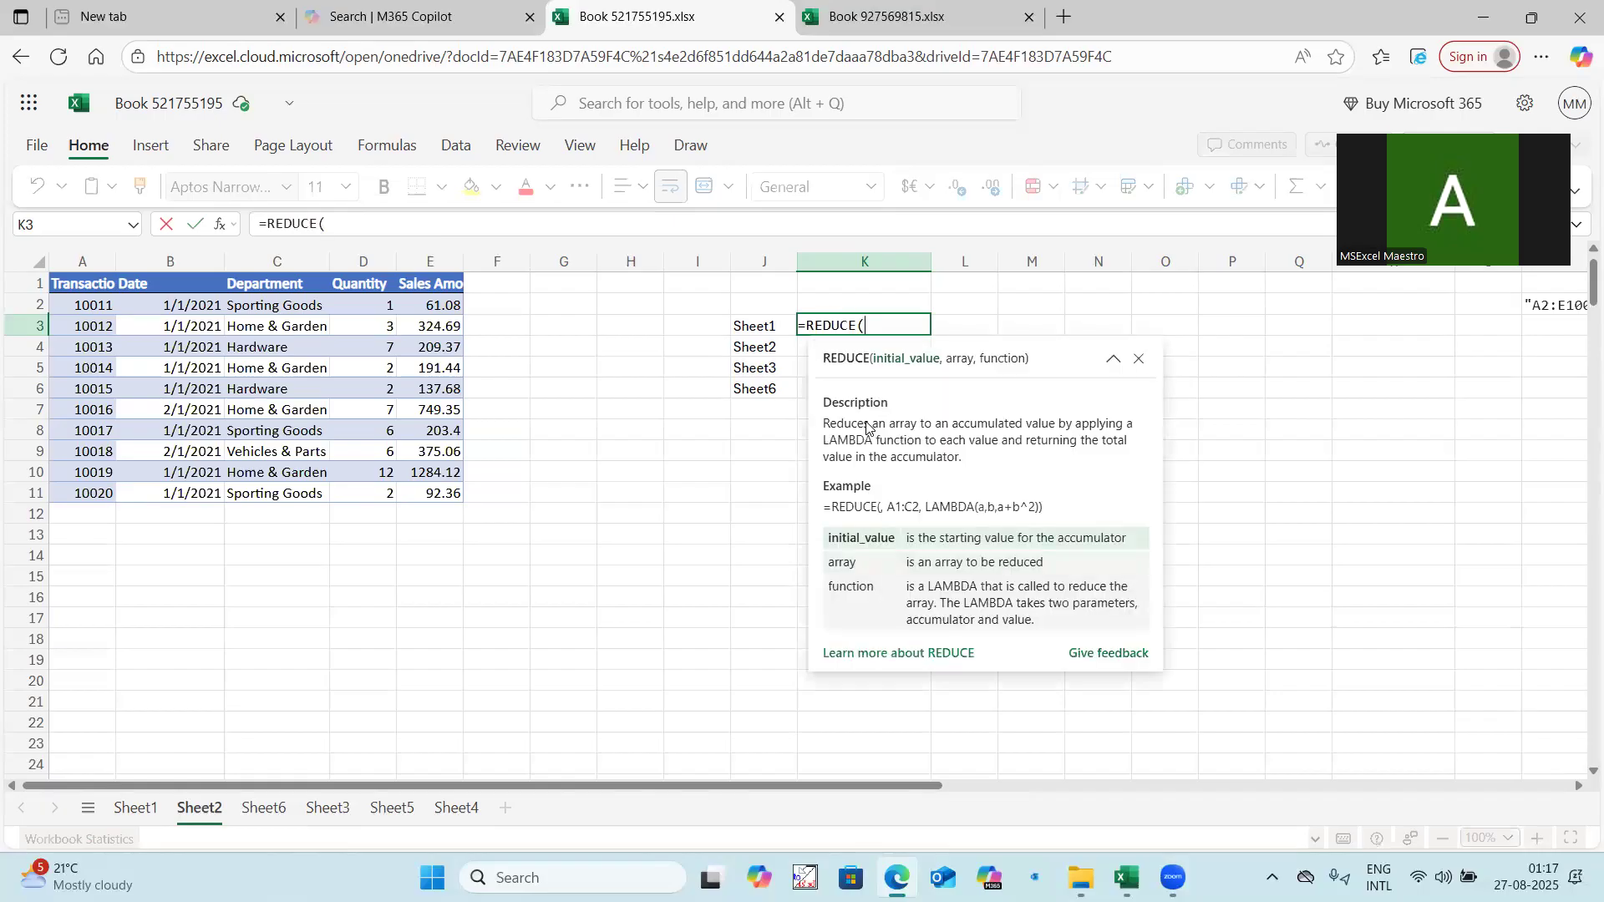
pyautogui.write('"",')
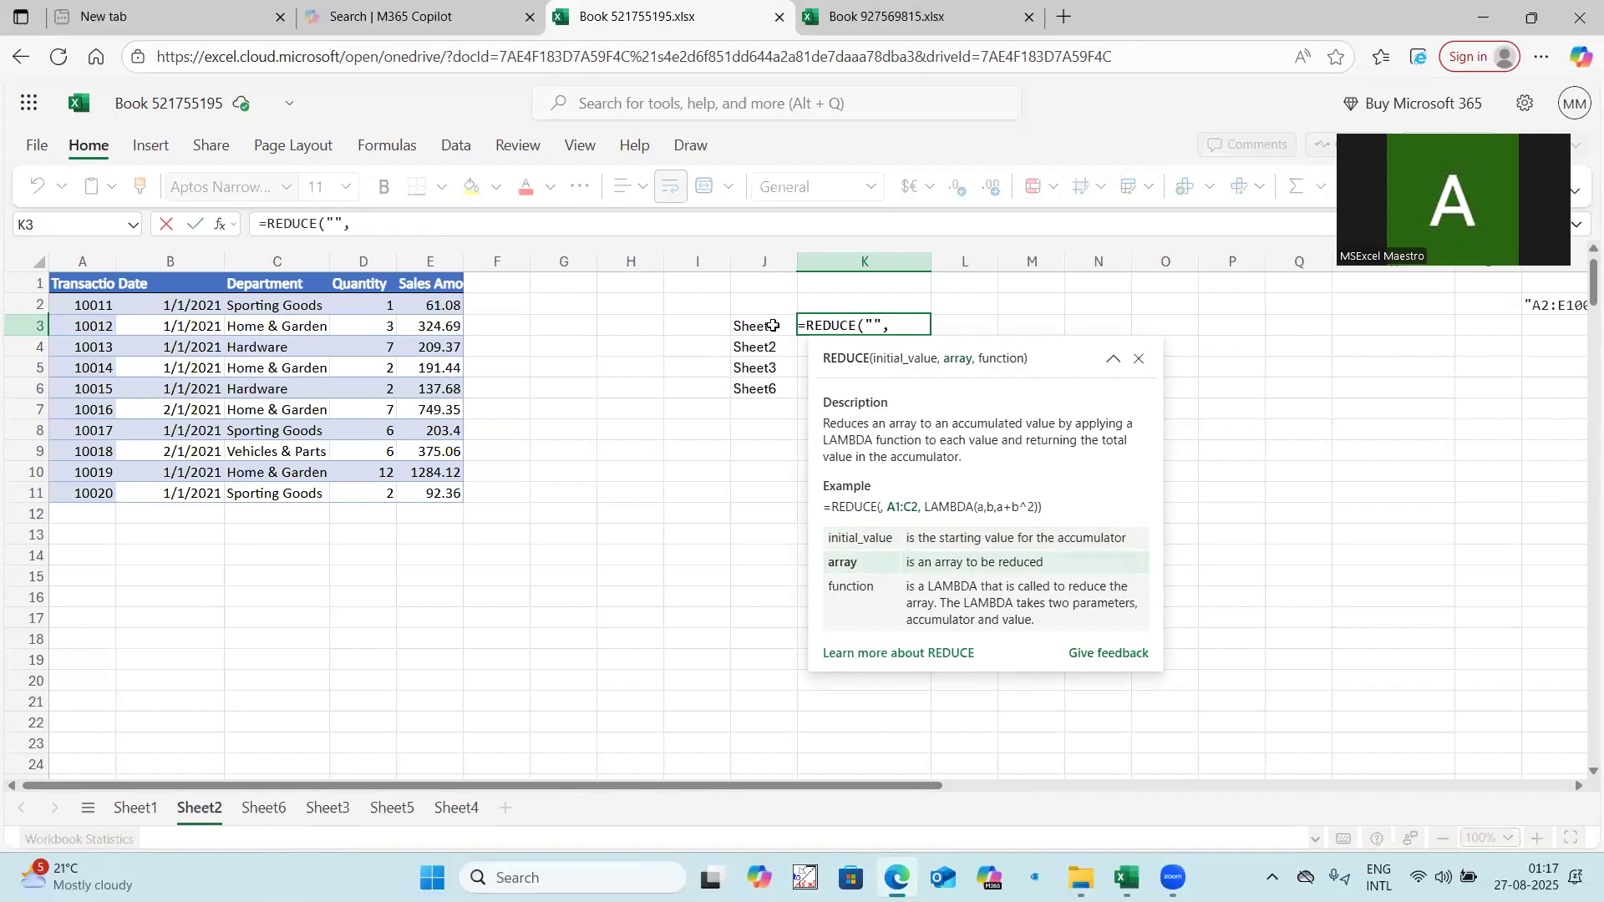
pyautogui.moveTo(773, 326); pyautogui.dragTo(773, 383)
pyautogui.press('F4')
pyautogui.write(',lambda(x,')
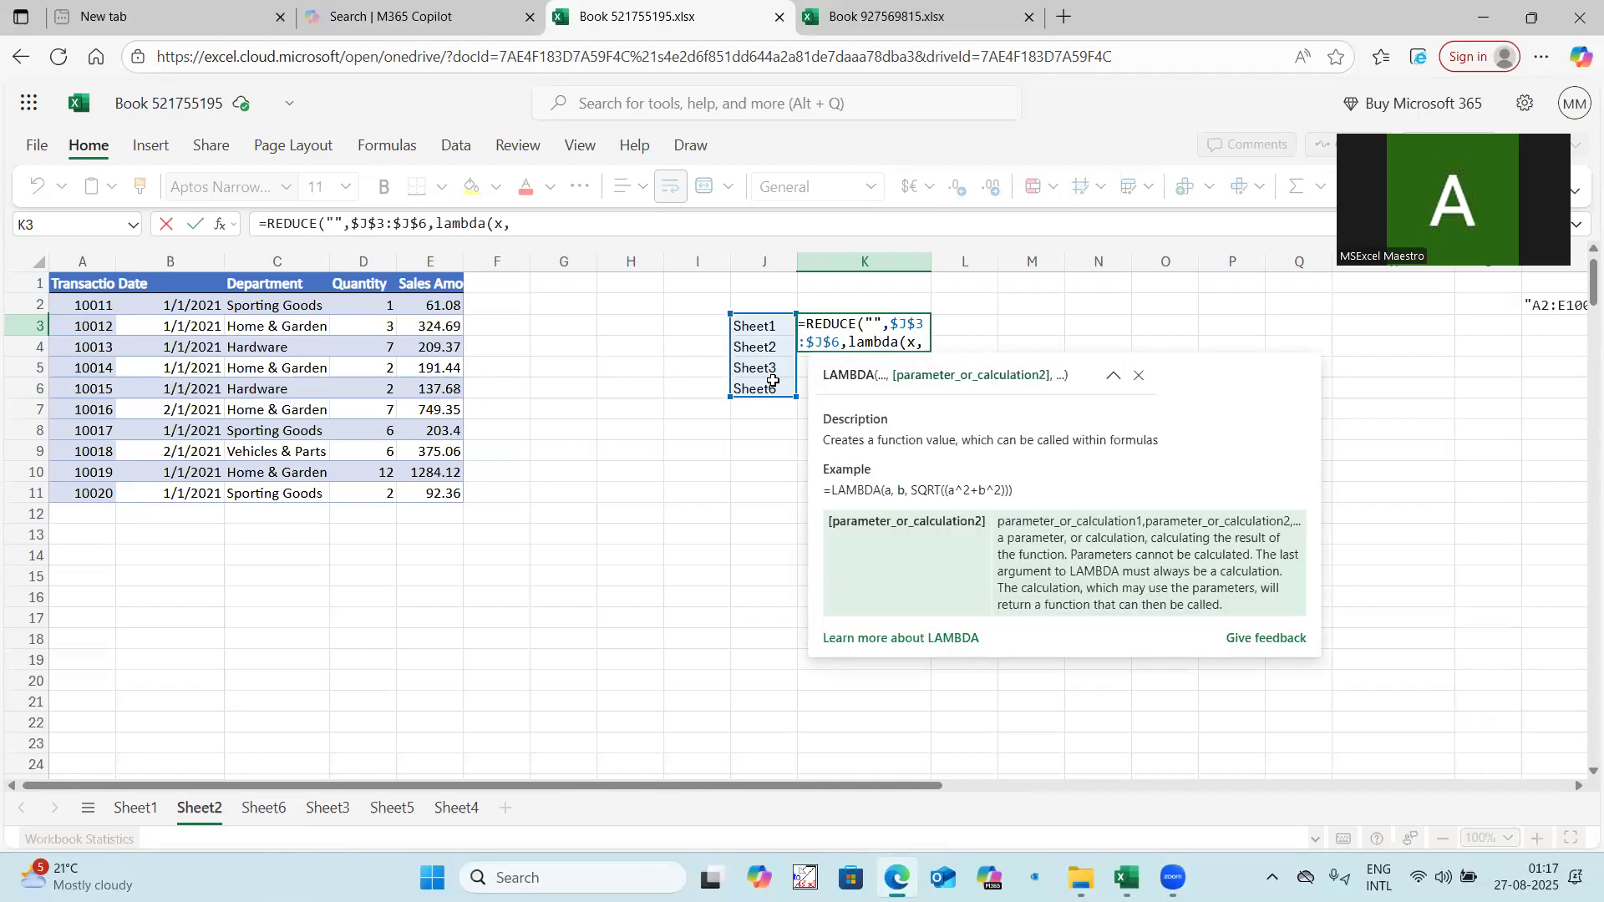
pyautogui.hotkey('ctrl', 'v')
pyautogui.write(')')
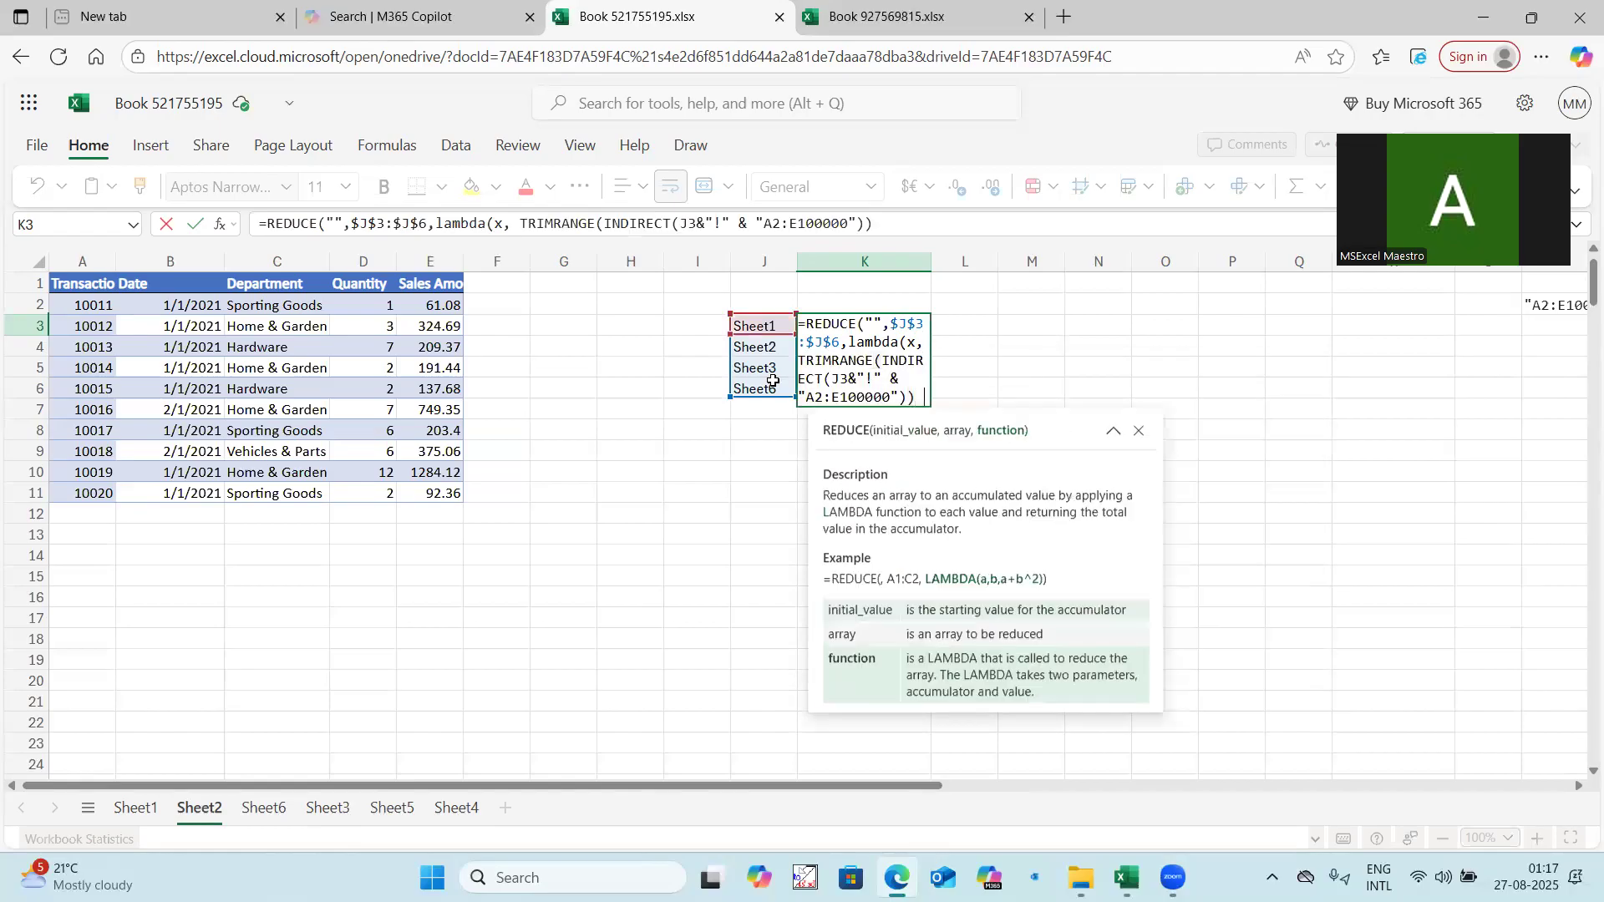
pyautogui.write(')')
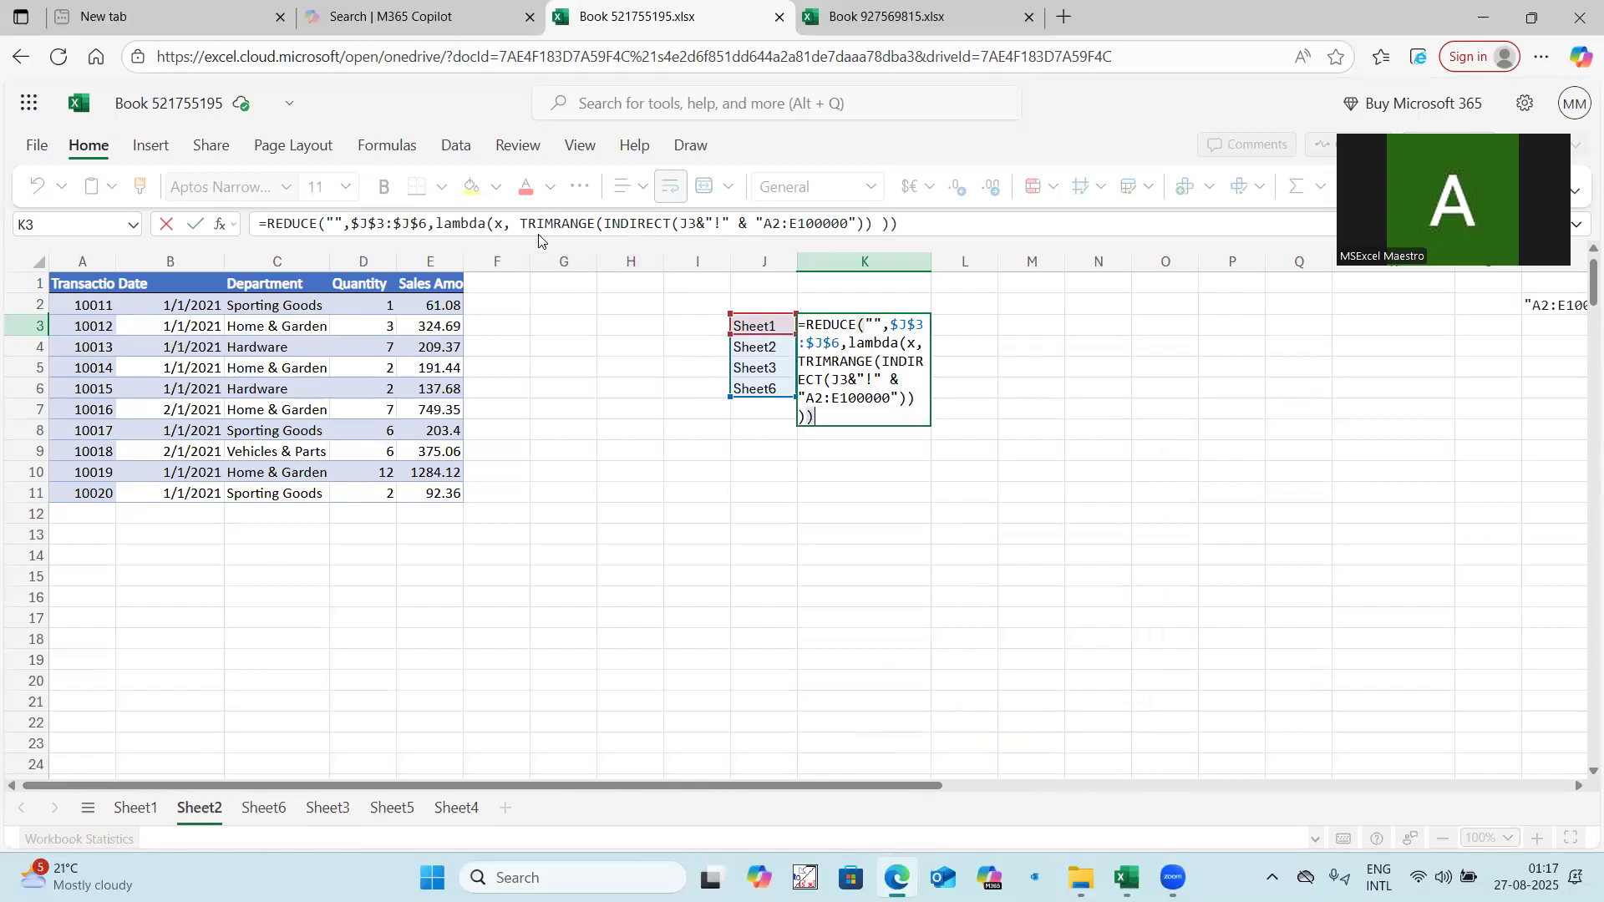
# Replace the lambda's calculation in K3 with VSTACK(x, TRIMRANGE(INDIRECT(J3&"!" & "A2:E100000")) ), spacing out the closing parentheses.
pyautogui.click(887, 223)
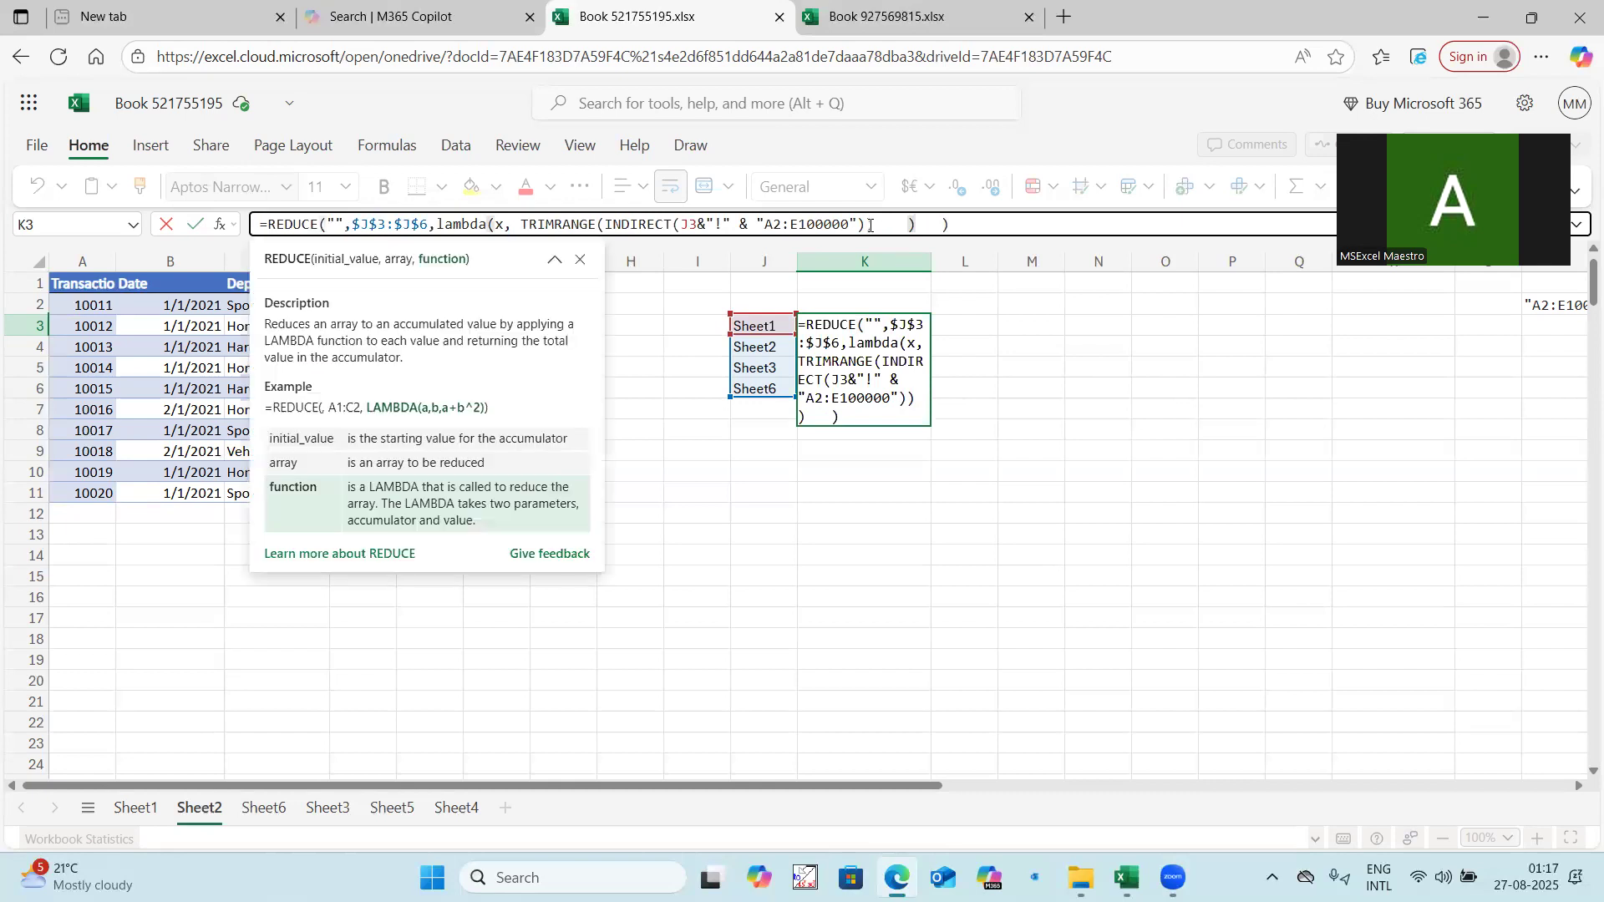
pyautogui.click(869, 224)
pyautogui.moveTo(873, 224); pyautogui.dragTo(514, 224)
pyautogui.hotkey('ctrl', 'c')
pyautogui.press('BackSpace')
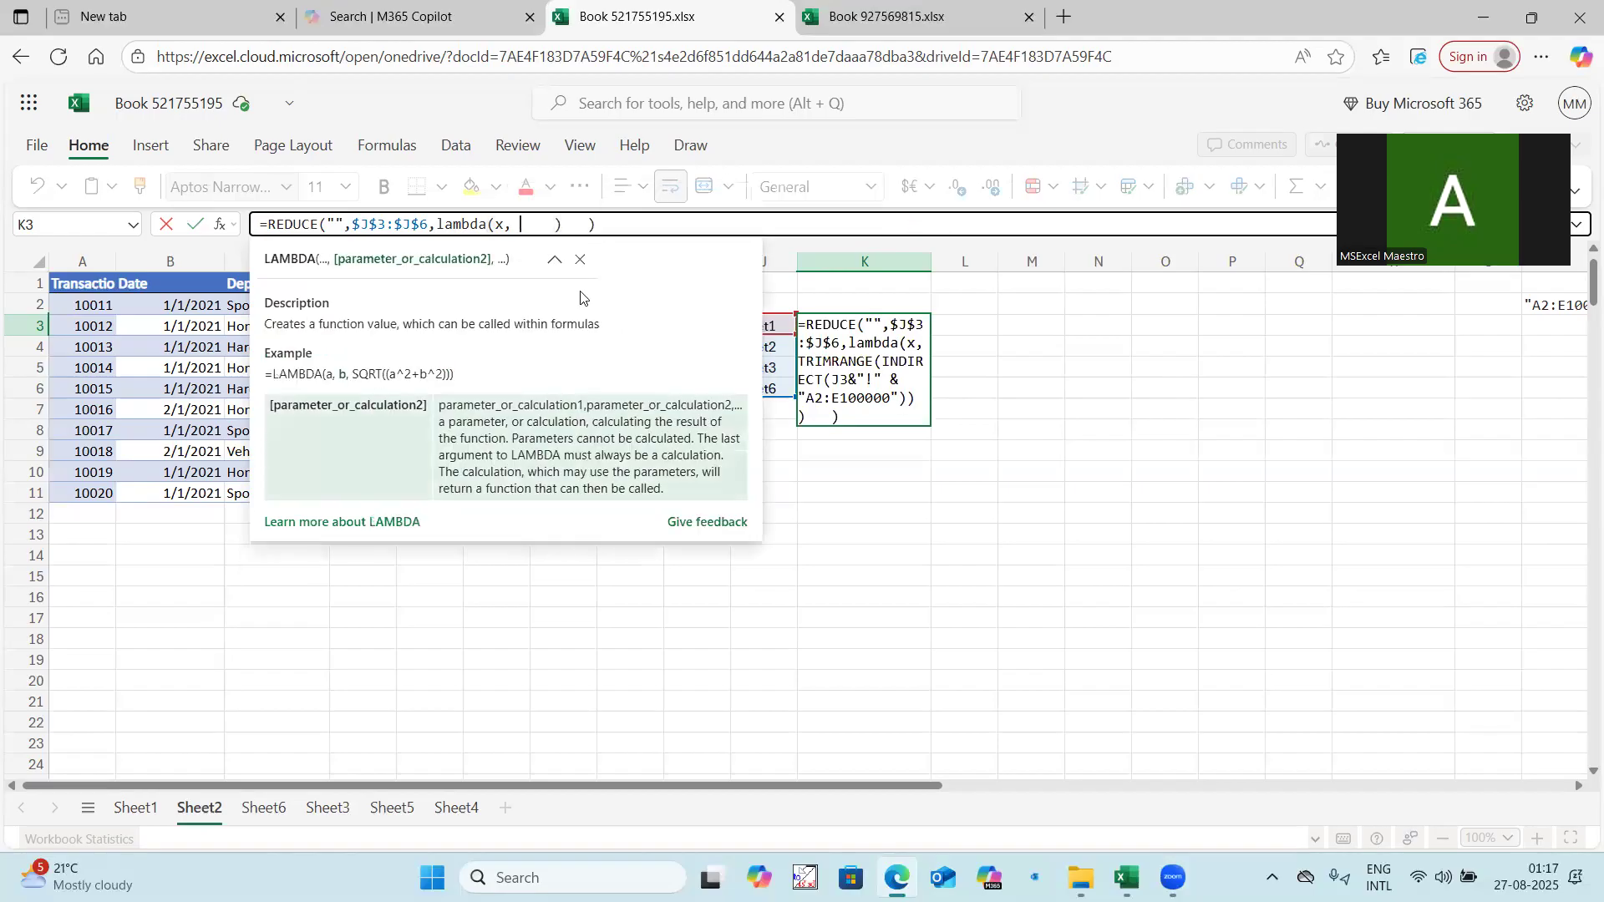
pyautogui.write('vs')
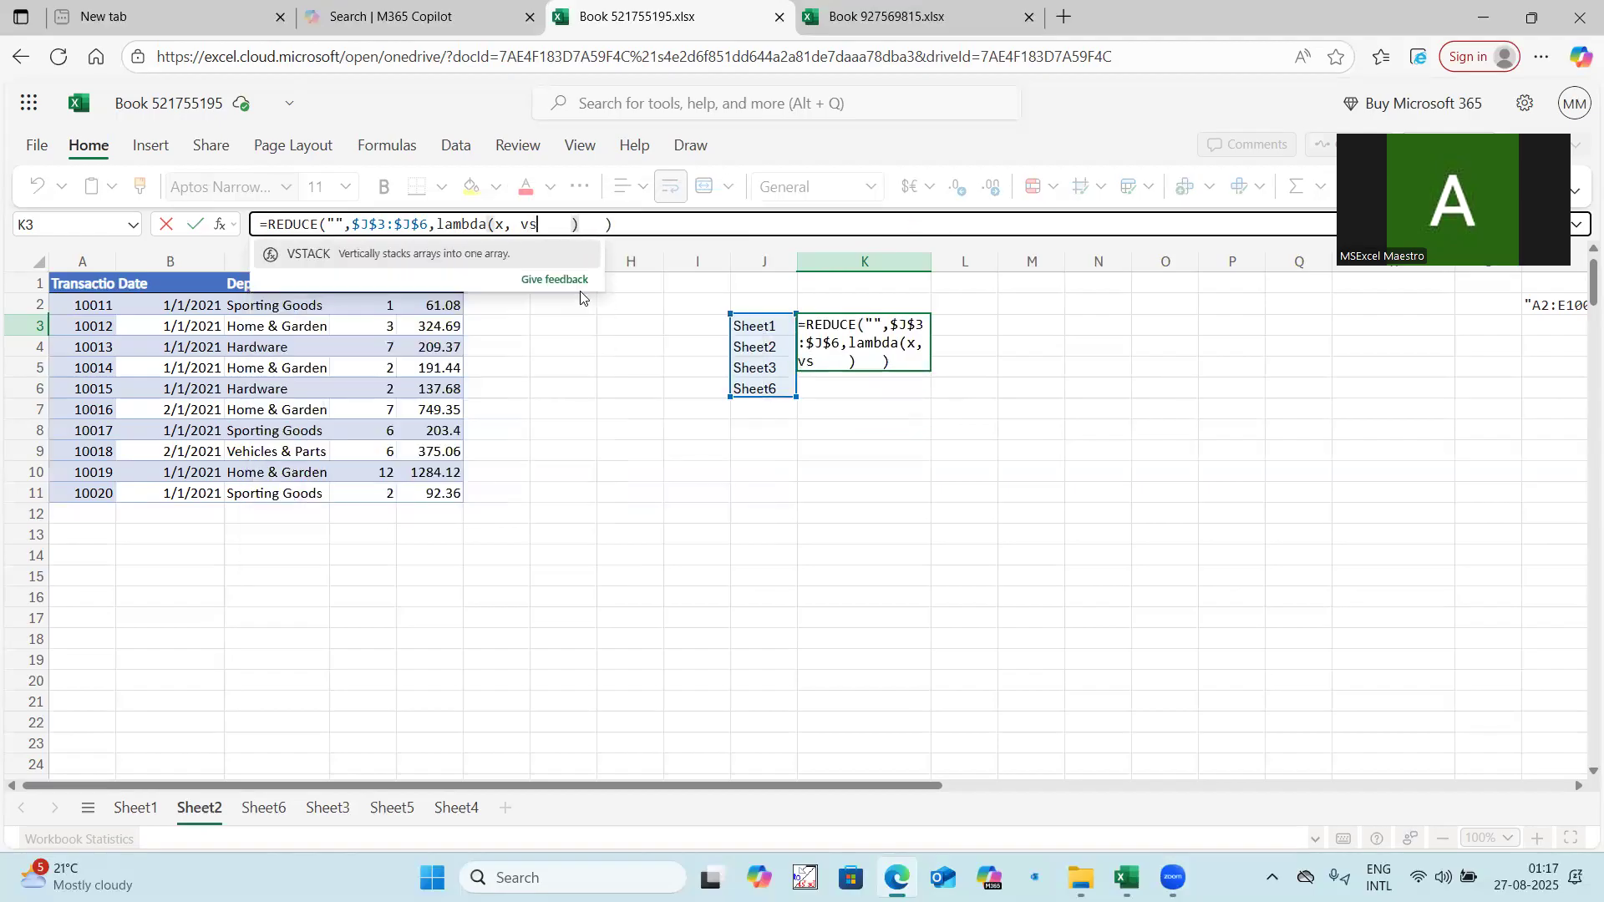
pyautogui.click(327, 254)
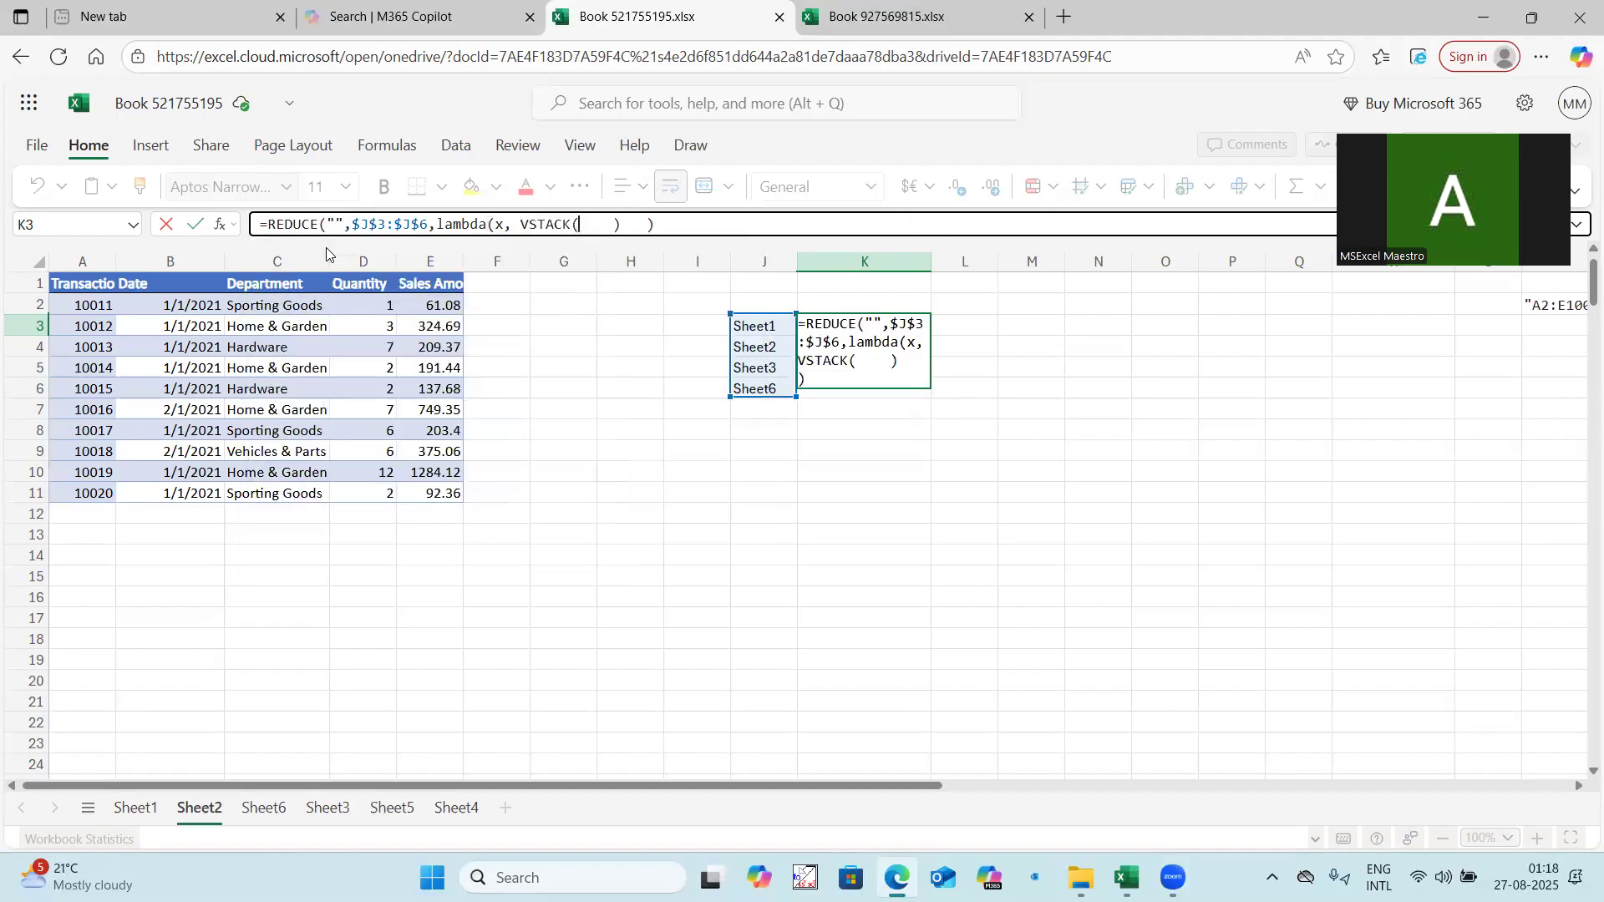
pyautogui.write(')')
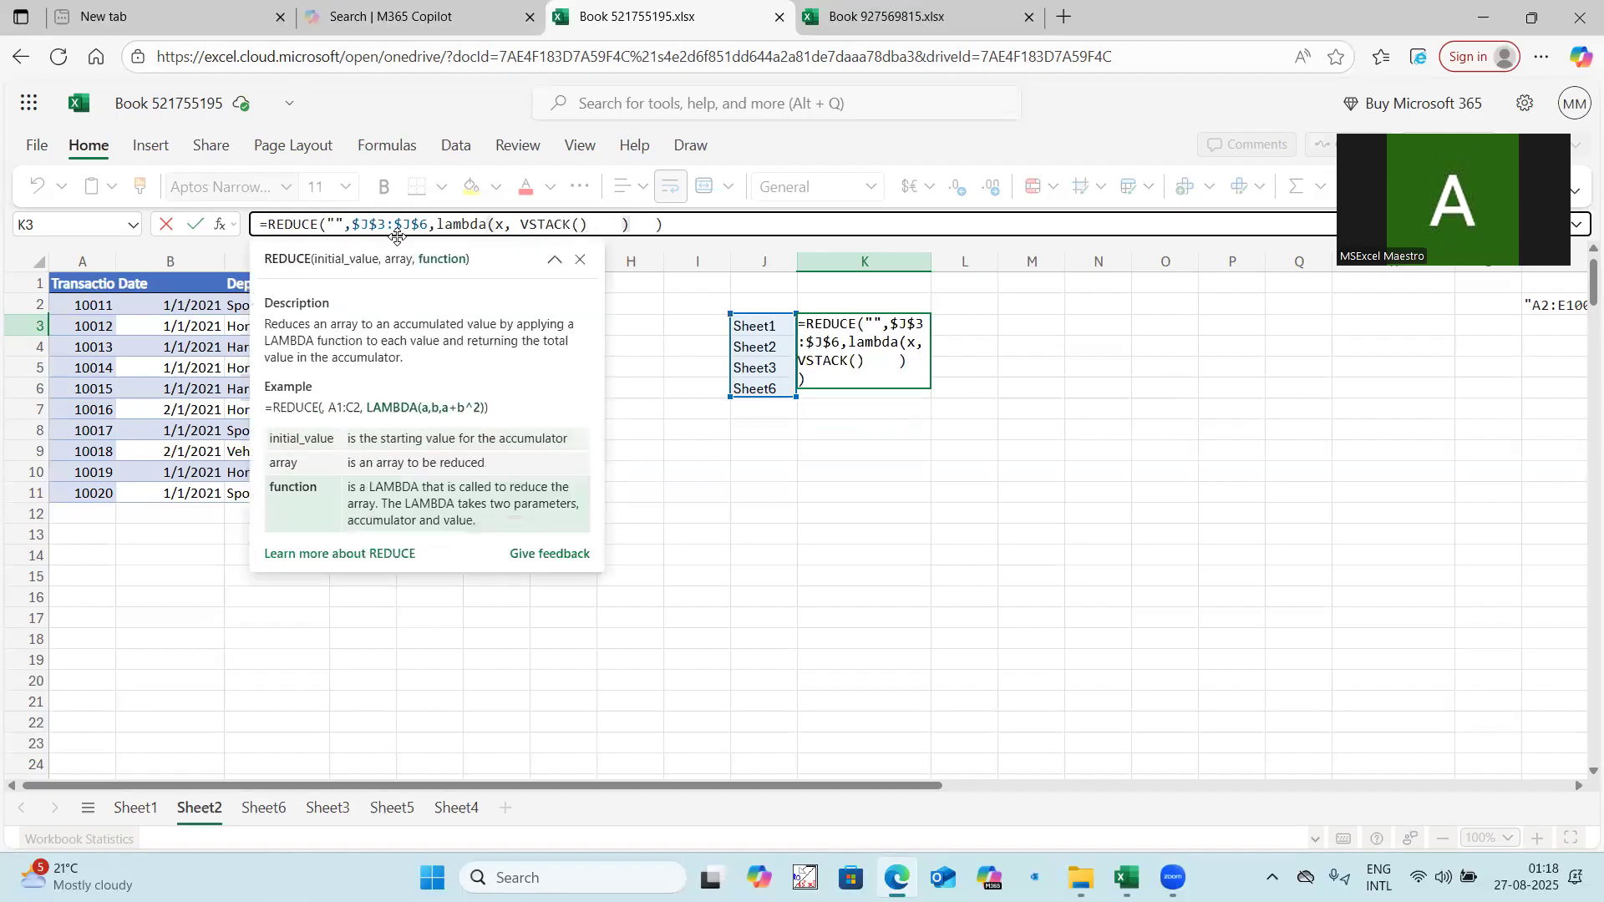
pyautogui.click(581, 225)
pyautogui.write('x,')
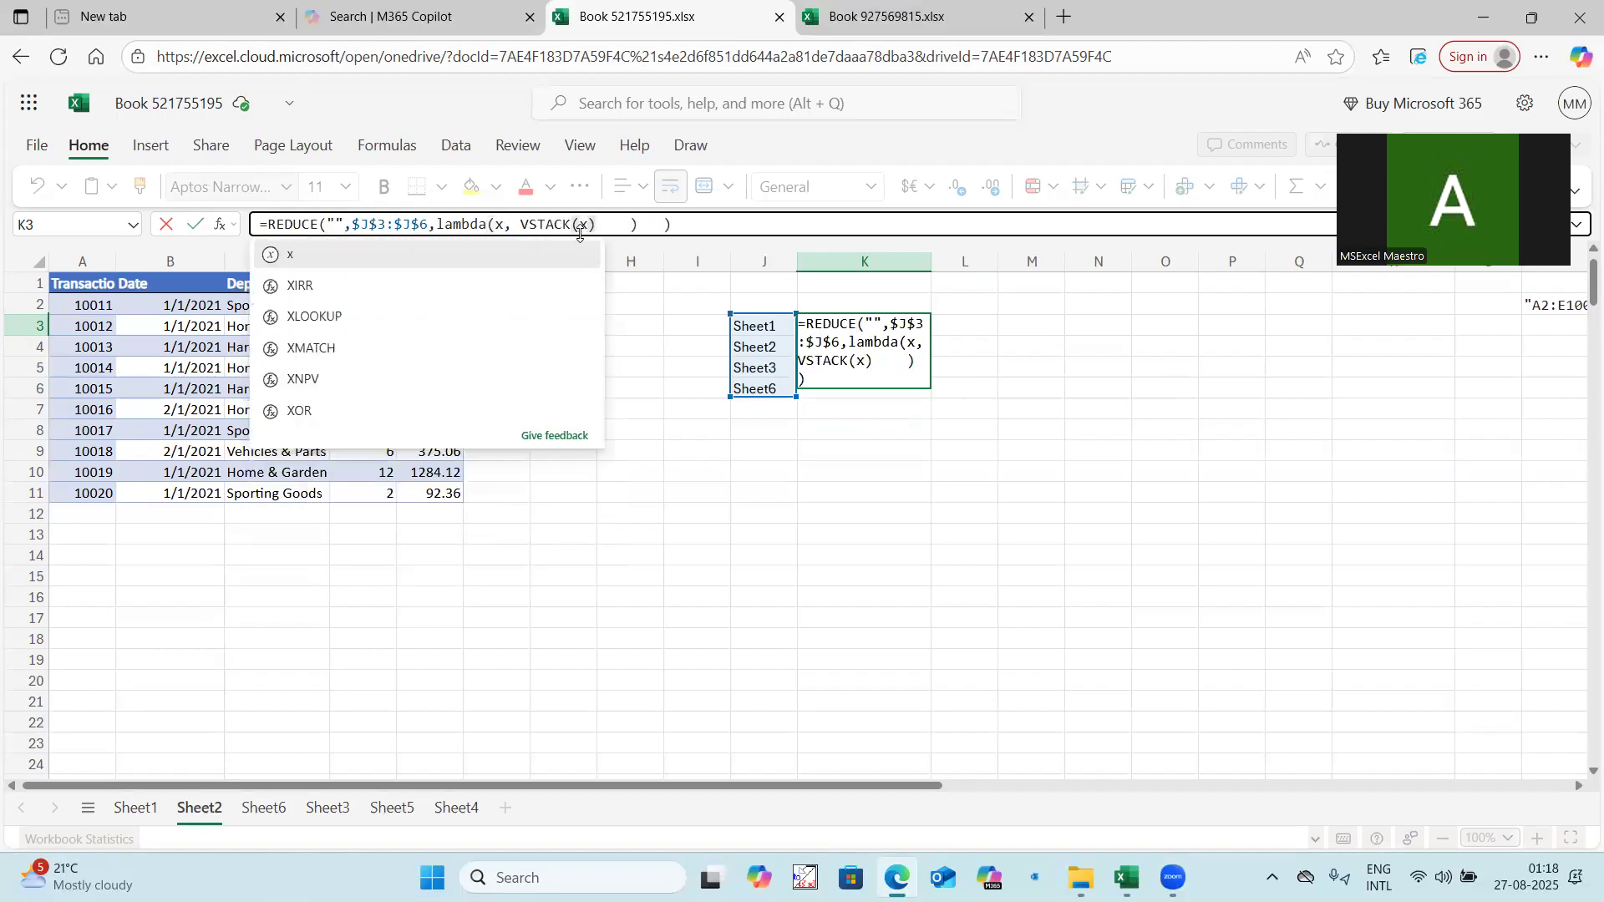
pyautogui.hotkey('ctrl', 'v')
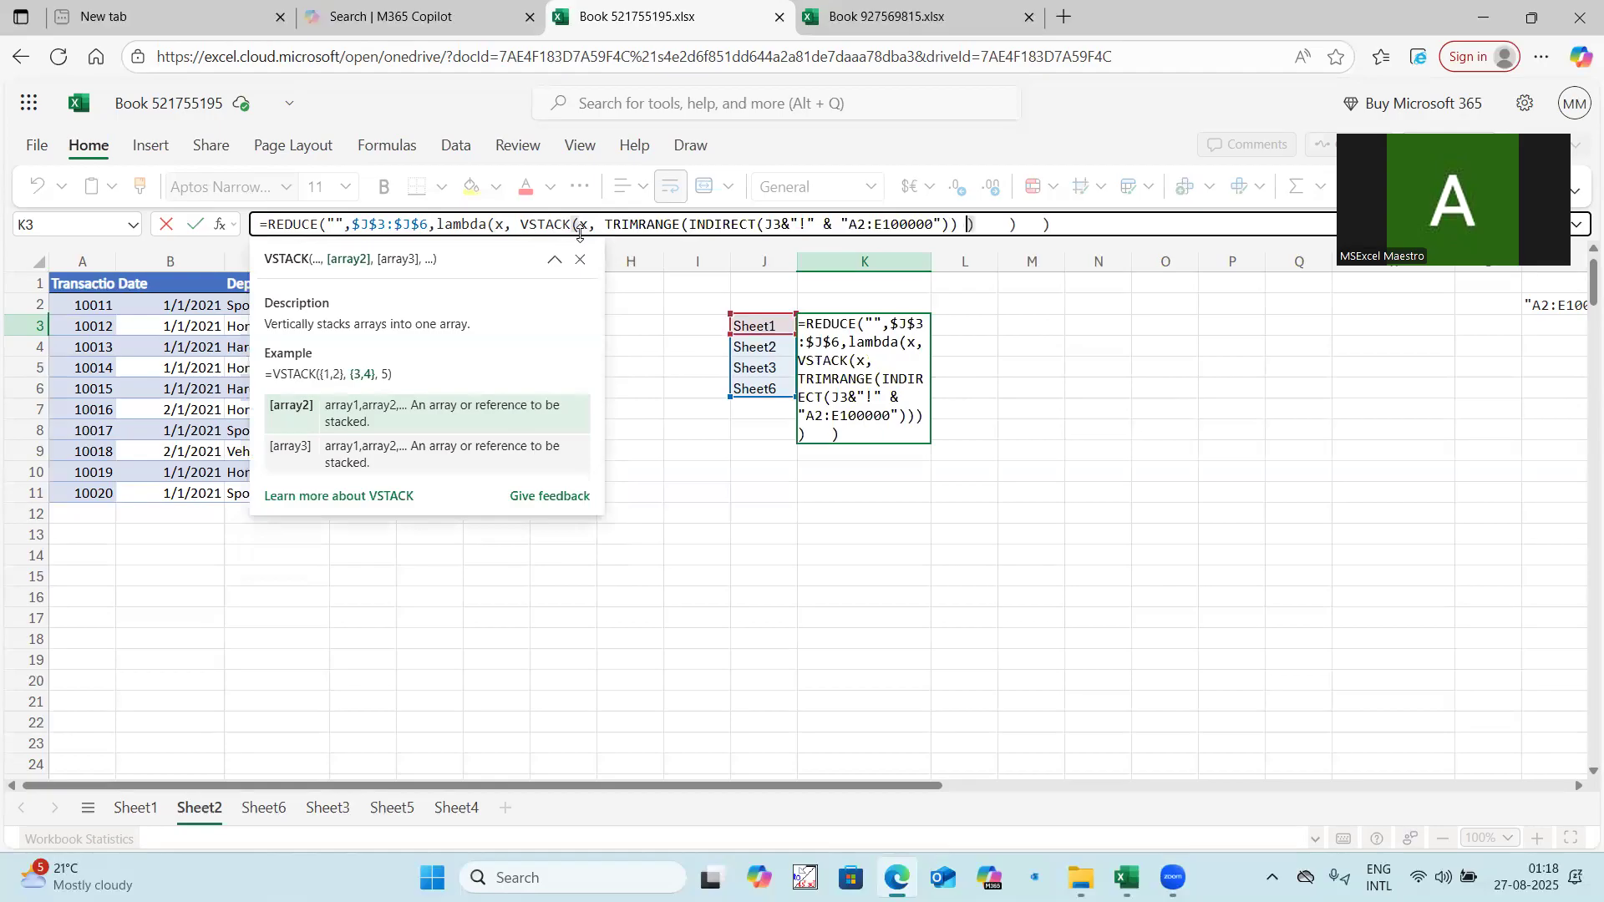
# Add y as the lambda's second parameter in the K3 formula, replace J3 inside INDIRECT with y, and review the spilled rows.
pyautogui.click(505, 224)
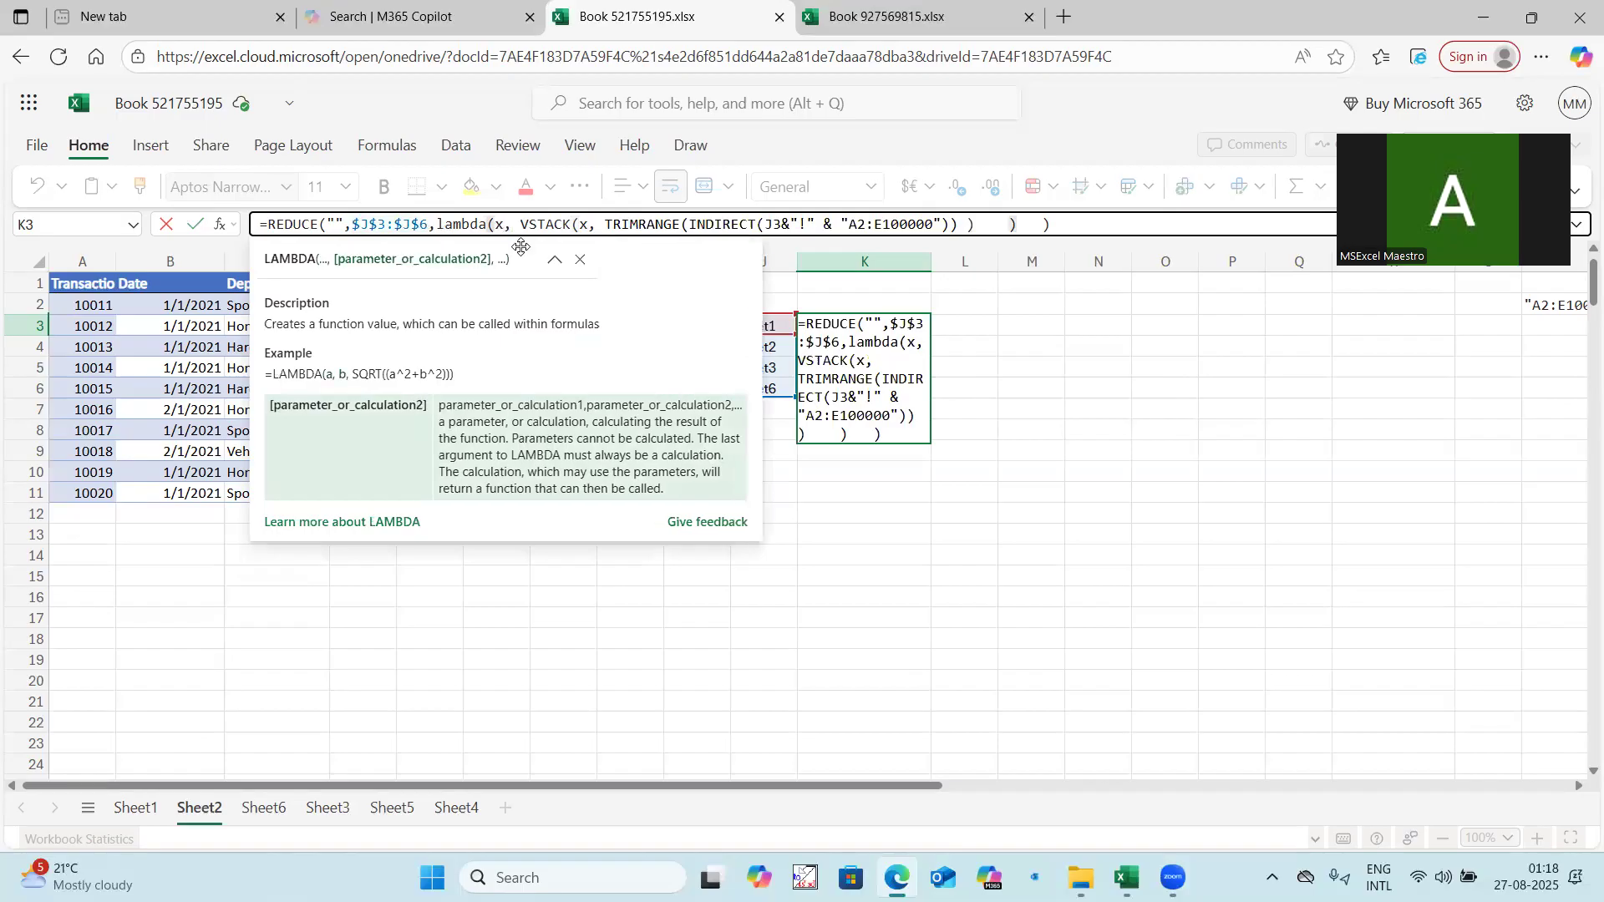
pyautogui.write('y,')
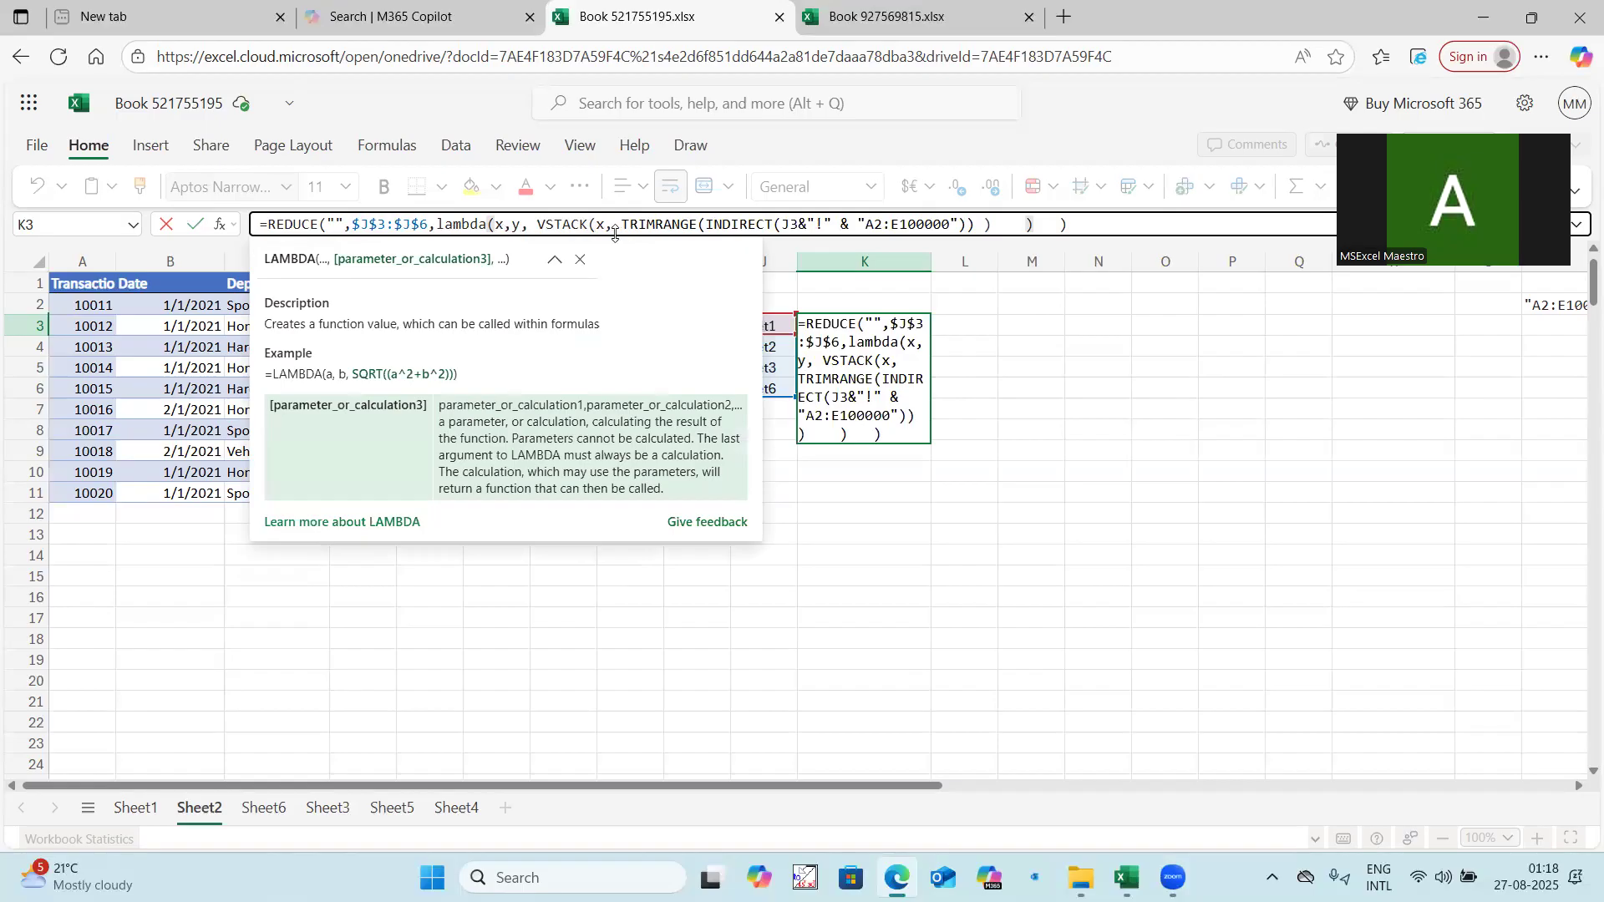
pyautogui.doubleClick(796, 224)
pyautogui.press('Delete')
pyautogui.write('y')
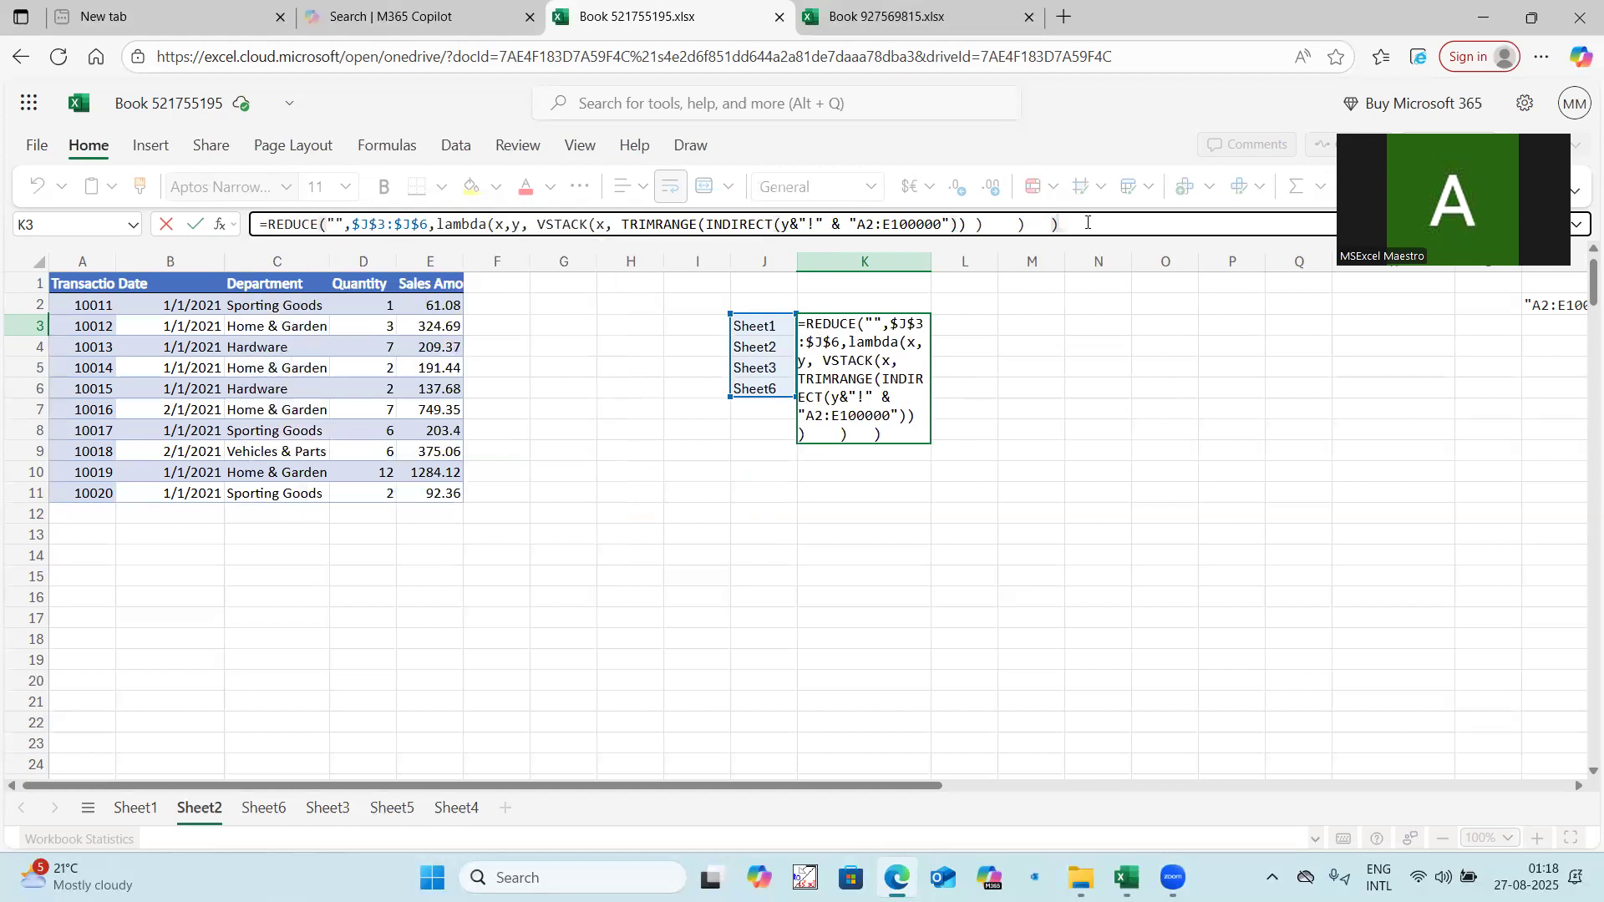
pyautogui.press('Return')
pyautogui.click(882, 326)
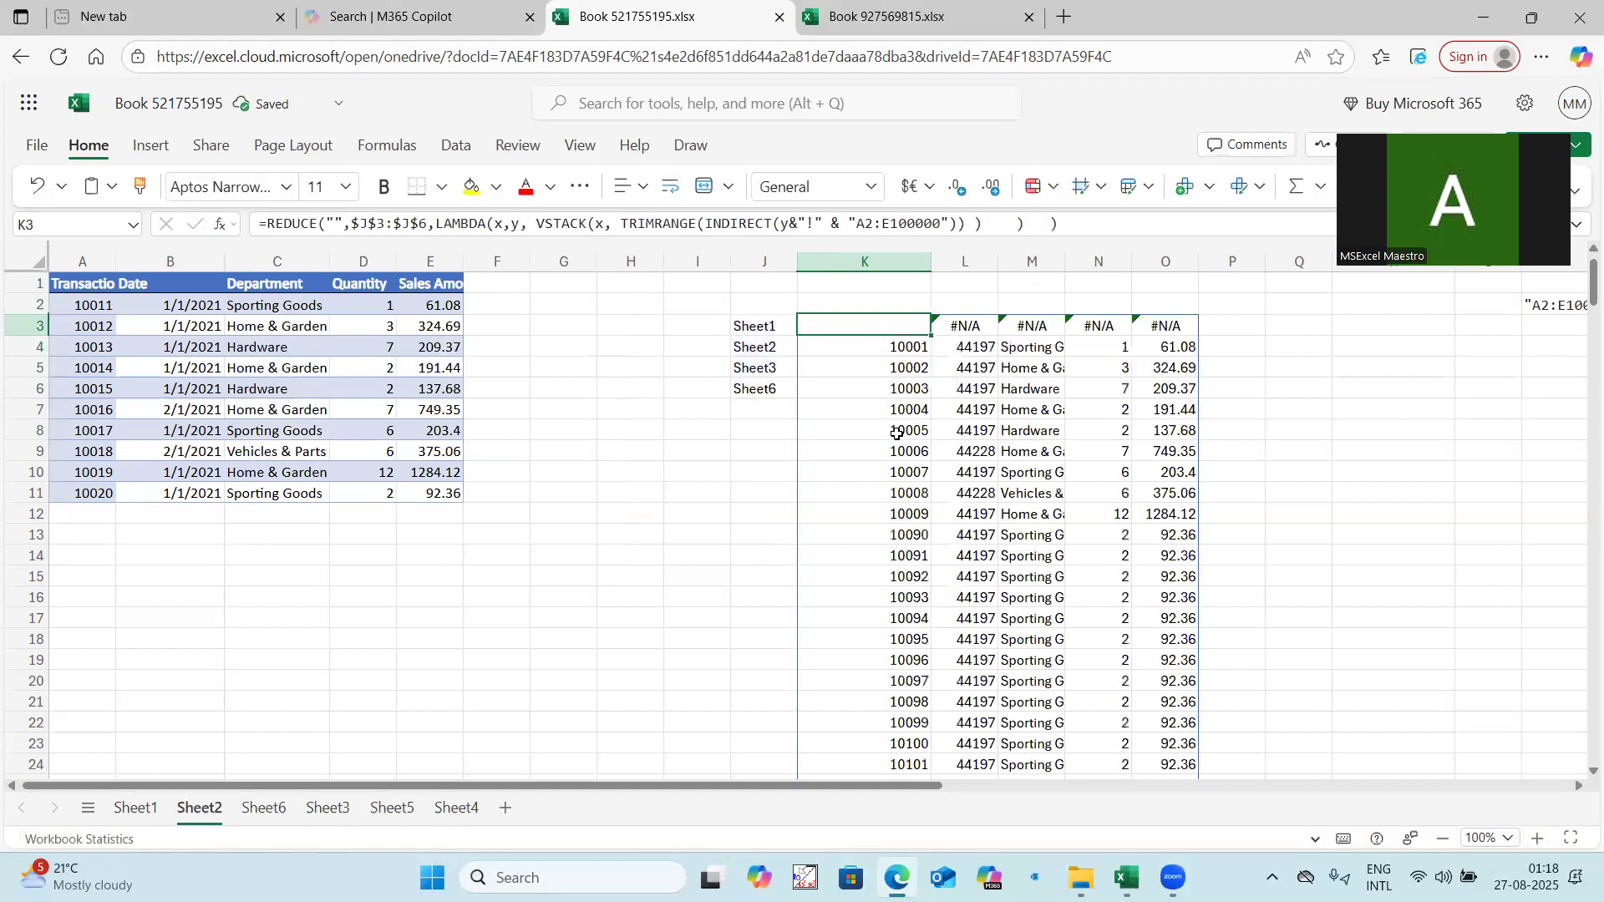
pyautogui.scroll(-20, 897, 434)
pyautogui.scroll(6, 896, 435)
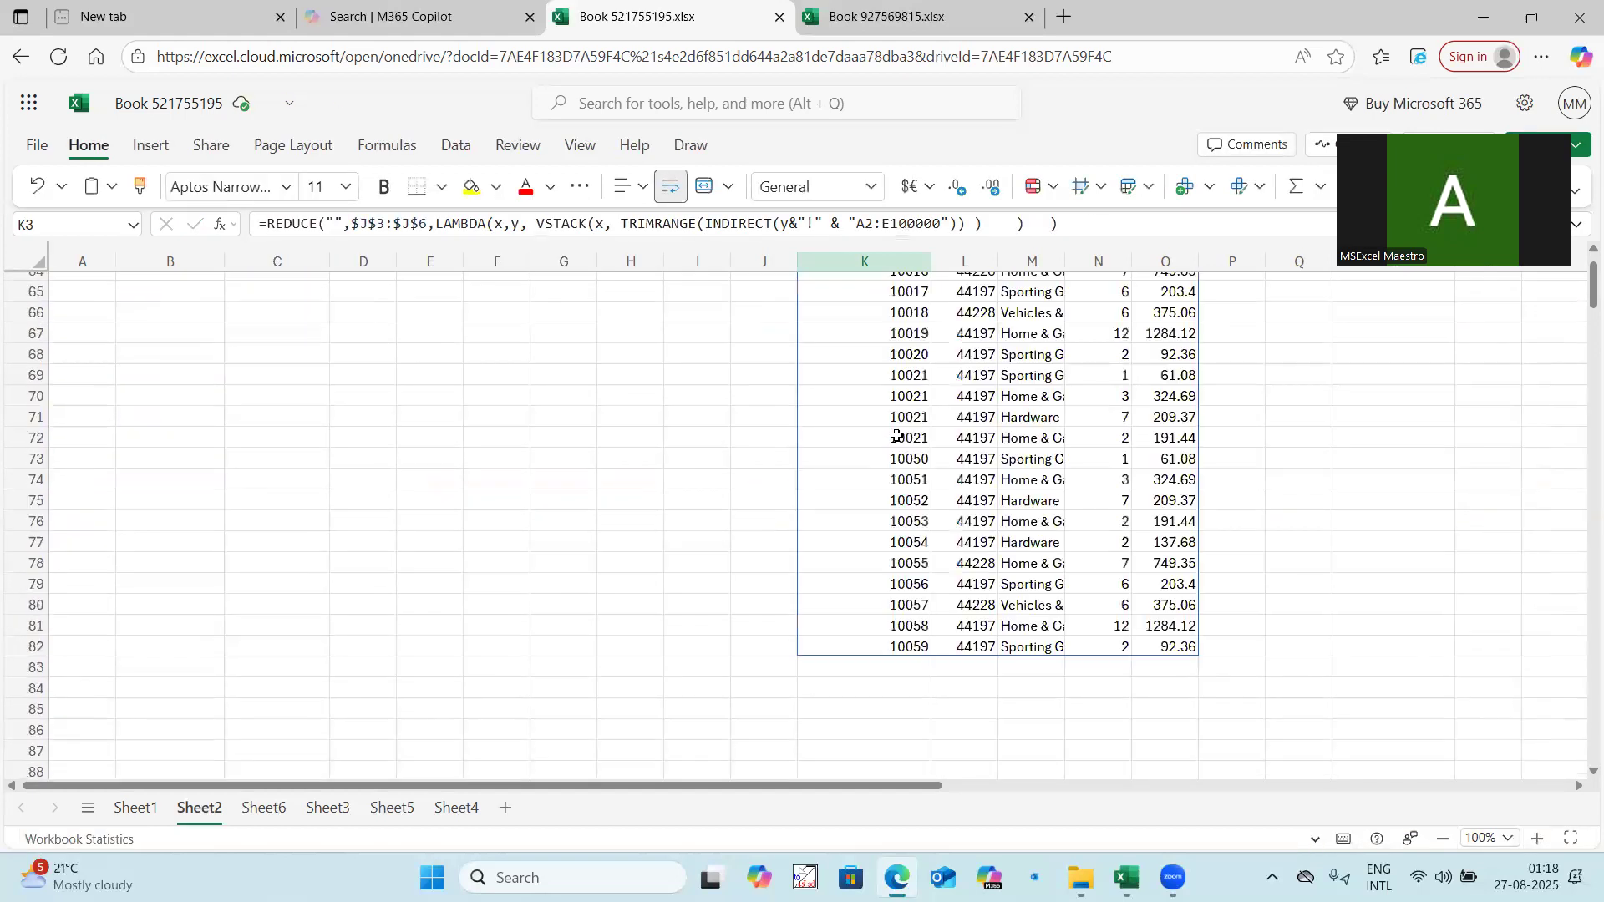
# Wrap the K3 REDUCE formula in DROP with 1 as the rows argument to remove the first stacked row.
pyautogui.scroll(20, 897, 436)
pyautogui.click(268, 231)
pyautogui.write('drop(')
pyautogui.click(1105, 230)
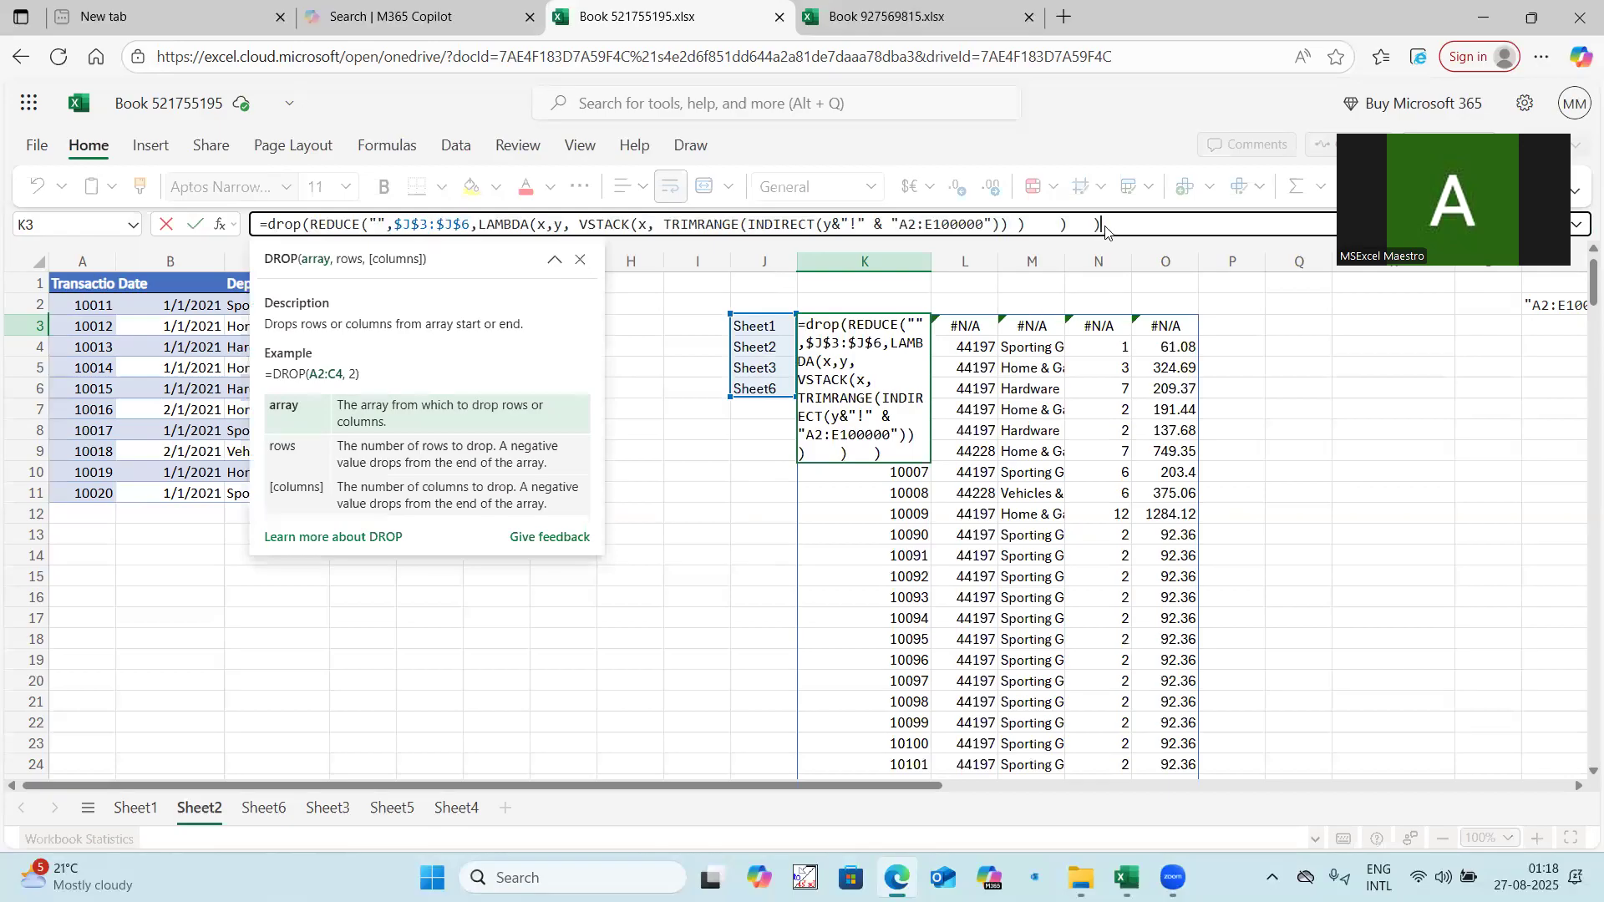
pyautogui.write(',1)')
pyautogui.press('Return')
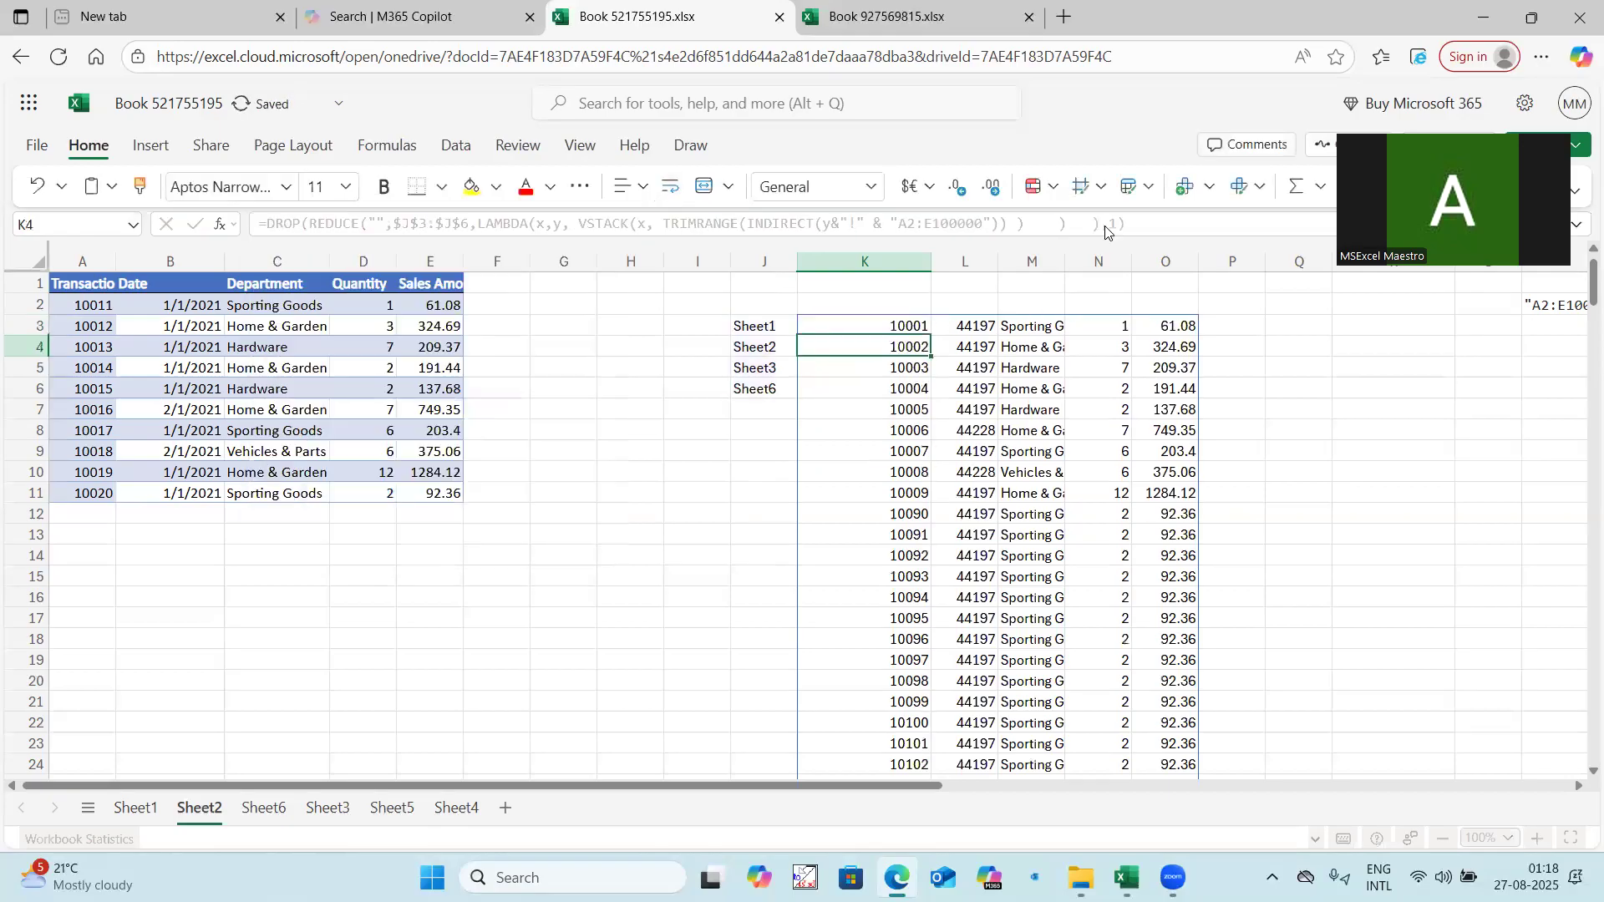
# Check the row count of the stacked output by selecting its first column from K3 to the last row.
pyautogui.scroll(-20, 936, 401)
pyautogui.scroll(12, 923, 513)
pyautogui.scroll(8, 924, 513)
pyautogui.click(911, 320)
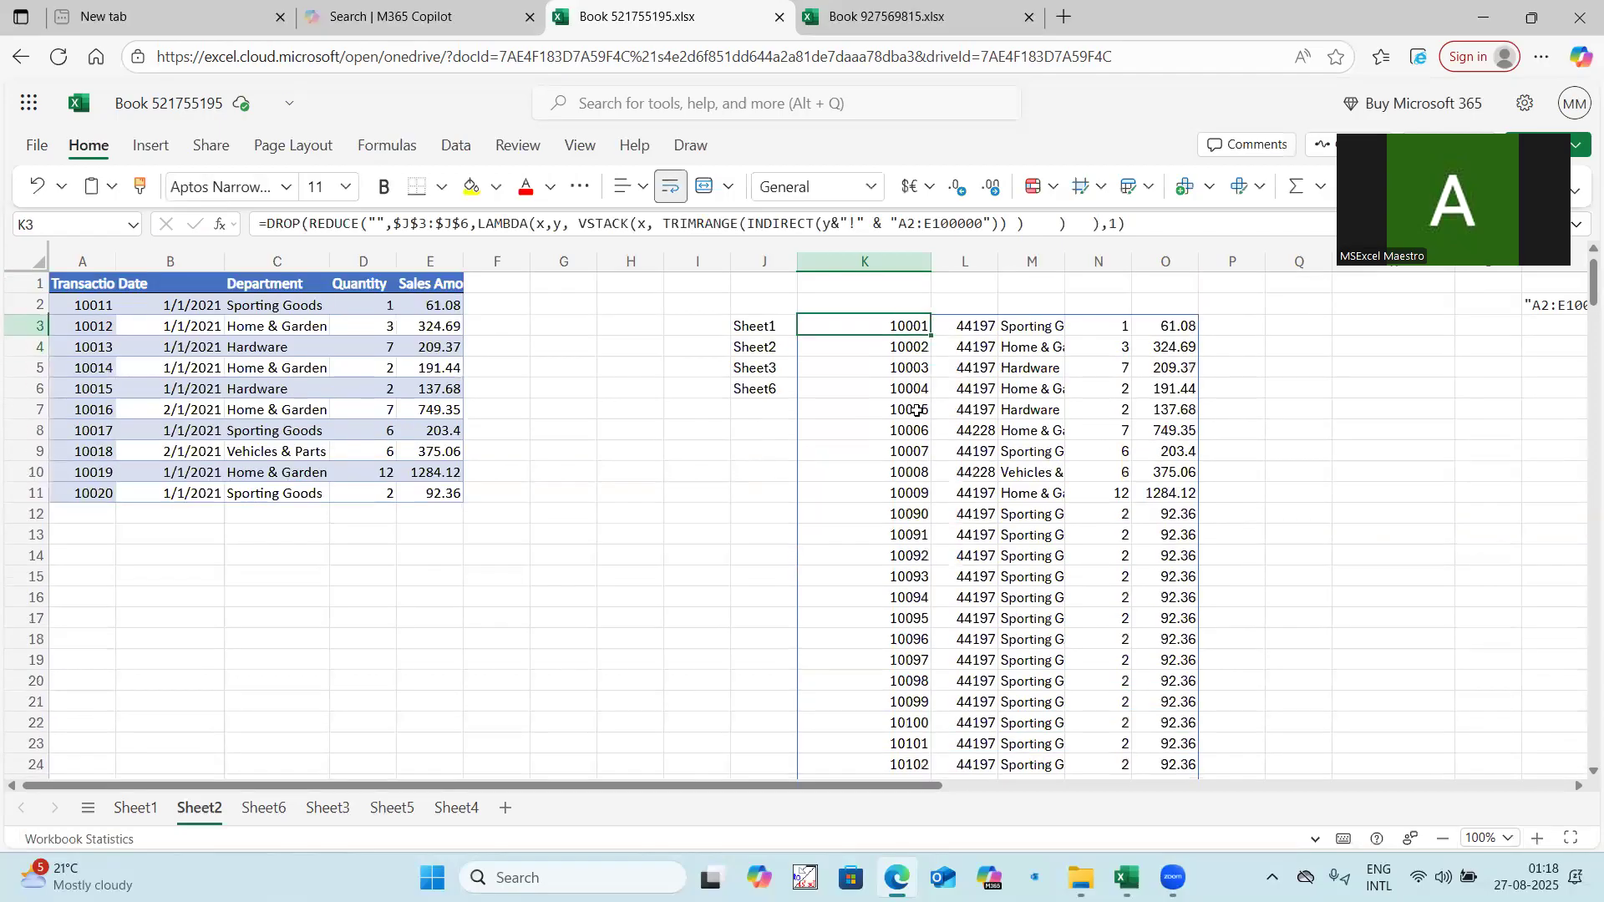
pyautogui.hotkey('ctrl', 'shift', 'Down')
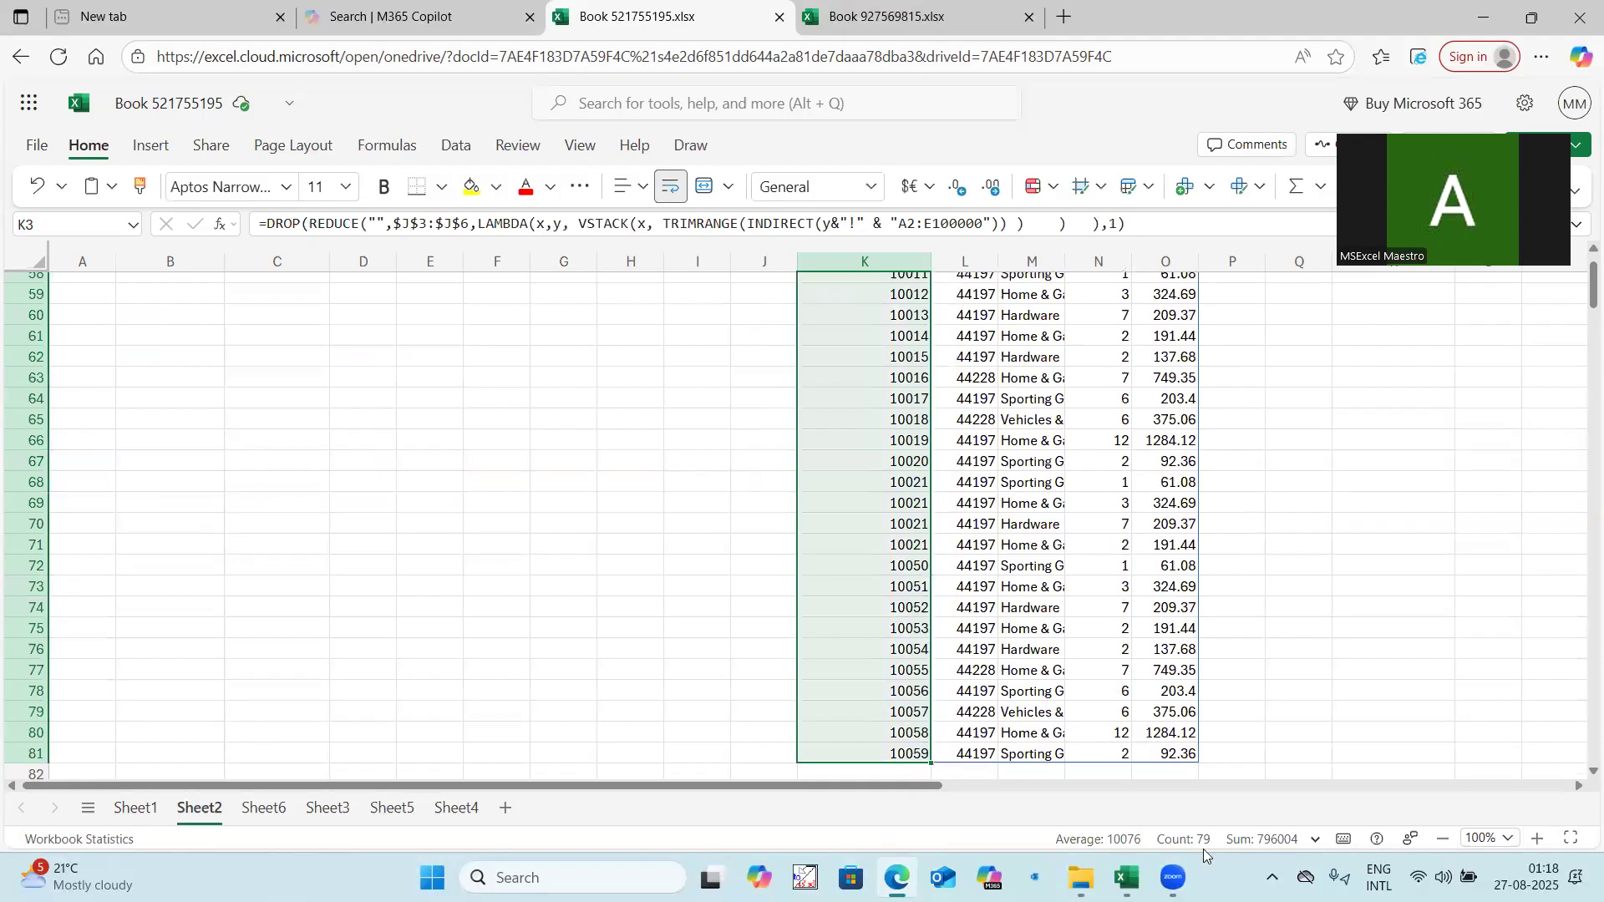
# Copy the table headers in A1:E1 to the row above the stacked output, starting at K2.
pyautogui.scroll(19, 926, 629)
pyautogui.moveTo(103, 282); pyautogui.dragTo(429, 277)
pyautogui.hotkey('ctrl', 'c')
pyautogui.click(890, 309)
pyautogui.hotkey('ctrl', 'v')
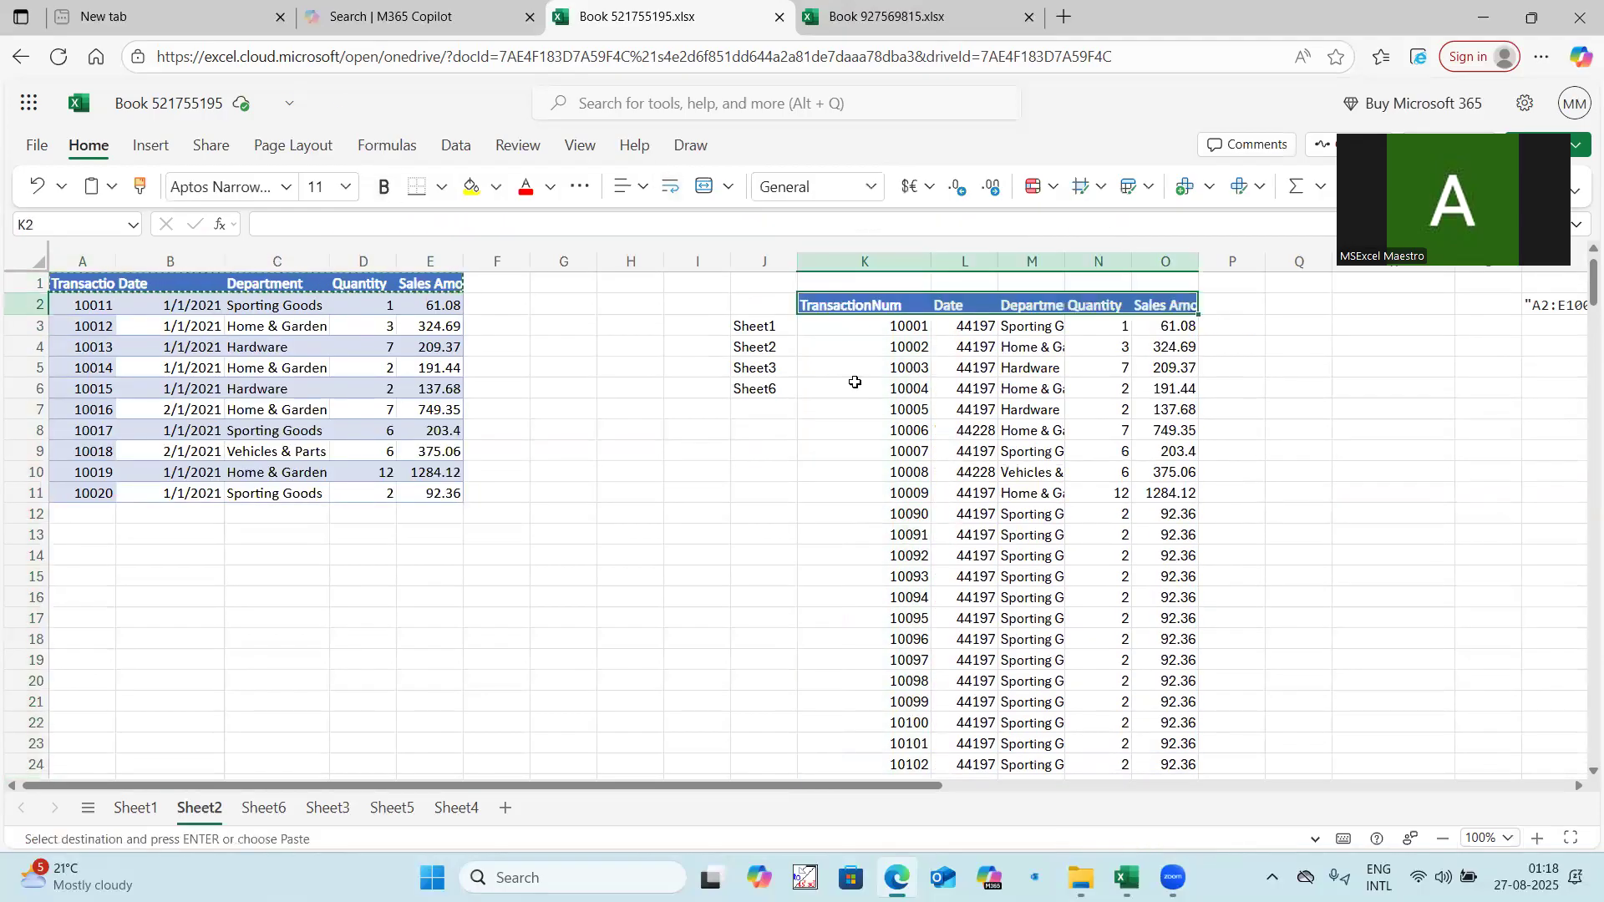
# Check the row counts of the source data by selecting the transaction numbers on Sheet1, Sheet2, Sheet6 and Sheet3.
pyautogui.click(141, 805)
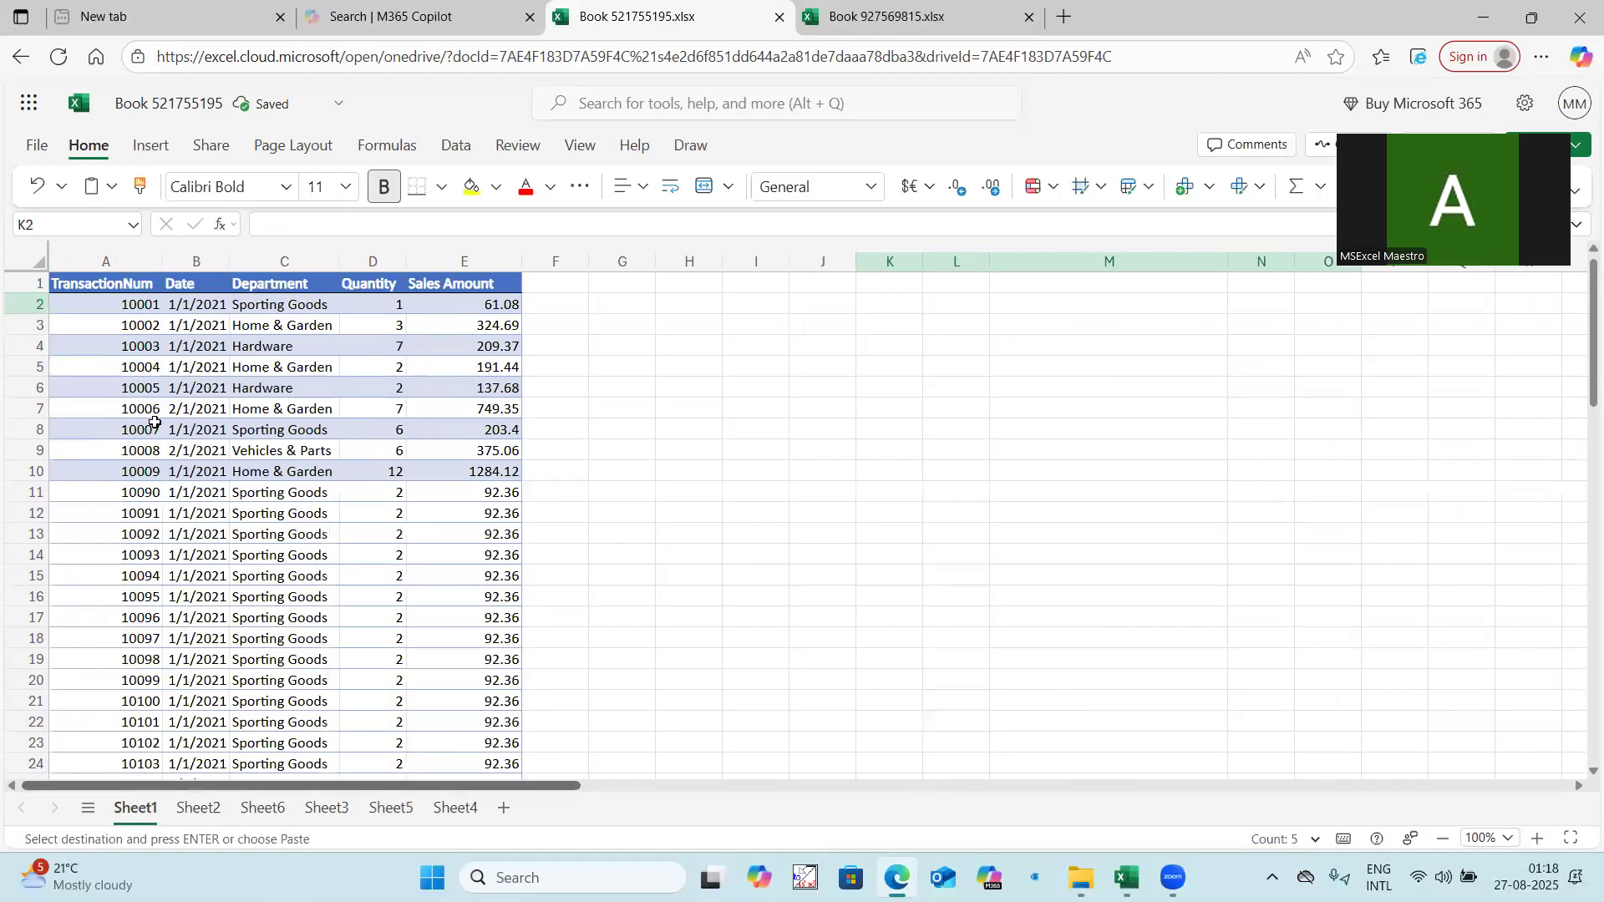
pyautogui.click(137, 303)
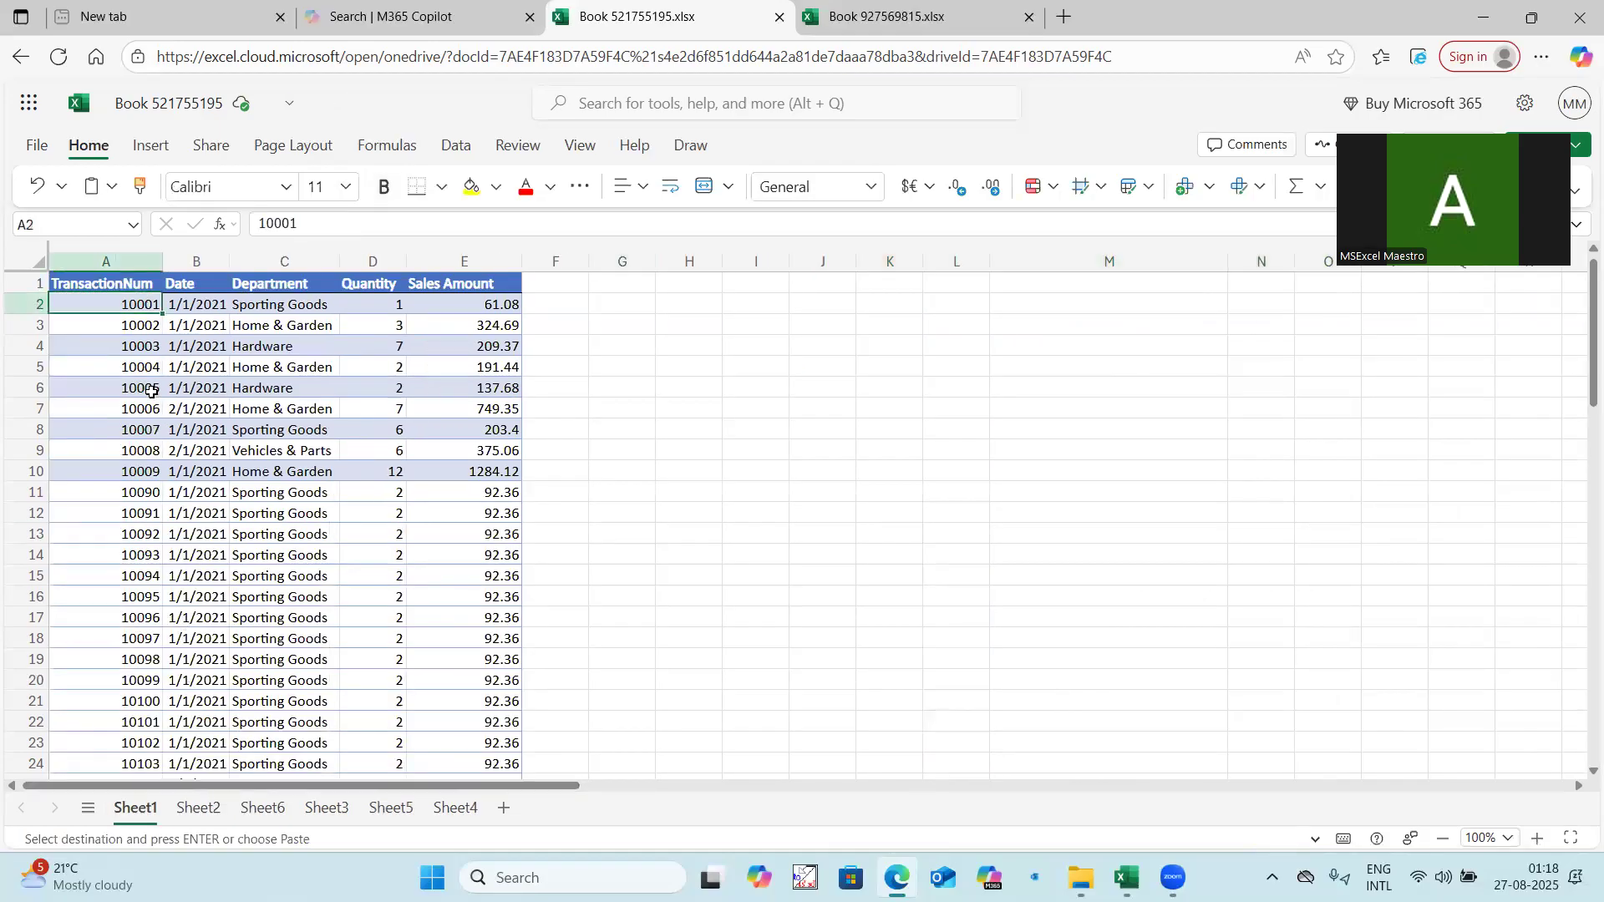
pyautogui.hotkey('ctrl', 'shift', 'Down')
pyautogui.scroll(10, 318, 581)
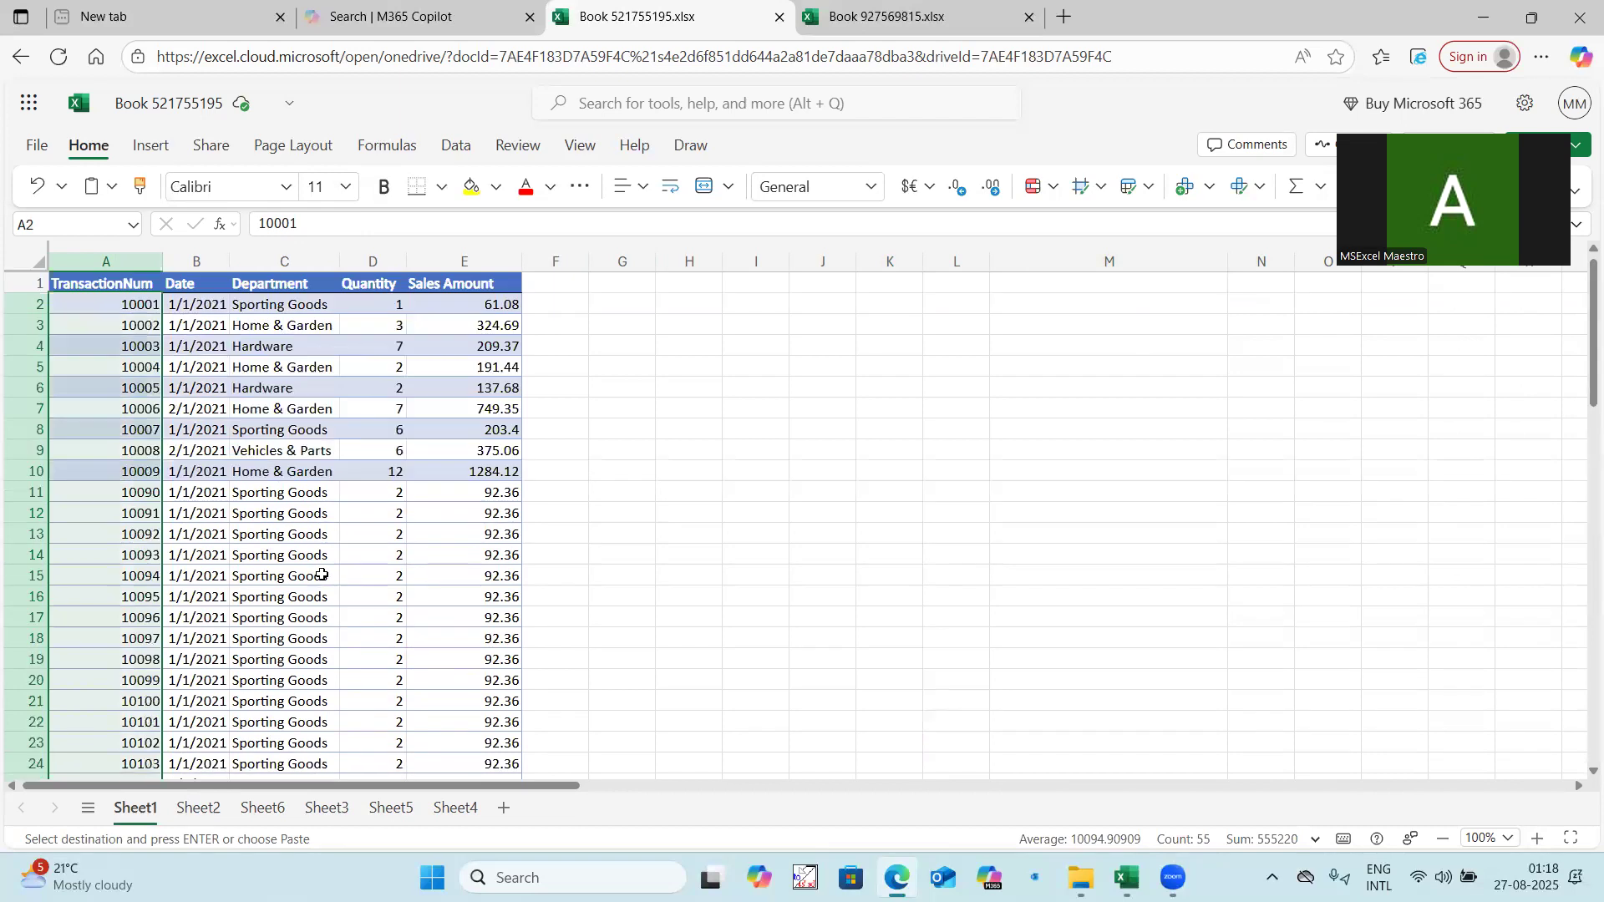
pyautogui.click(198, 808)
pyautogui.moveTo(93, 306); pyautogui.dragTo(93, 491)
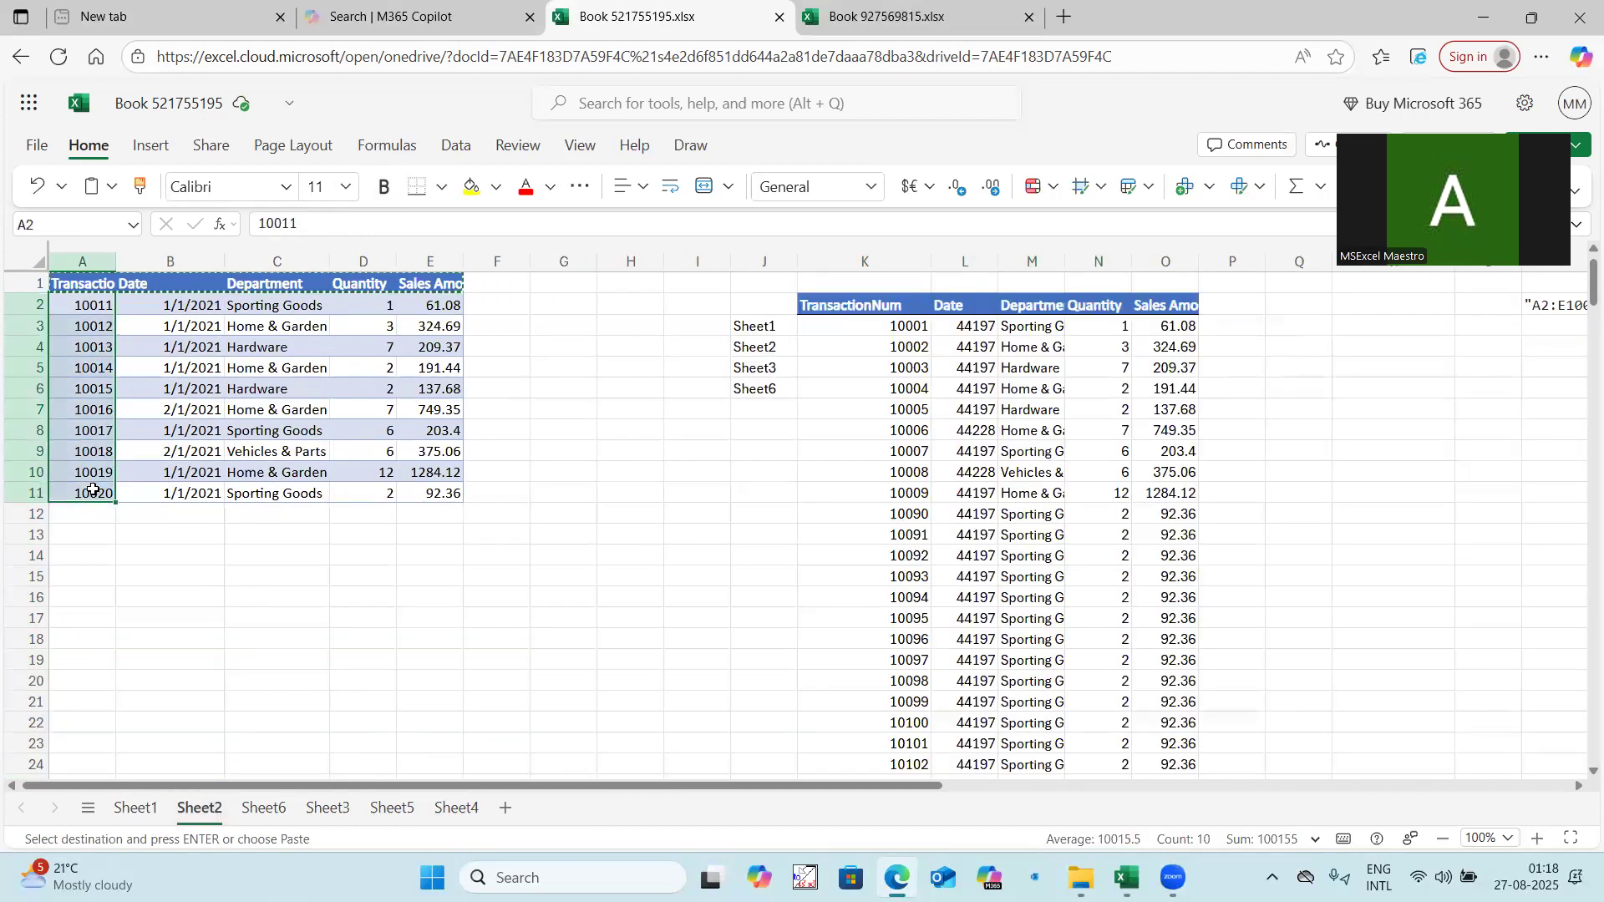
pyautogui.click(264, 808)
pyautogui.moveTo(87, 306); pyautogui.dragTo(87, 495)
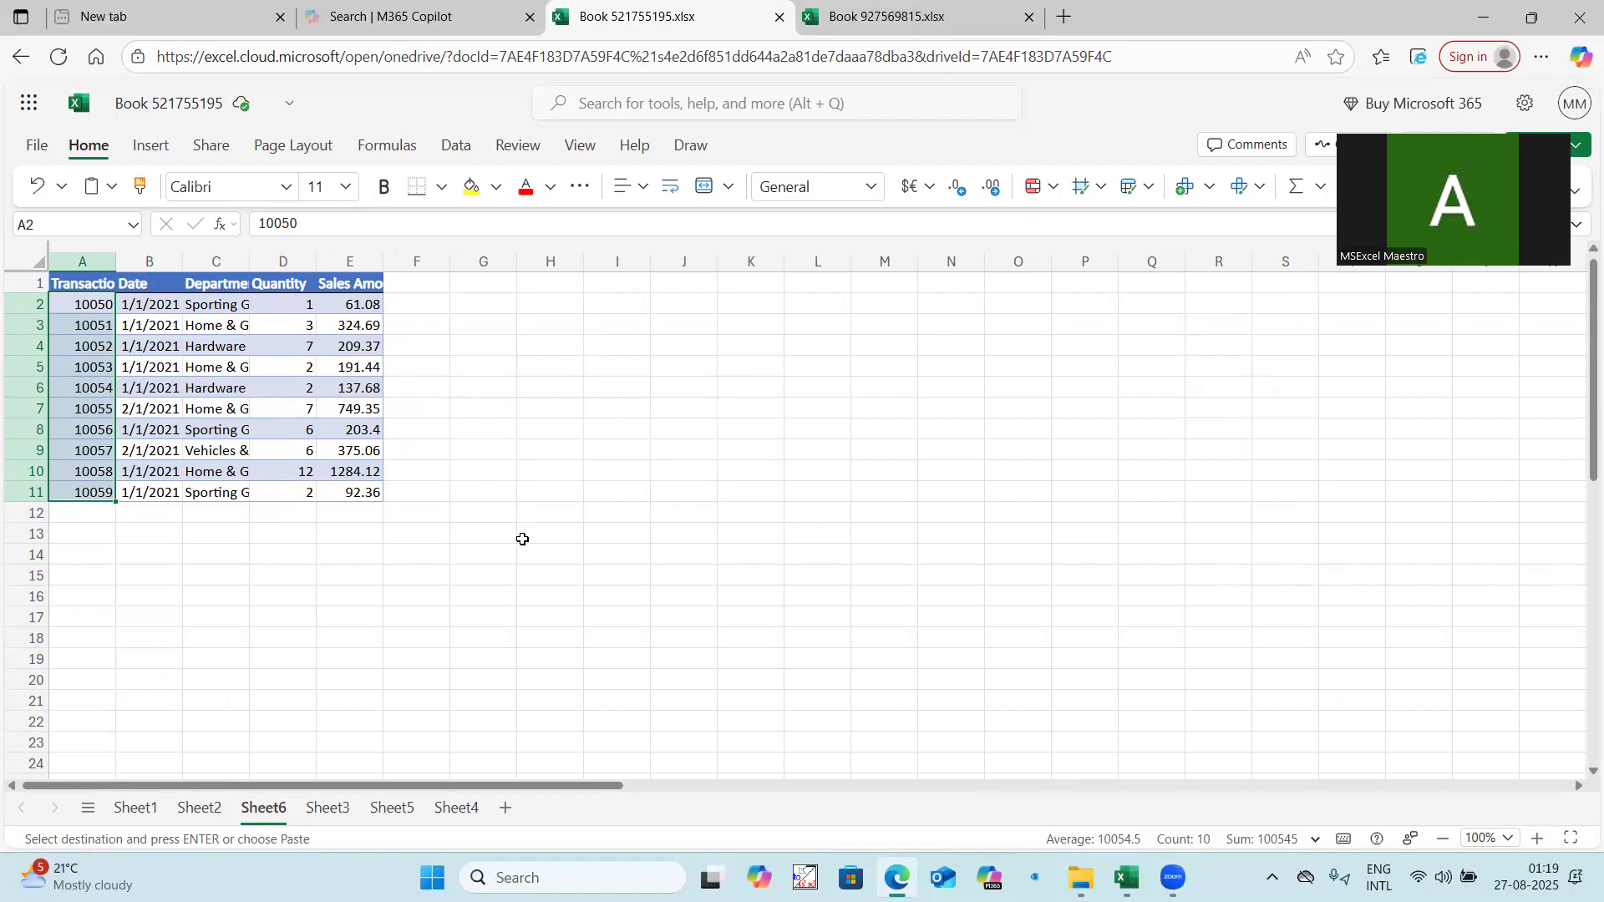
pyautogui.click(325, 808)
pyautogui.moveTo(99, 307); pyautogui.dragTo(97, 368)
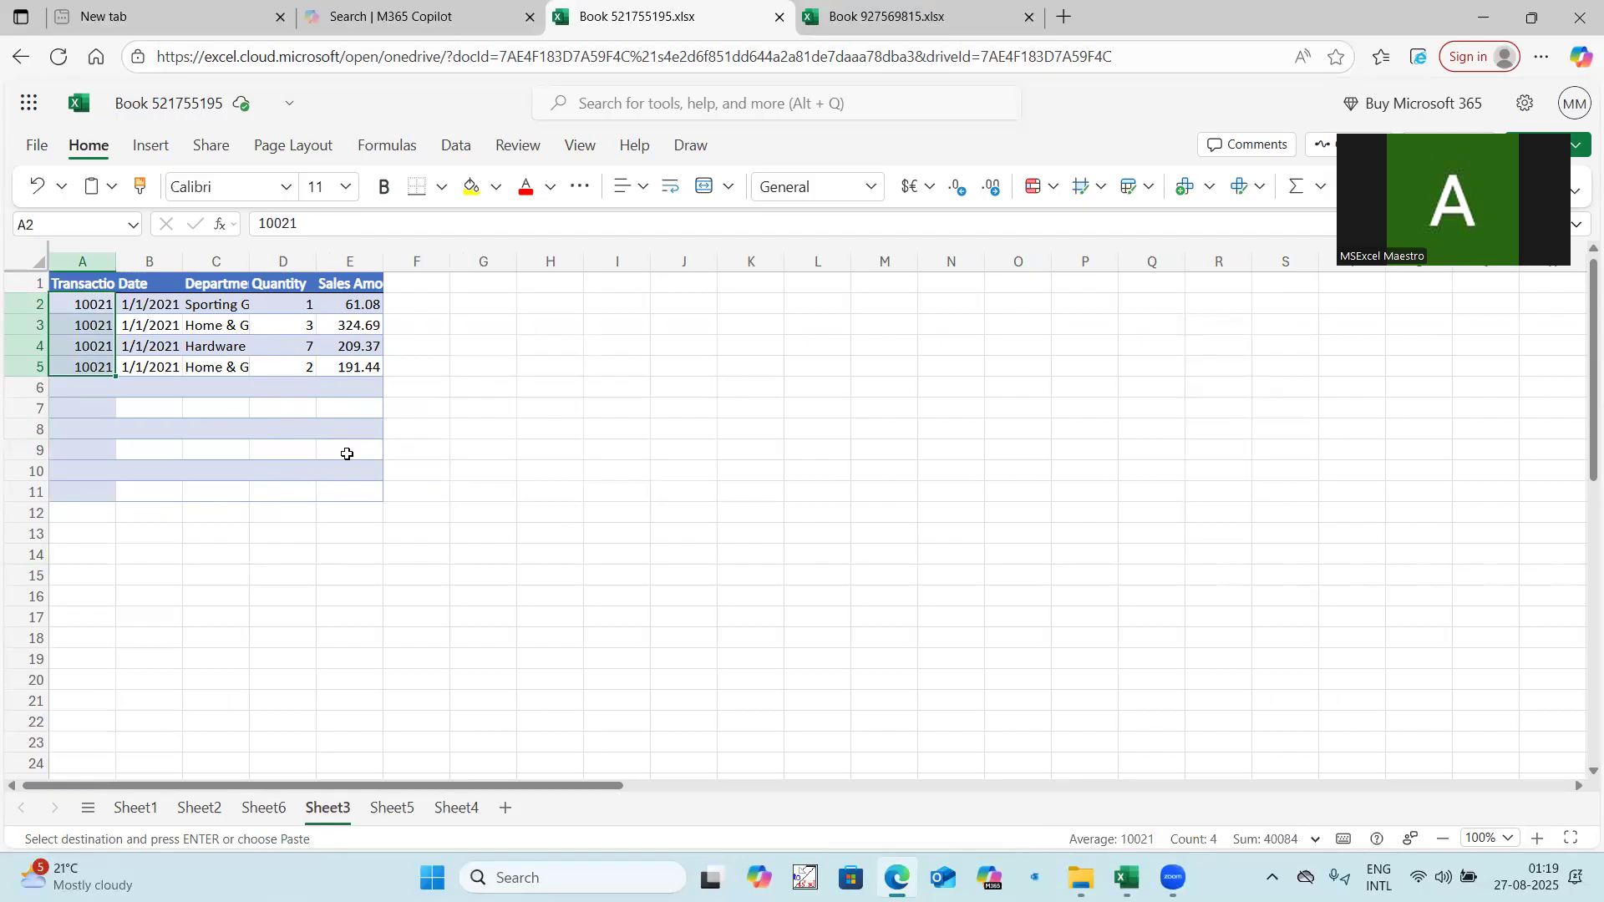
pyautogui.click(402, 811)
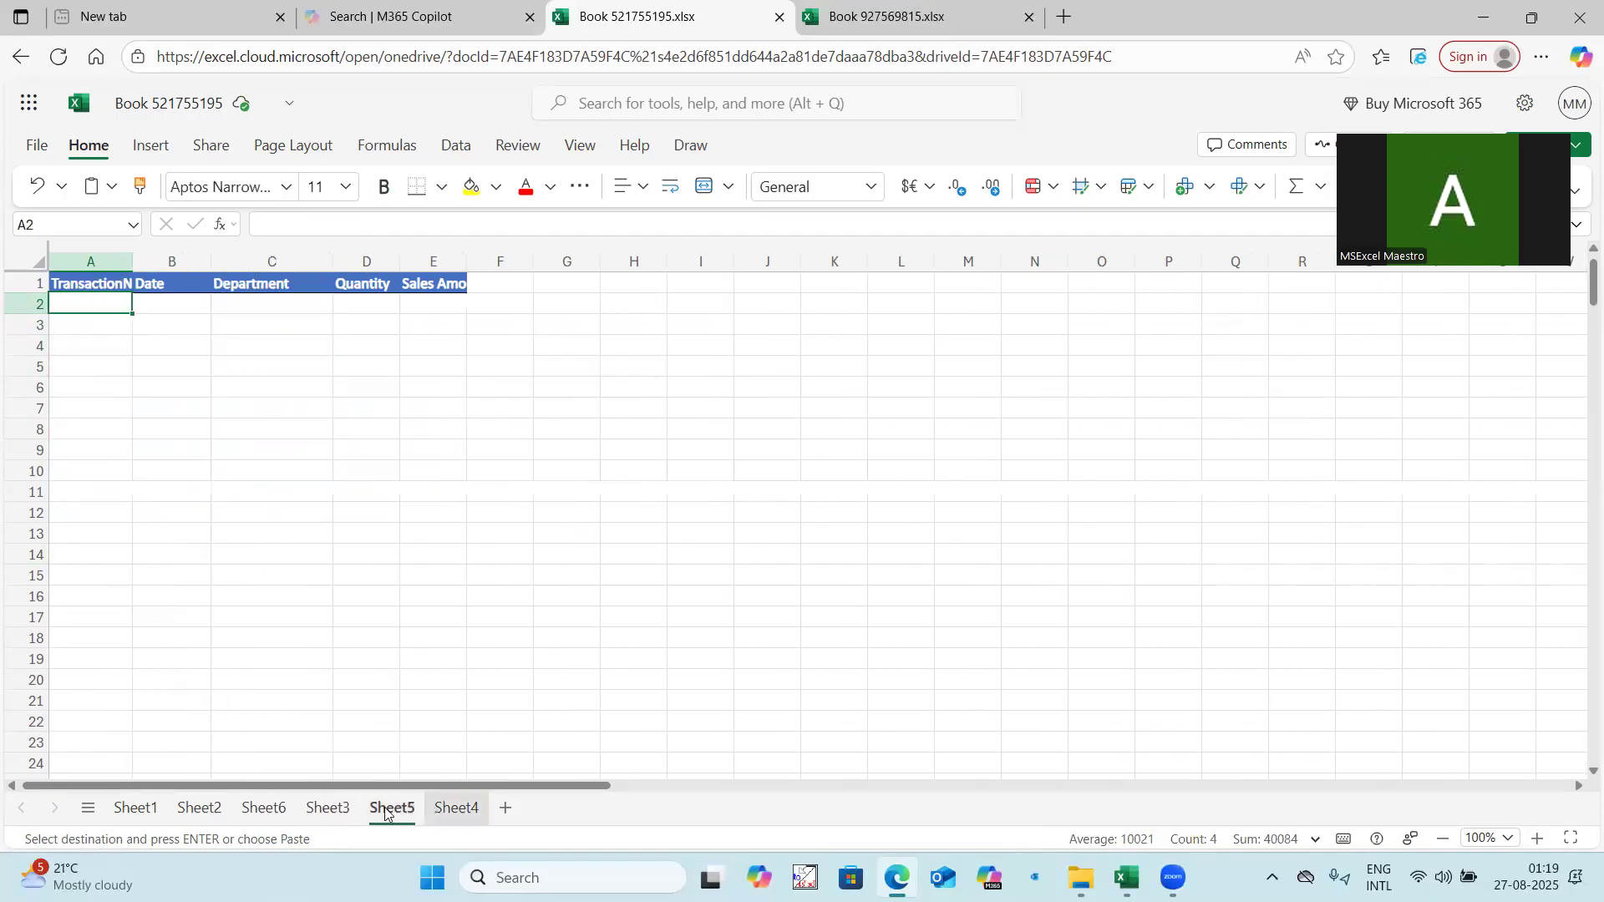
# Return to Sheet2 and compare the stacked output's total row count with the source sheets.
pyautogui.click(216, 810)
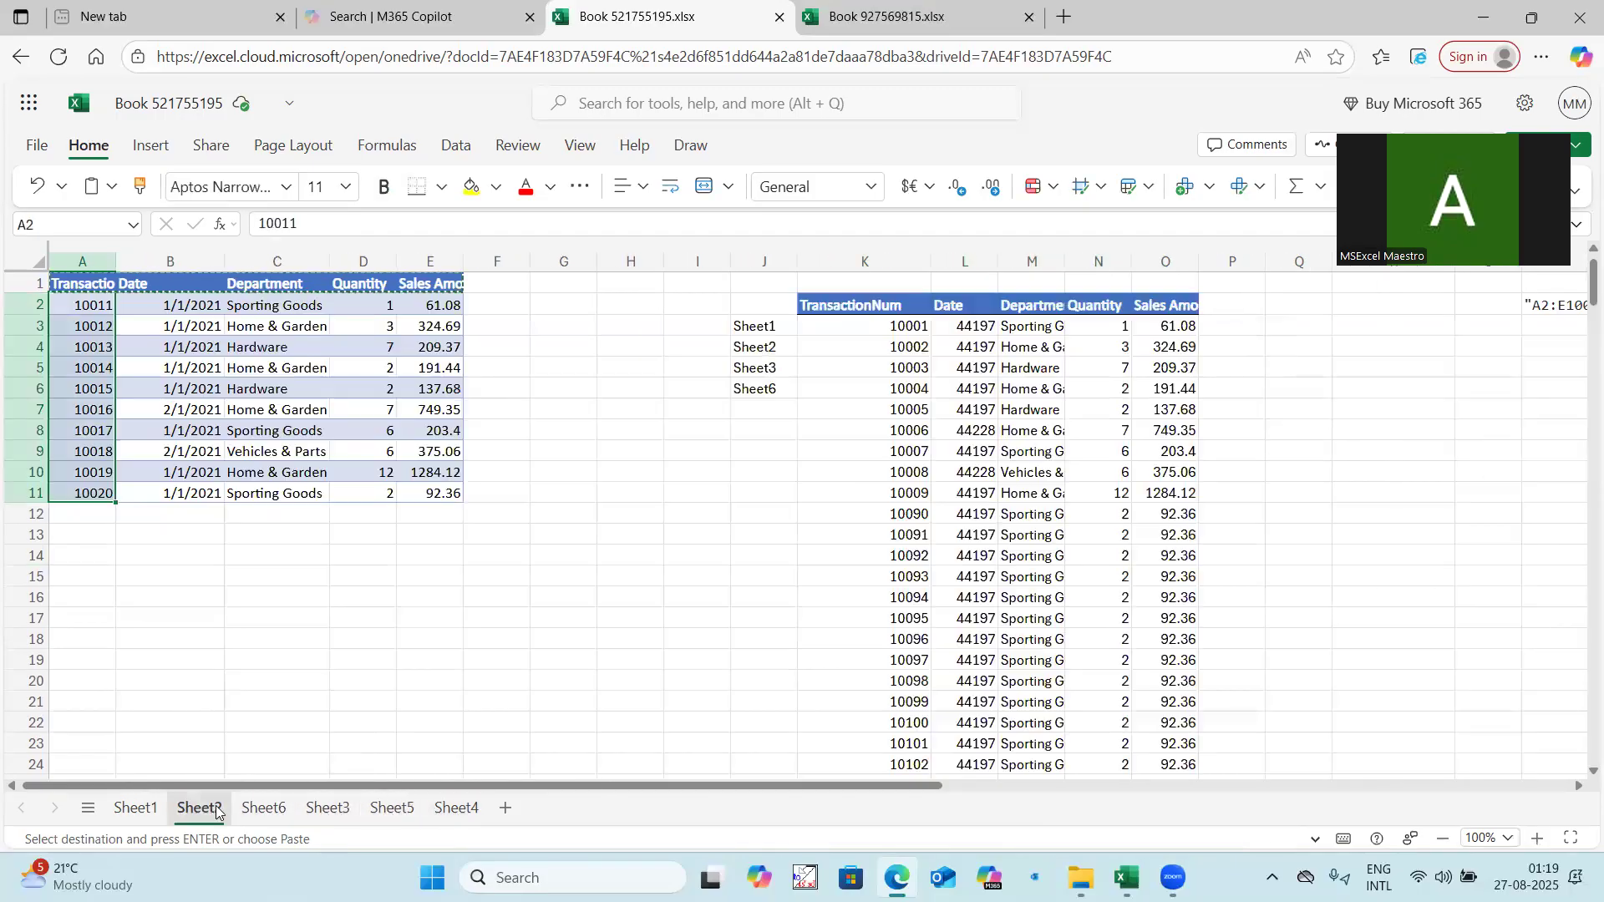
pyautogui.click(880, 324)
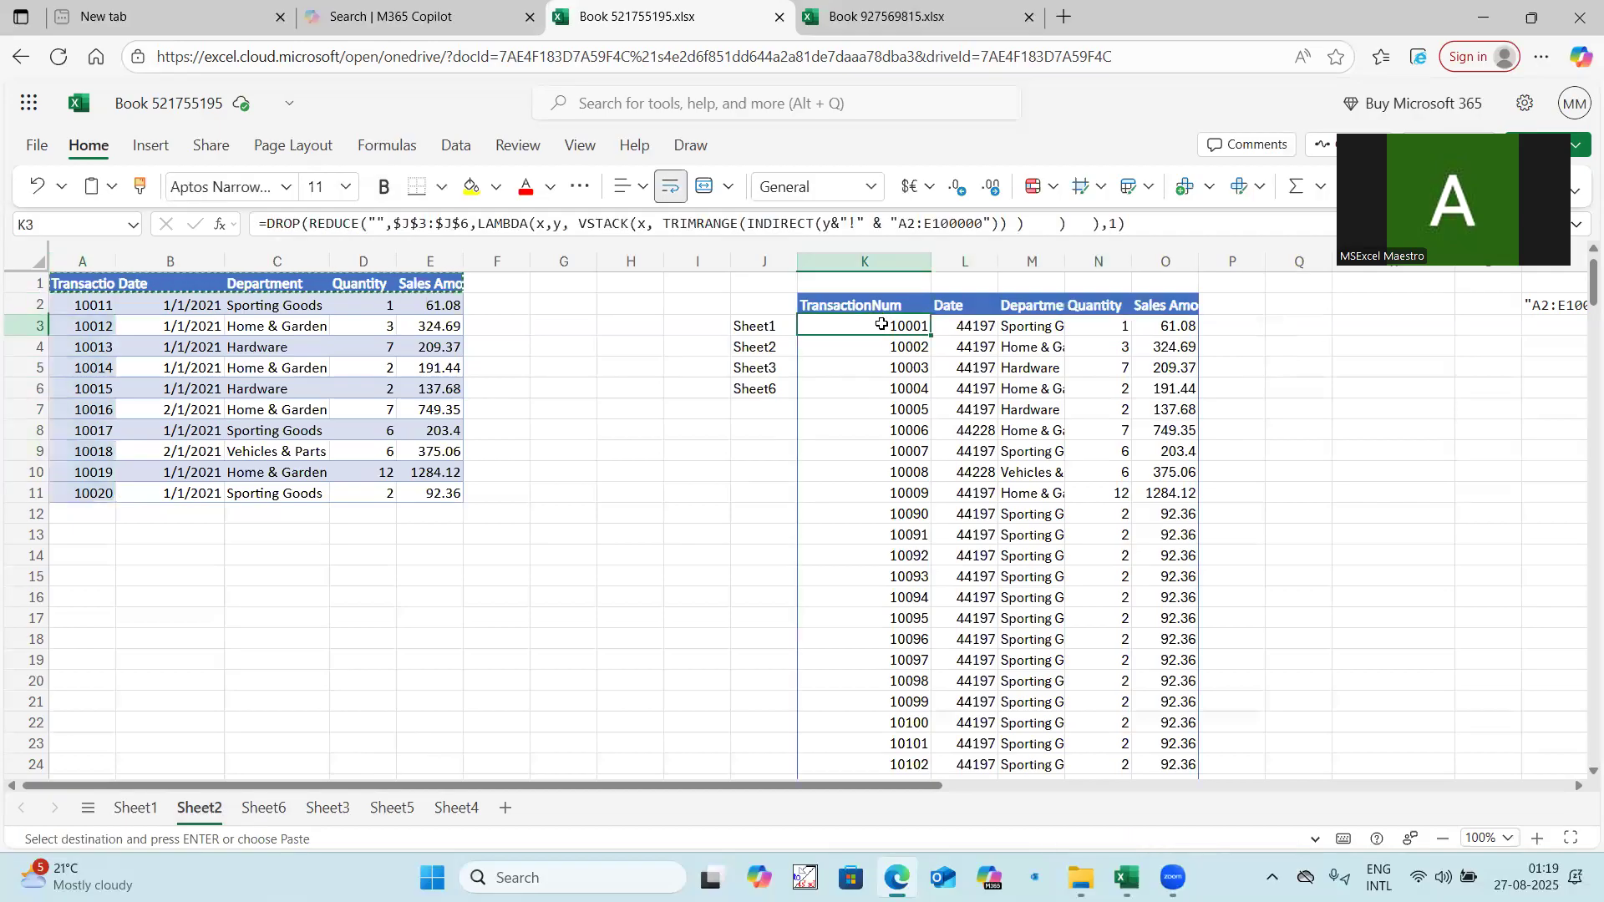
pyautogui.hotkey('ctrl', 'shift', 'Down')
pyautogui.scroll(19, 881, 324)
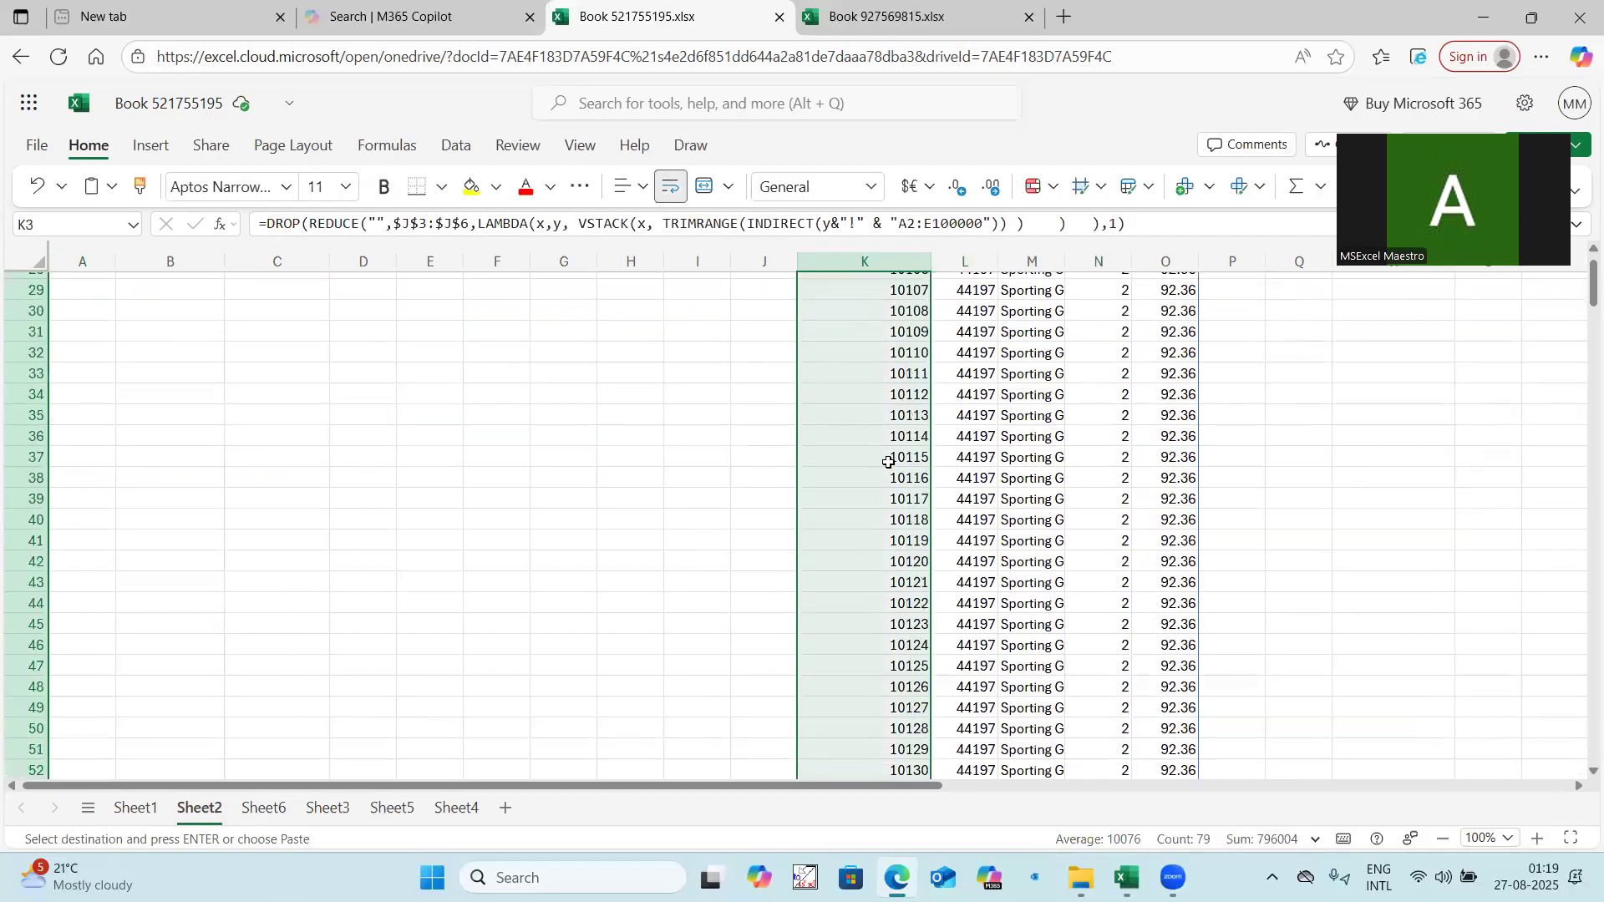
pyautogui.click(909, 331)
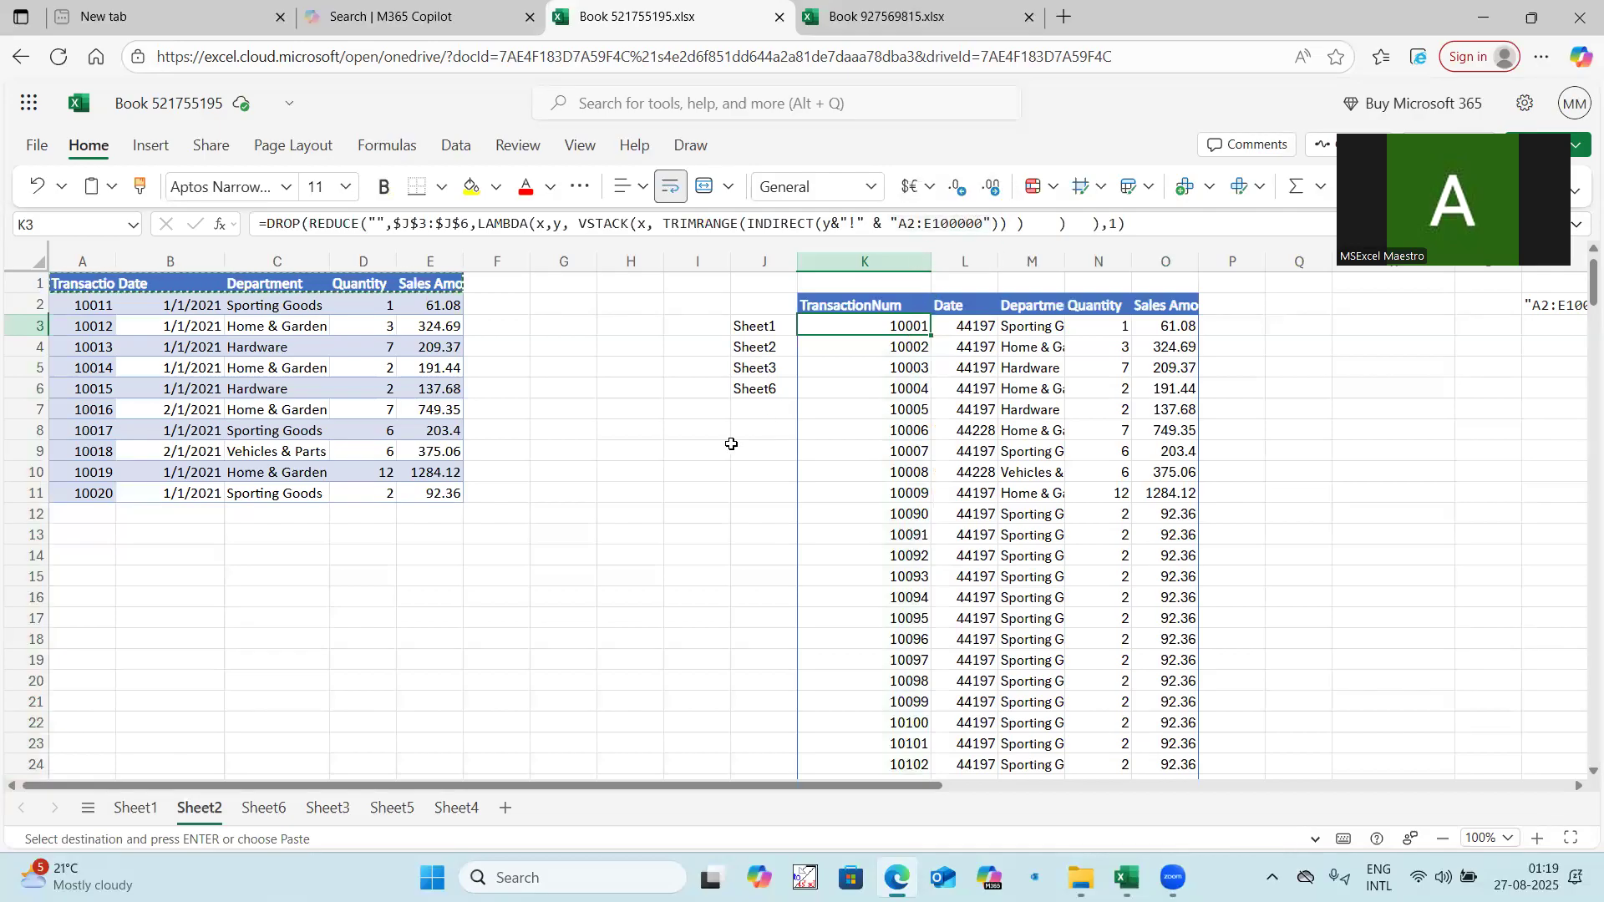
# Fill the last record of the Sheet2 table, row 11, down through row 14 across columns A to E.
pyautogui.click(86, 493)
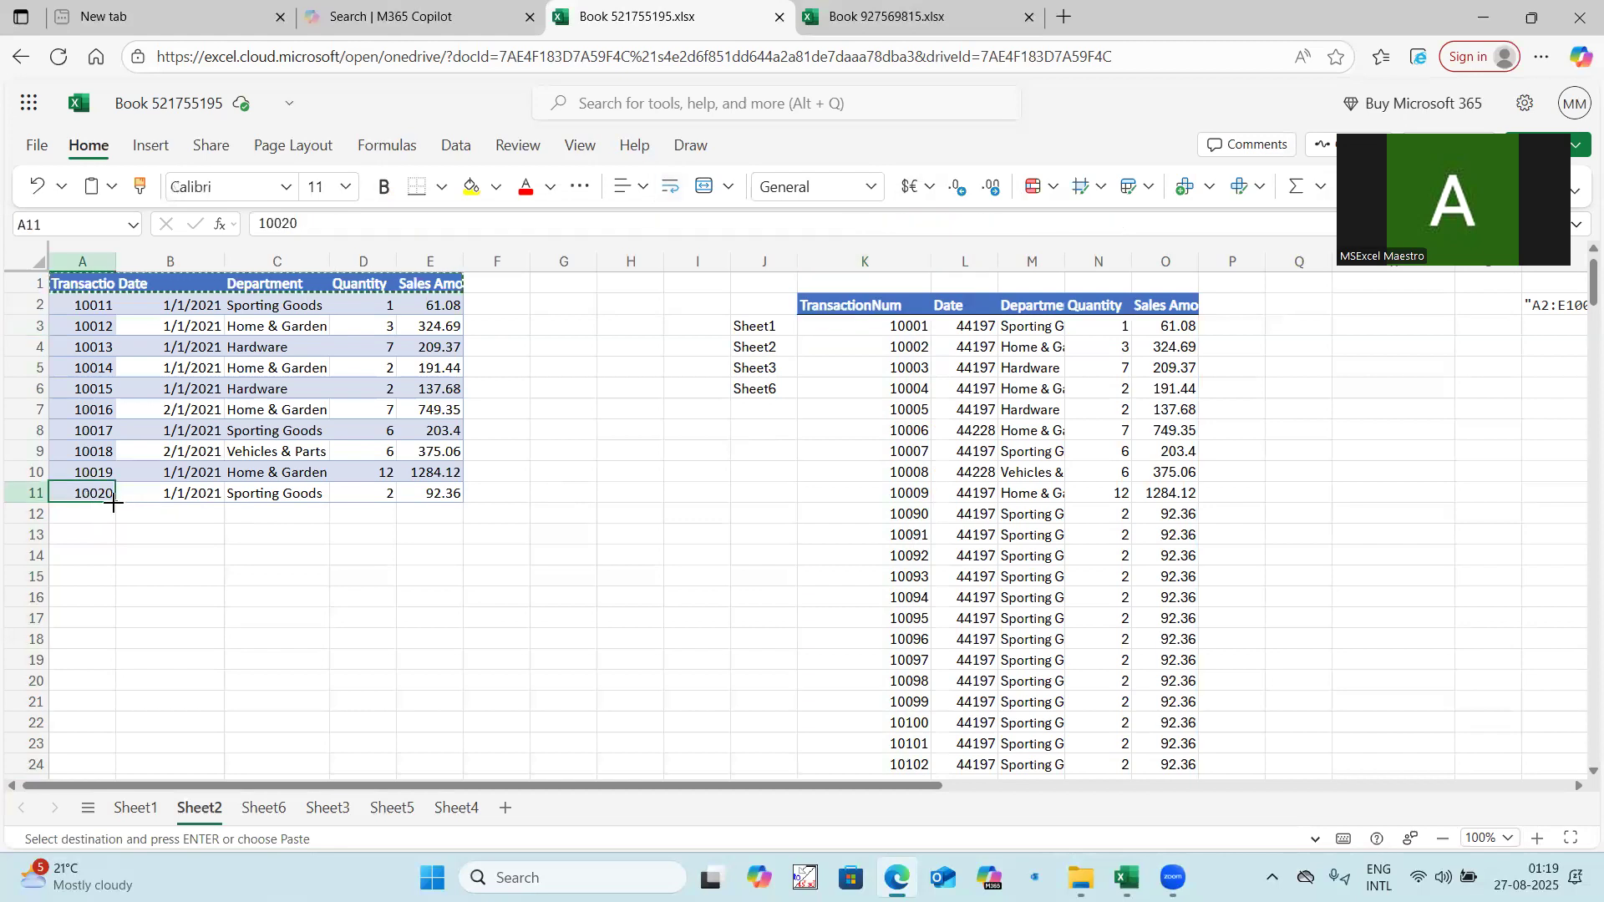
pyautogui.moveTo(113, 501); pyautogui.dragTo(117, 562)
pyautogui.moveTo(100, 494); pyautogui.dragTo(418, 547)
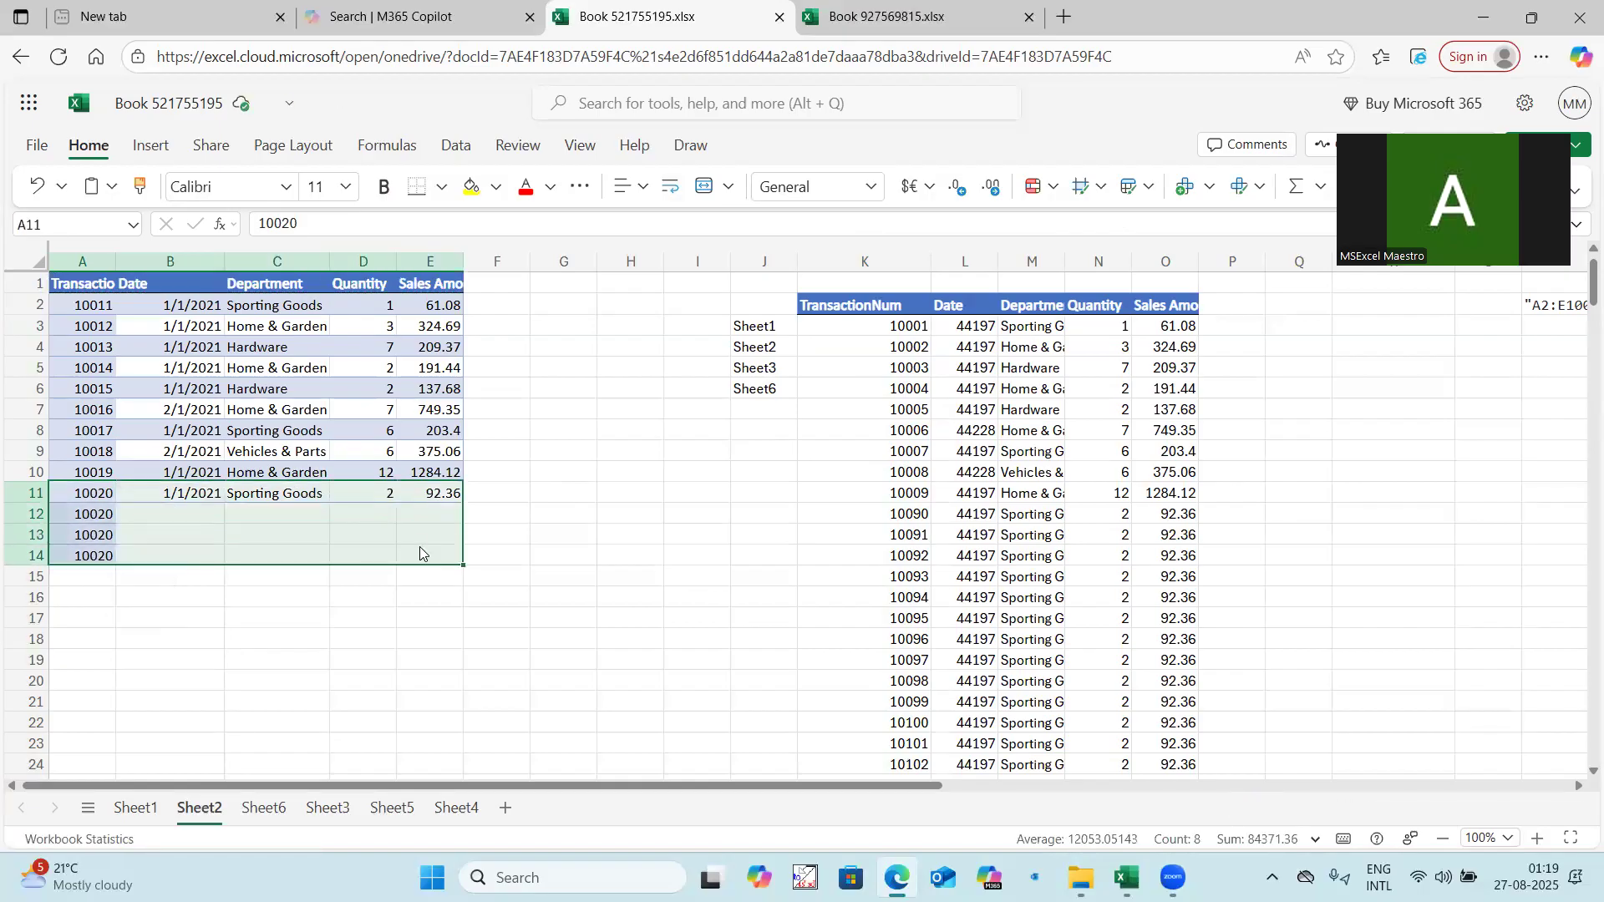
pyautogui.hotkey('ctrl', 'd')
# Set the quantity in D11 to 4444 and fill it down to D14.
pyautogui.click(372, 490)
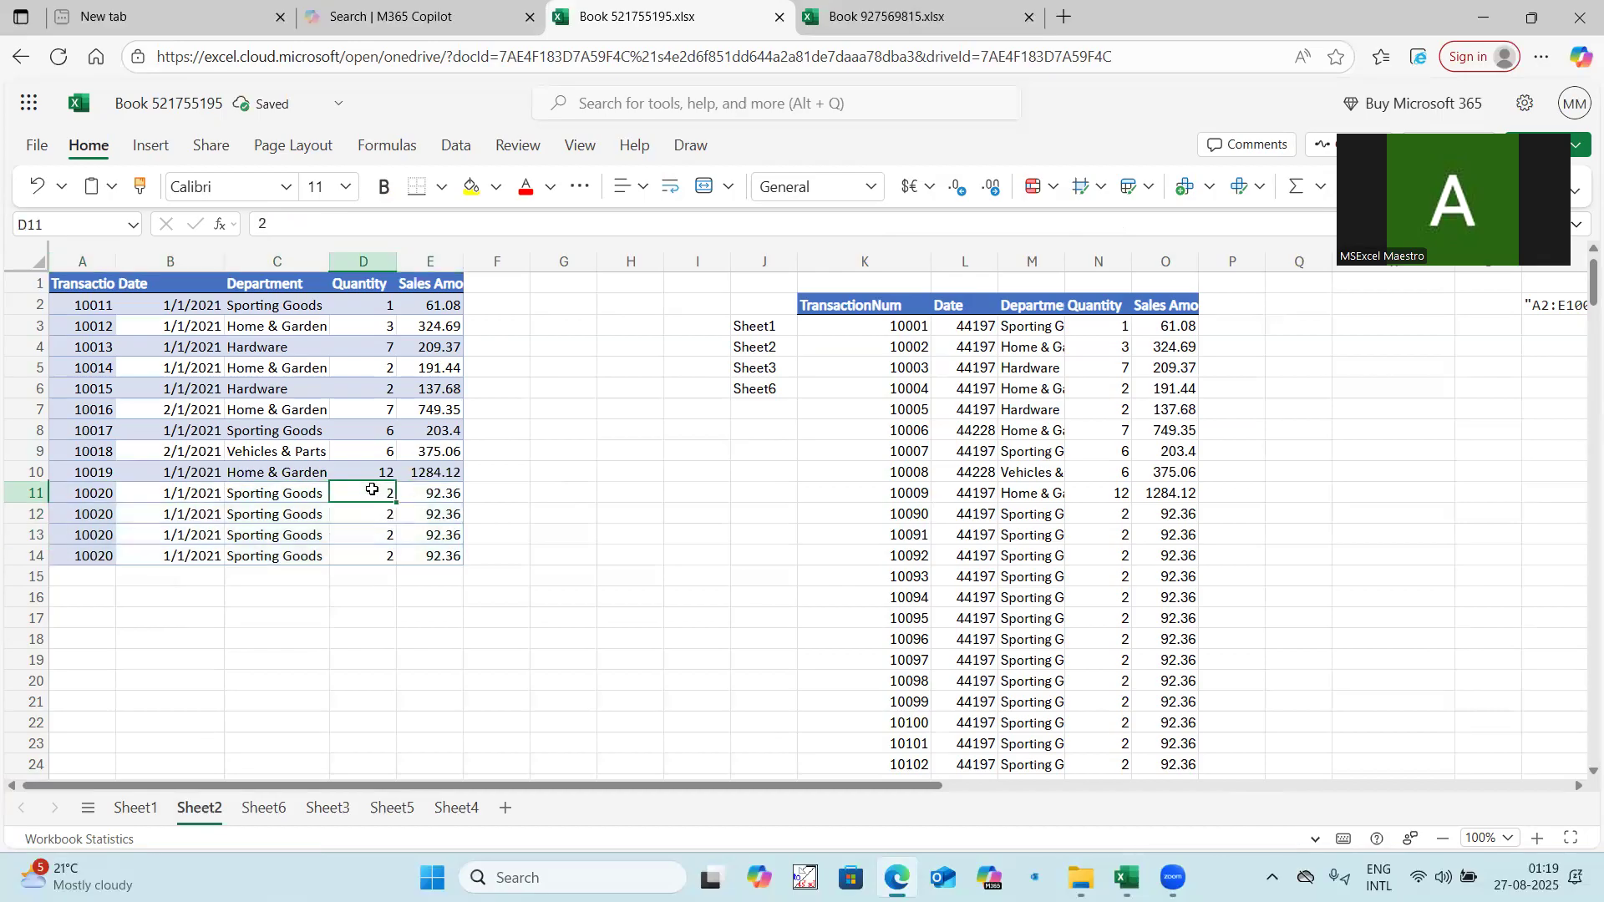
pyautogui.write('4444')
pyautogui.click(362, 616)
pyautogui.click(375, 494)
pyautogui.moveTo(396, 503); pyautogui.dragTo(395, 557)
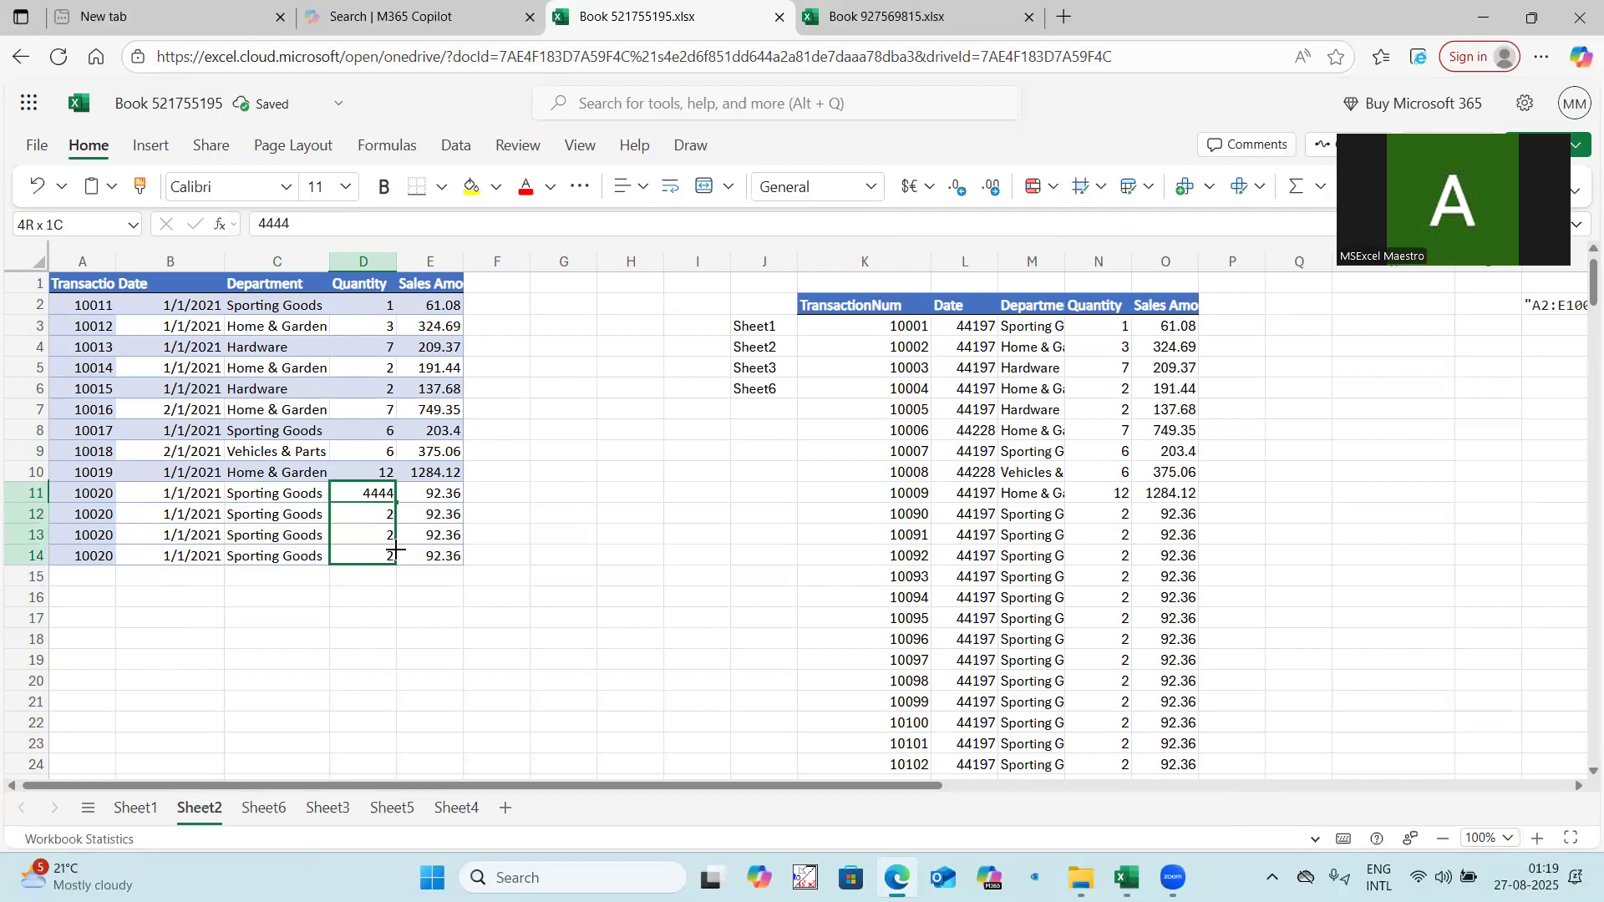
# Set the transaction number in A11 to 500050 and fill it down to A14.
pyautogui.click(109, 494)
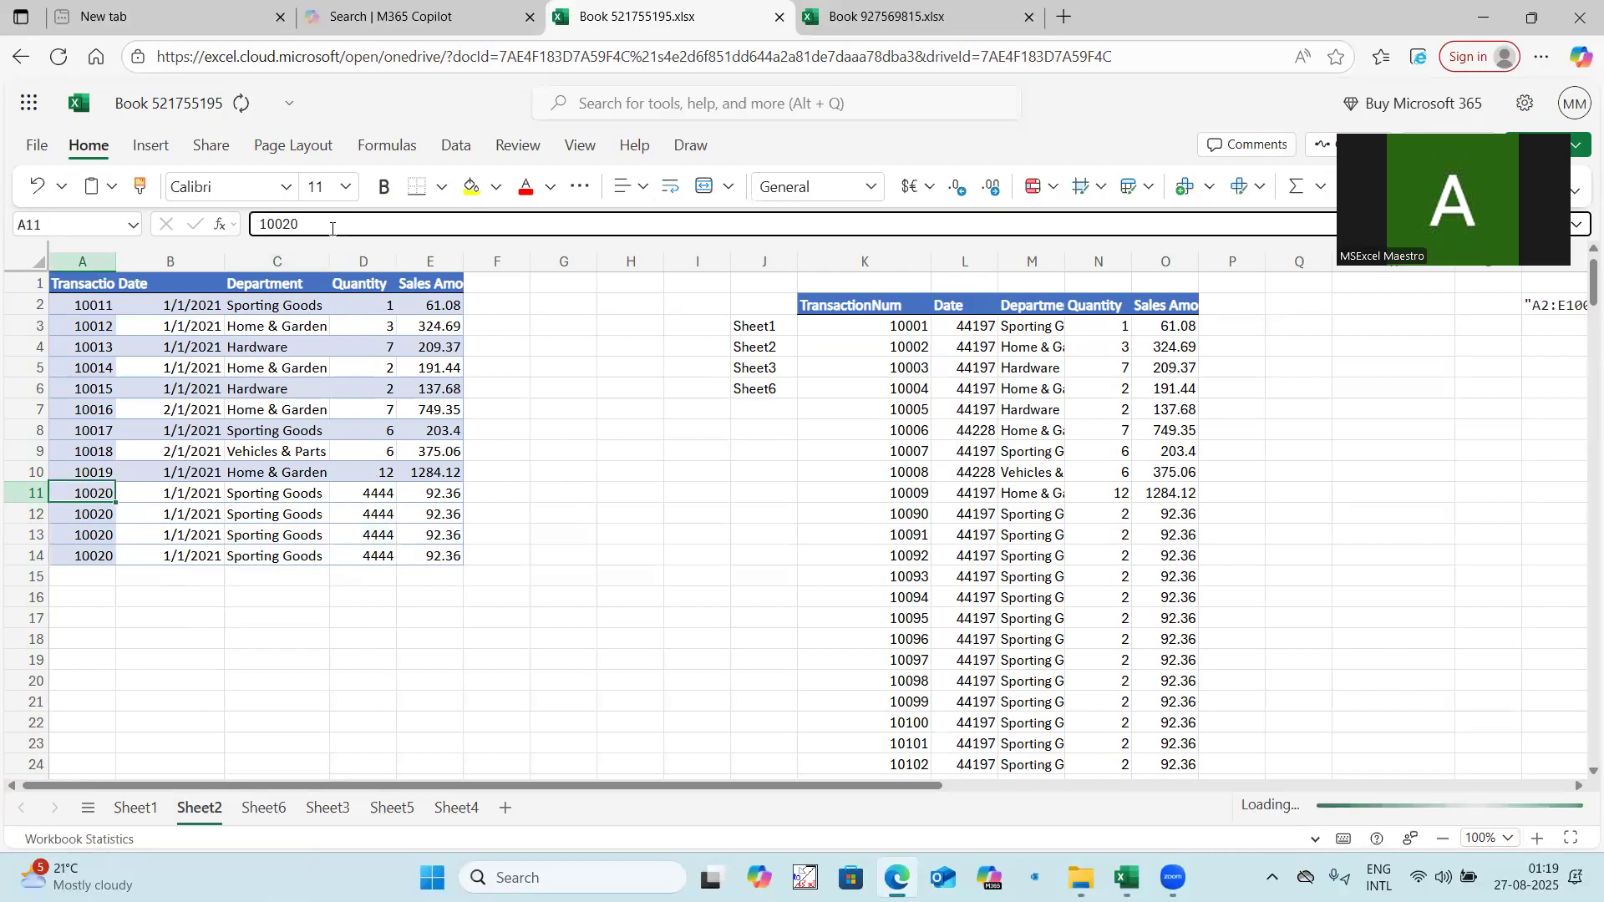
pyautogui.press('BackSpace')
pyautogui.write('5000')
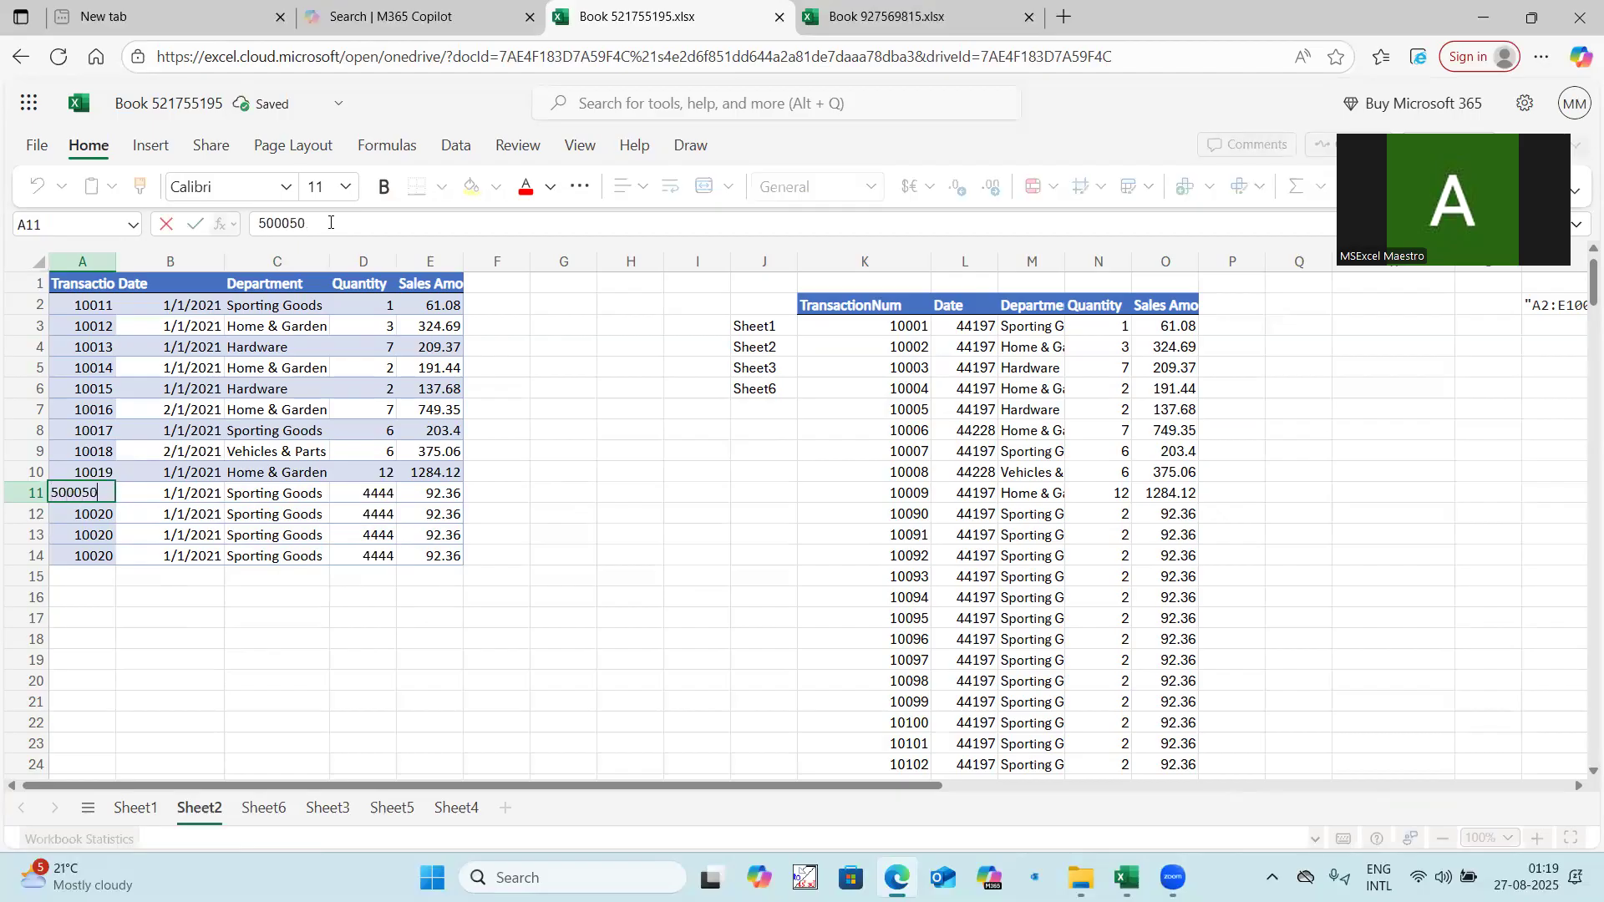
pyautogui.click(170, 616)
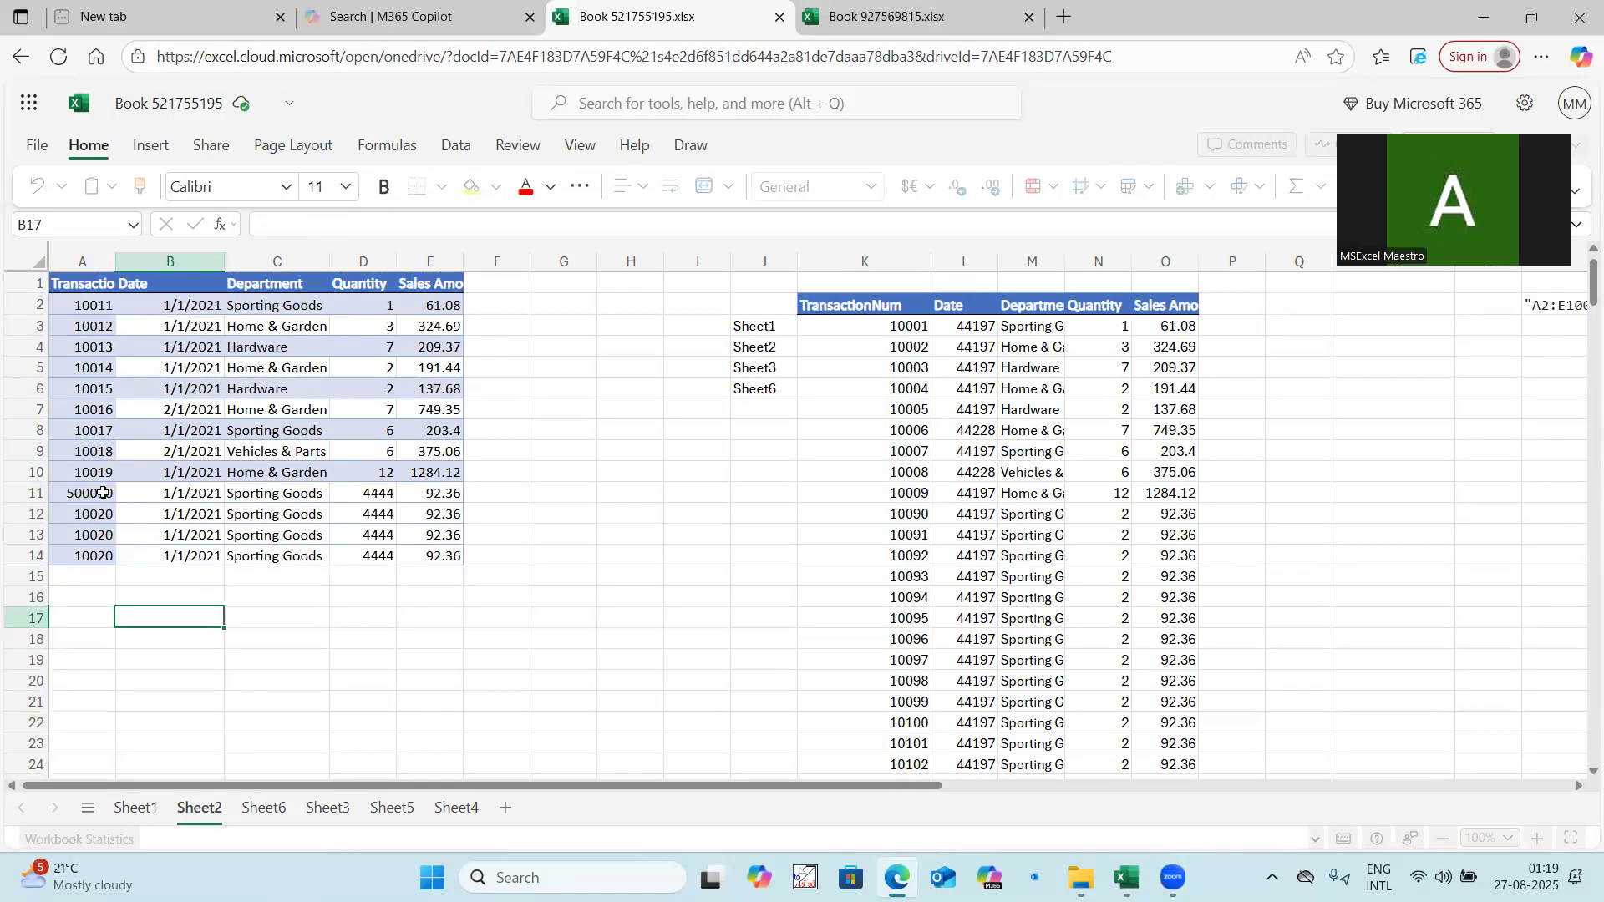
pyautogui.click(100, 493)
pyautogui.moveTo(115, 503); pyautogui.dragTo(134, 577)
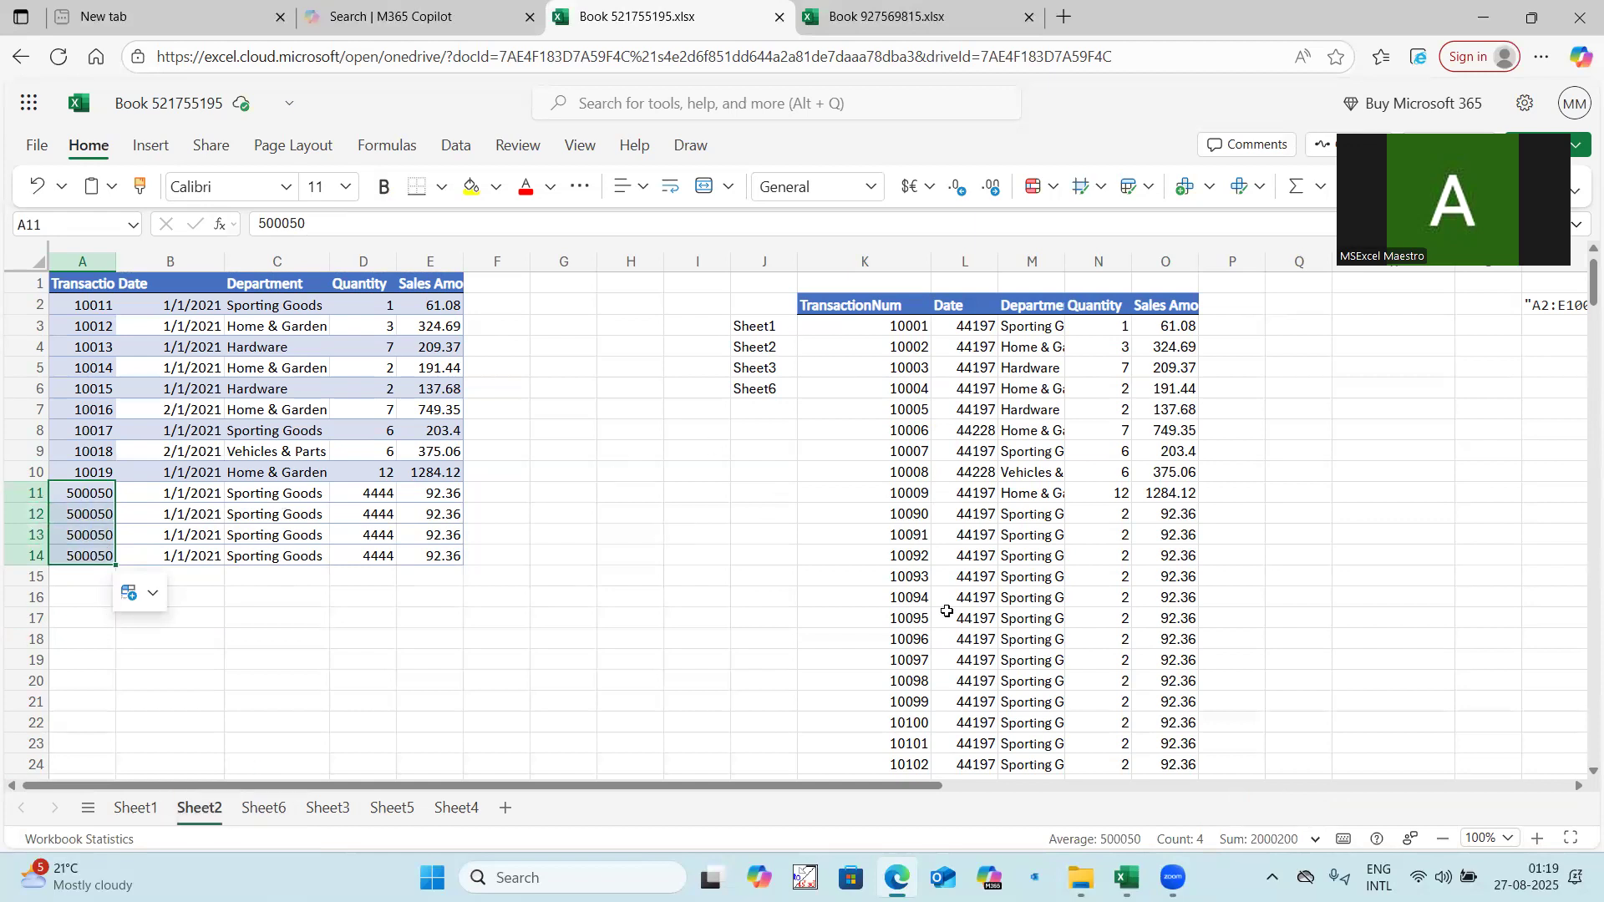
# Examine the stacked output below K3 for the added Sheet2 records, ending with the formula cell K3 selected.
pyautogui.scroll(-13, 948, 612)
pyautogui.scroll(-3, 948, 612)
pyautogui.moveTo(920, 620); pyautogui.dragTo(1163, 681)
pyautogui.scroll(-6, 1024, 582)
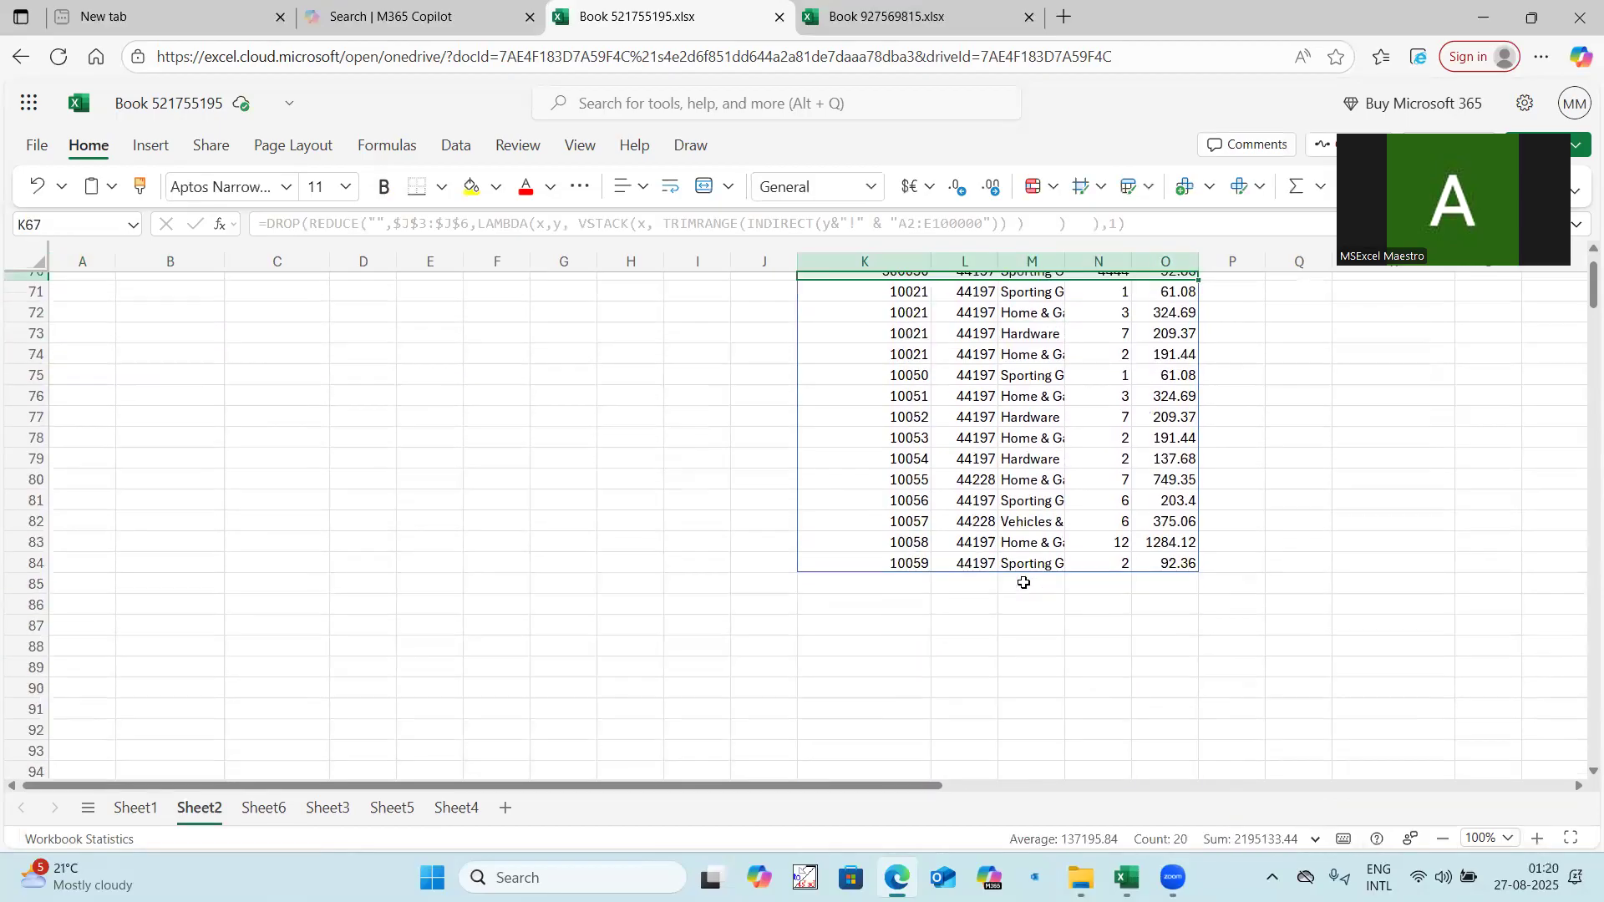
pyautogui.scroll(20, 1025, 582)
pyautogui.click(789, 428)
pyautogui.click(865, 305)
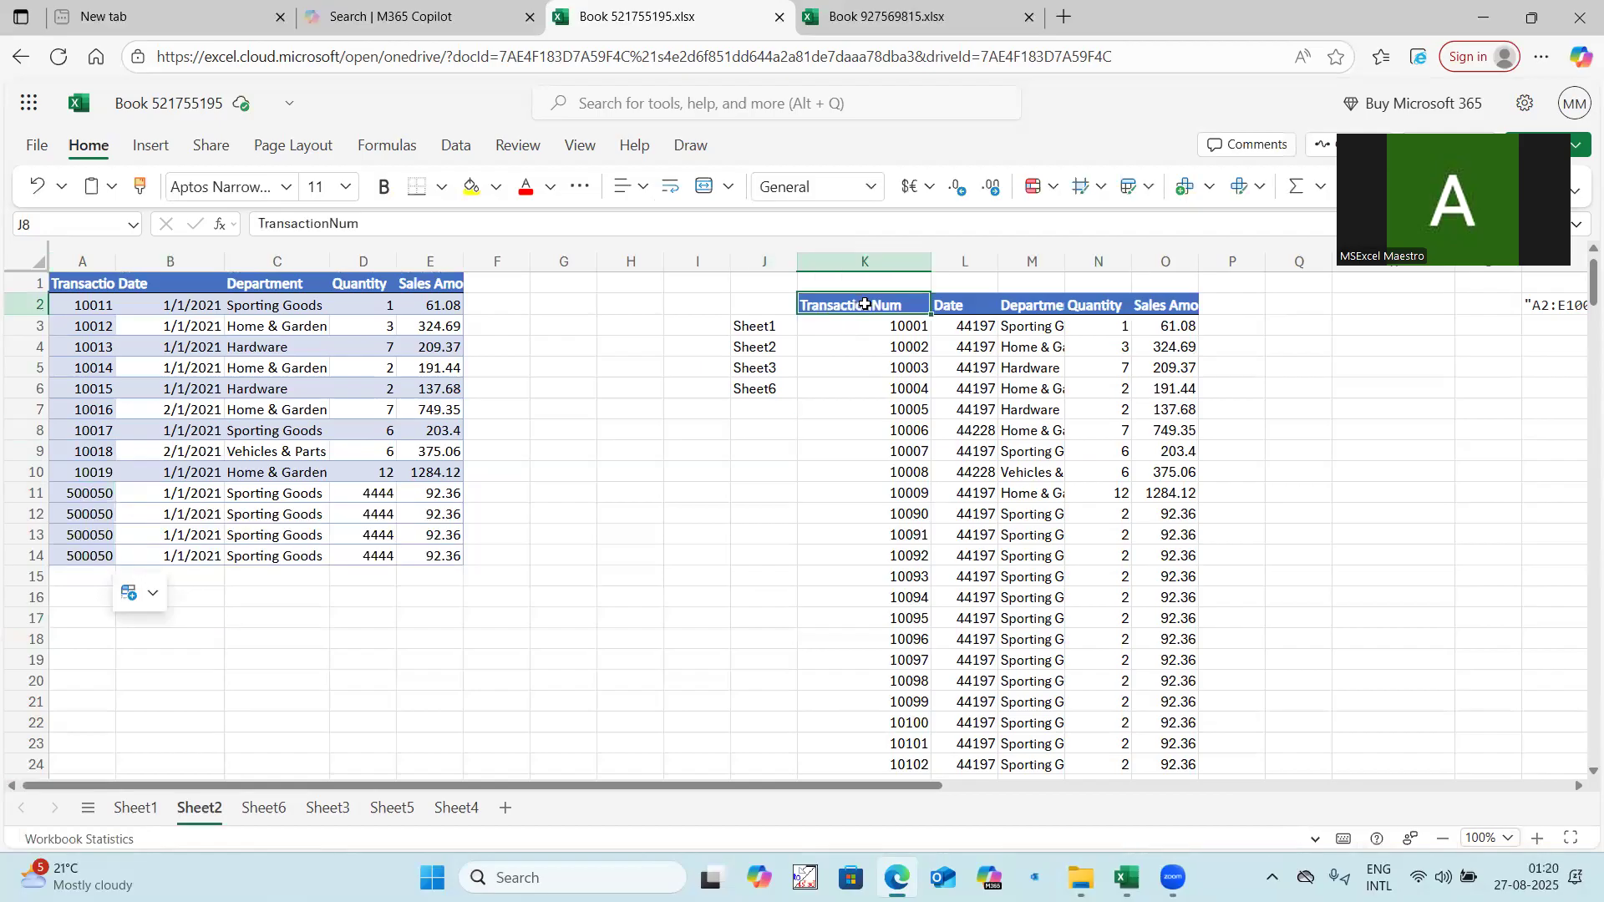
pyautogui.click(872, 325)
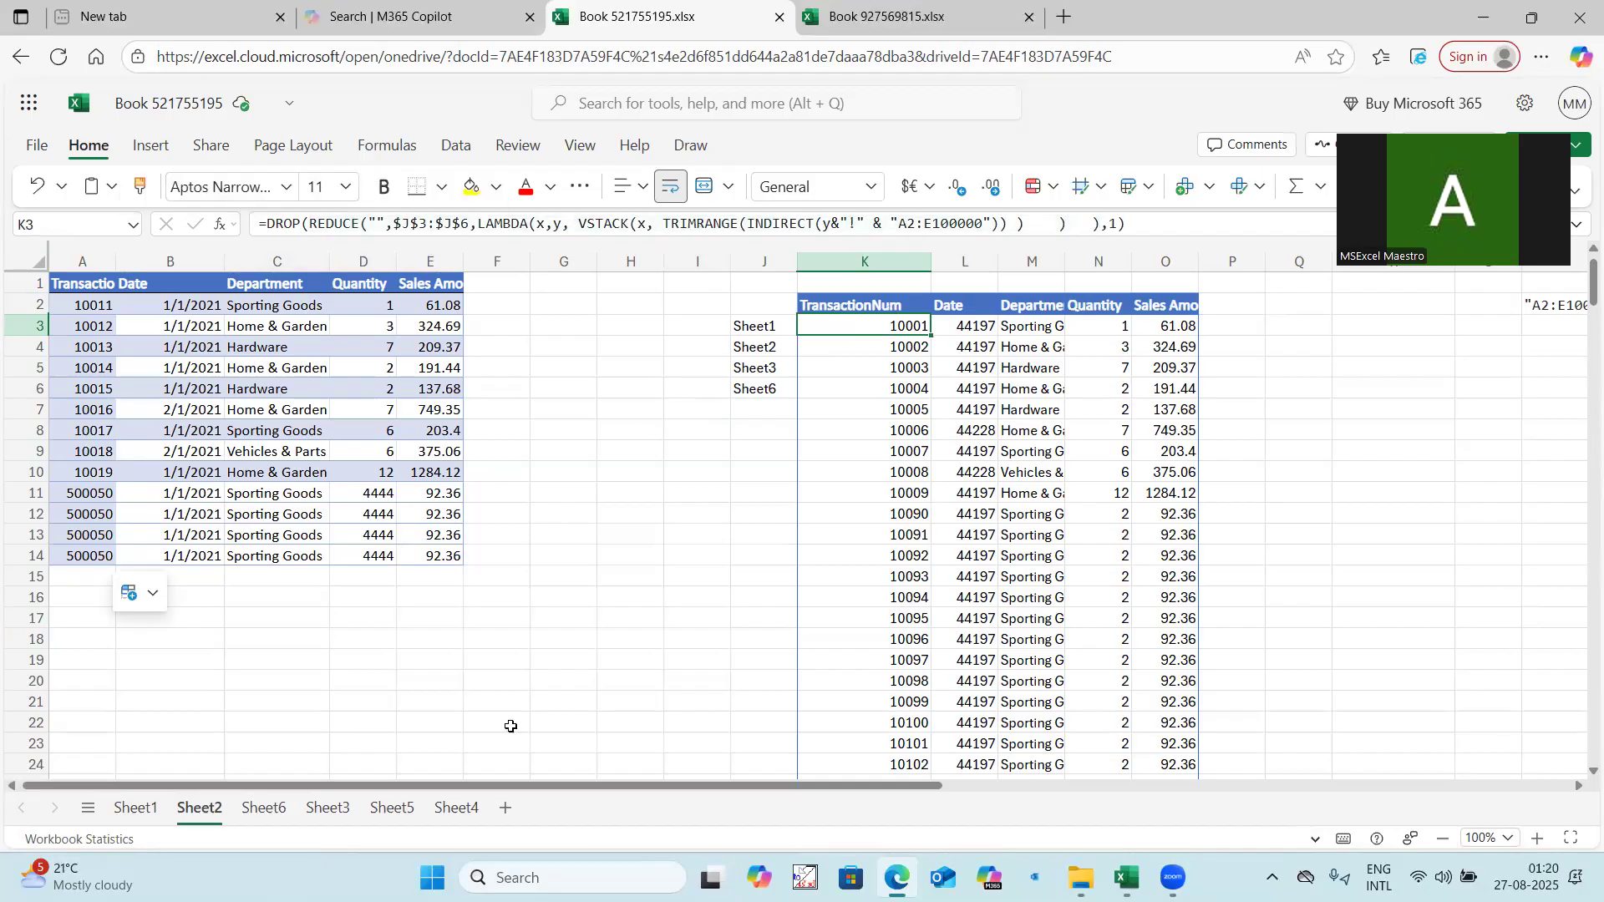
# Enter =VSTACK(Sheet1:Sheet3!A2:E10000) in cell A2 of Sheet5.
pyautogui.click(392, 809)
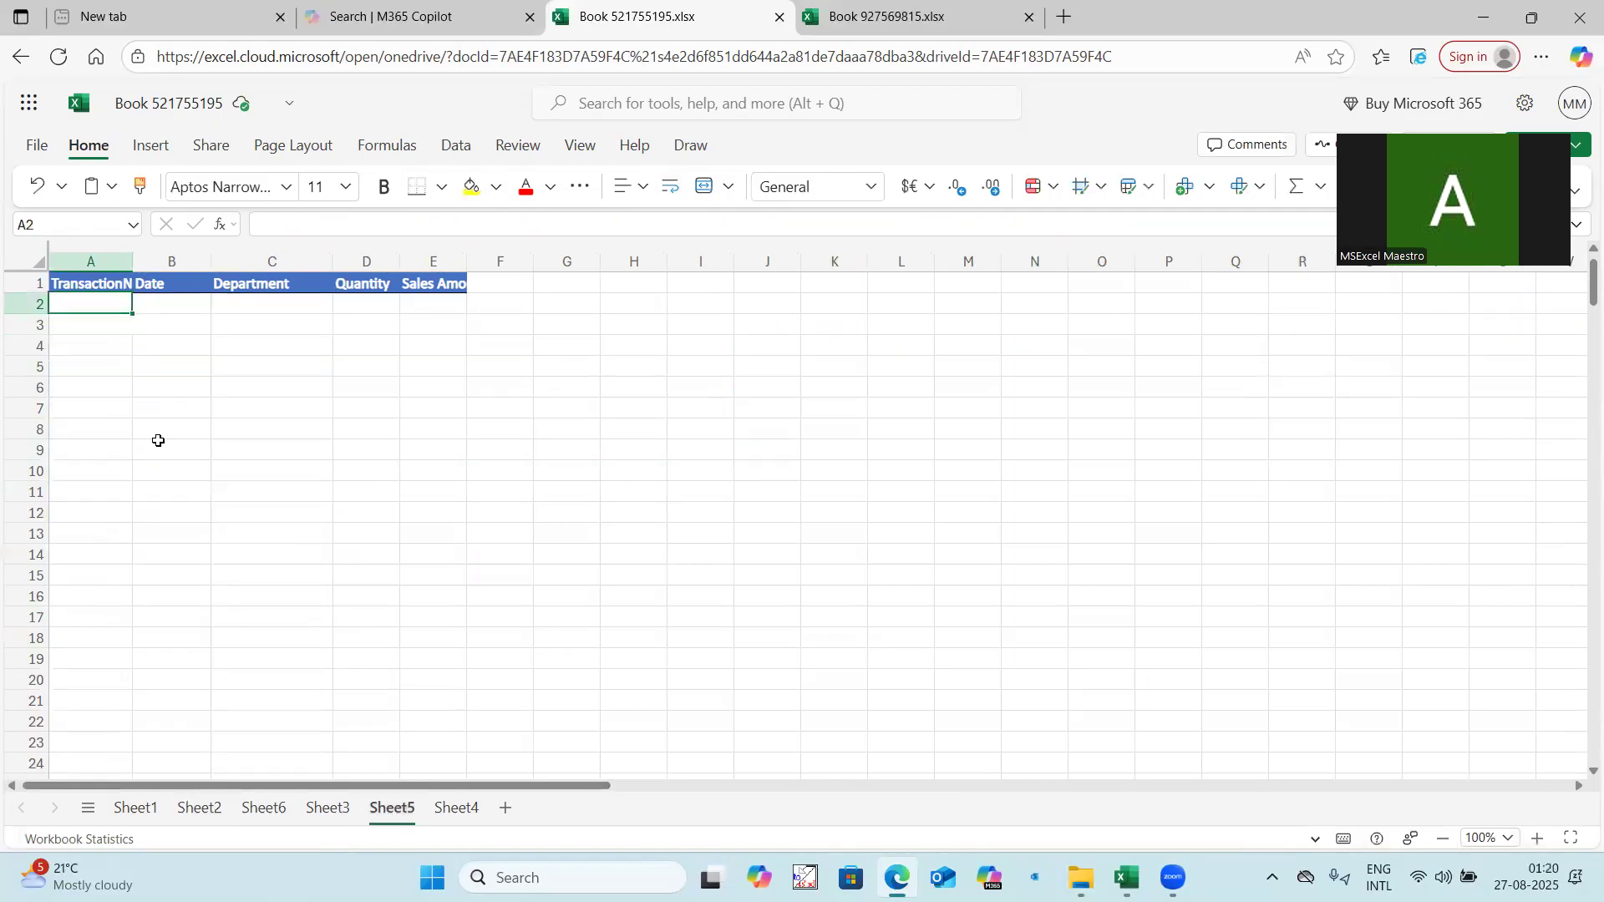
pyautogui.write('=Vtsa')
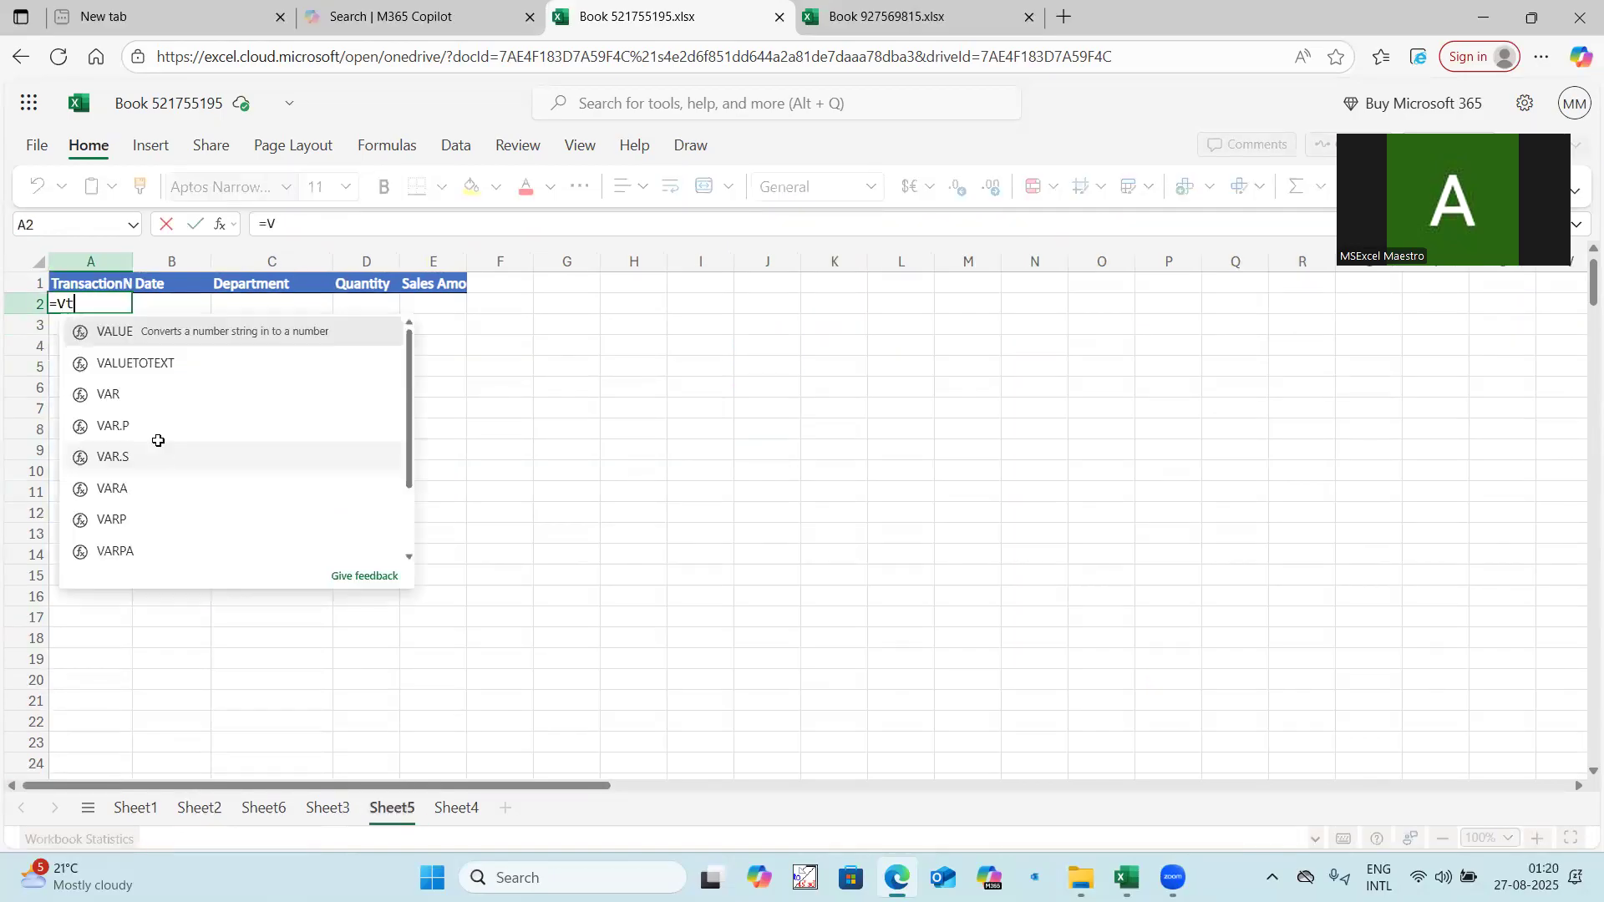
pyautogui.press('BackSpace')
pyautogui.press('BackSpace')
pyautogui.press('BackSpace')
pyautogui.write('stack(')
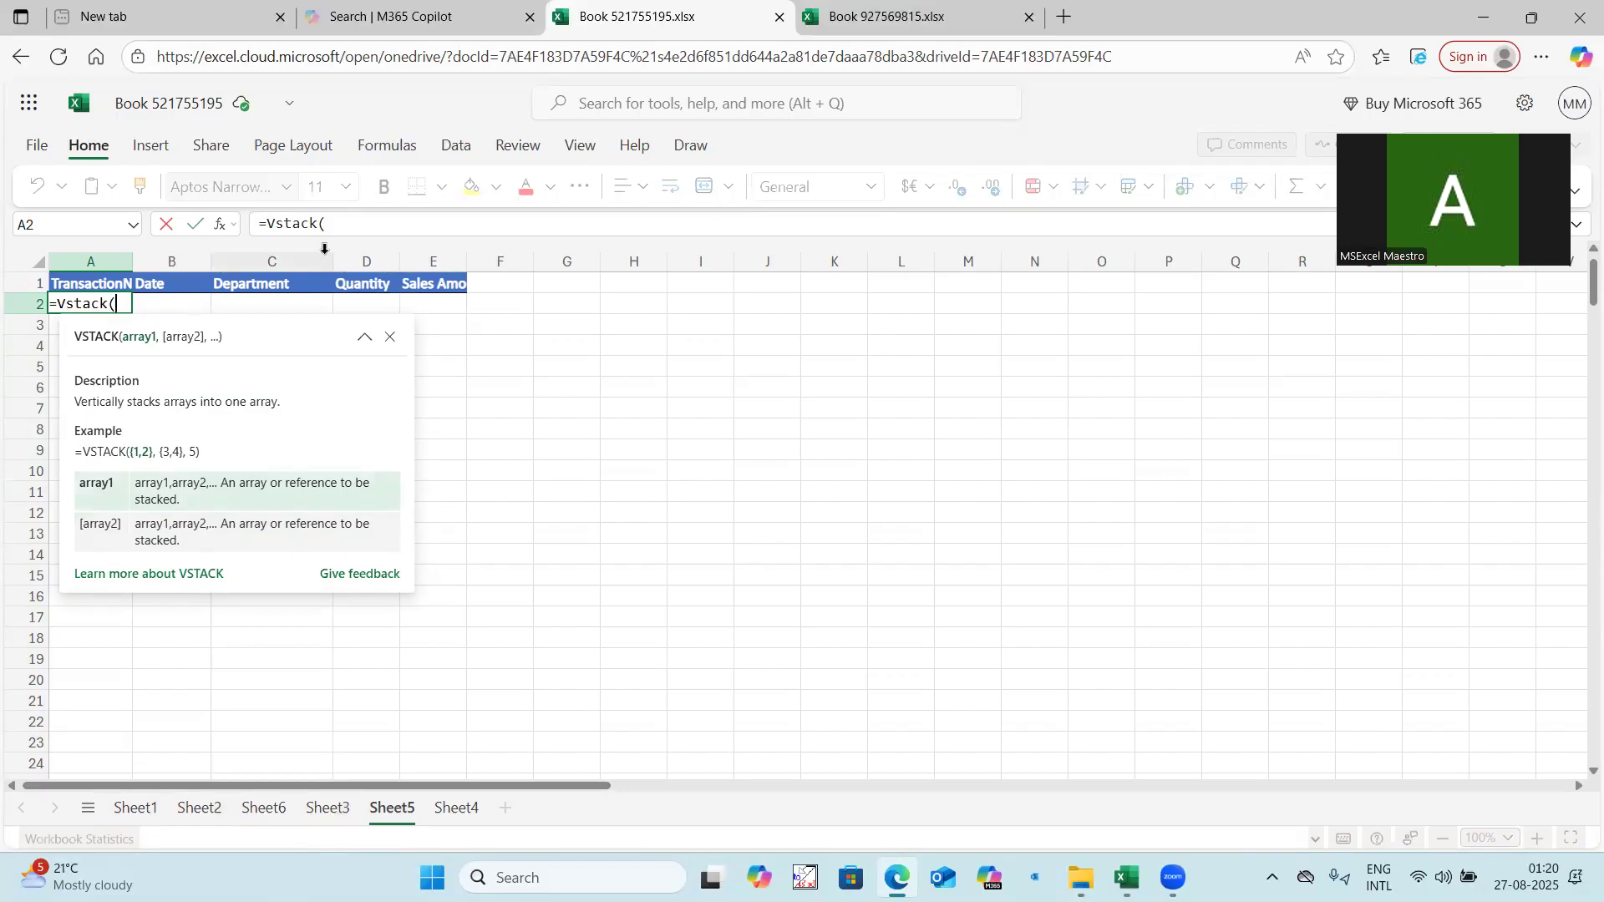
pyautogui.write('Sh')
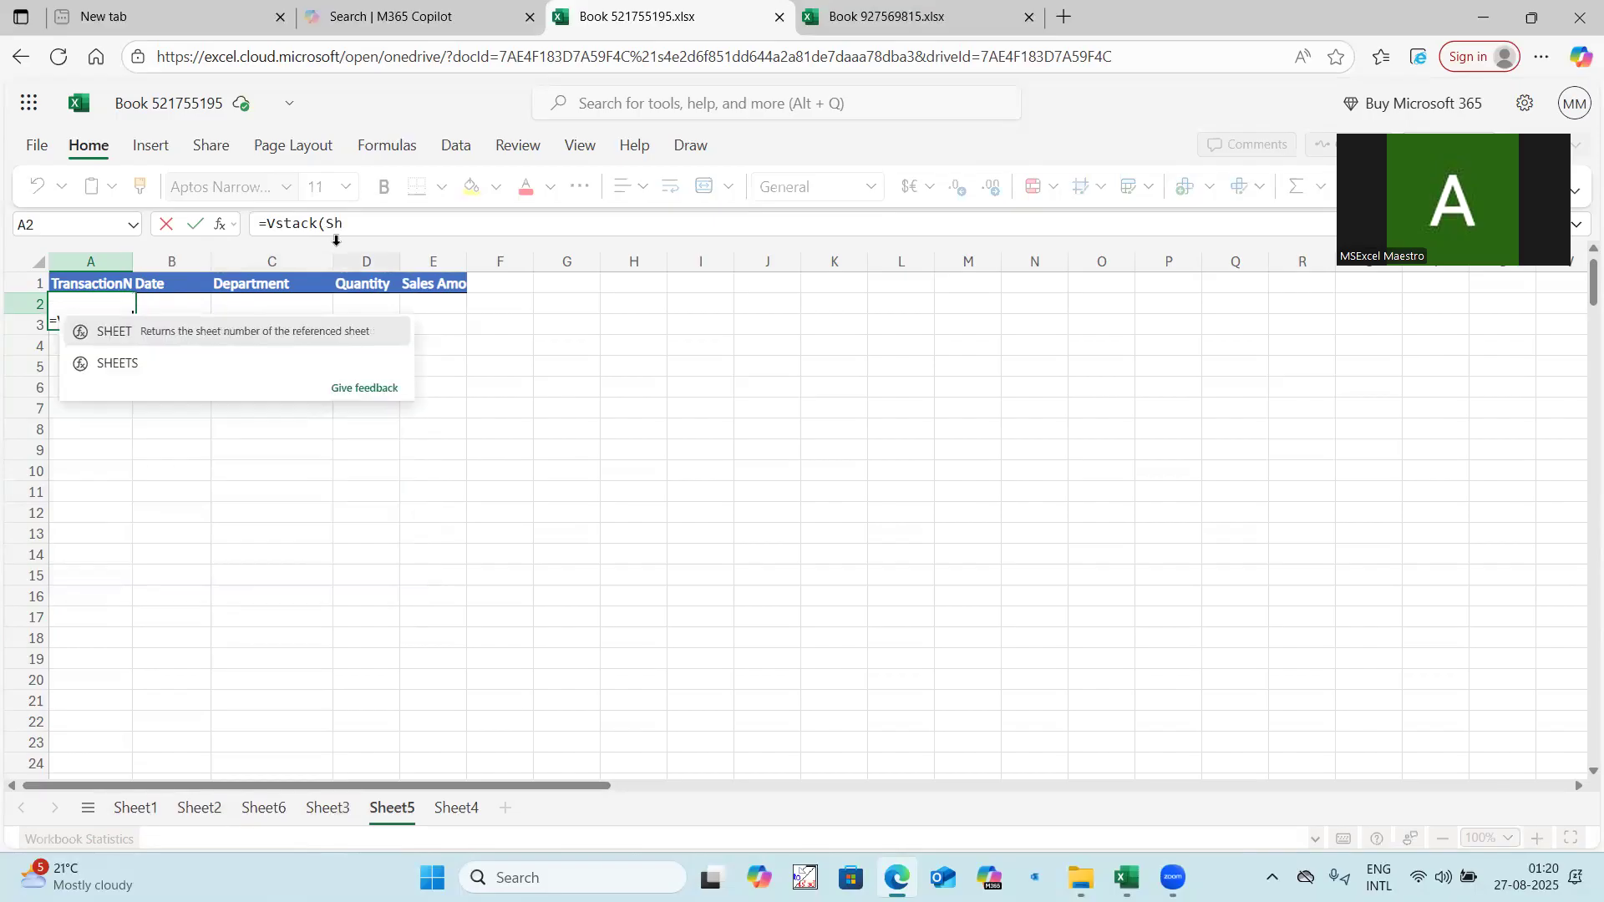
pyautogui.write('eet1')
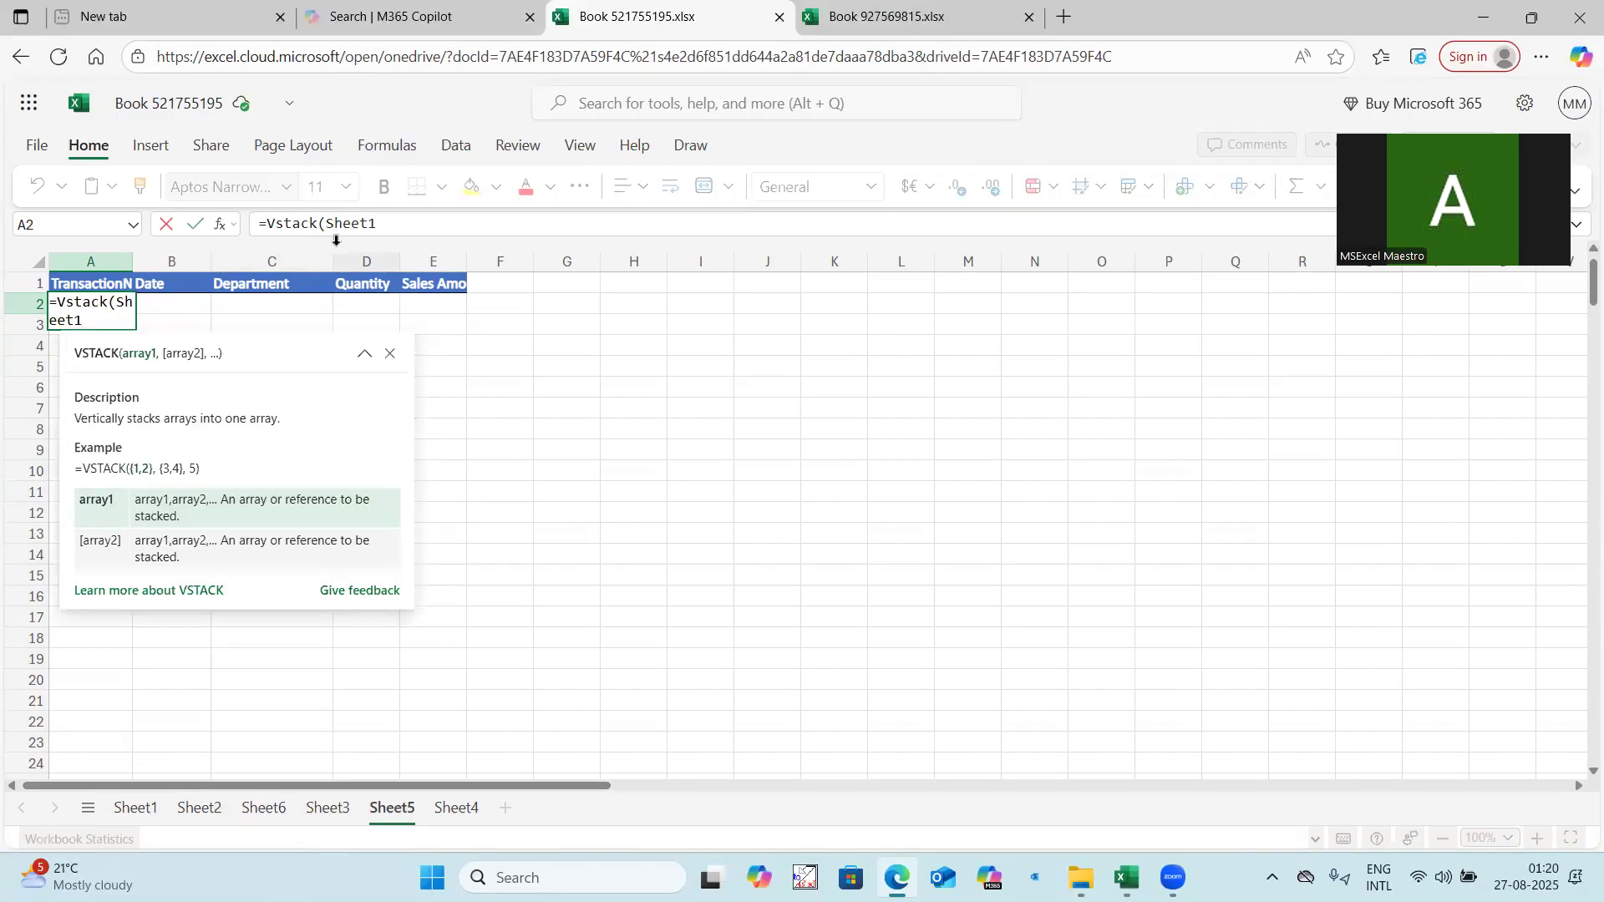
pyautogui.write(':Sheet')
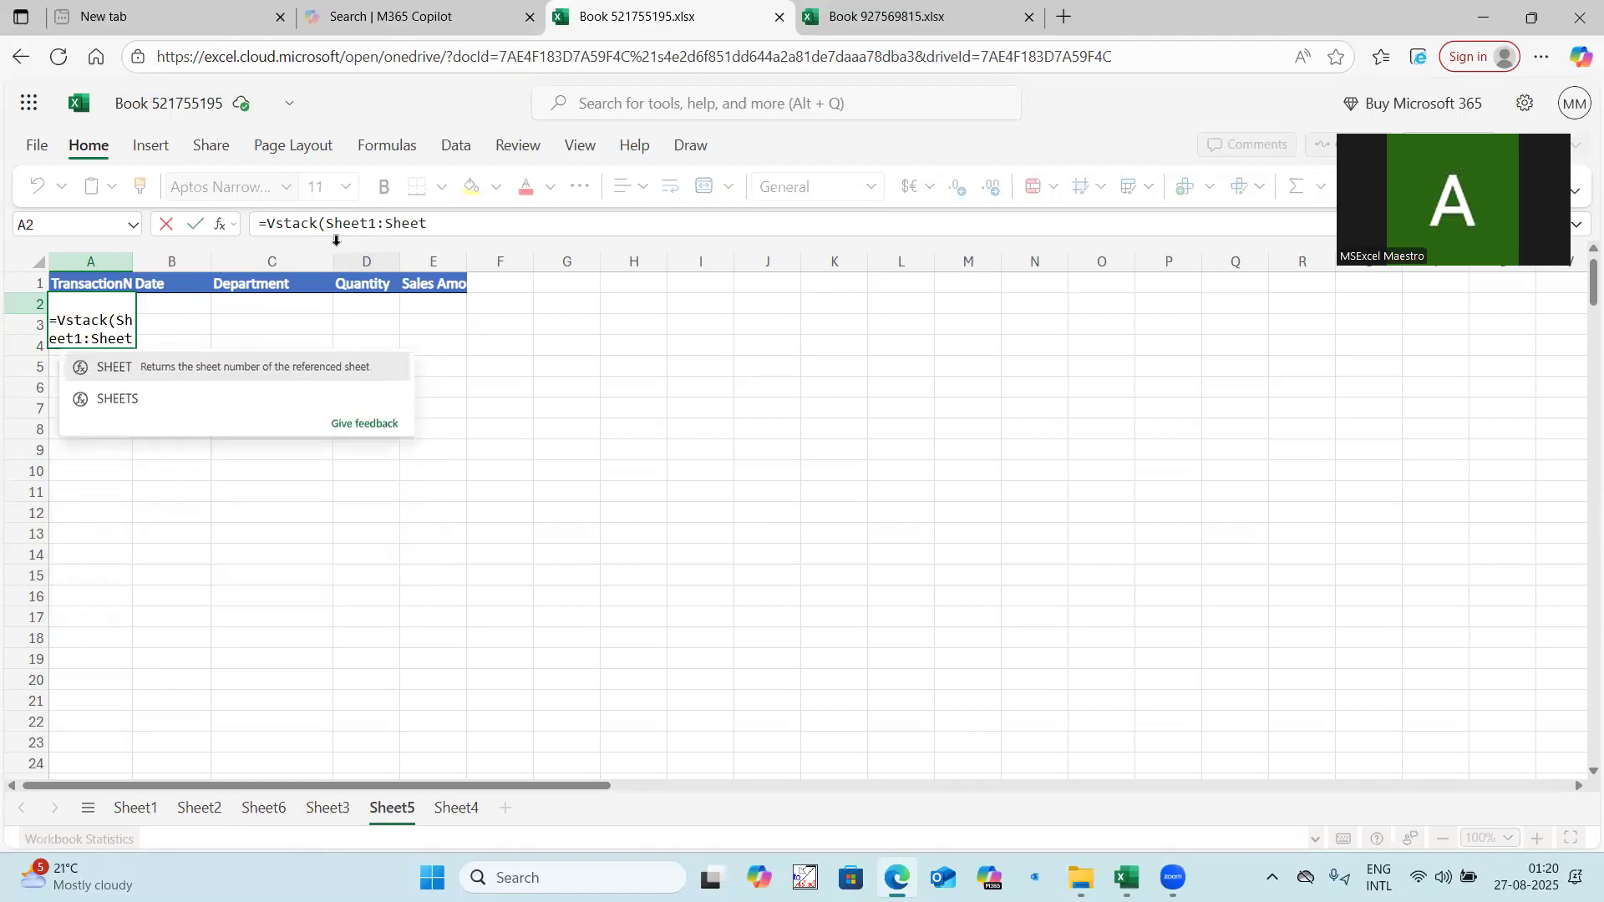
pyautogui.write('3!A')
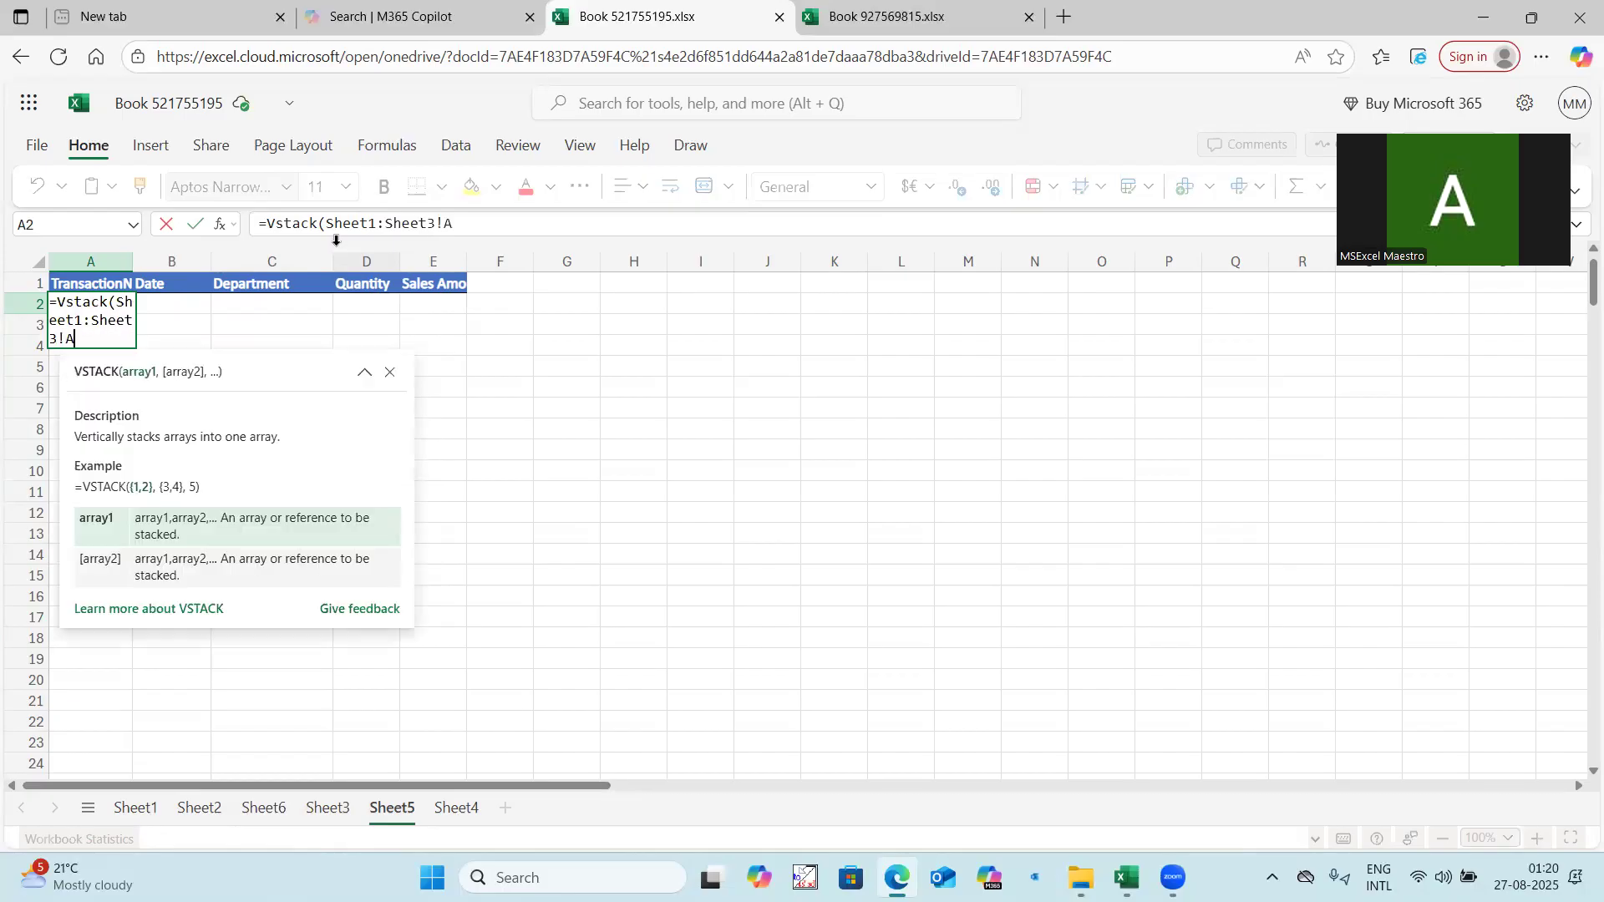
pyautogui.write('2:E1')
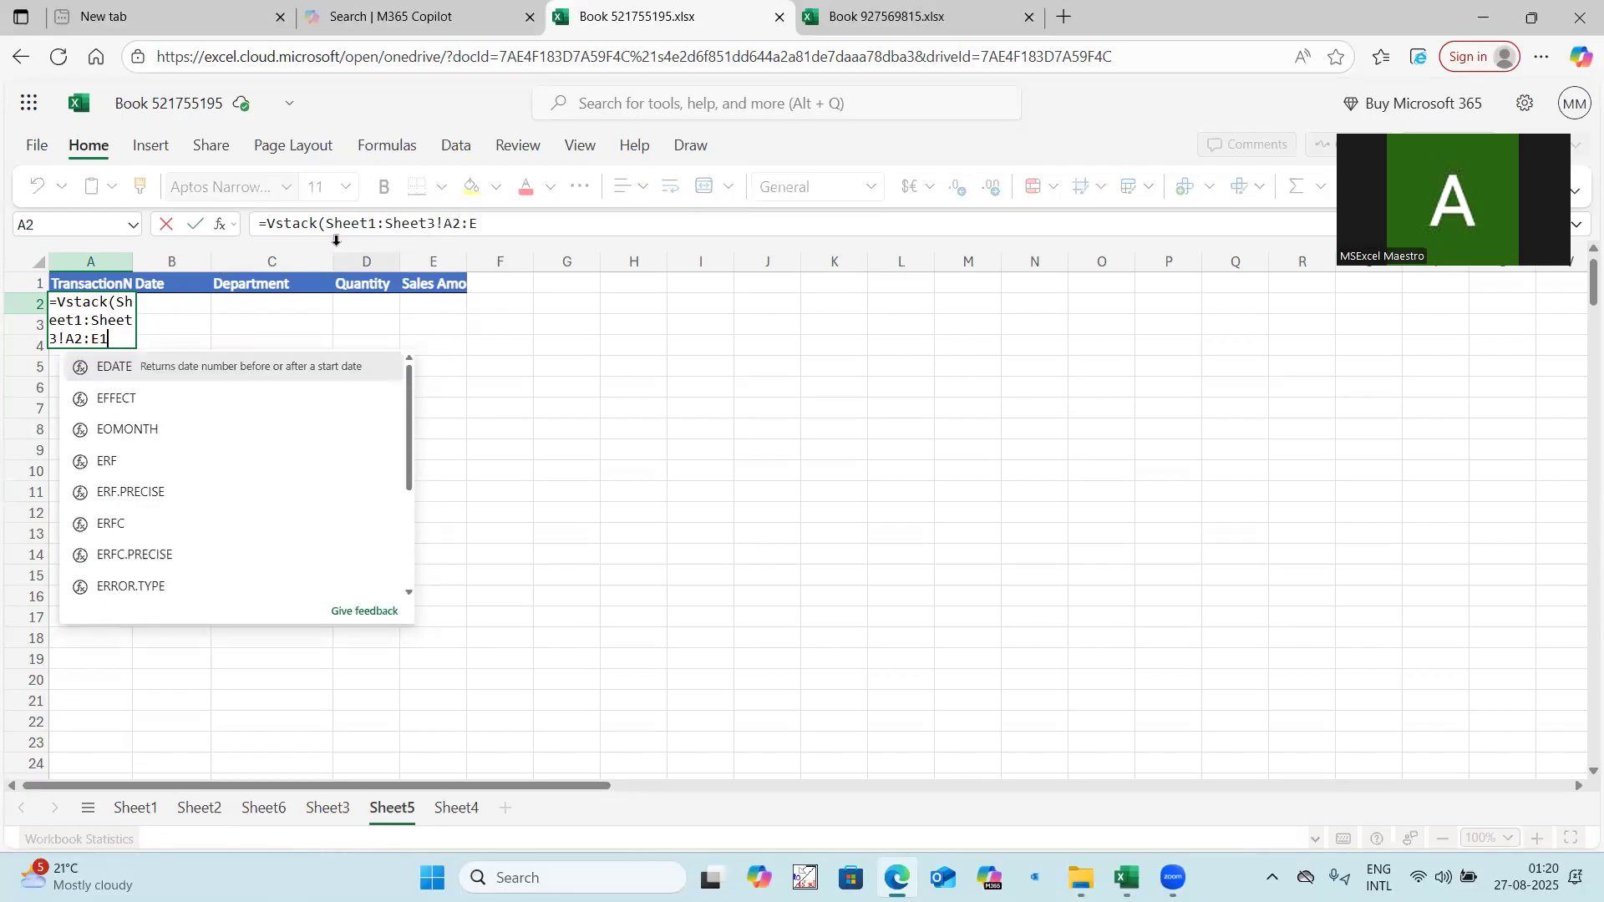
pyautogui.write('0000)')
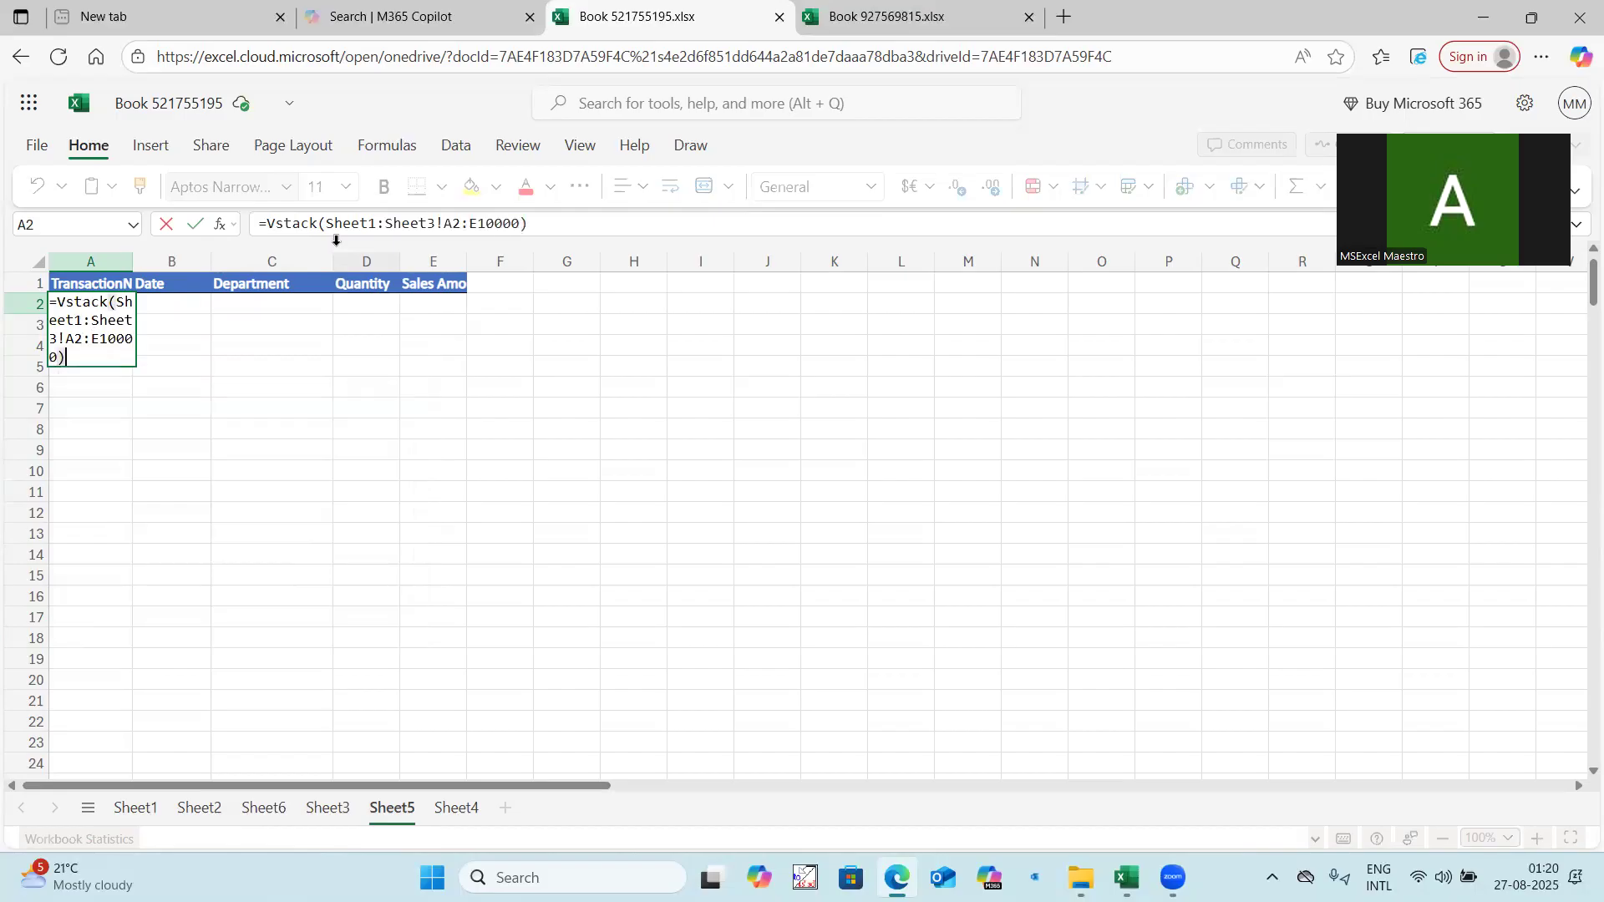
pyautogui.press('Return')
# Extend the range in the VSTACK formula in A2 to A2:E100000.
pyautogui.scroll(-7, 238, 486)
pyautogui.scroll(-20, 238, 489)
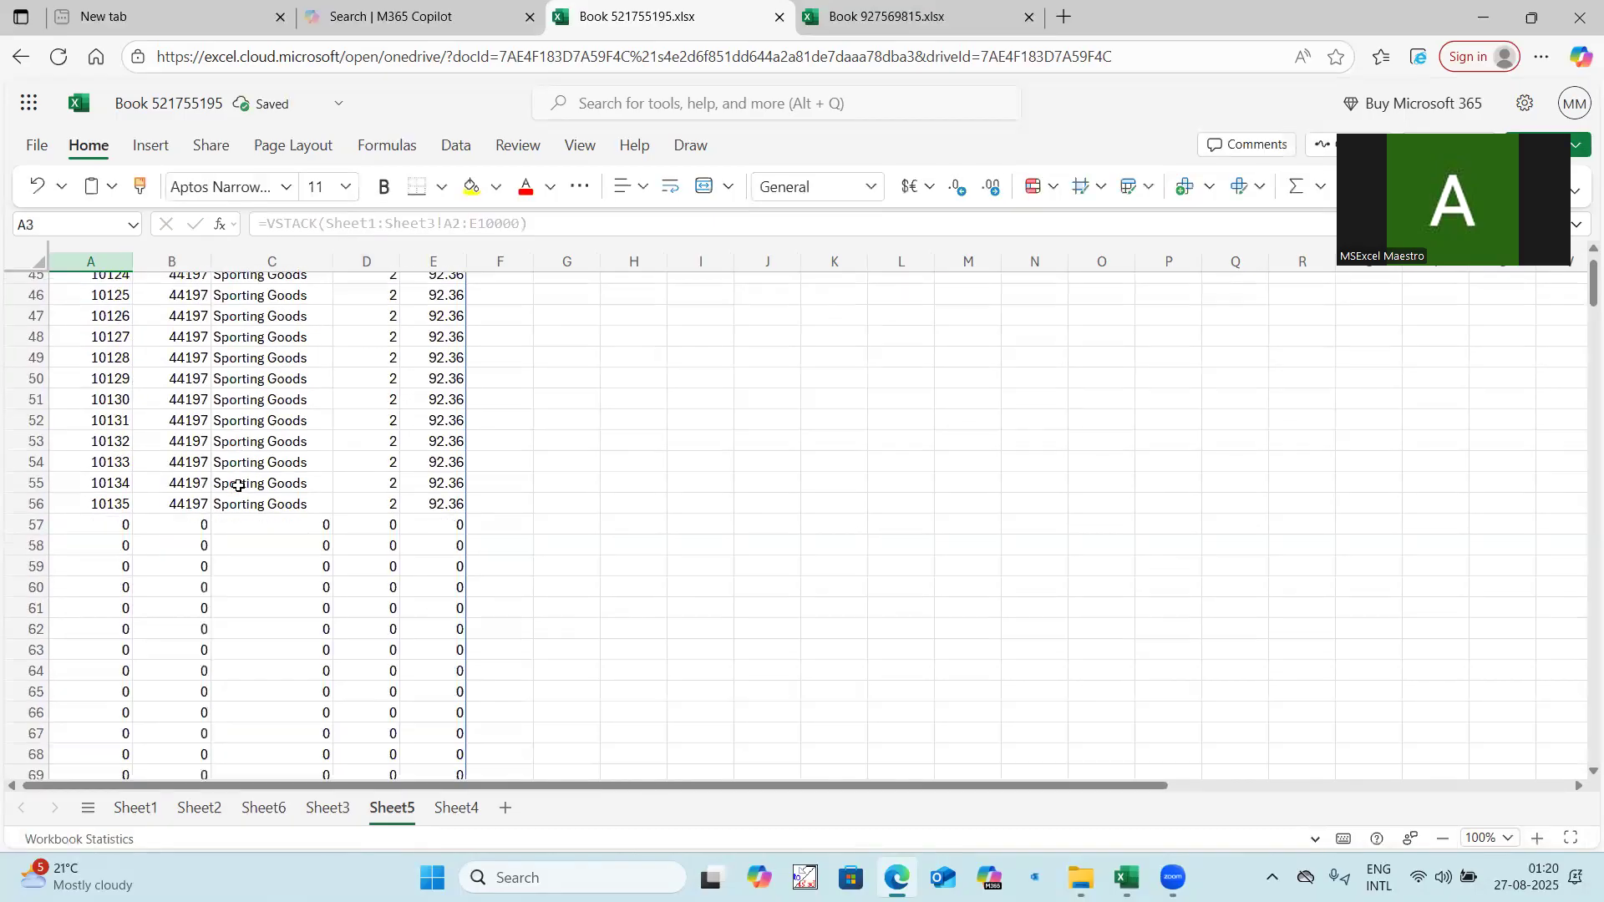
pyautogui.scroll(-12, 238, 499)
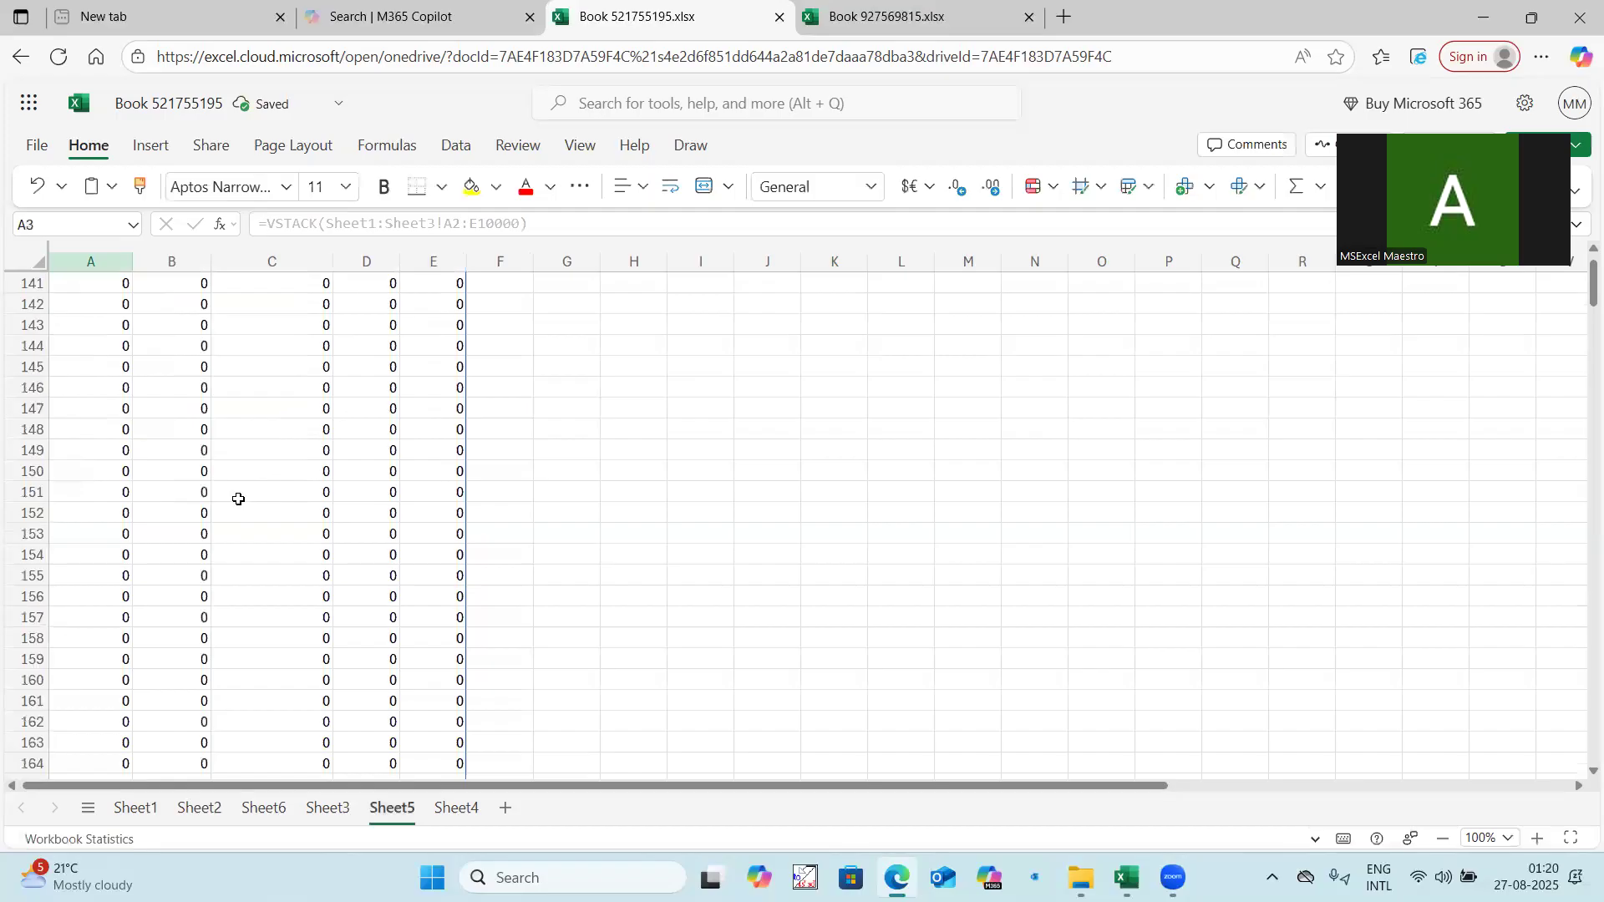
pyautogui.scroll(20, 240, 473)
pyautogui.scroll(18, 244, 468)
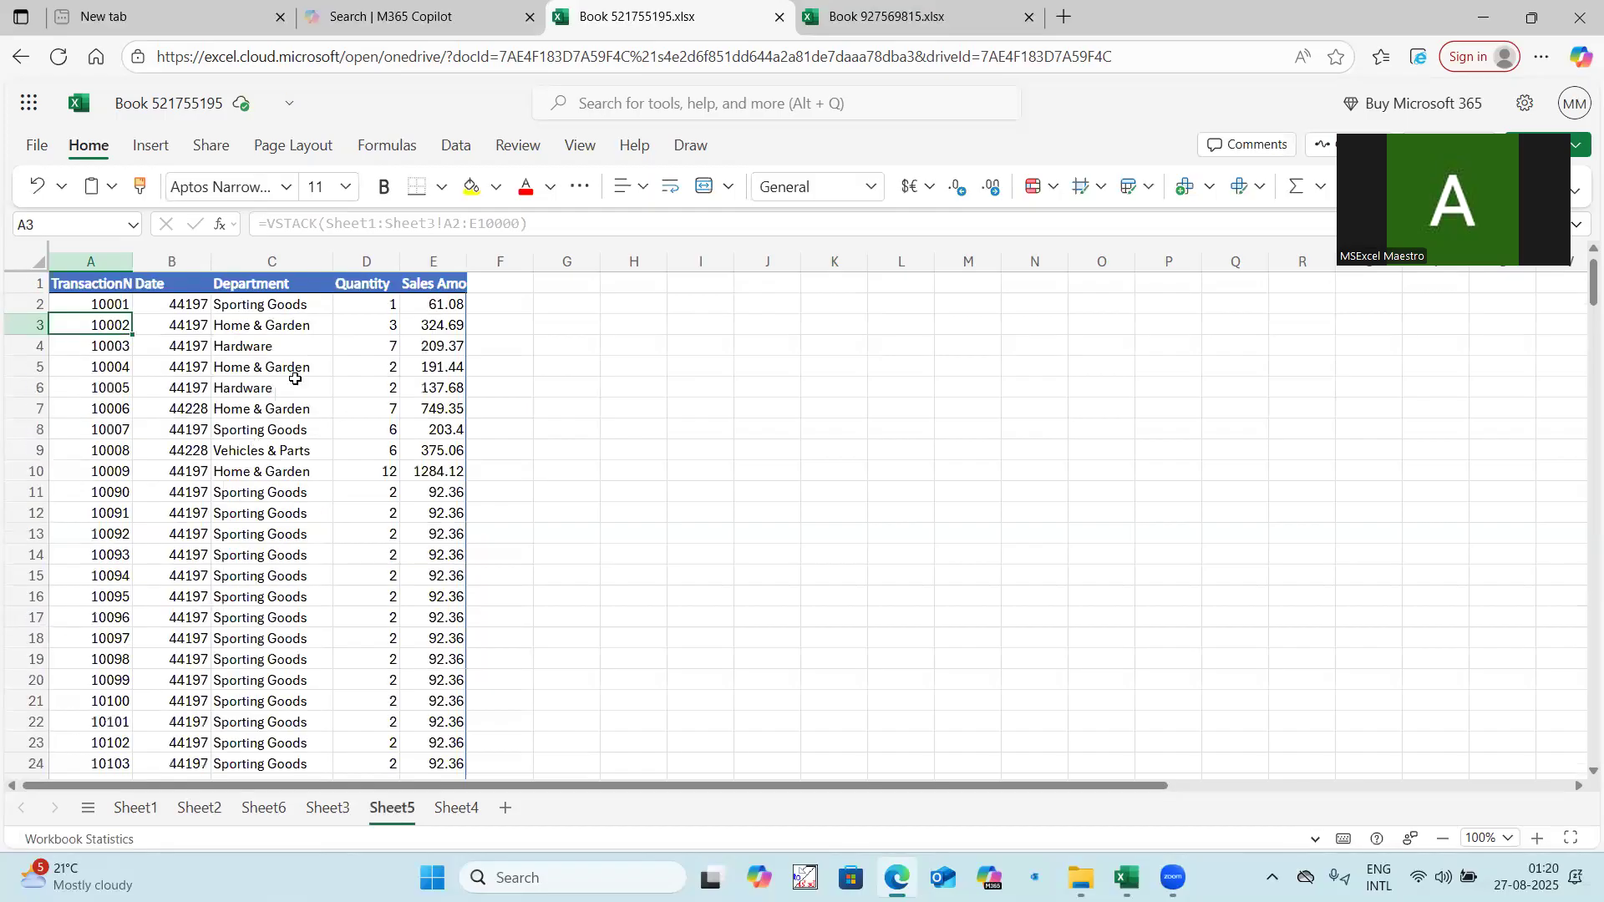
pyautogui.click(113, 303)
pyautogui.click(516, 222)
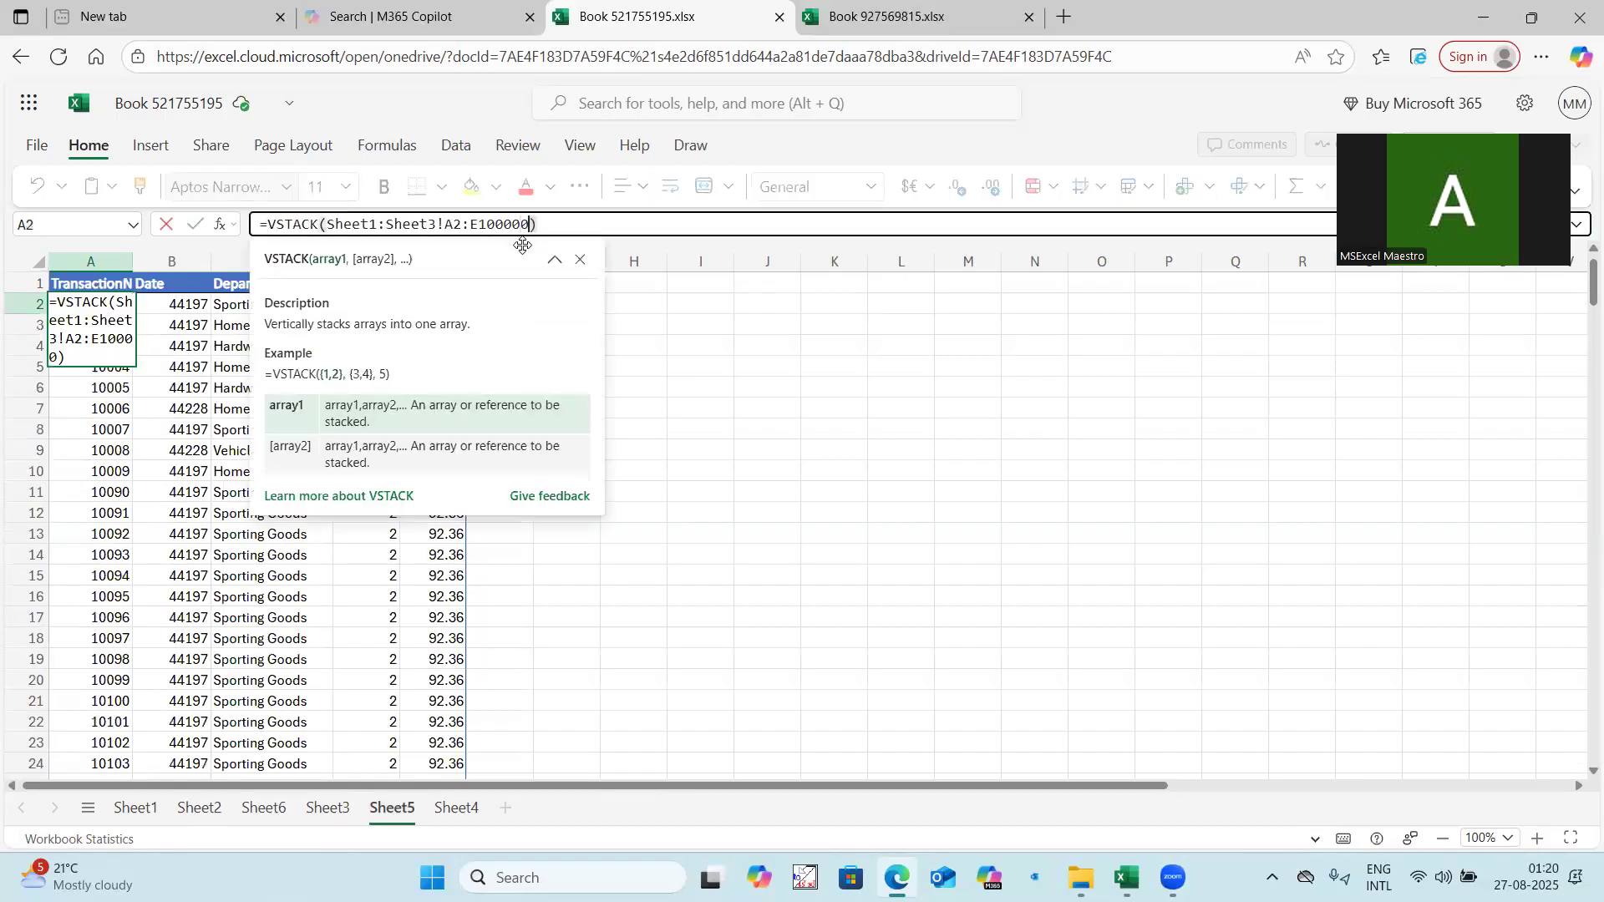
pyautogui.press('Return')
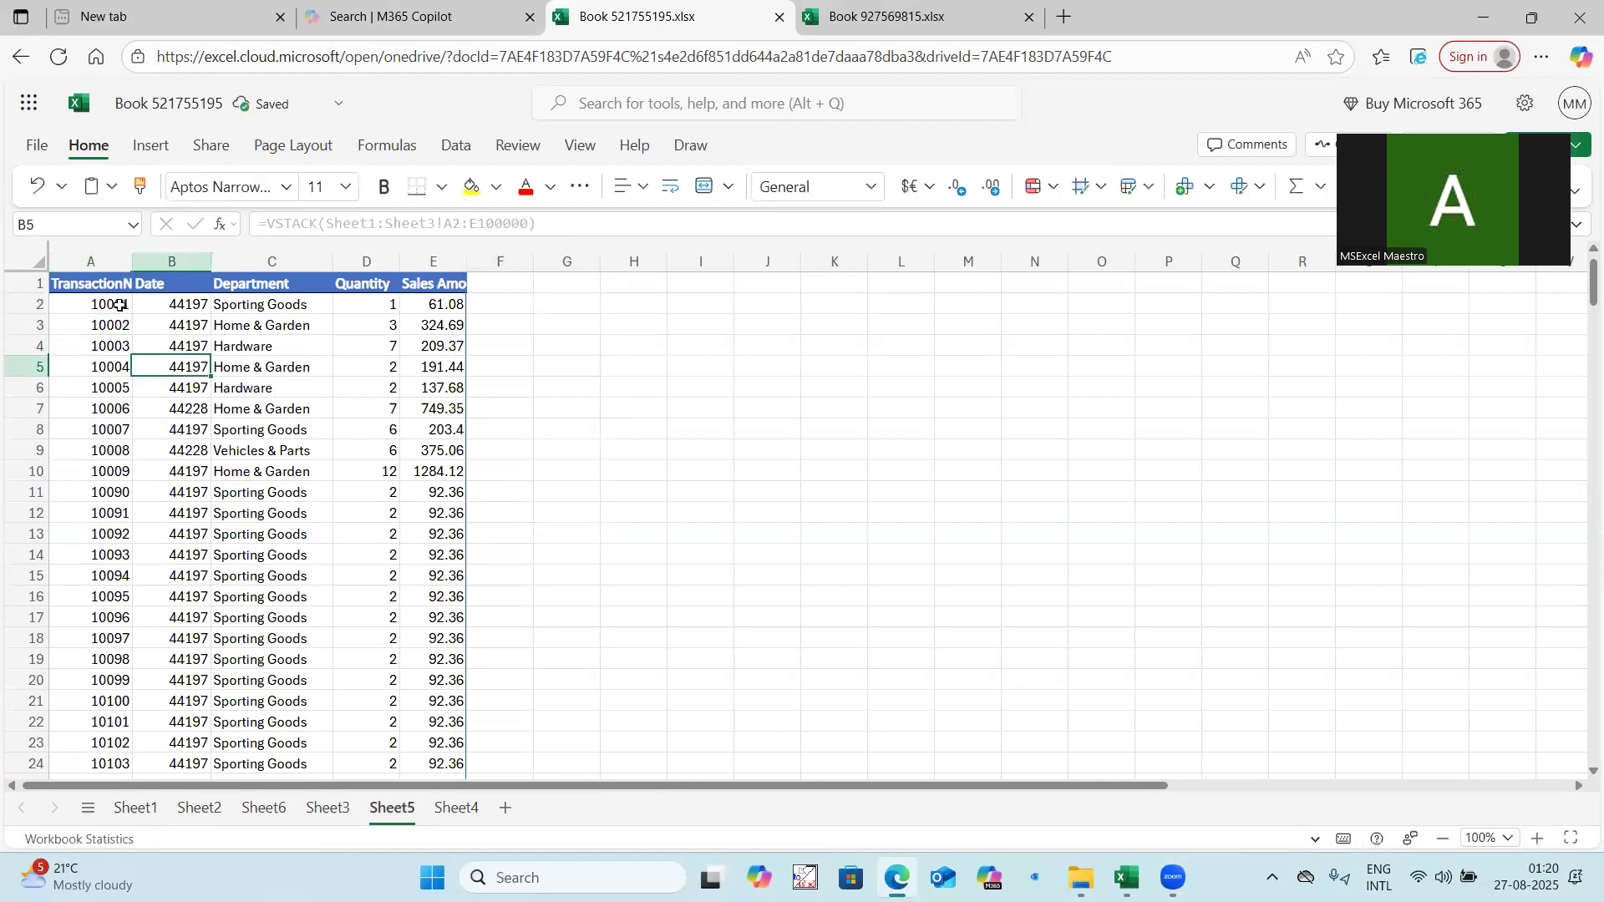
# Examine the VSTACK output below A2 for what fills the rows past the last record.
pyautogui.click(118, 303)
pyautogui.scroll(-7, 118, 436)
pyautogui.scroll(-20, 118, 436)
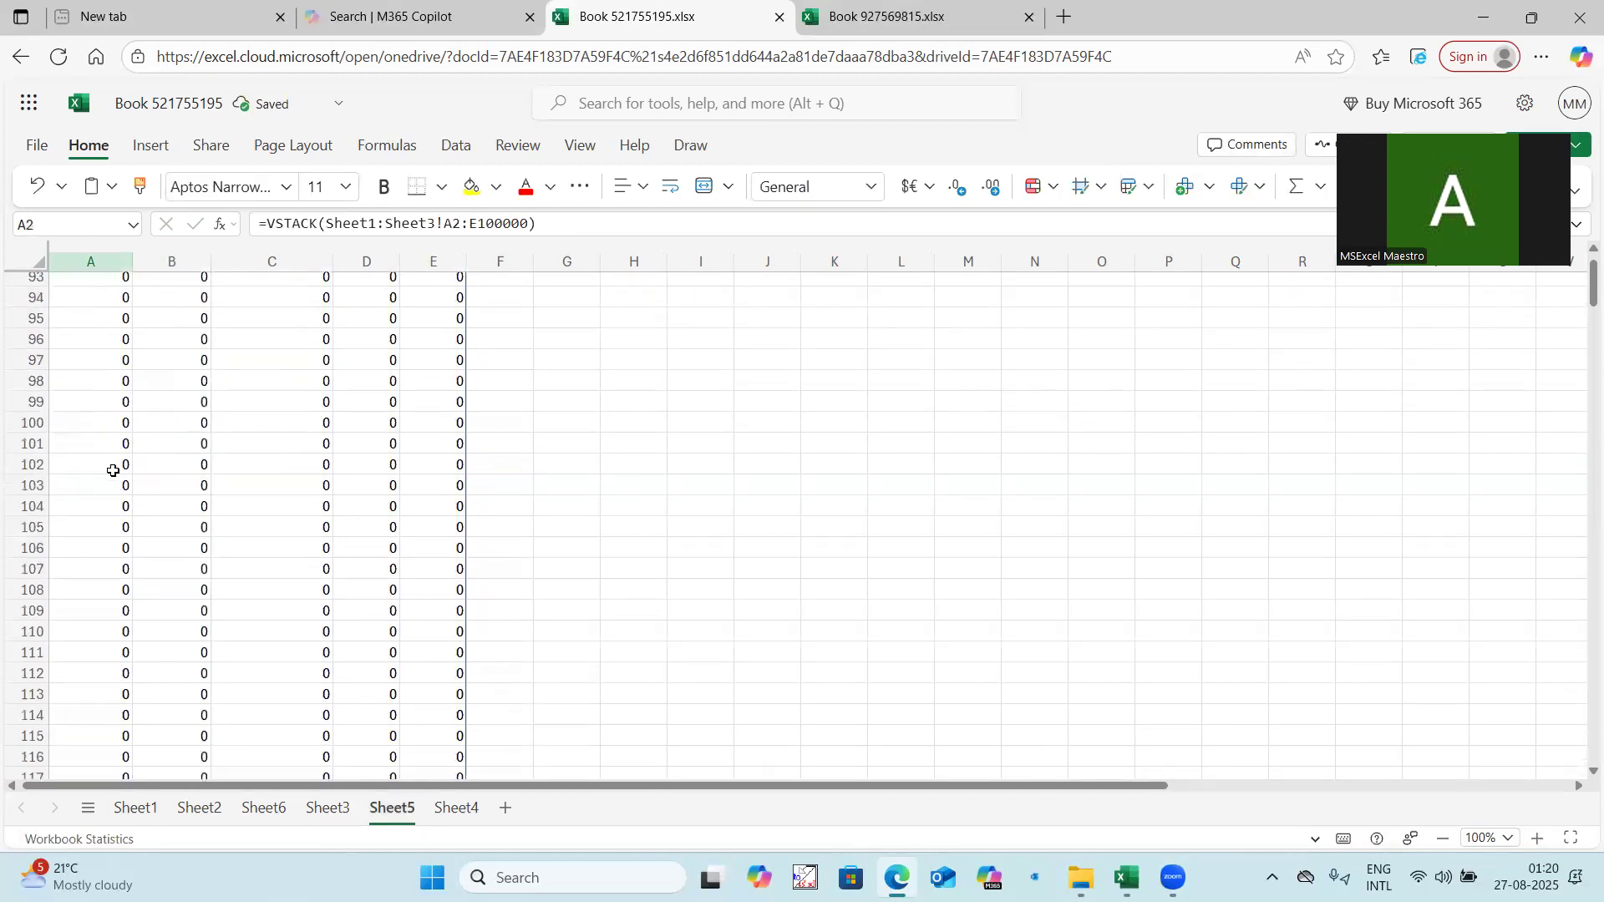
pyautogui.scroll(20, 145, 450)
pyautogui.scroll(3, 145, 450)
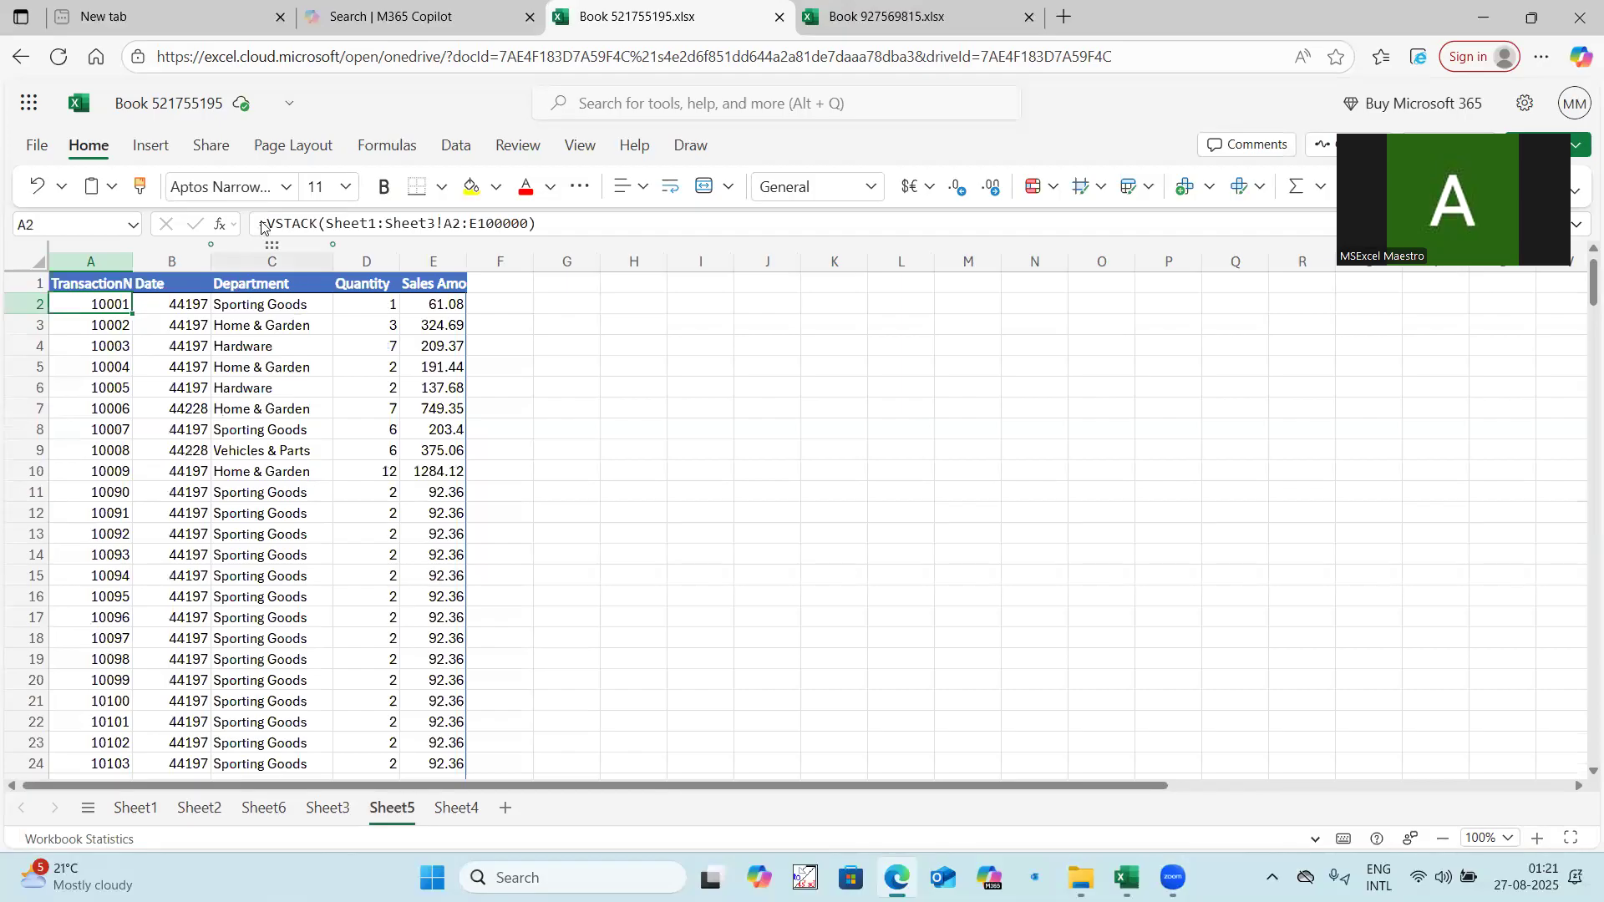
pyautogui.moveTo(265, 226)
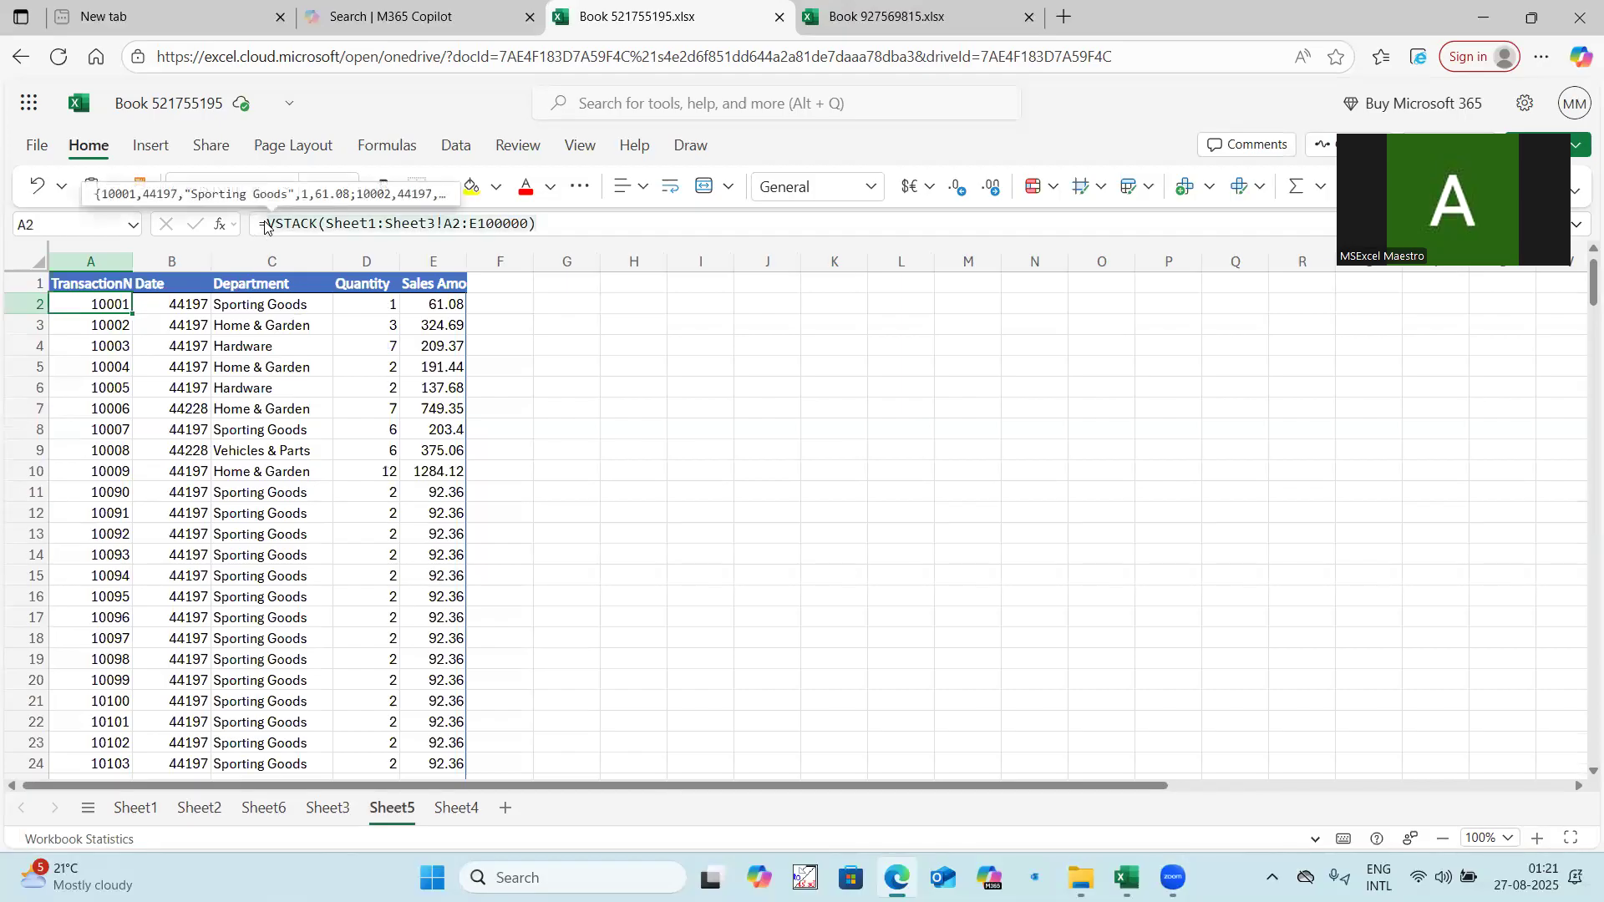
pyautogui.scroll(-7, 116, 481)
pyautogui.scroll(7, 119, 493)
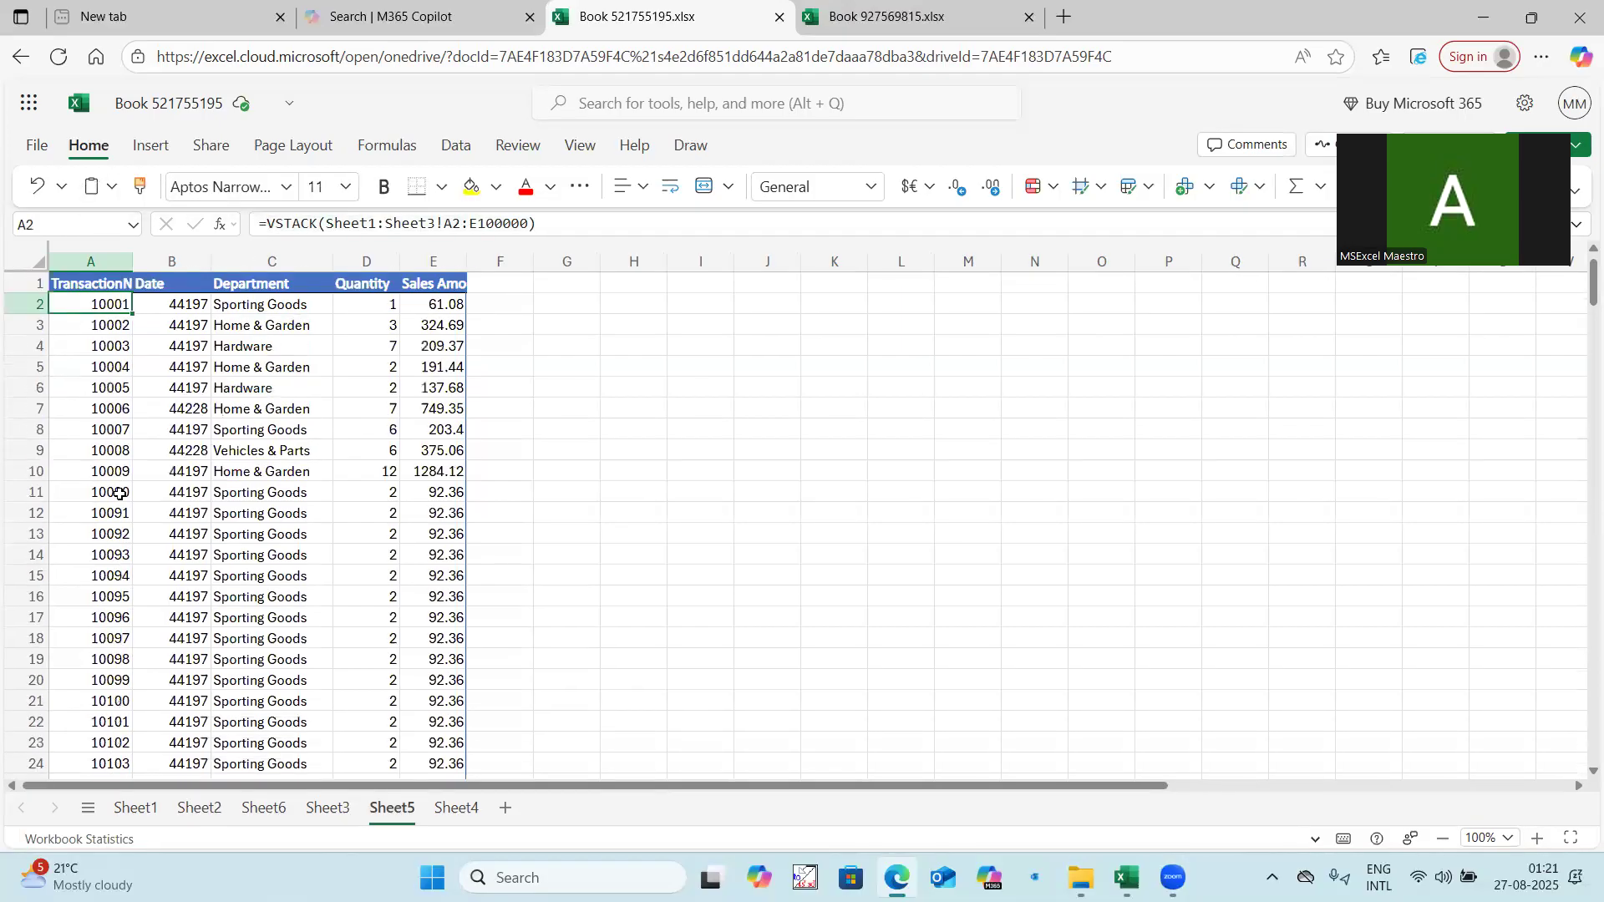
# Wrap the formula in A2 in TRIMRANGE, giving =TRIMRANGE(VSTACK(Sheet1:Sheet3!A2:E100000)).
pyautogui.moveTo(267, 224); pyautogui.dragTo(643, 219)
pyautogui.hotkey('ctrl', 'c')
pyautogui.press('BackSpace')
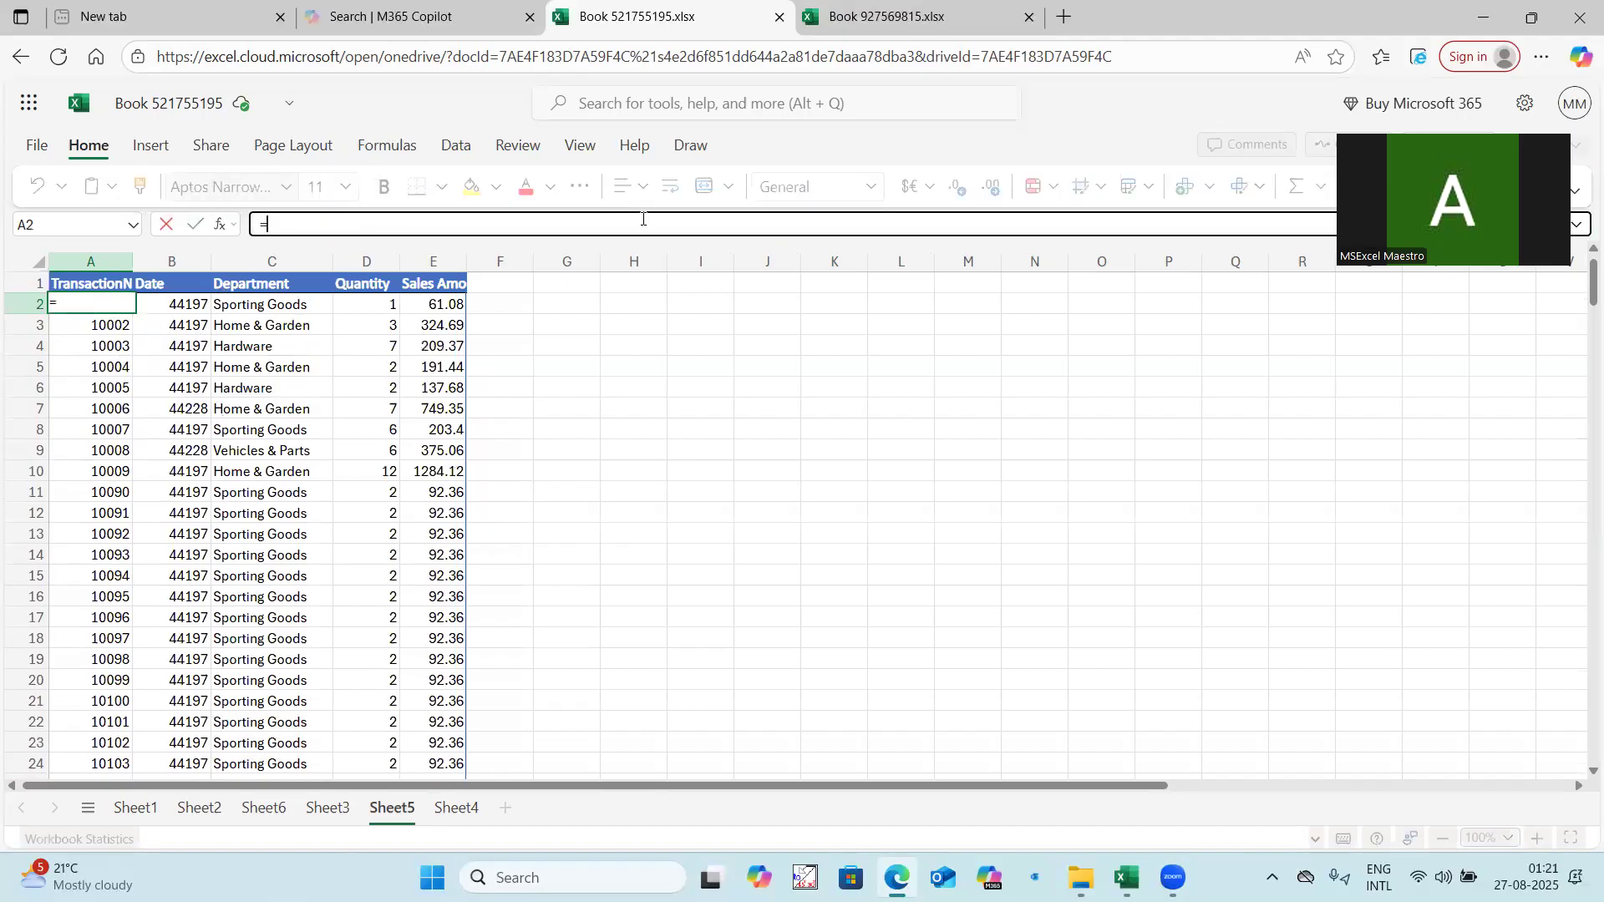
pyautogui.write('trimrange')
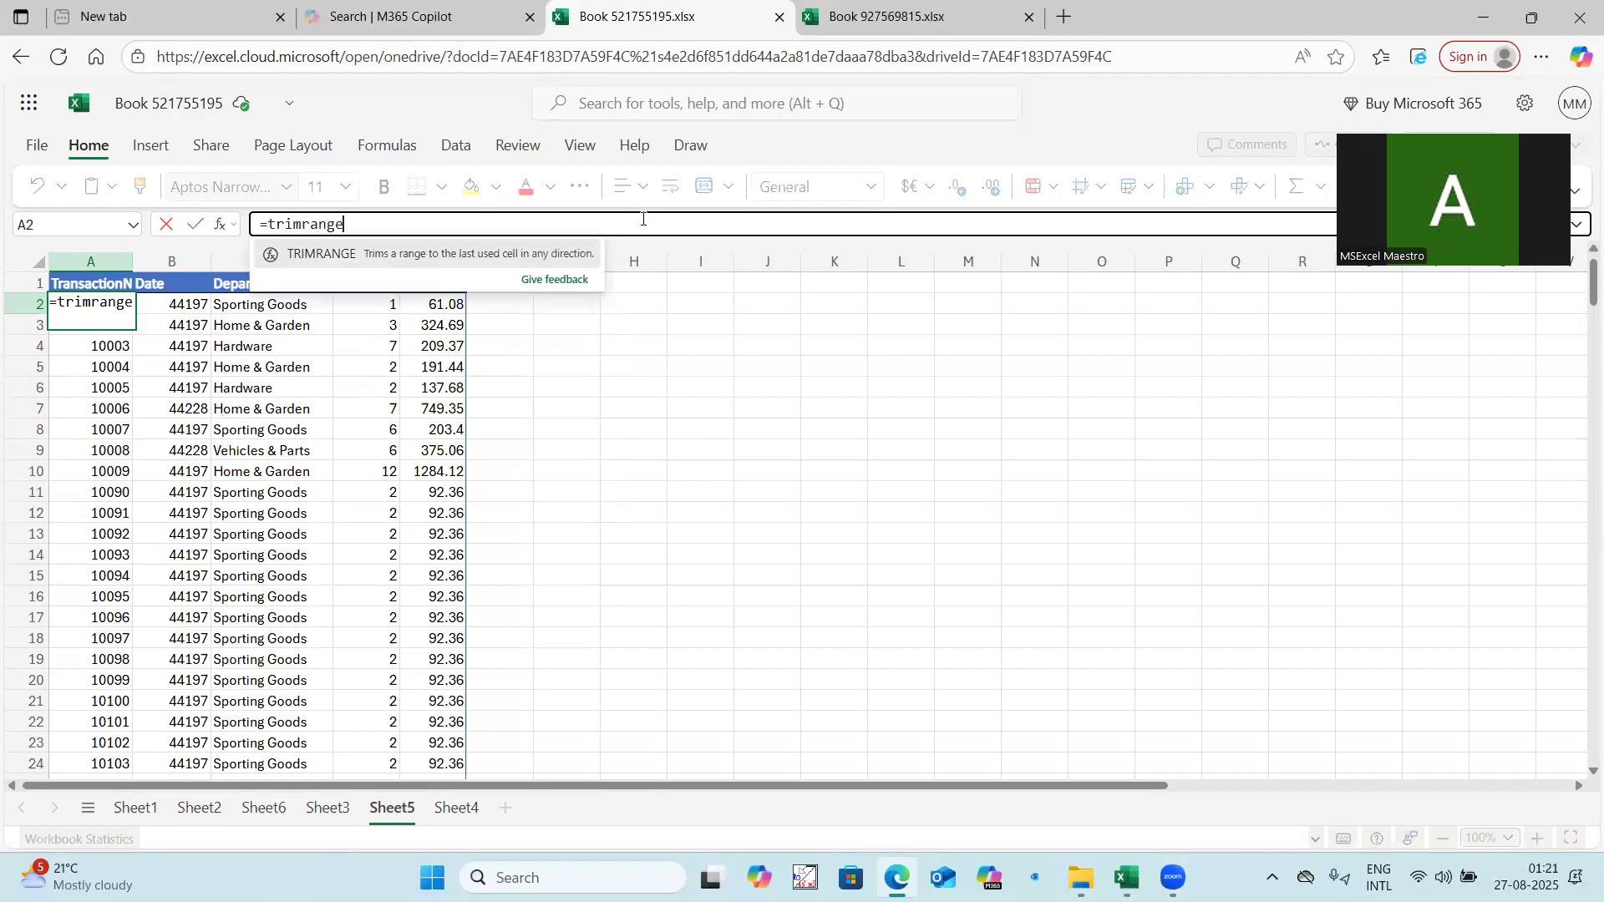
pyautogui.write('(')
pyautogui.hotkey('ctrl', 'v')
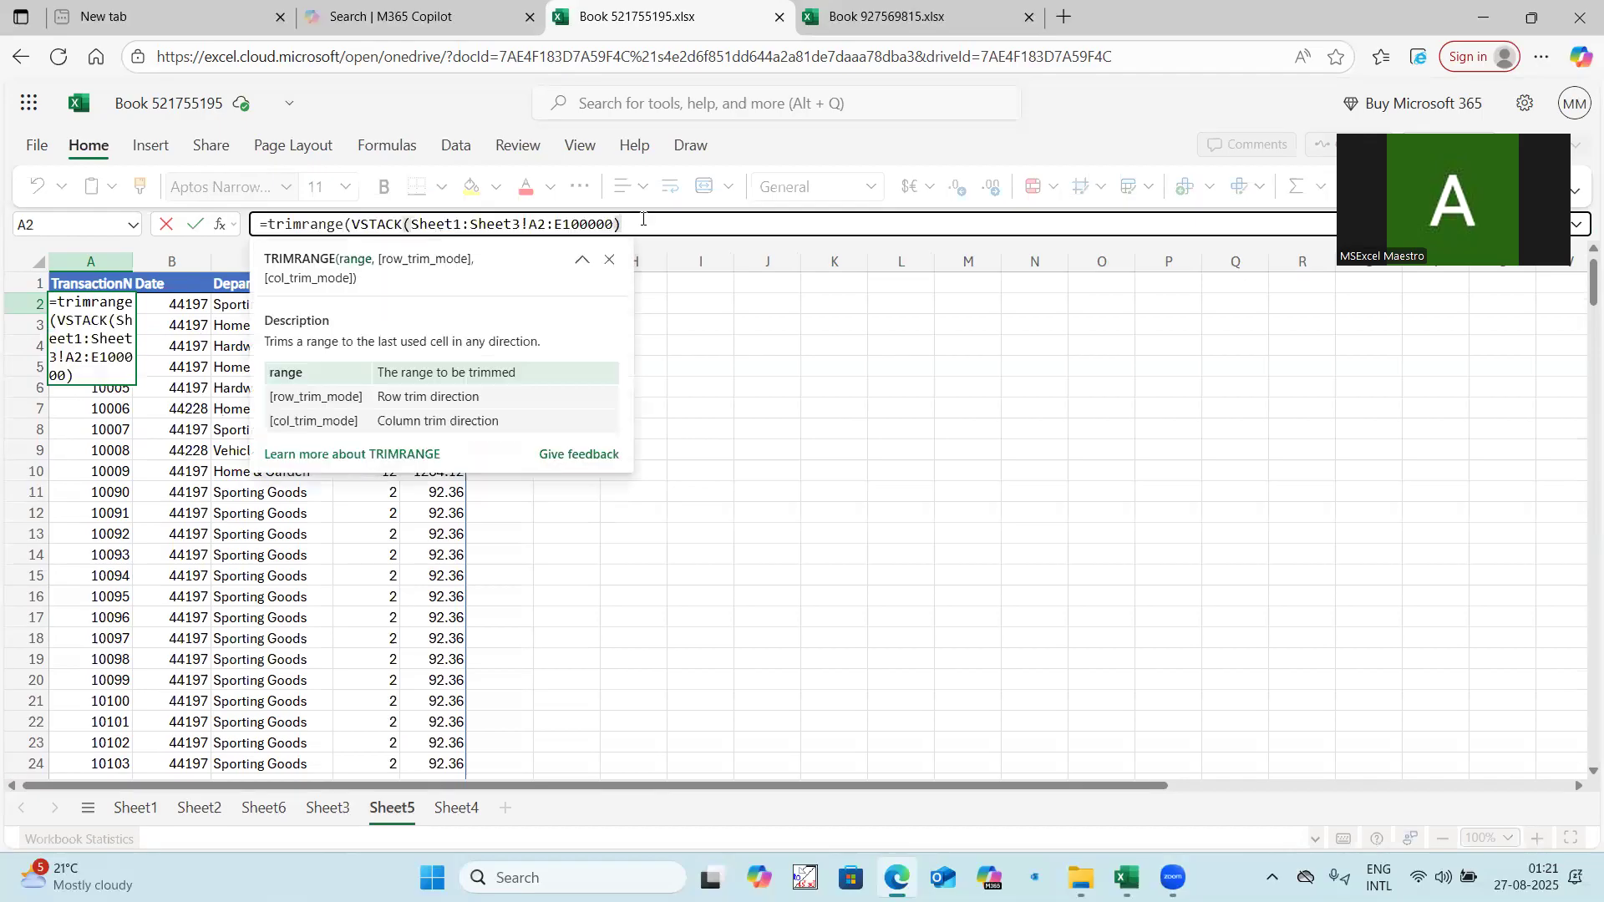
pyautogui.write(',,')
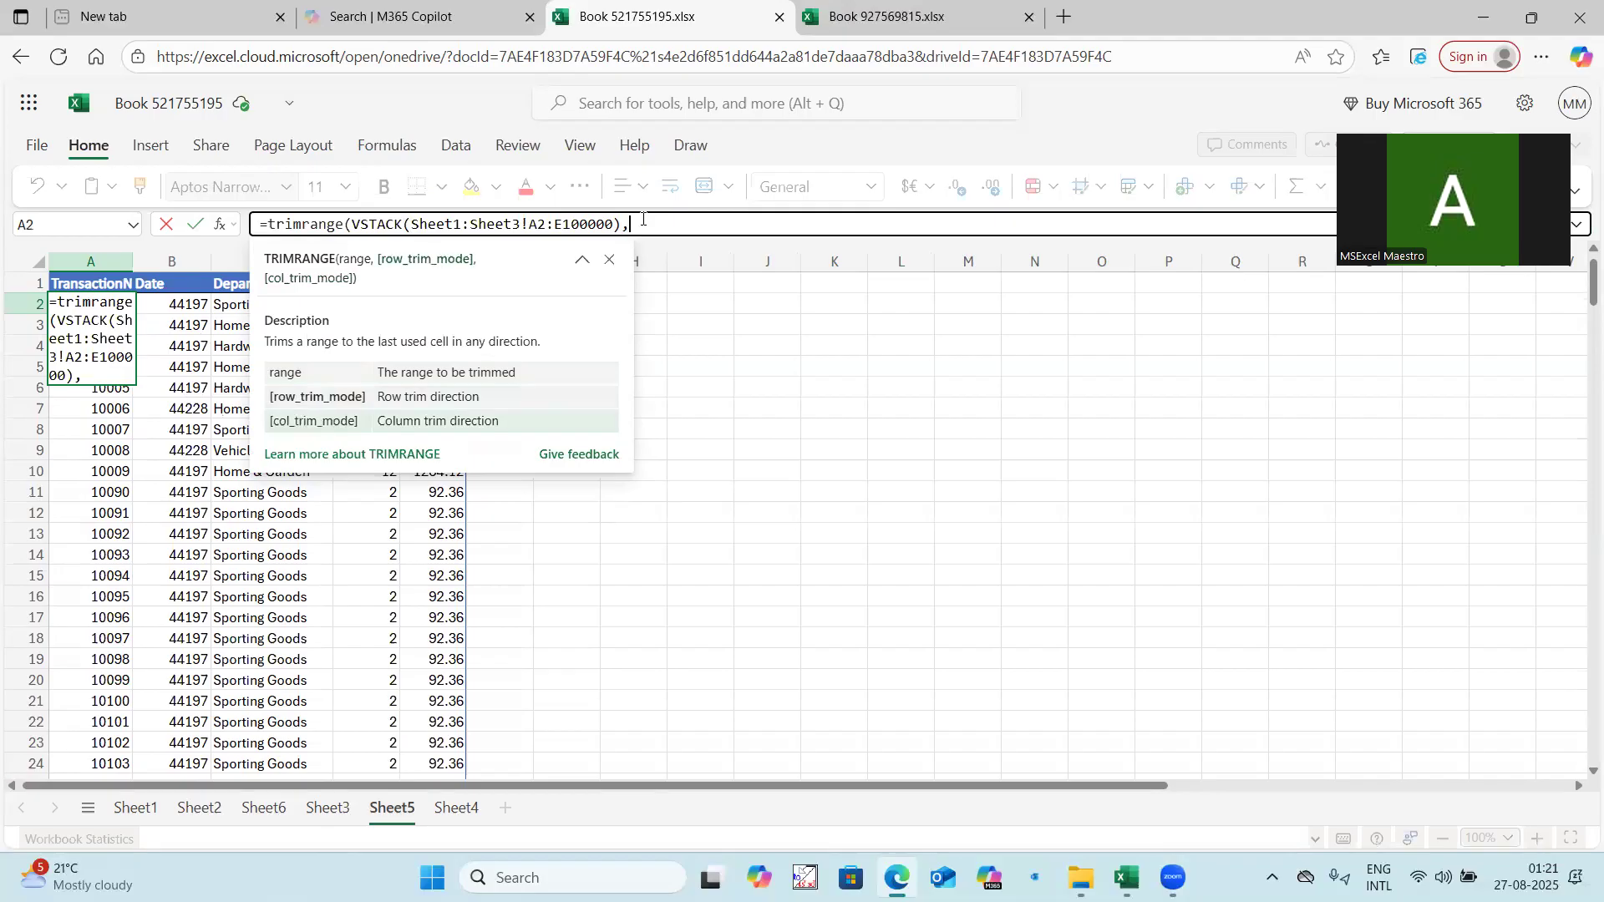
pyautogui.press('BackSpace')
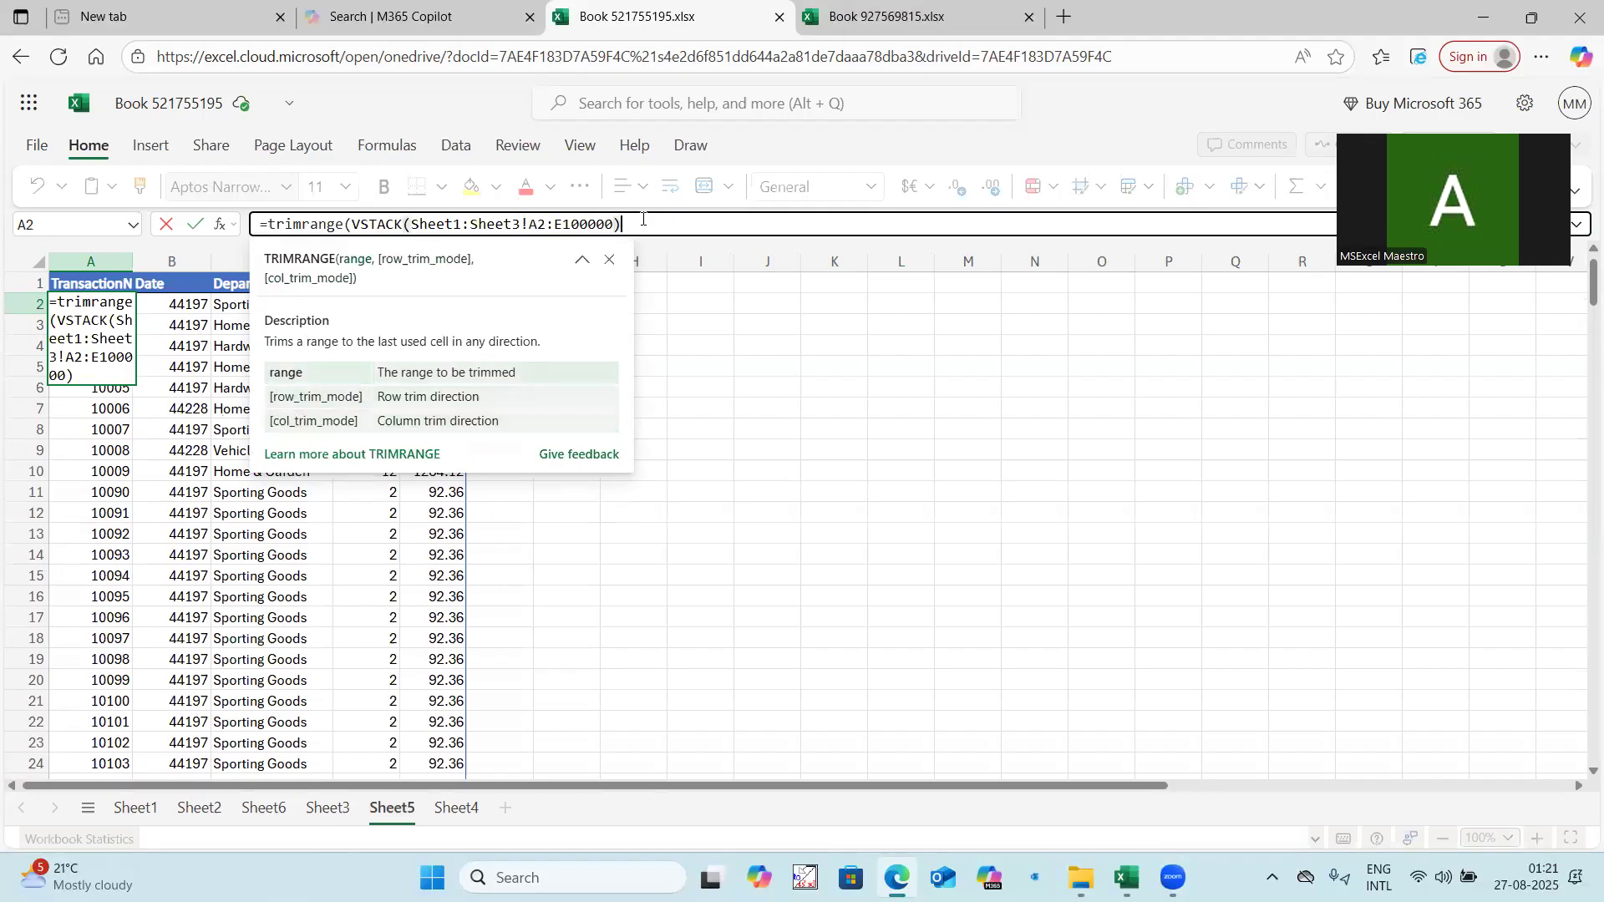
pyautogui.write(')')
pyautogui.press('Return')
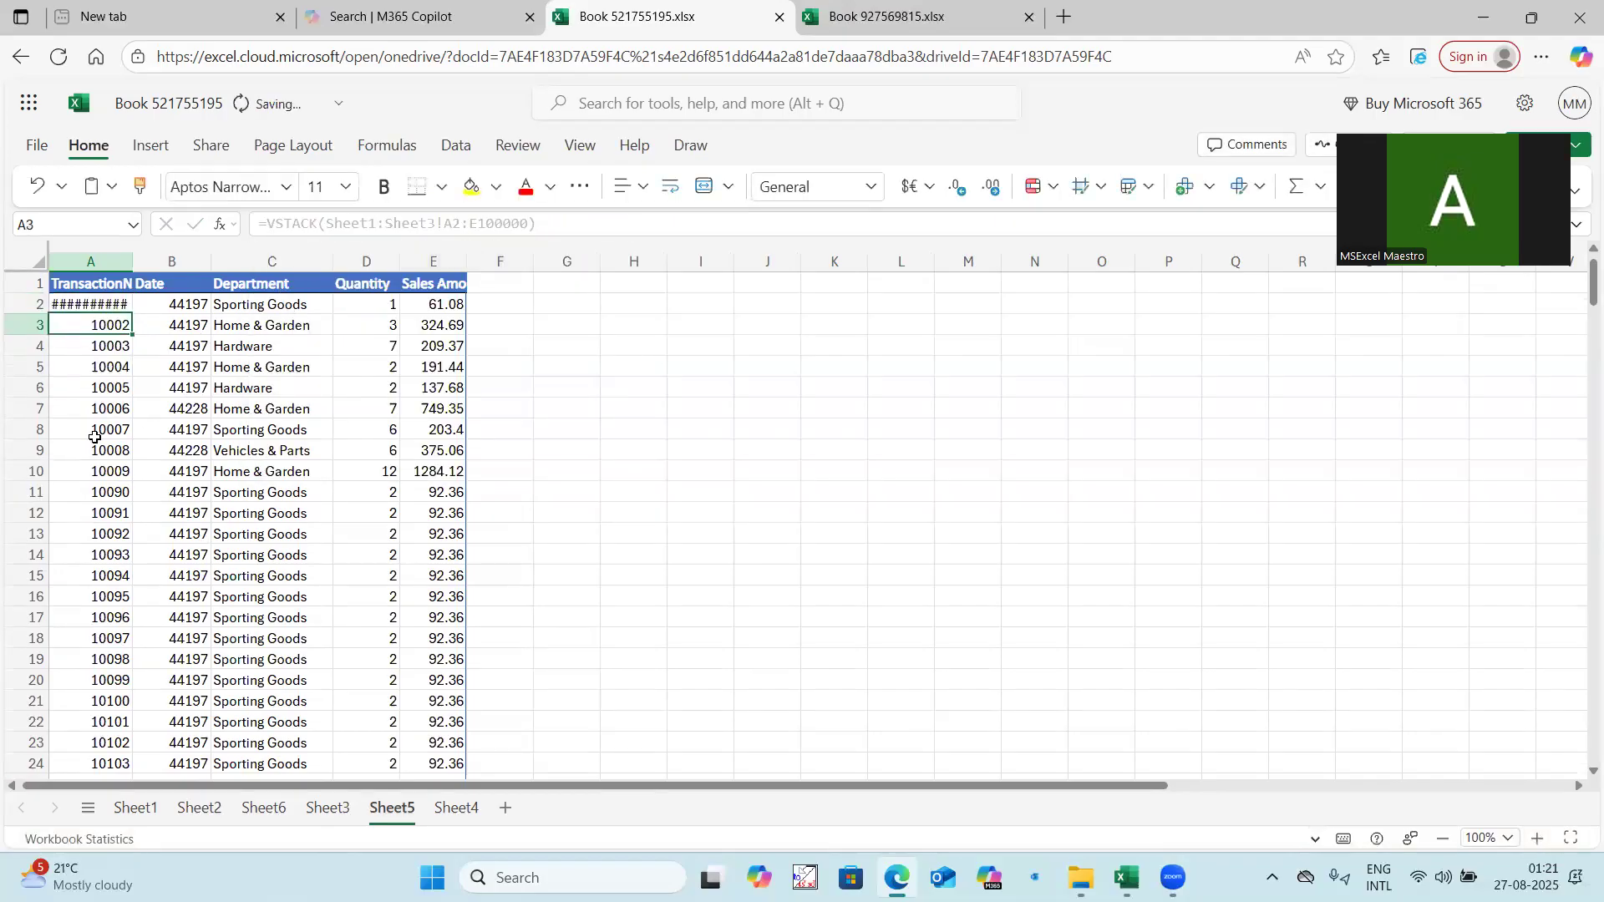
# Shorten the range inside the TRIMRANGE formula in A2 to A2:E1000.
pyautogui.scroll(-20, 102, 335)
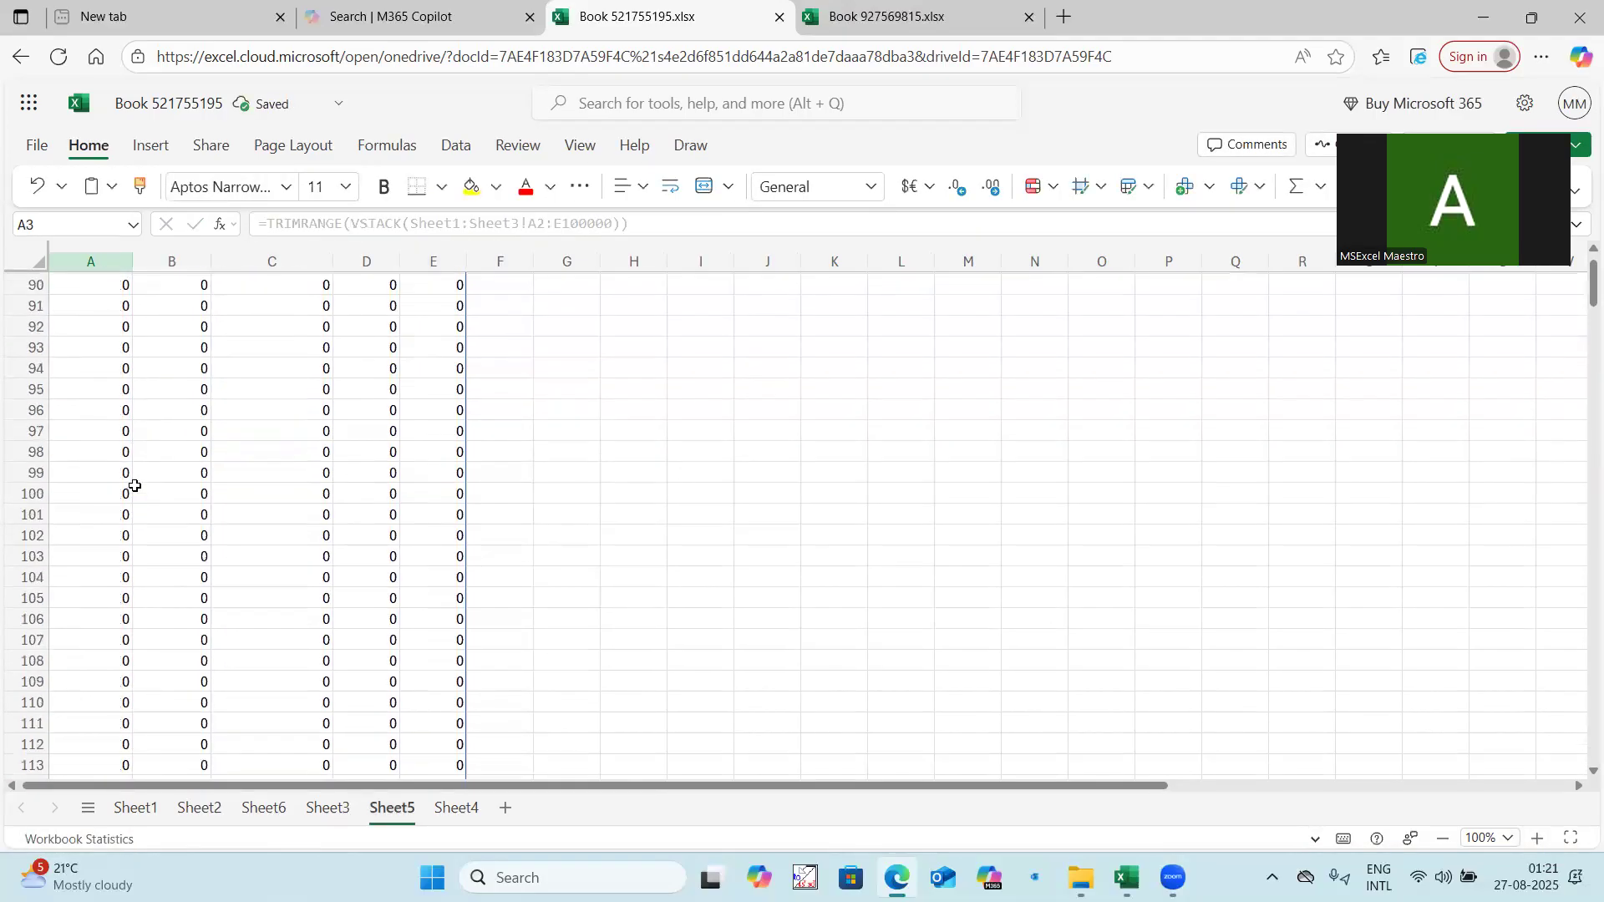
pyautogui.scroll(-20, 134, 485)
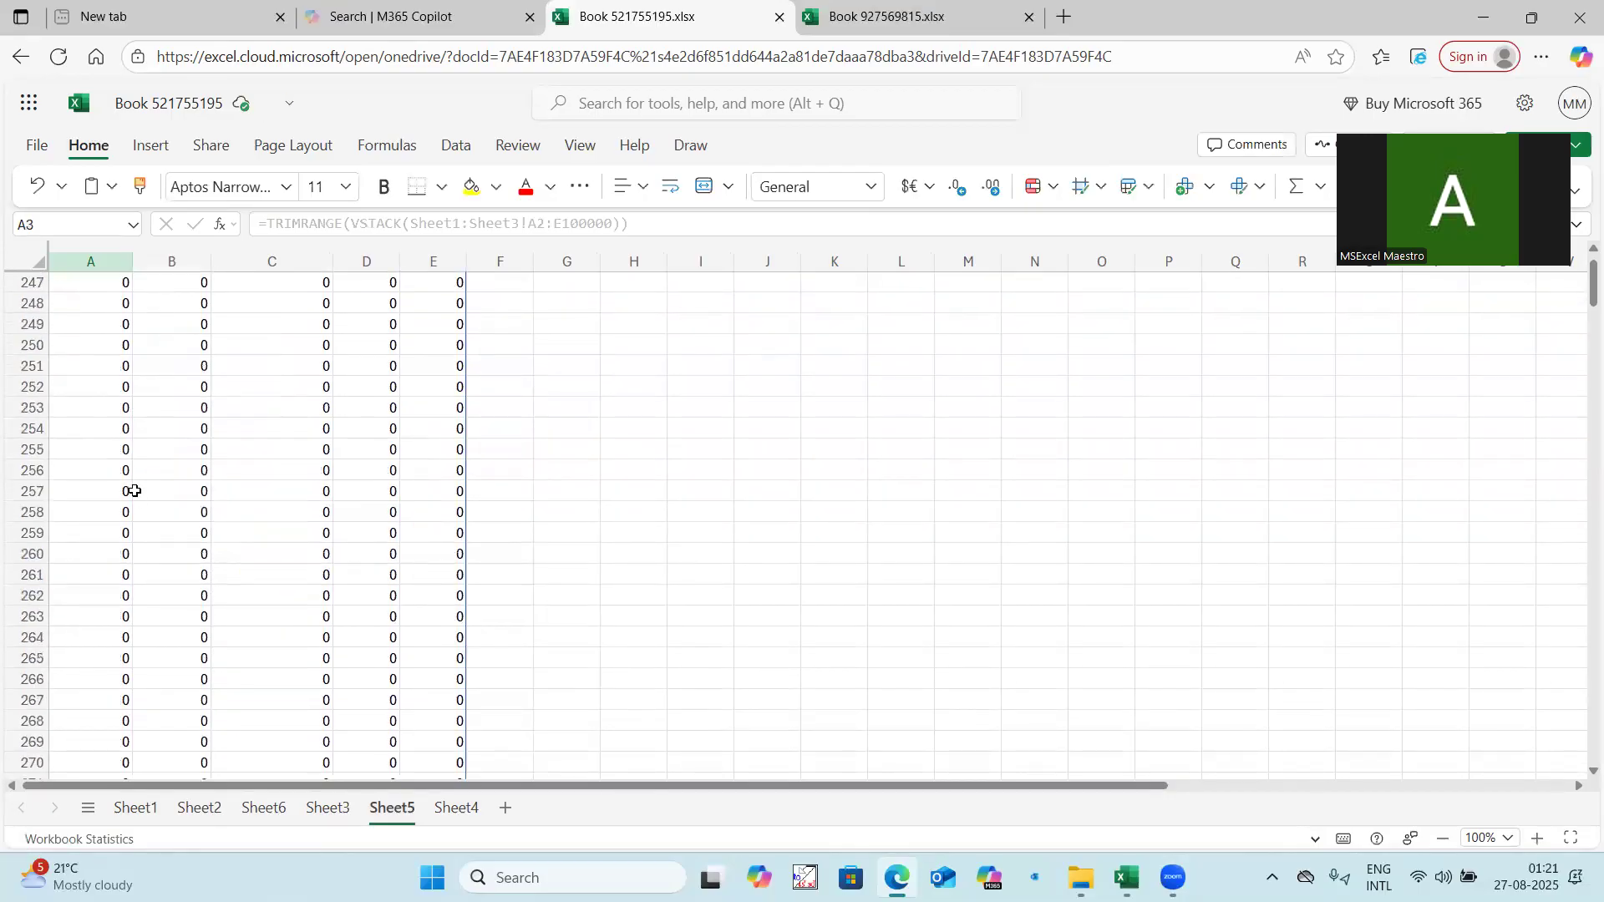
pyautogui.scroll(-20, 1345, 485)
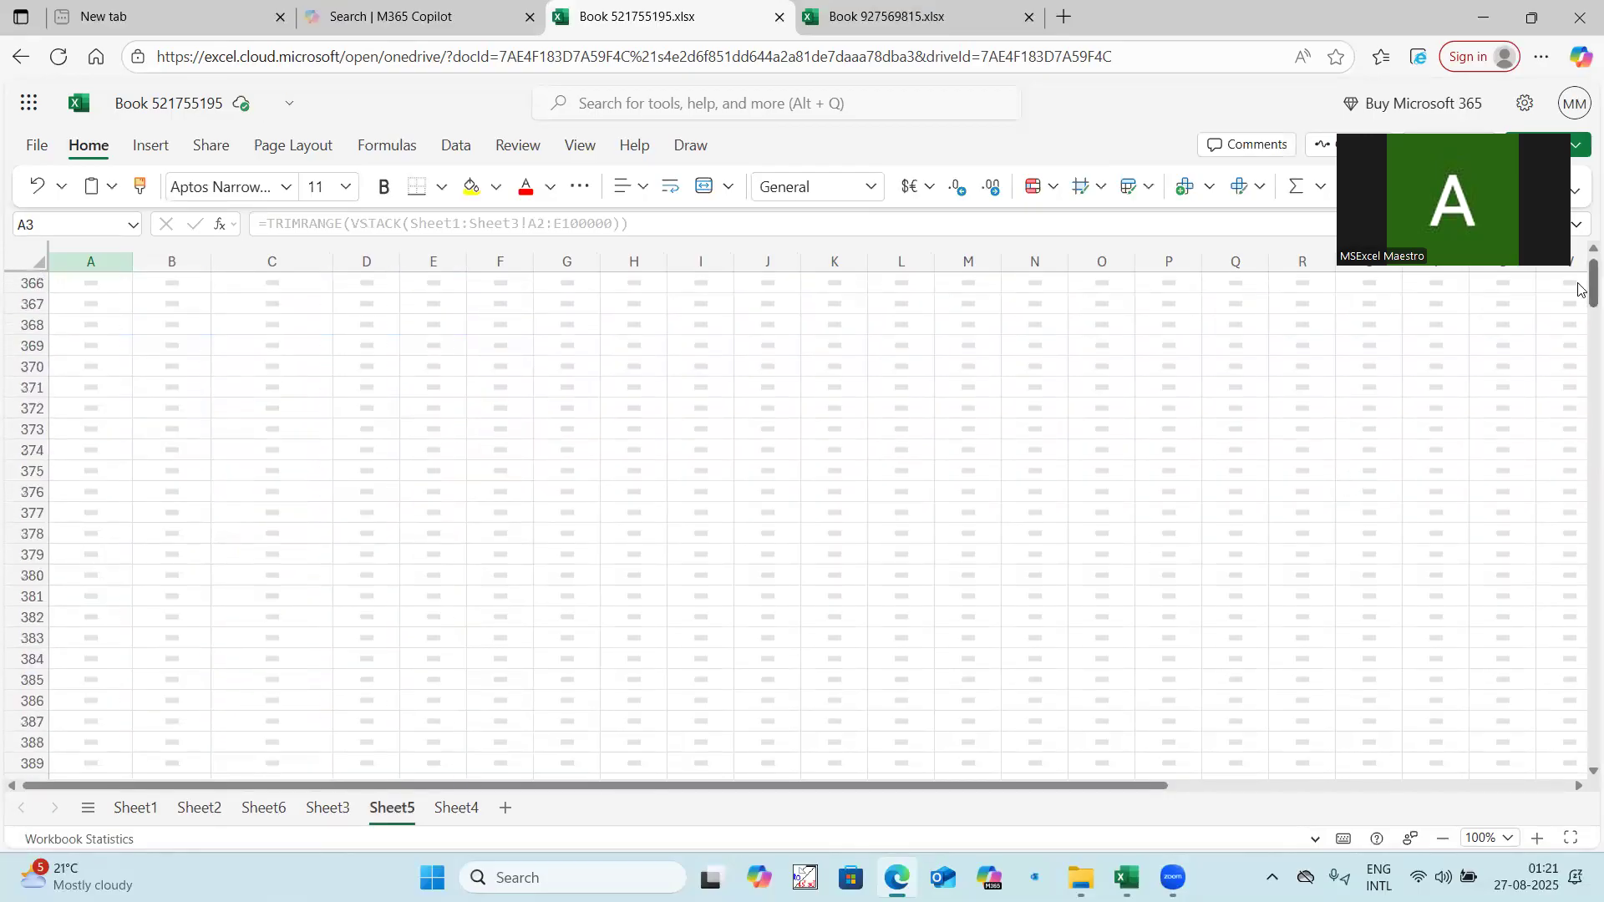
pyautogui.moveTo(1581, 337); pyautogui.dragTo(1581, 240)
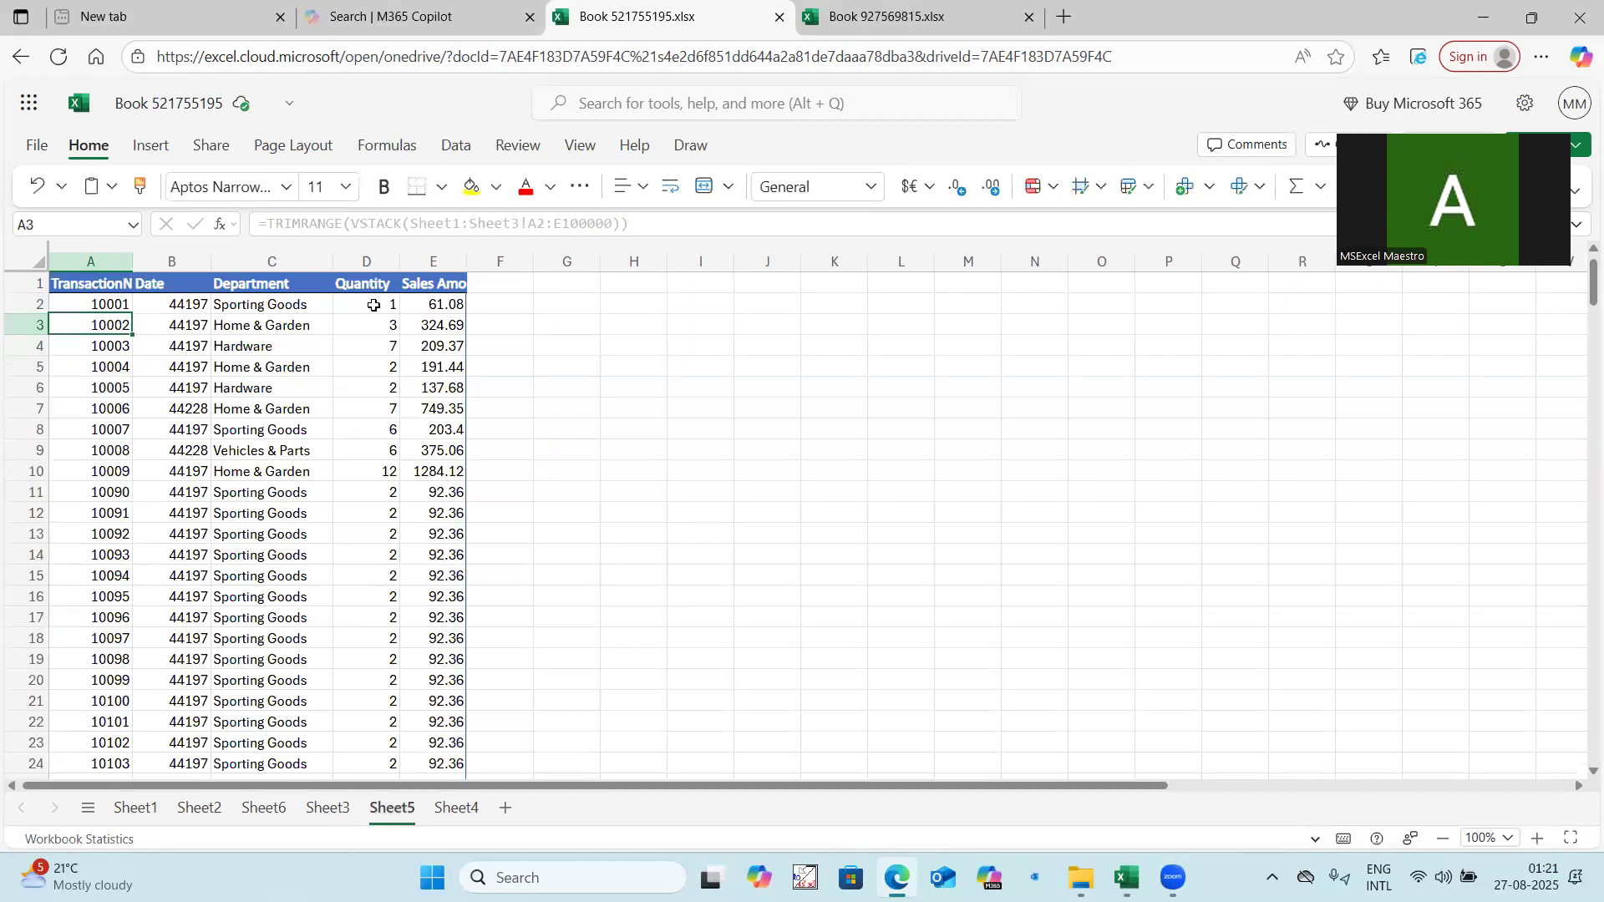
pyautogui.click(107, 299)
pyautogui.click(609, 224)
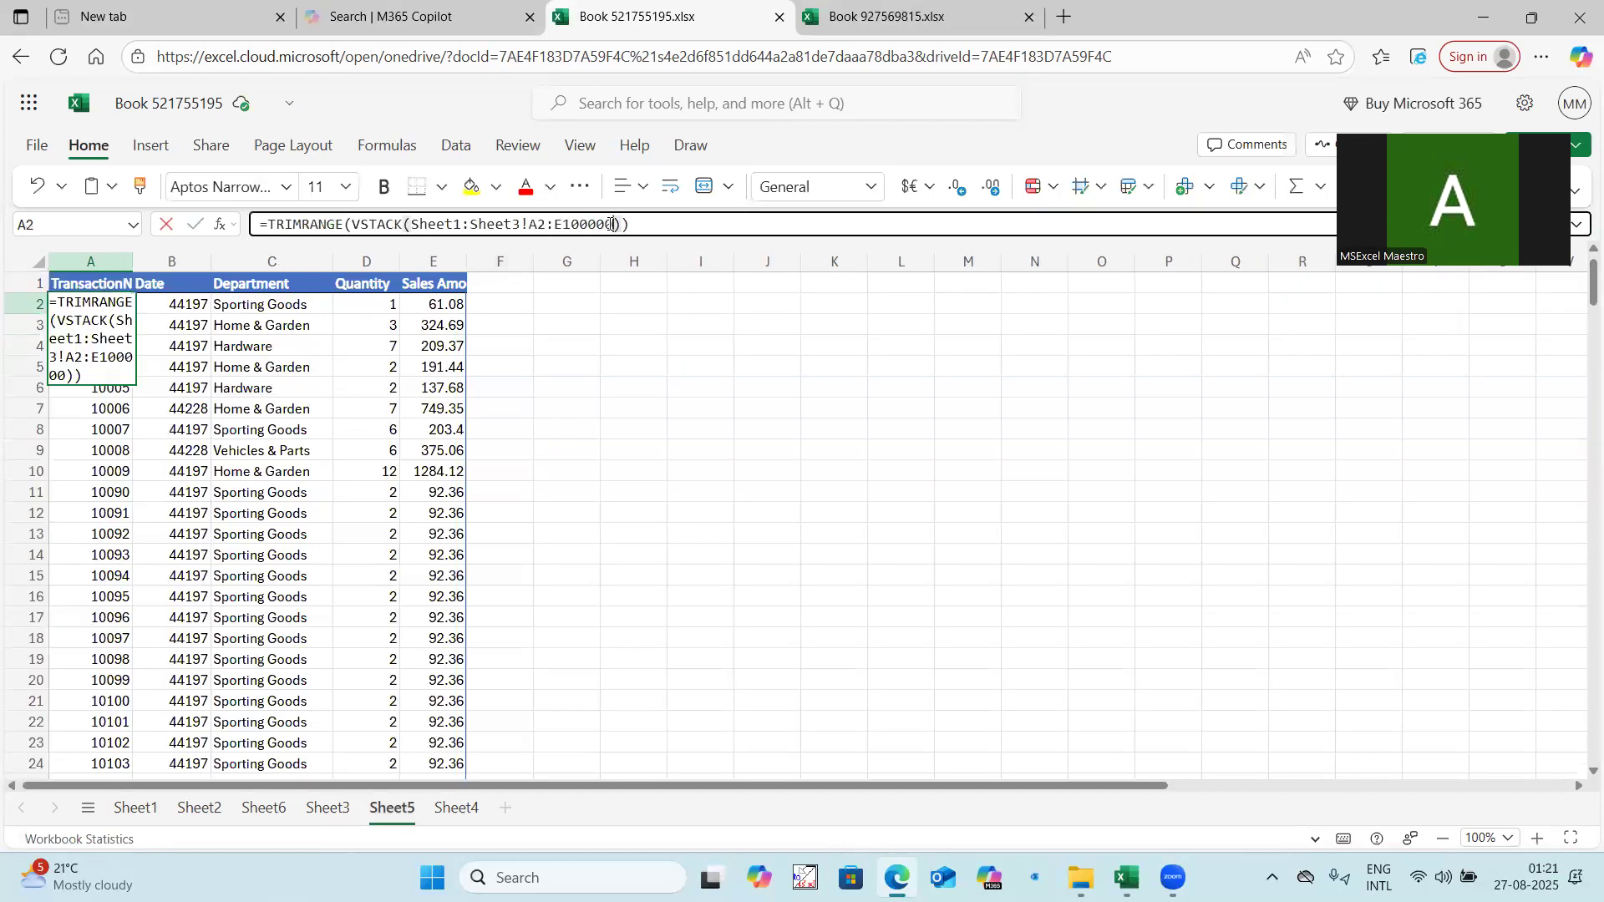
pyautogui.press('BackSpace')
pyautogui.press('BackSpace')
pyautogui.press('Return')
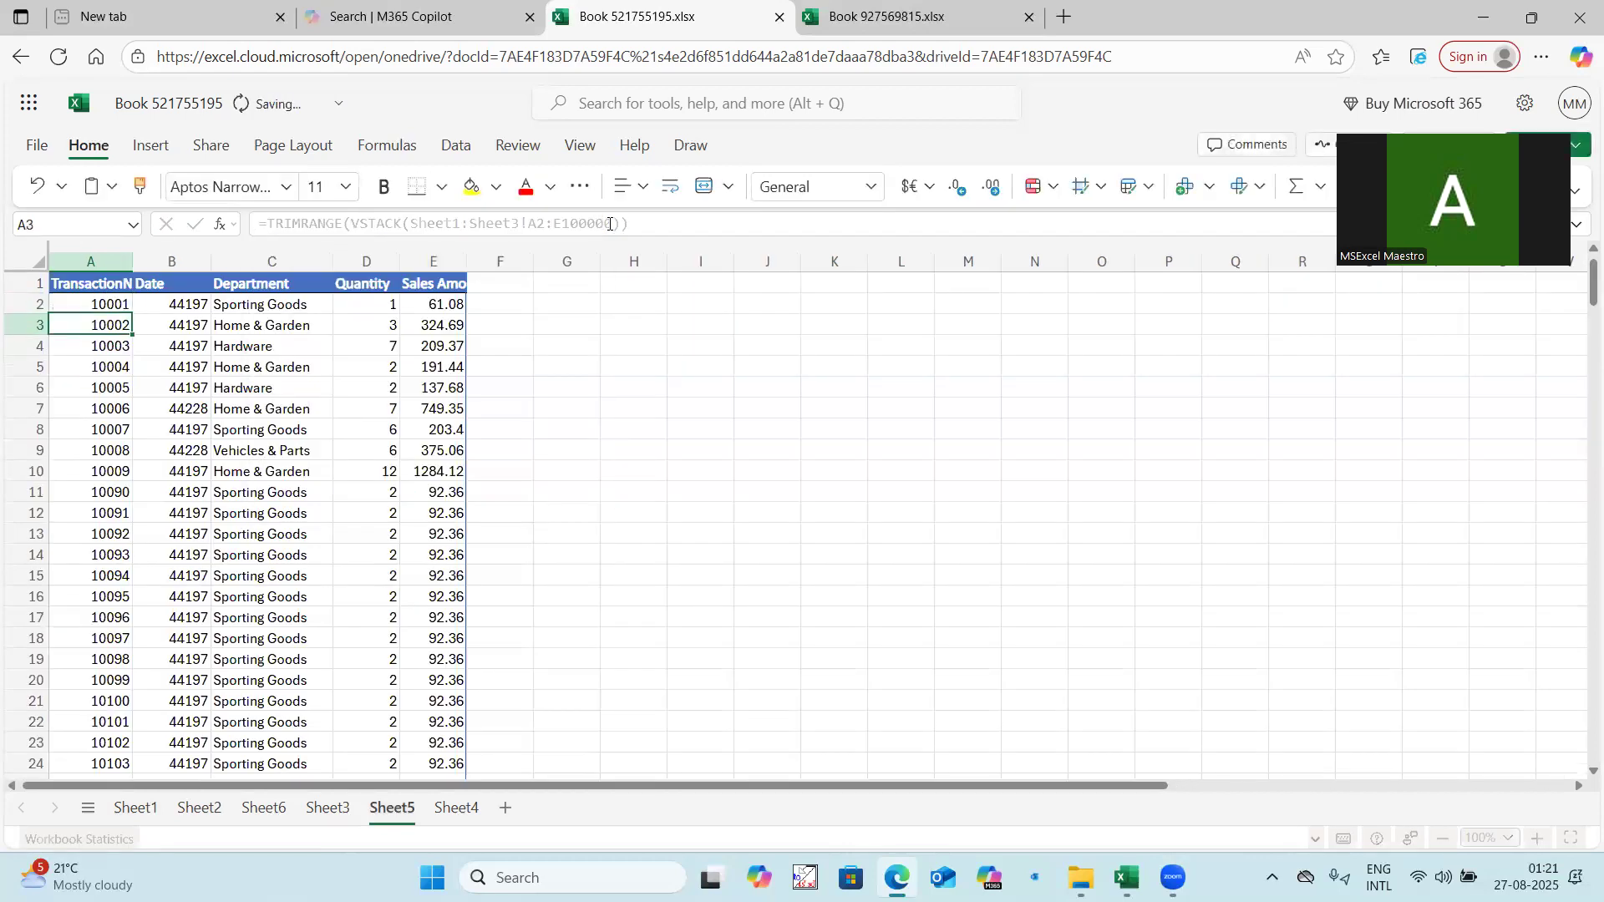
# Rewrite the formula in A2 as a FILTER whose array argument is TRIMRANGE(VSTACK(Sheet1:Sheet3!A2:E1000)).
pyautogui.click(115, 305)
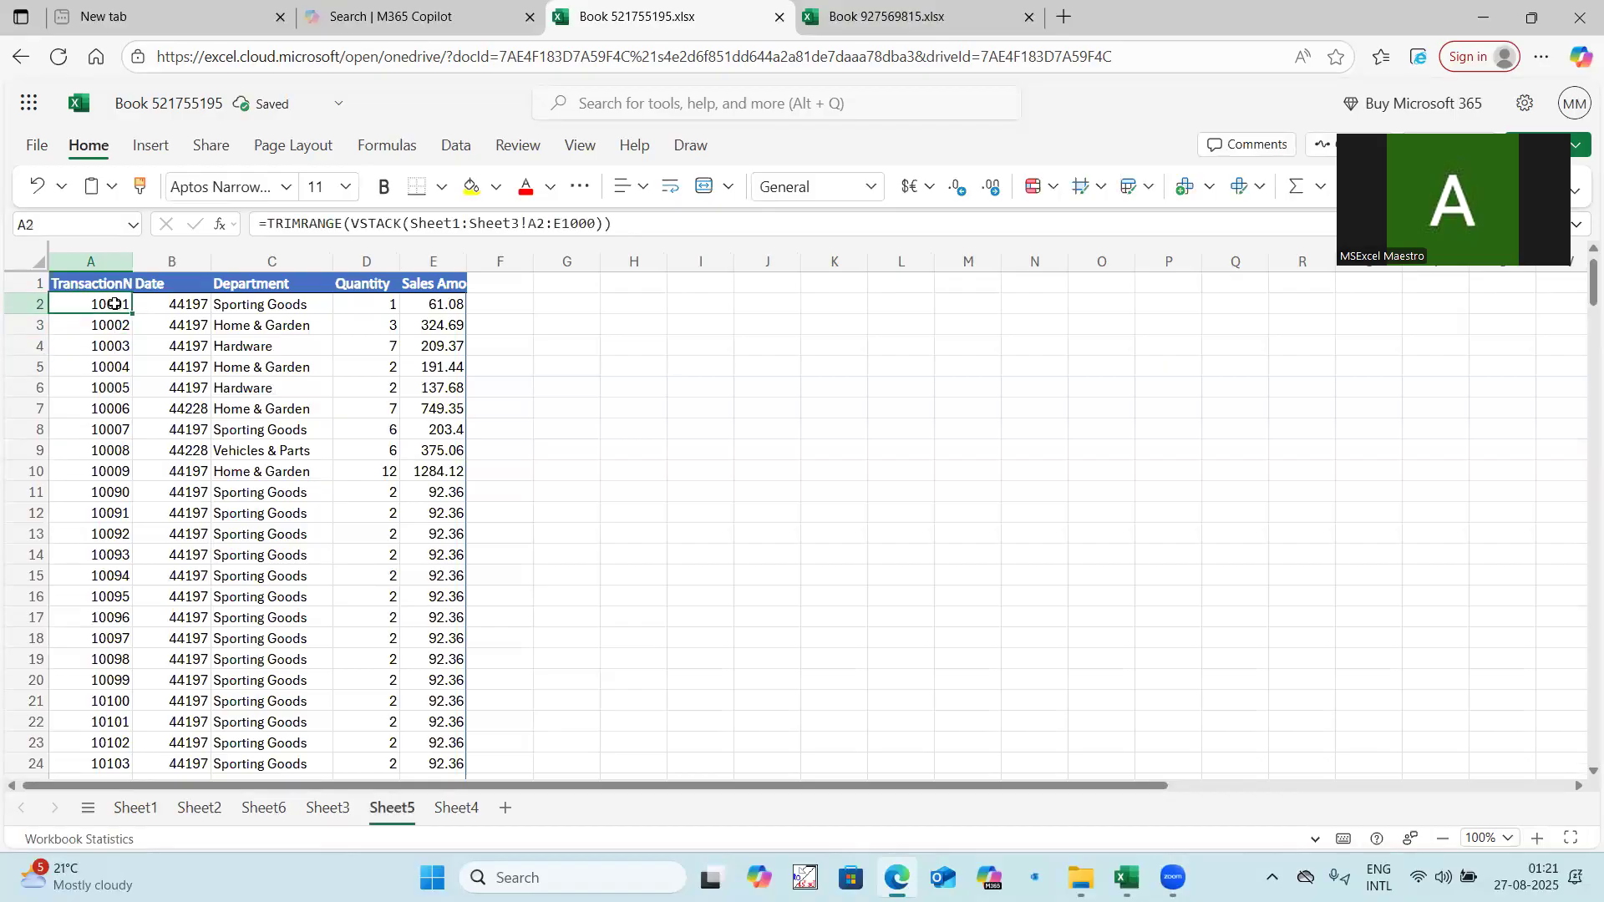
pyautogui.moveTo(268, 224); pyautogui.dragTo(728, 226)
pyautogui.hotkey('ctrl', 'c')
pyautogui.press('BackSpace')
pyautogui.write('f')
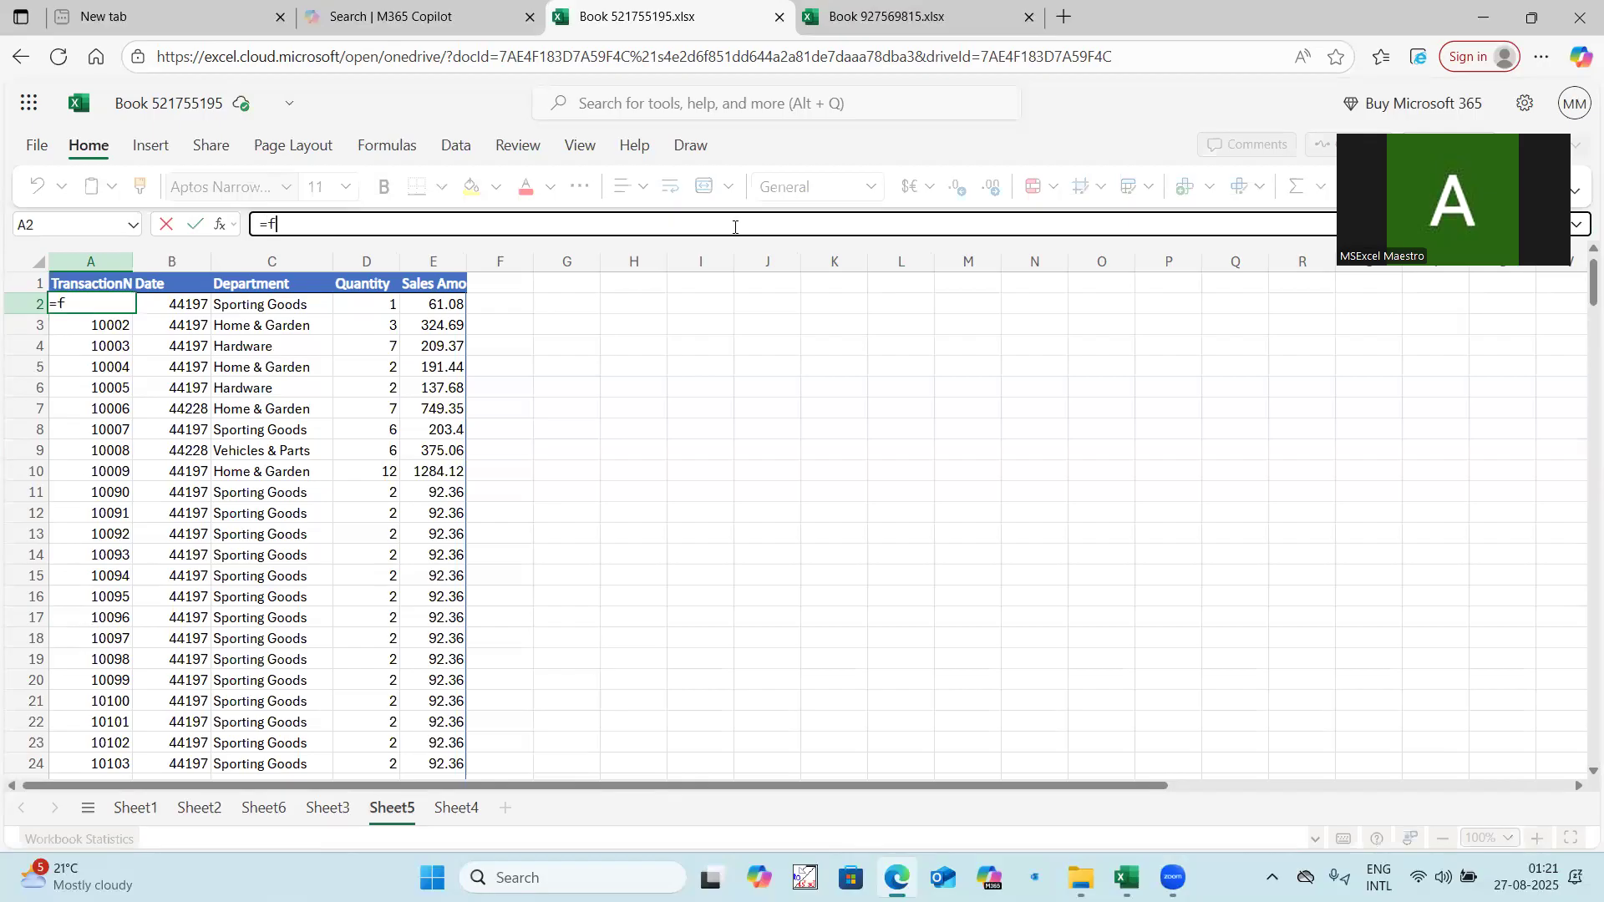
pyautogui.write('ilter')
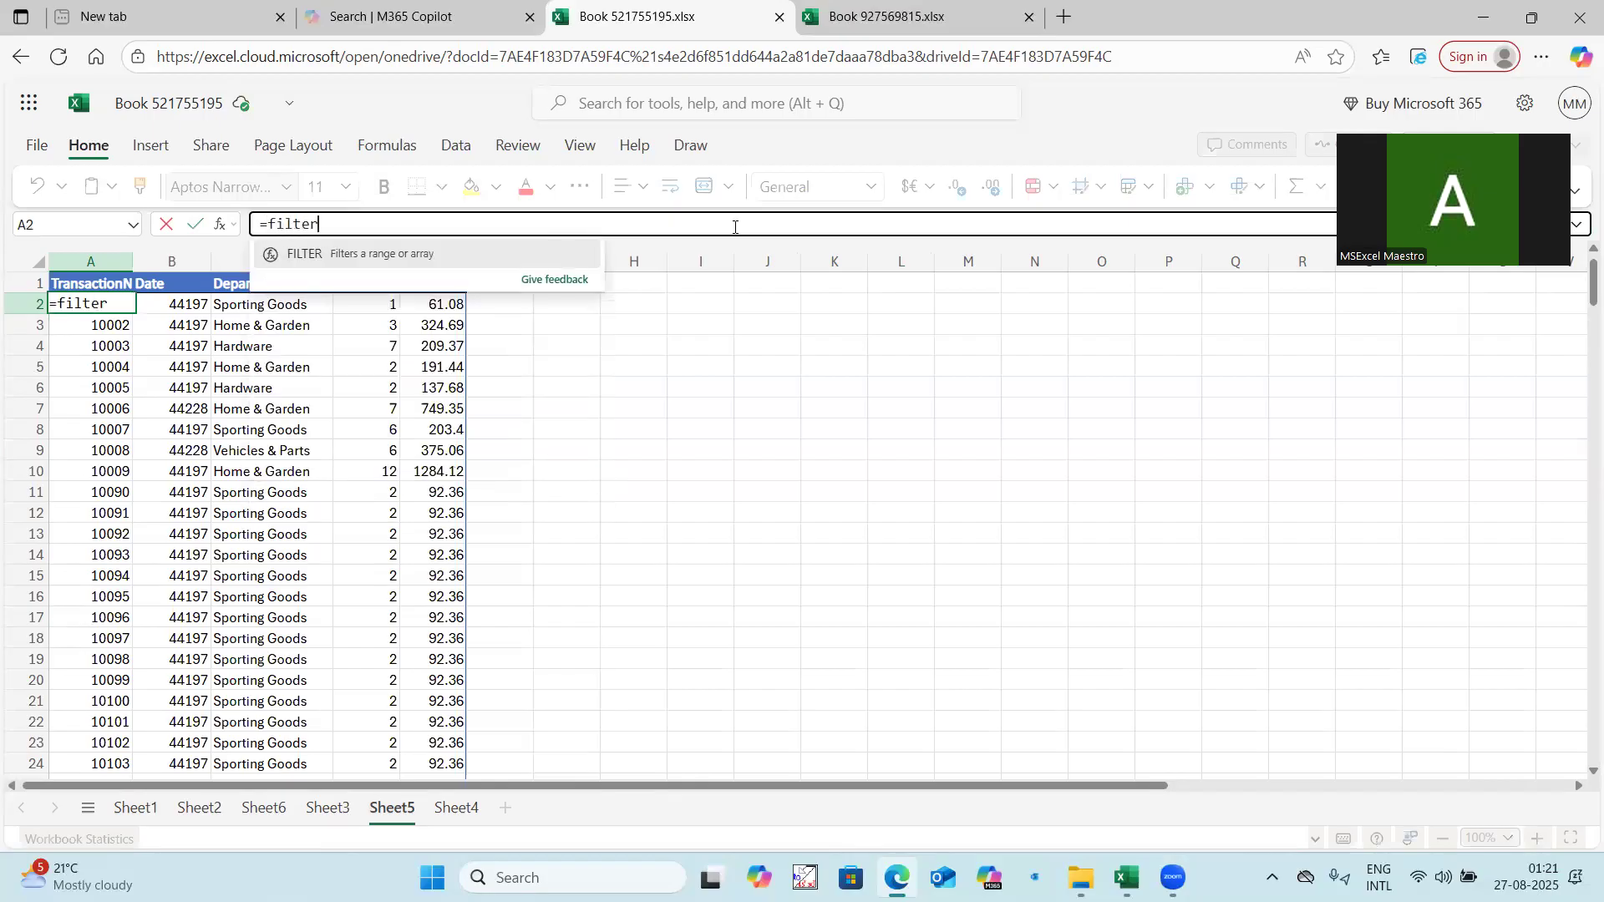
pyautogui.write('(')
pyautogui.hotkey('ctrl', 'v')
pyautogui.write(',')
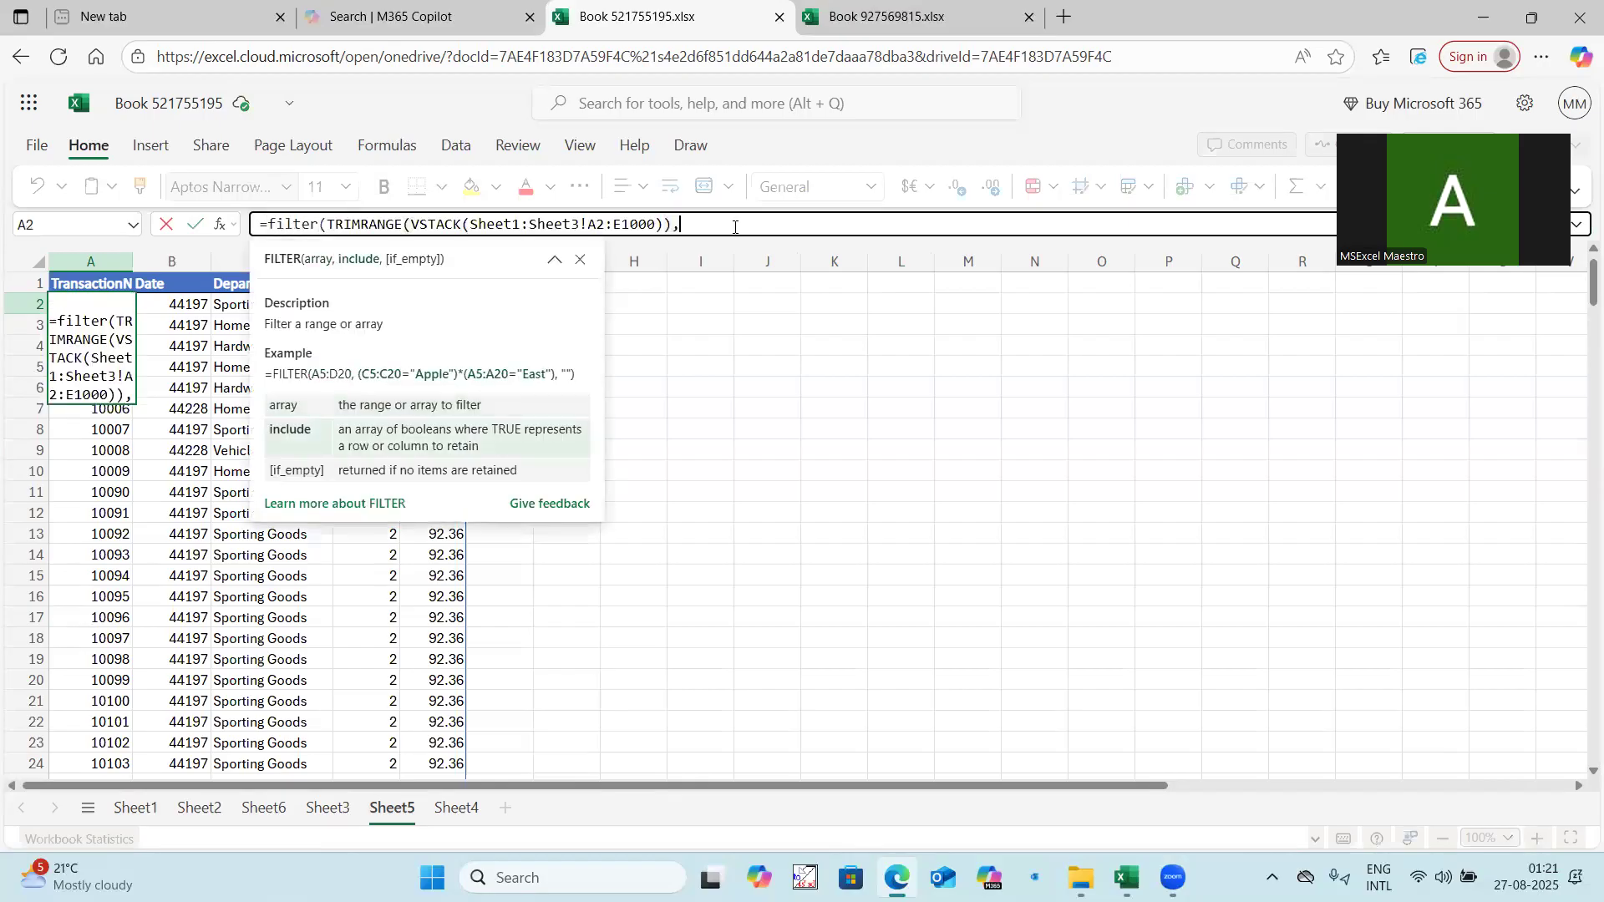
pyautogui.write('choose')
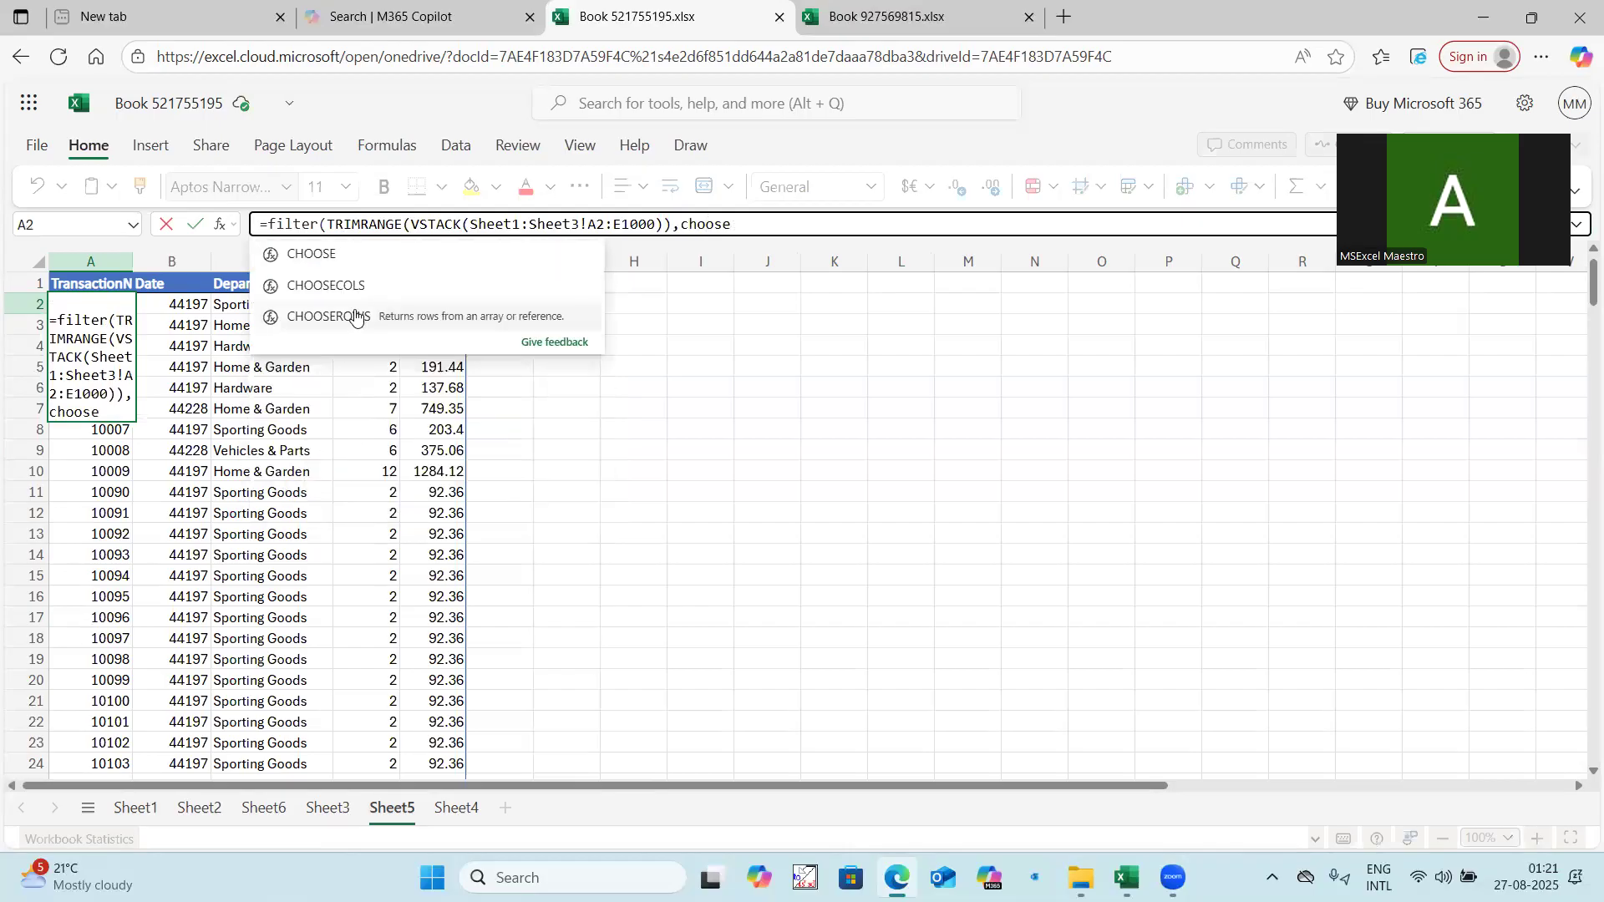
# Complete the FILTER in A2 with the include condition CHOOSECOLS(TRIMRANGE(VSTACK(Sheet1:Sheet3!A2:E1000)),1)>0.
pyautogui.click(334, 286)
pyautogui.hotkey('ctrl', 'v')
pyautogui.write(',')
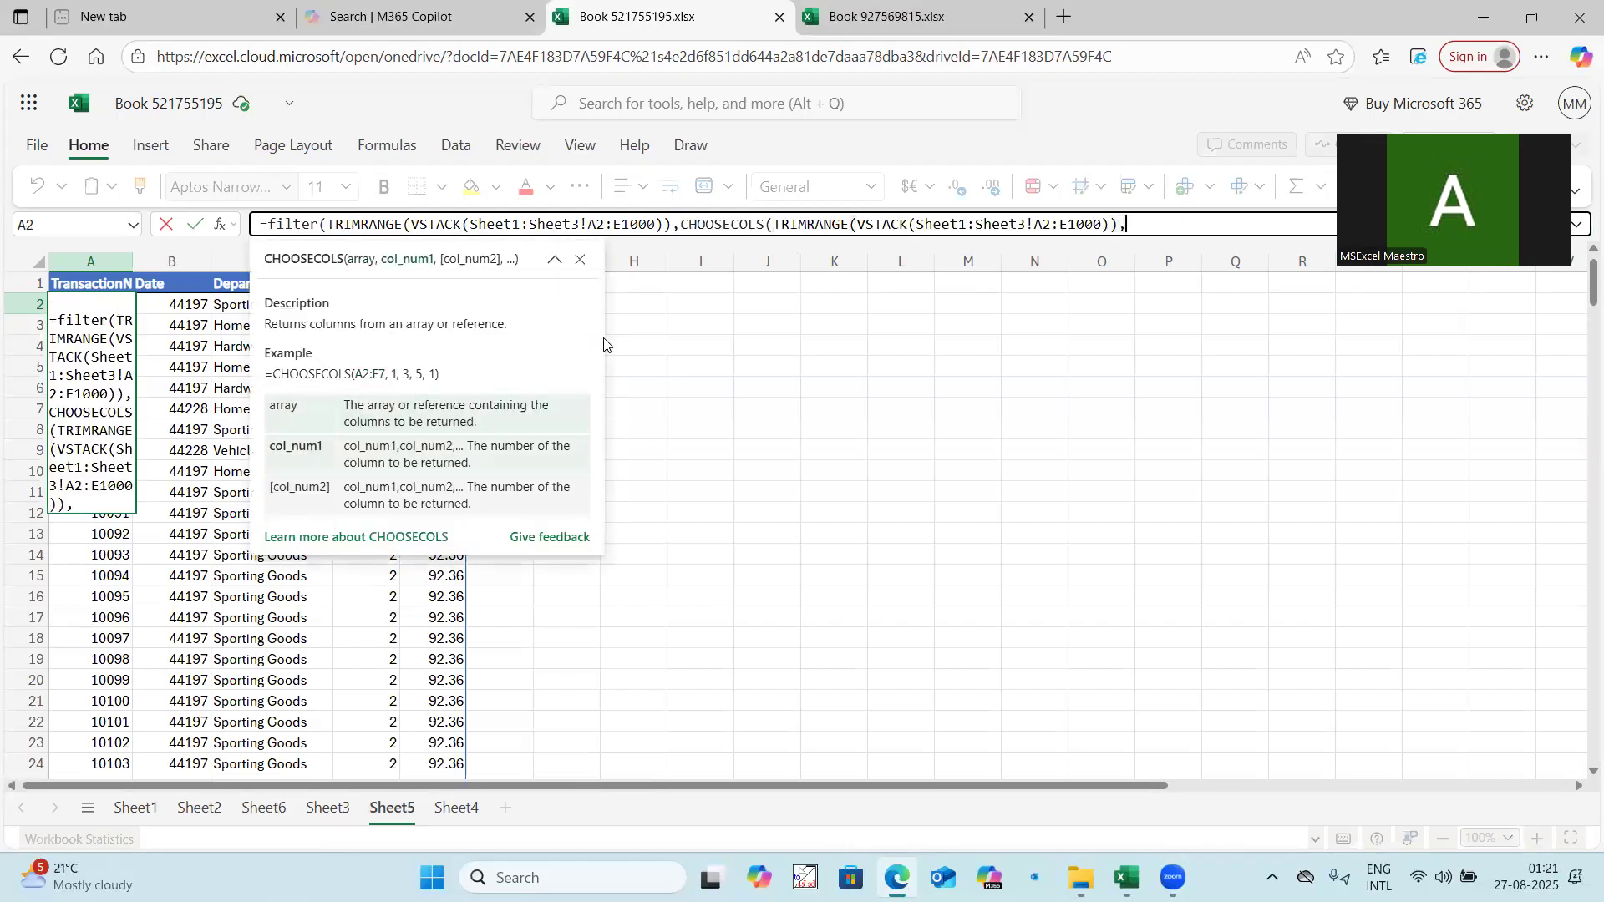
pyautogui.write('1)>')
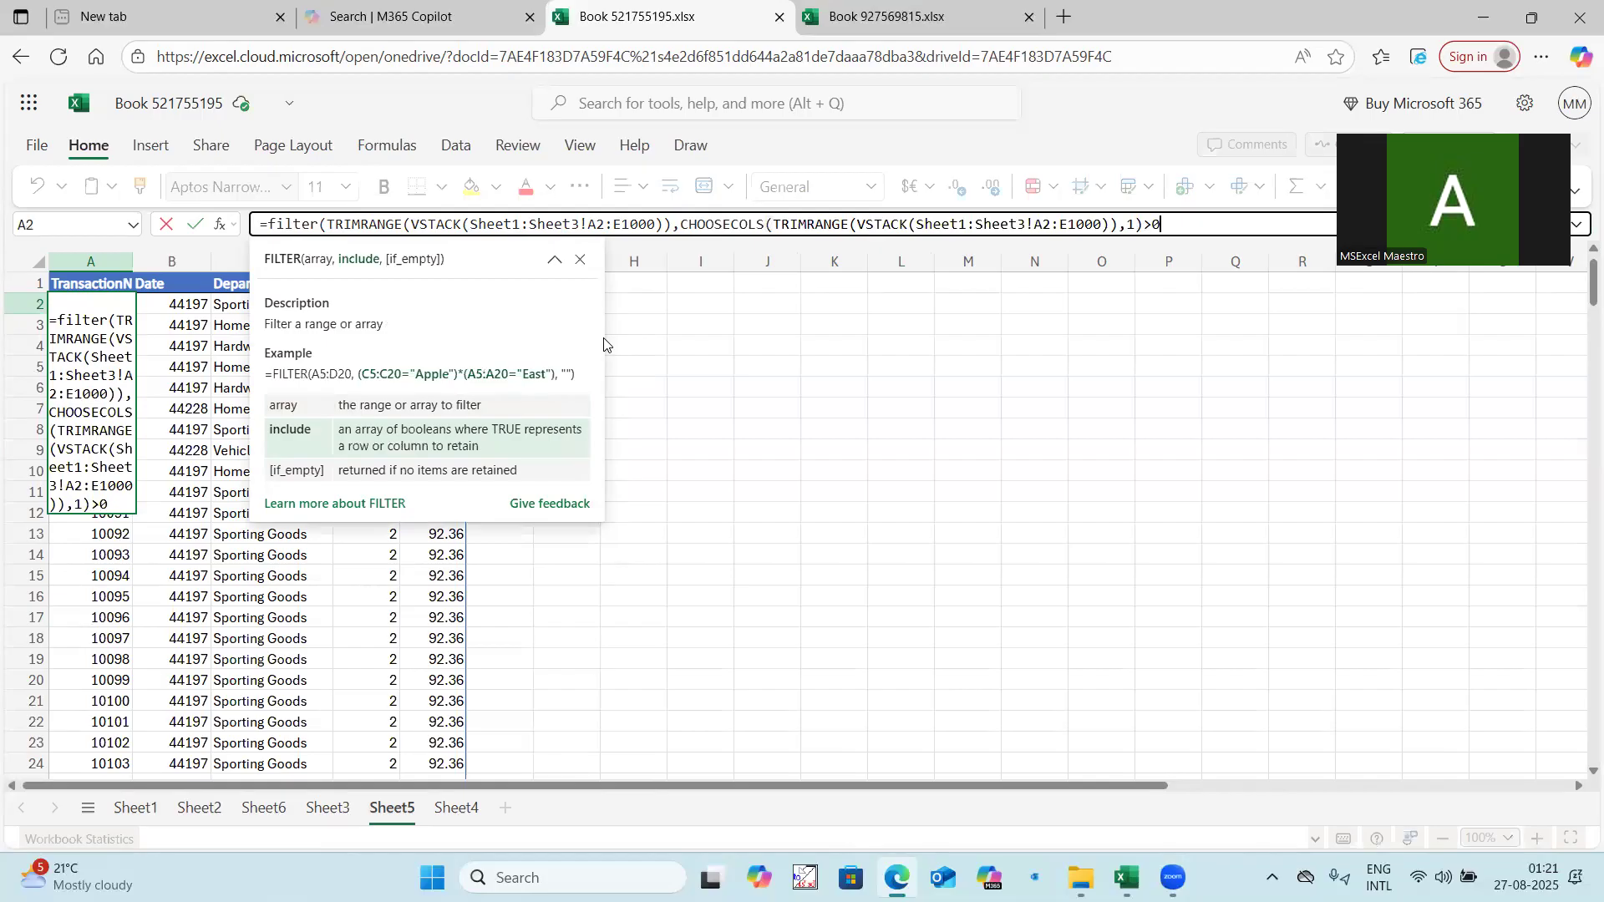
pyautogui.write('0')
pyautogui.press('Return')
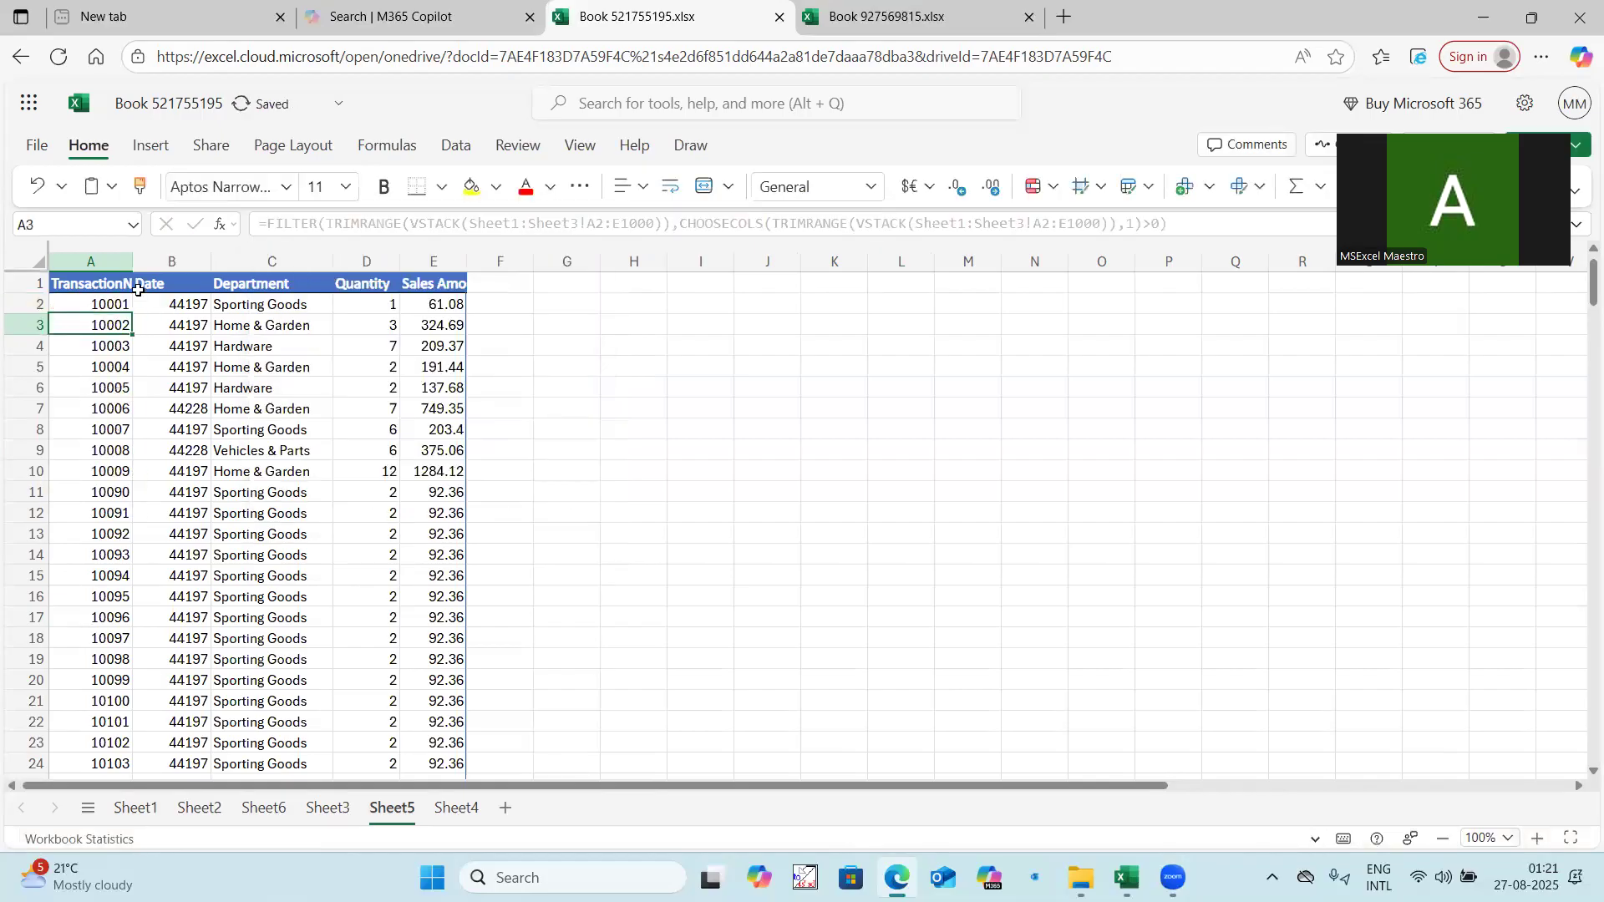
# Examine the filtered output on Sheet5 down to its last record, checking for blank rows and the count in column A.
pyautogui.click(97, 304)
pyautogui.hotkey('ctrl', 'shift', 'Down')
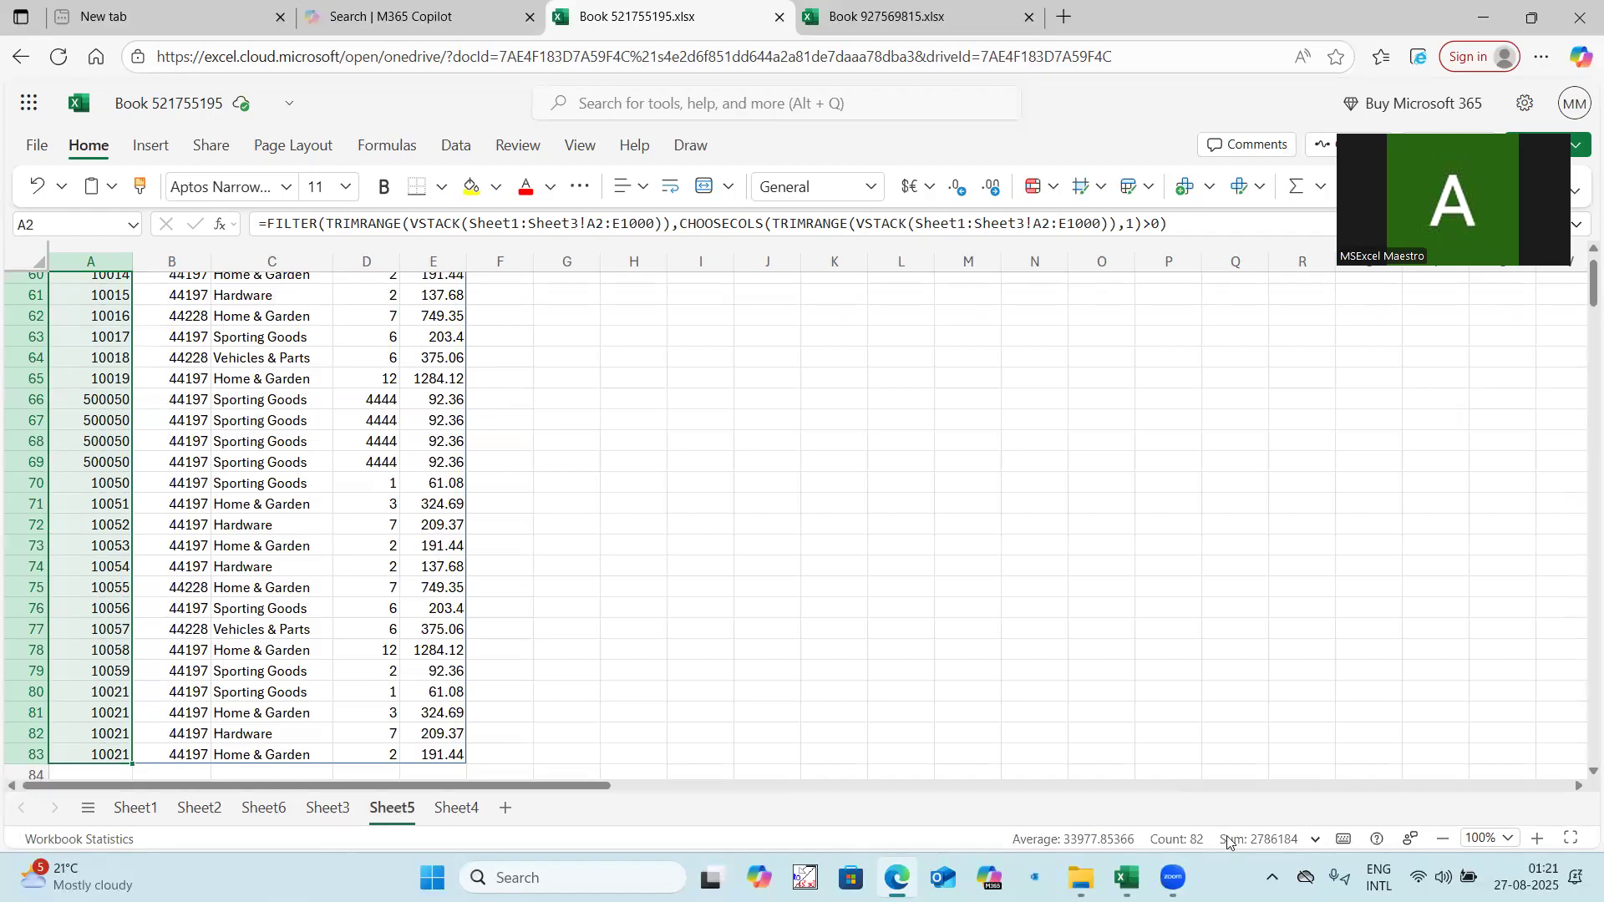
pyautogui.scroll(20, 185, 568)
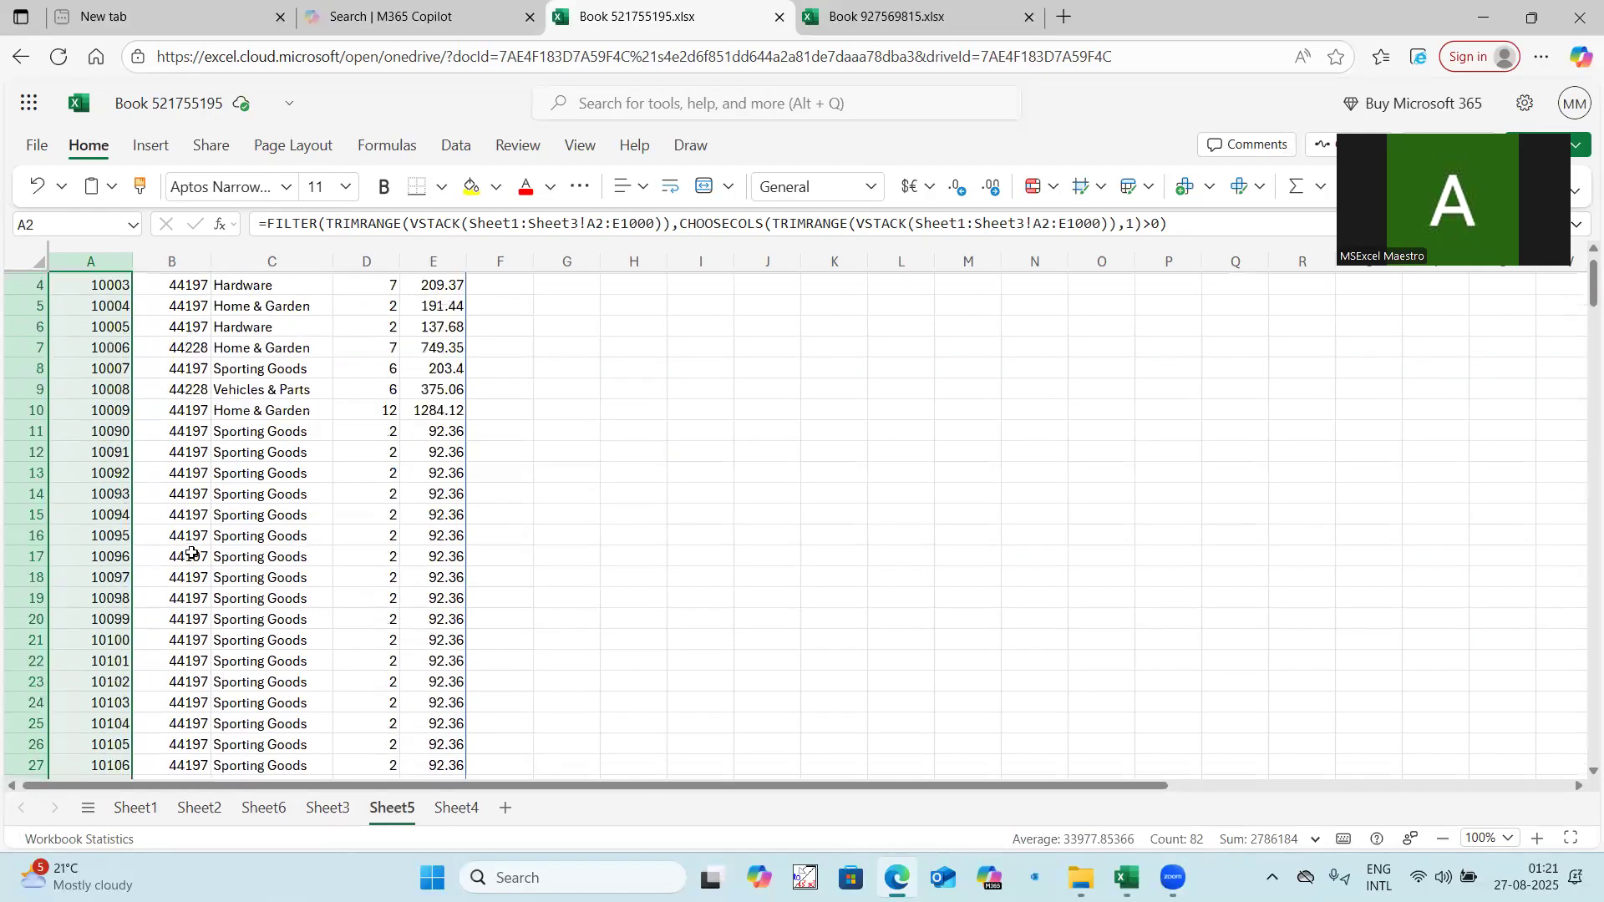
pyautogui.scroll(-8, 191, 516)
pyautogui.scroll(-10, 191, 516)
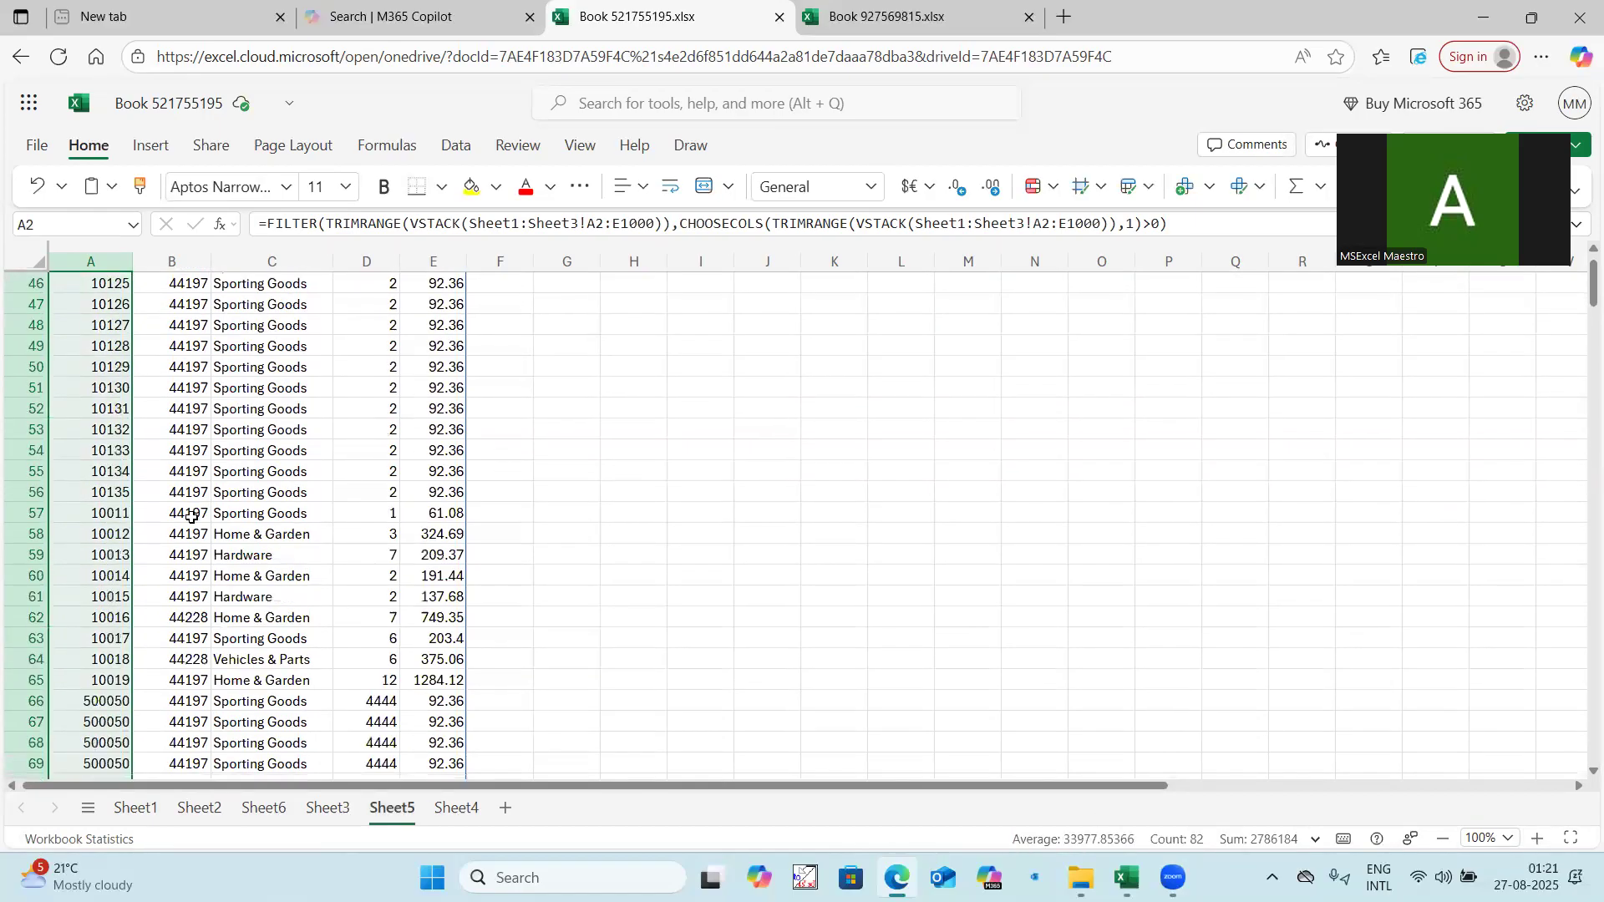
pyautogui.moveTo(112, 493); pyautogui.dragTo(416, 552)
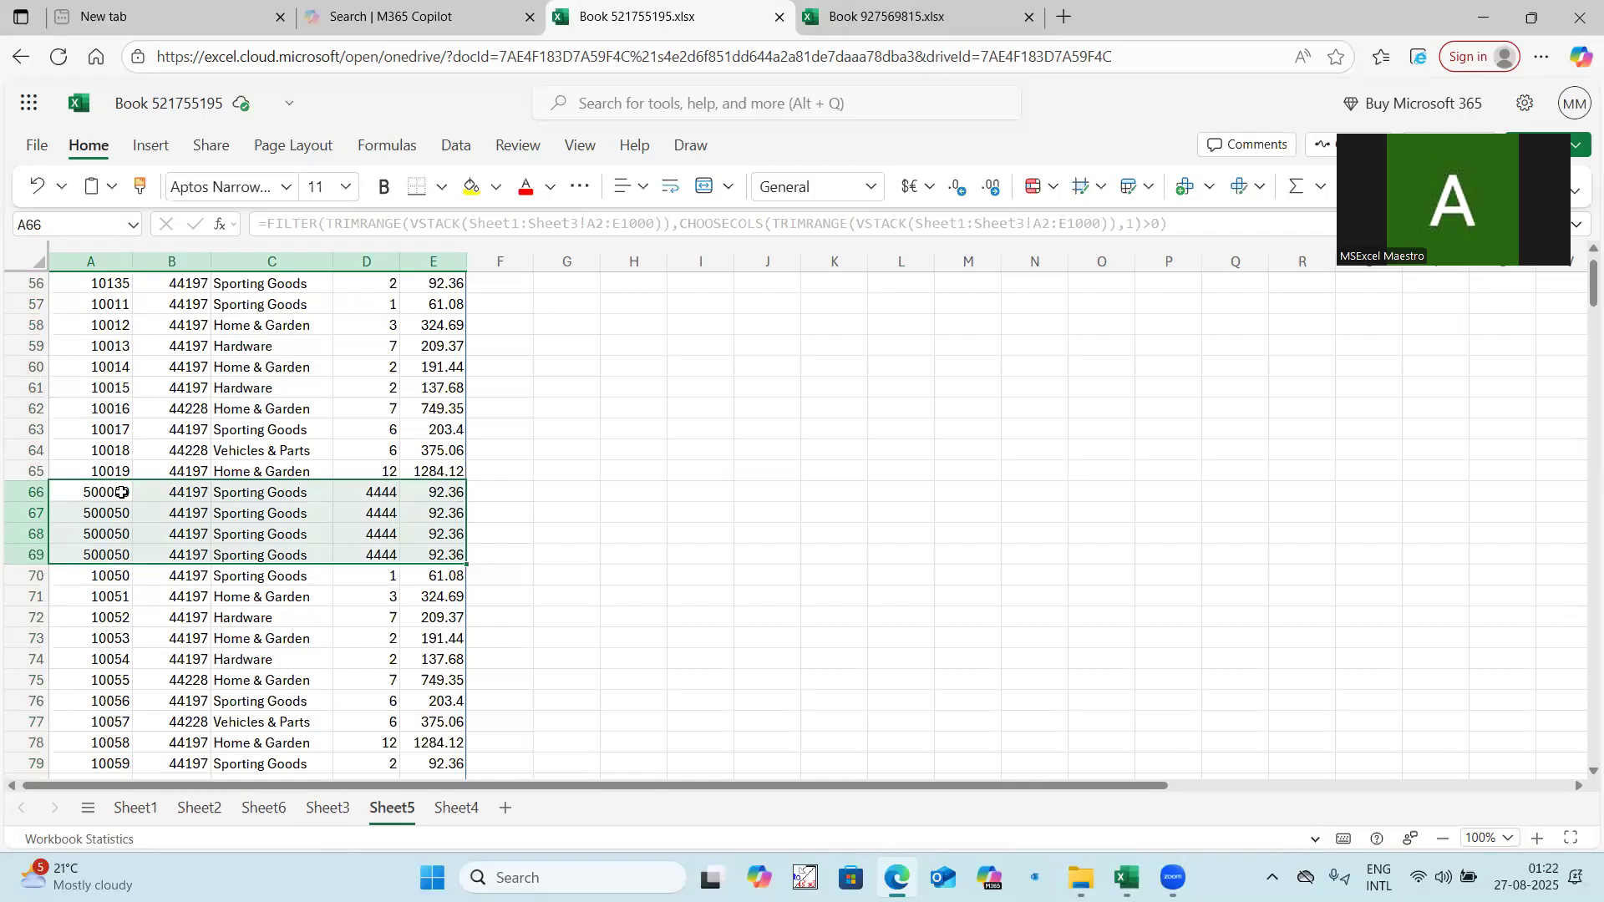
pyautogui.click(111, 555)
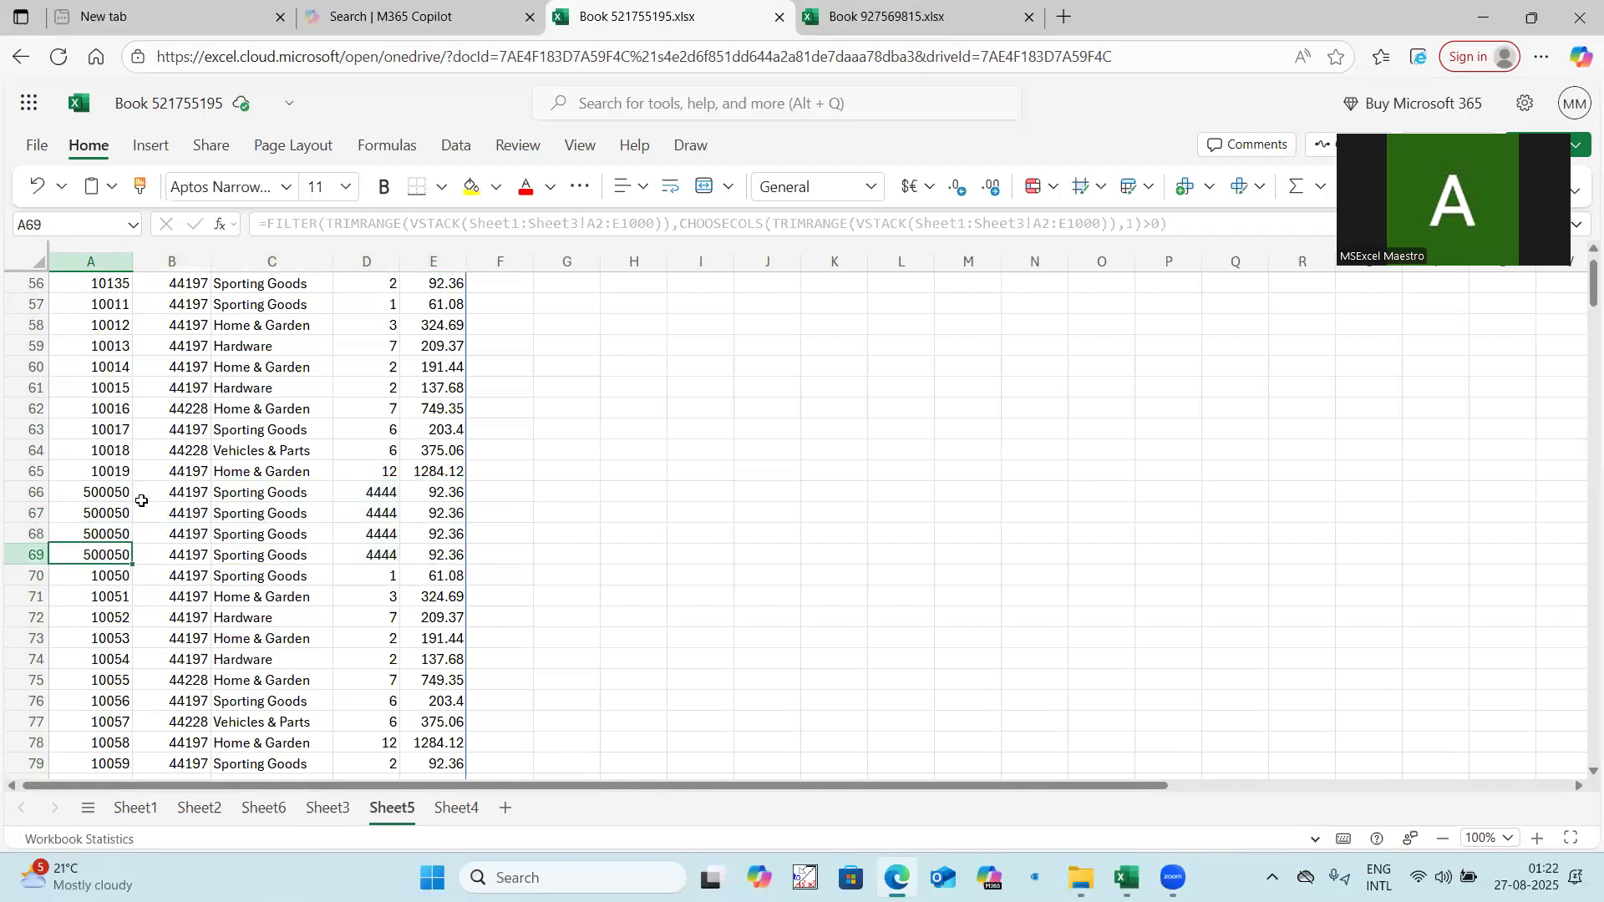
pyautogui.hotkey('ctrl', 'Up')
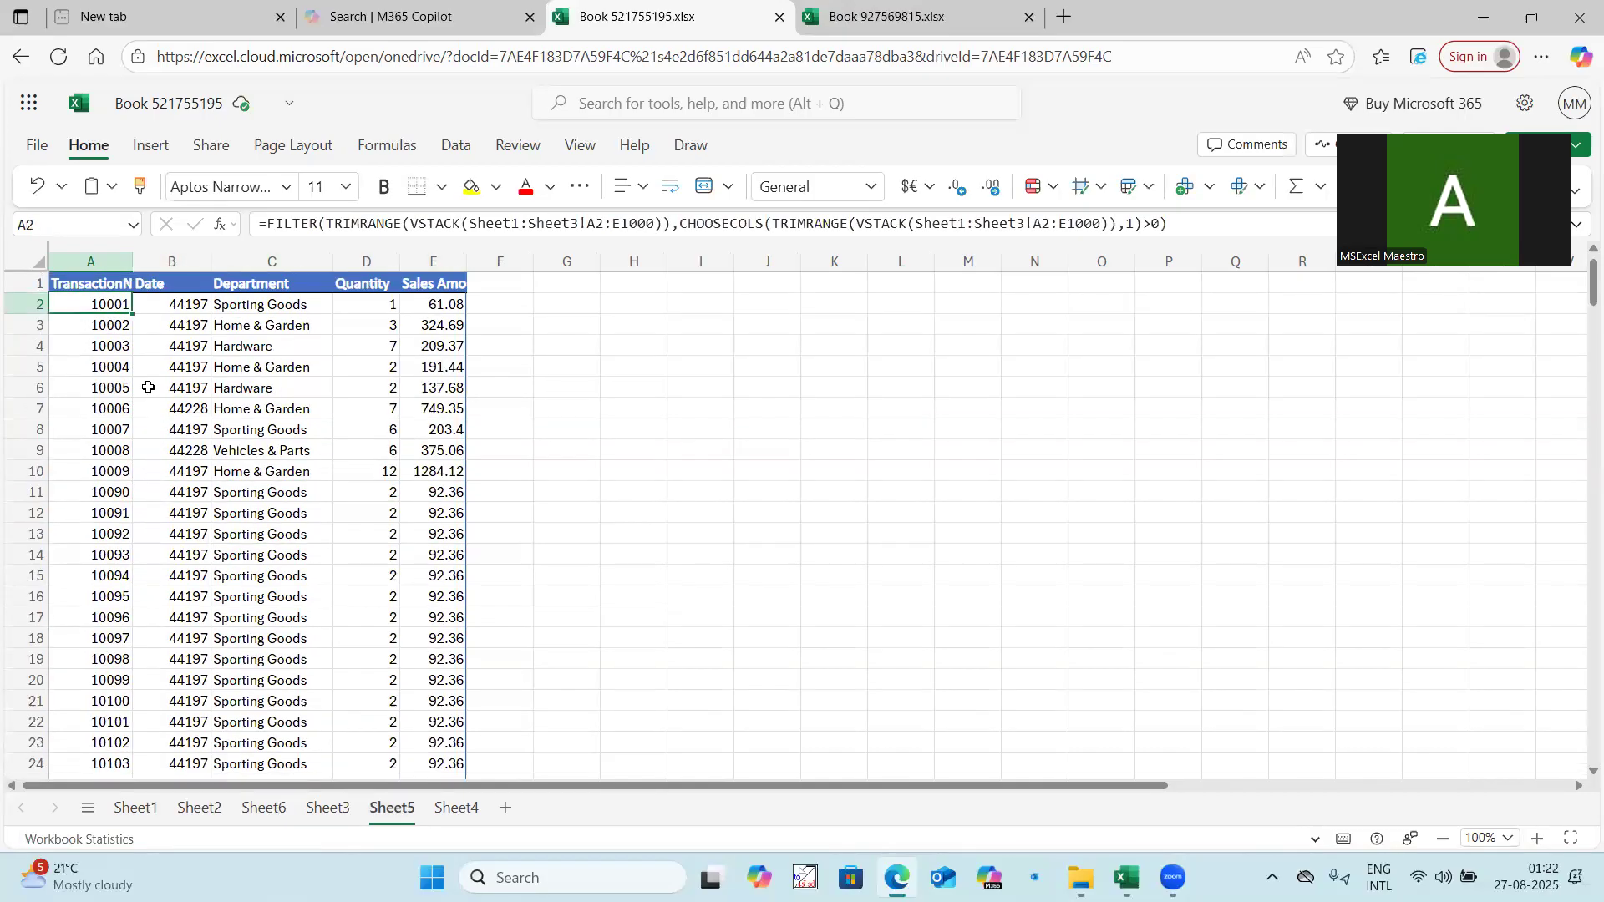
pyautogui.hotkey('ctrl', 'shift', 'Down')
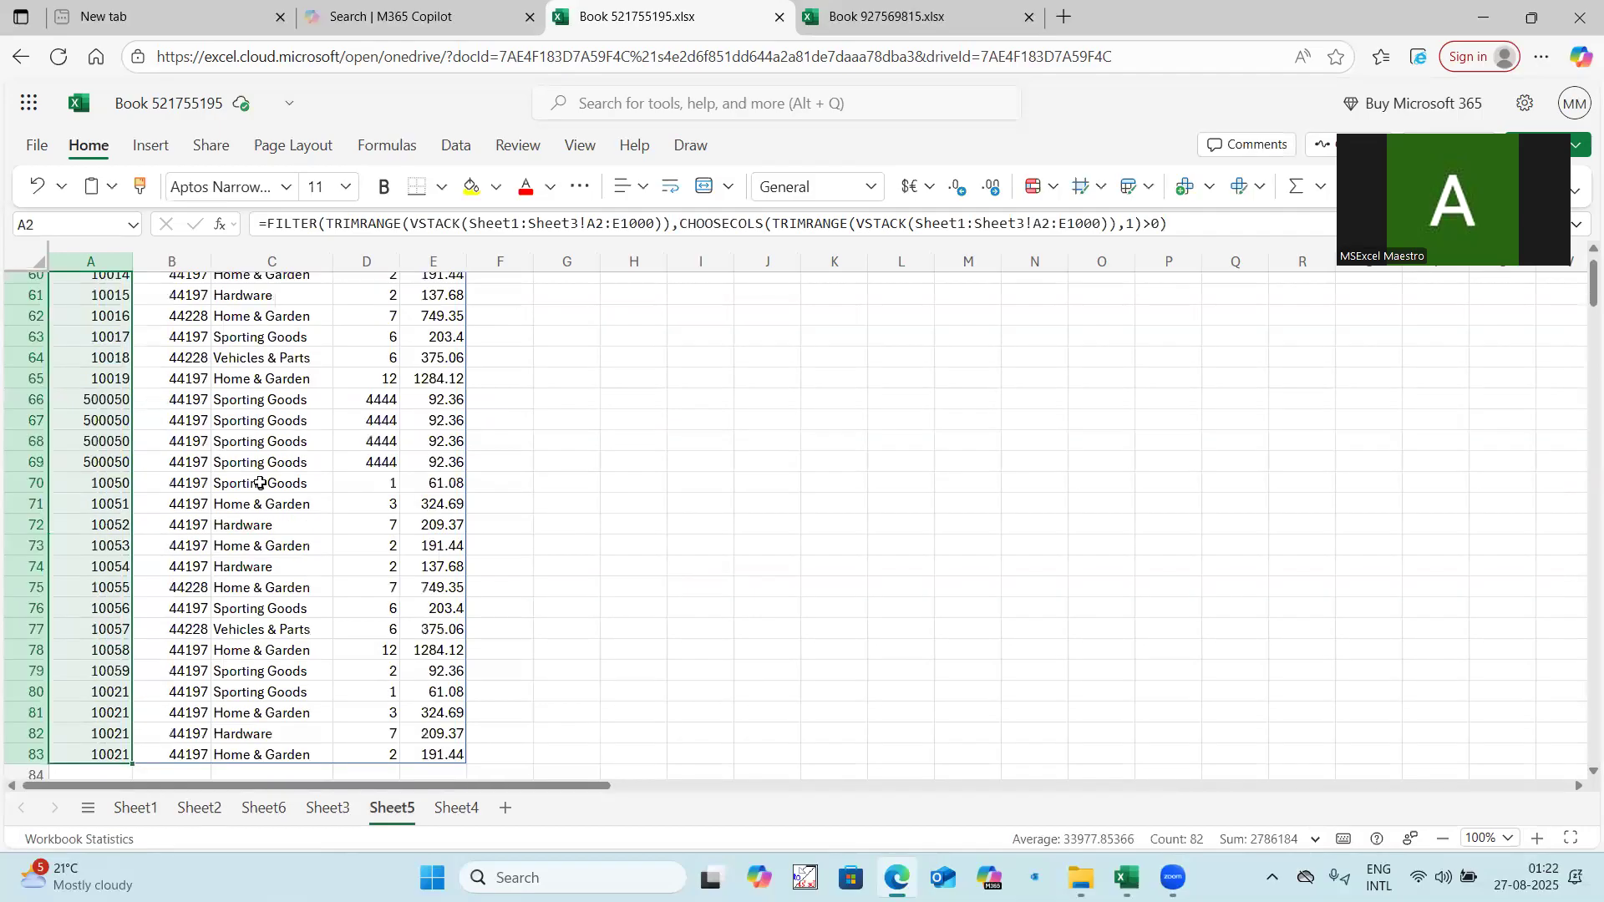
pyautogui.scroll(-2, 193, 636)
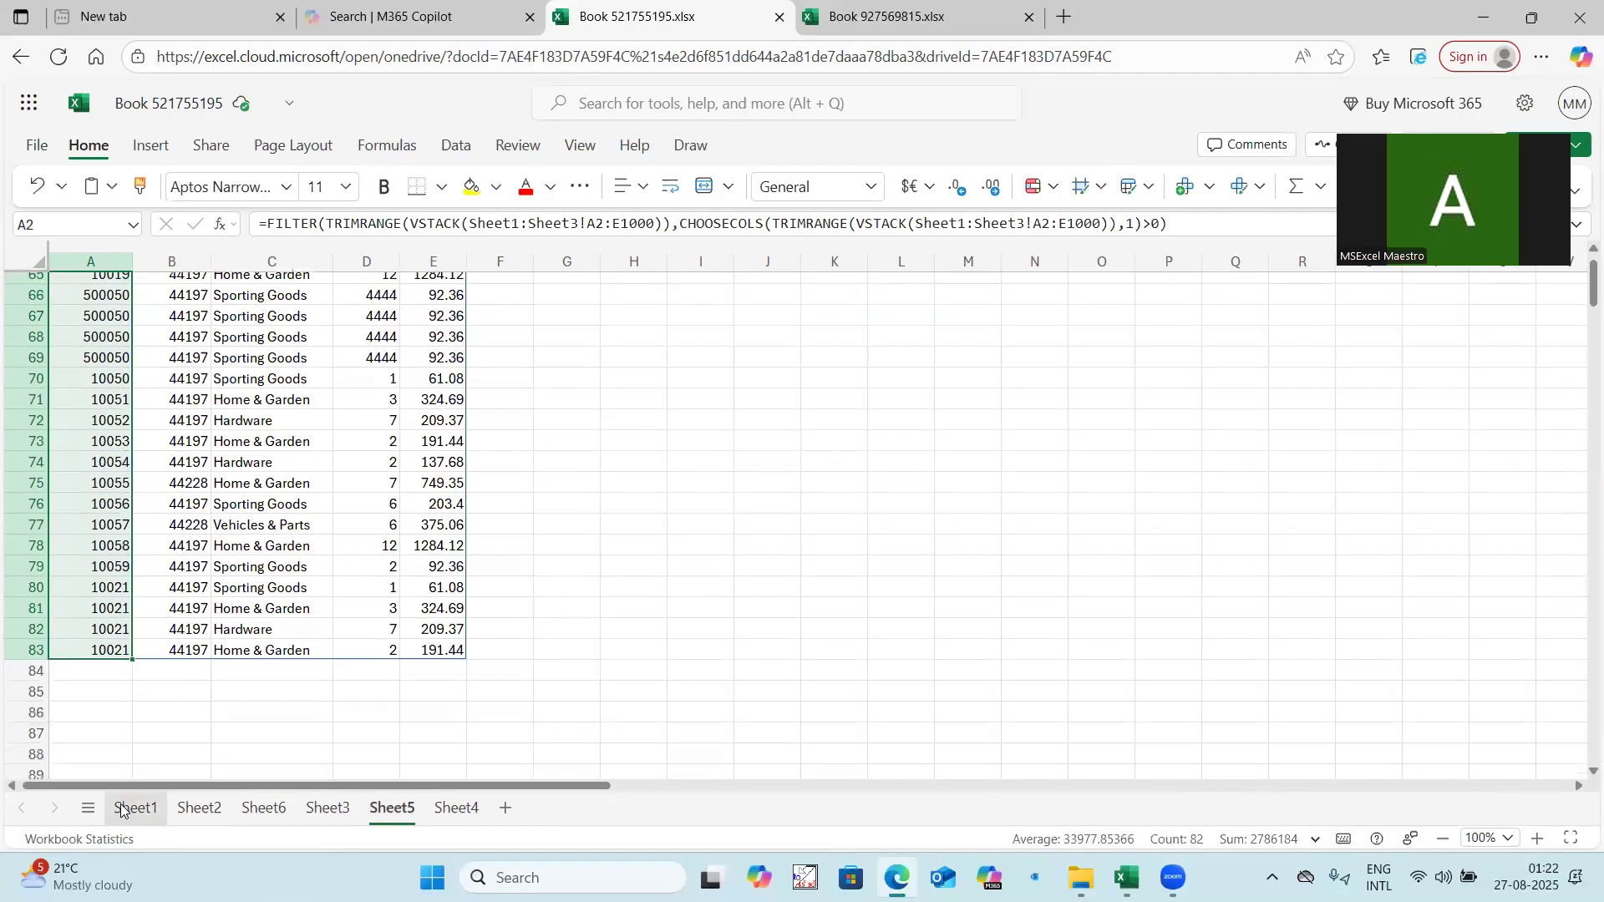
# Count the records on Sheet1 and Sheet2 and enter their sum as =55+13 in cell H12 of Sheet2.
pyautogui.click(121, 809)
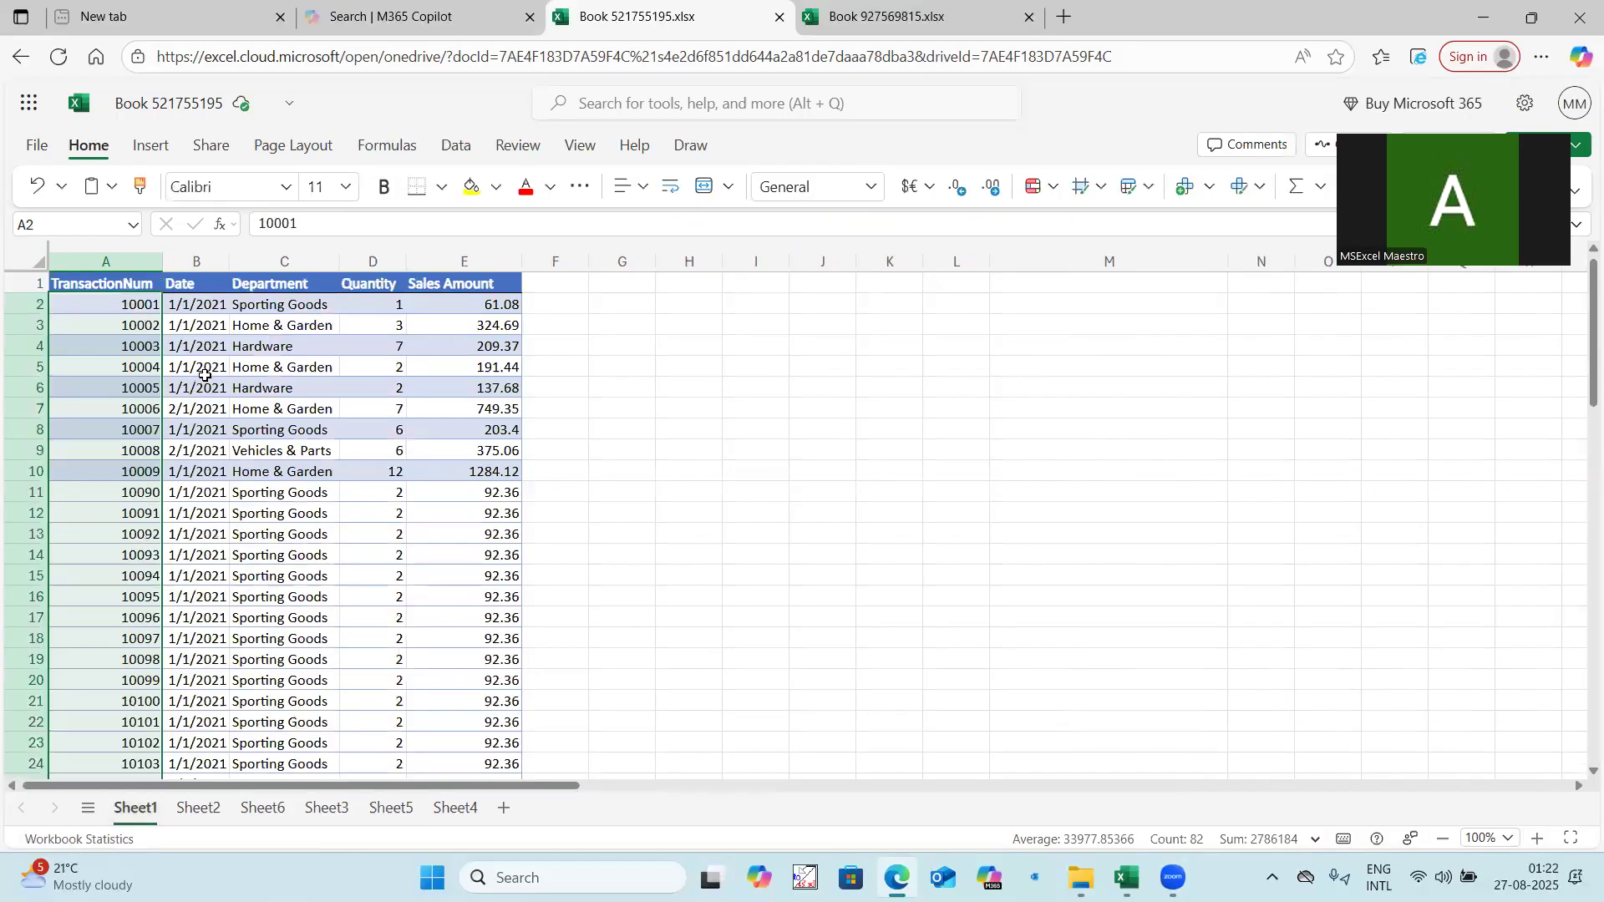
pyautogui.click(208, 809)
pyautogui.moveTo(101, 304); pyautogui.dragTo(106, 555)
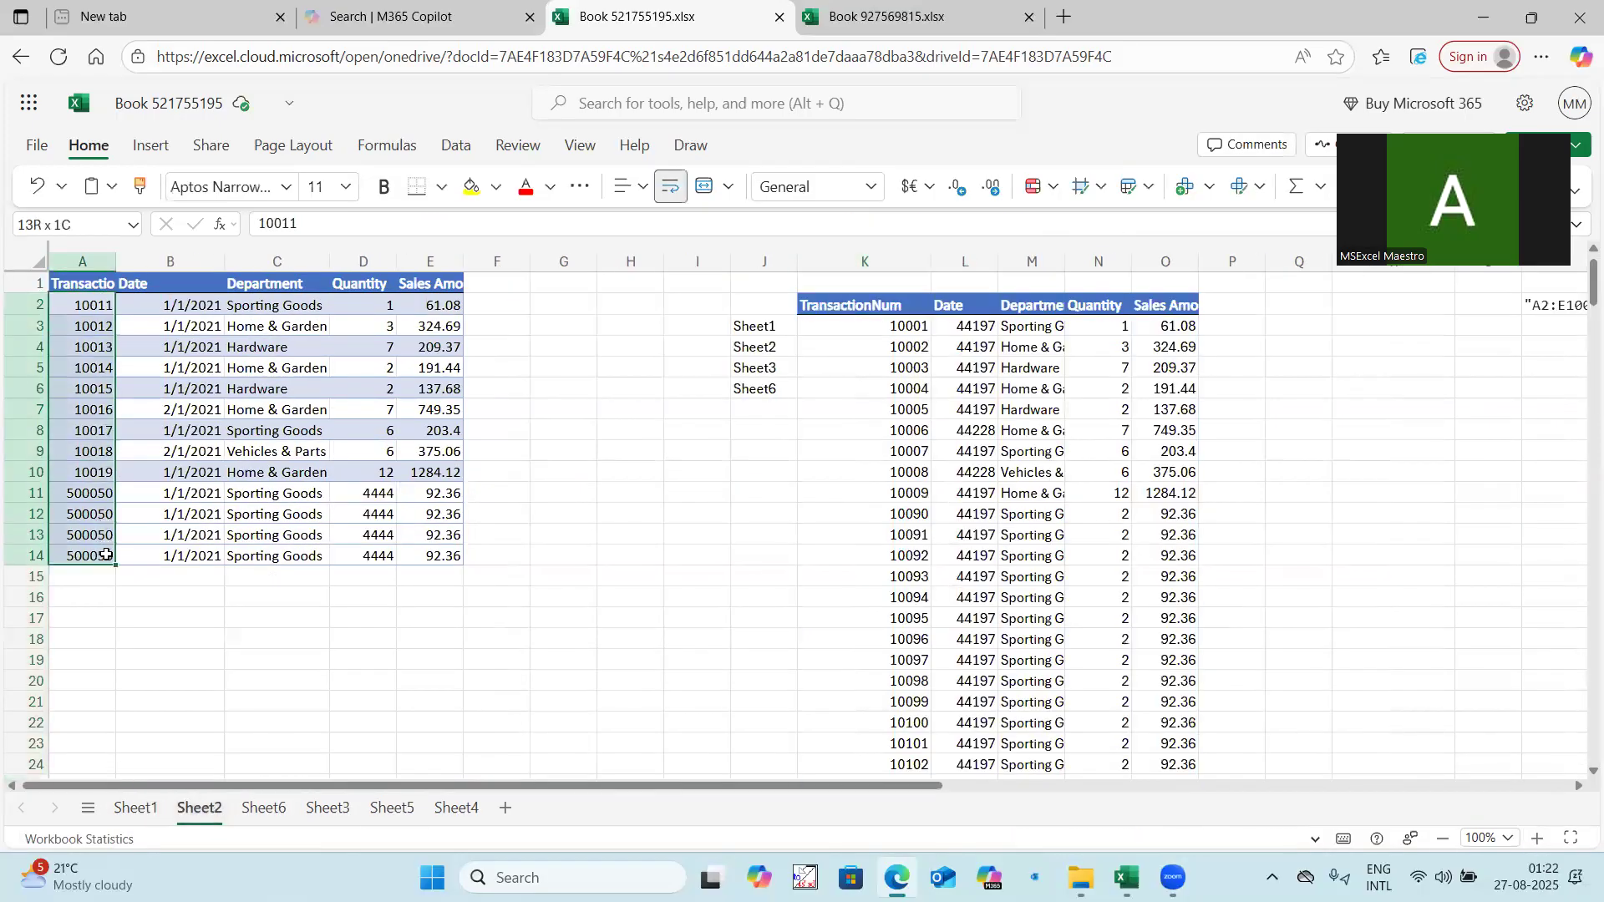
pyautogui.click(652, 512)
pyautogui.write('=55+13')
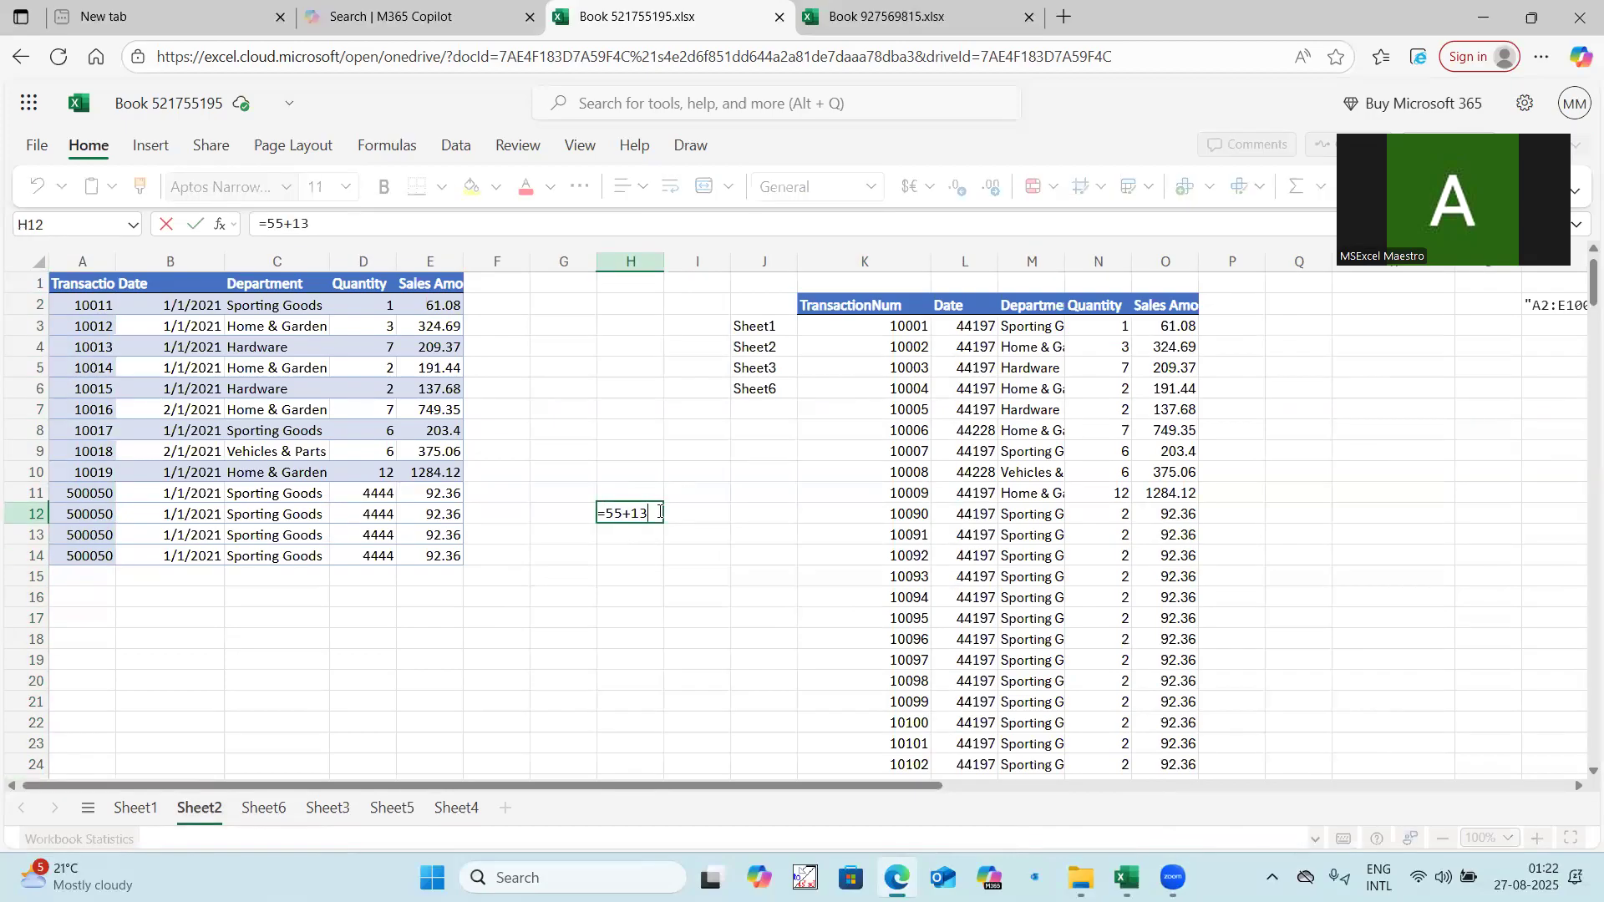
pyautogui.press('Return')
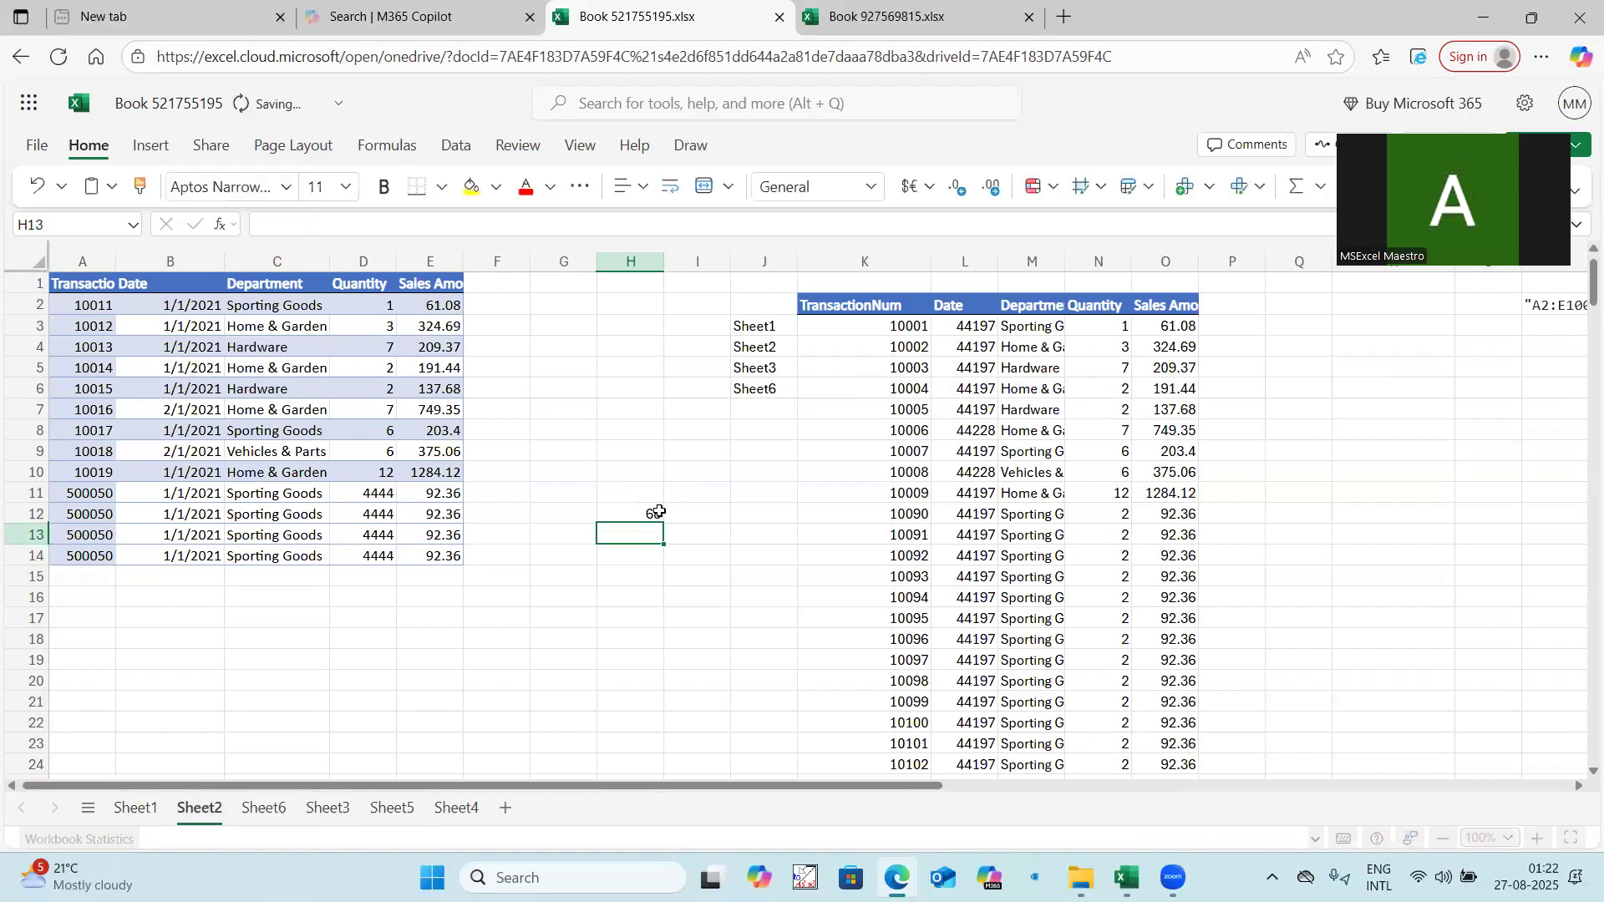
# Count the records on Sheet6 and Sheet3 and extend the sum in Sheet2 cell H12 to =55+13+14.
pyautogui.click(265, 808)
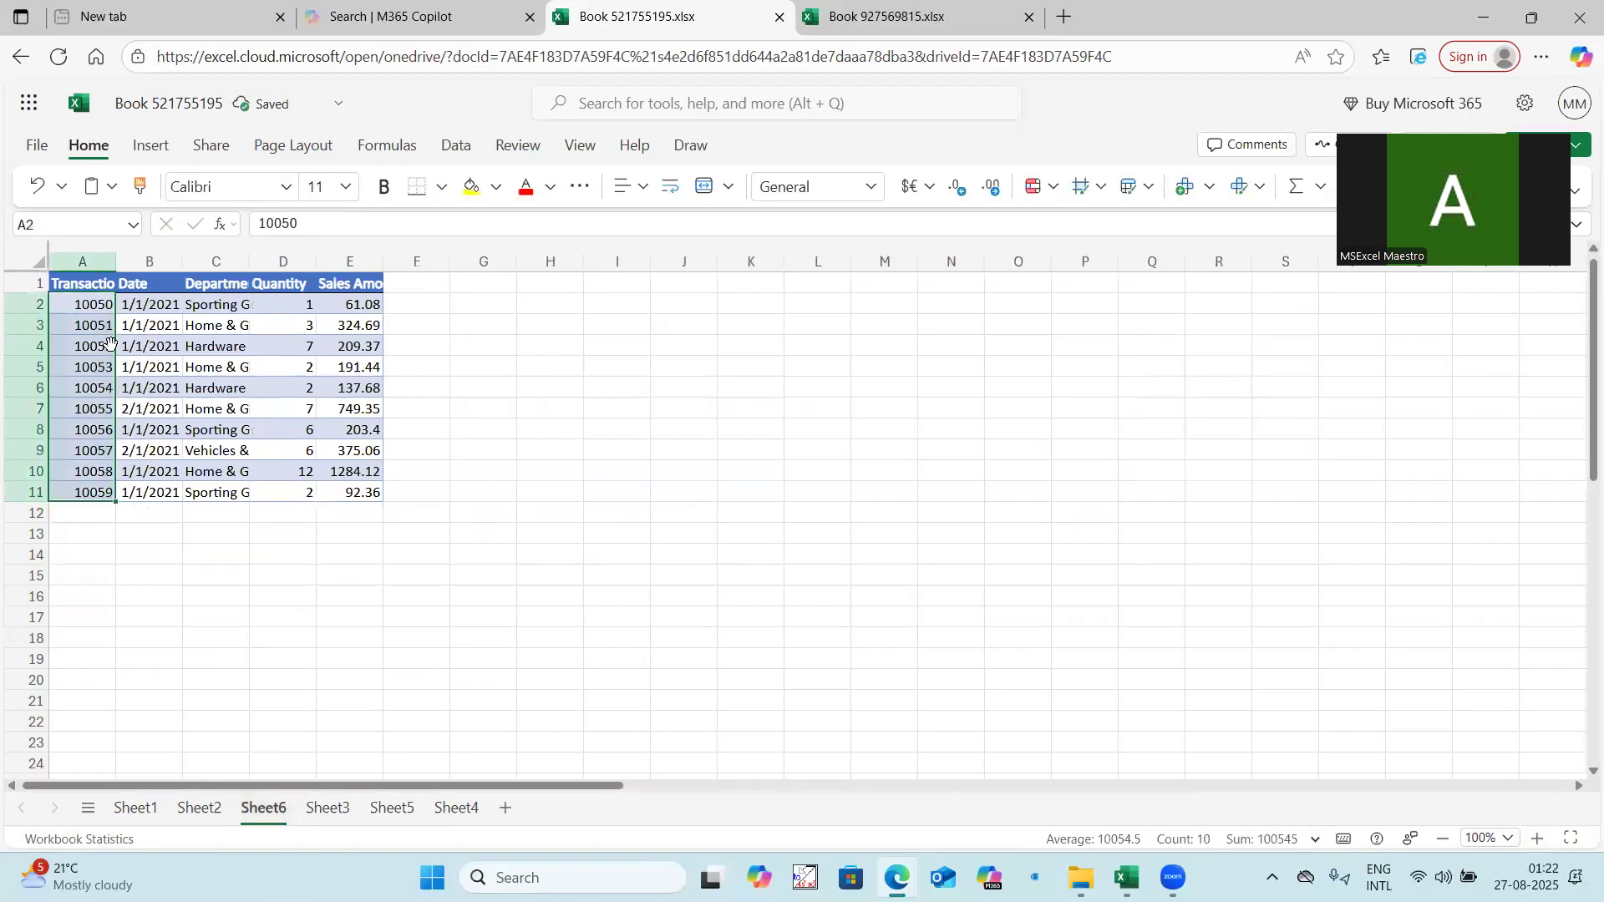
pyautogui.click(328, 808)
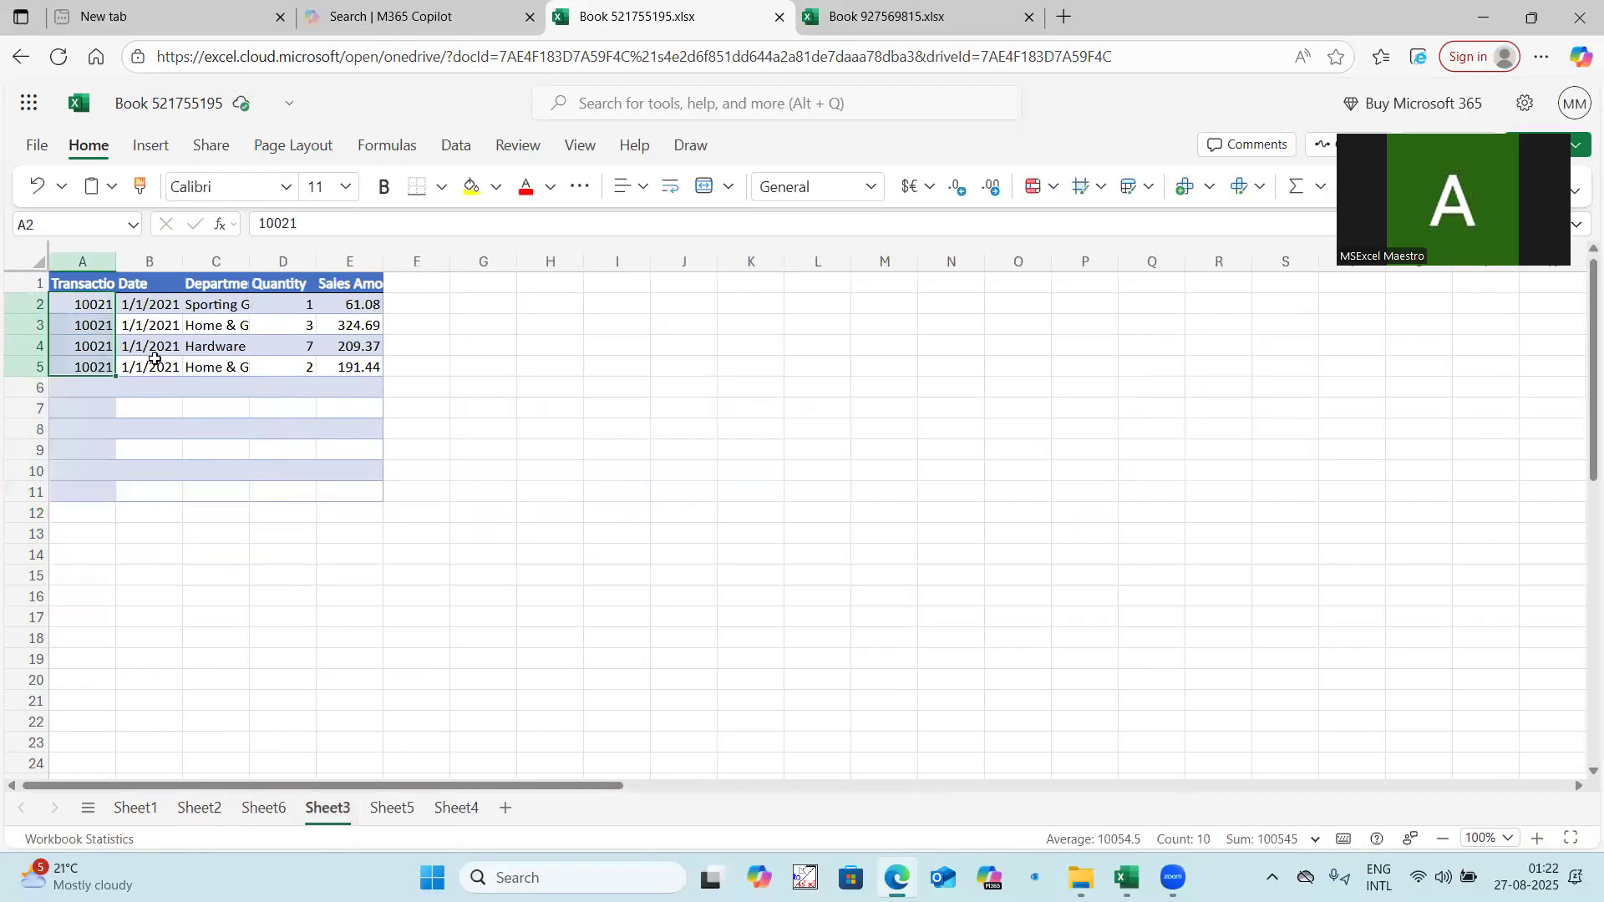
pyautogui.click(405, 810)
pyautogui.click(202, 809)
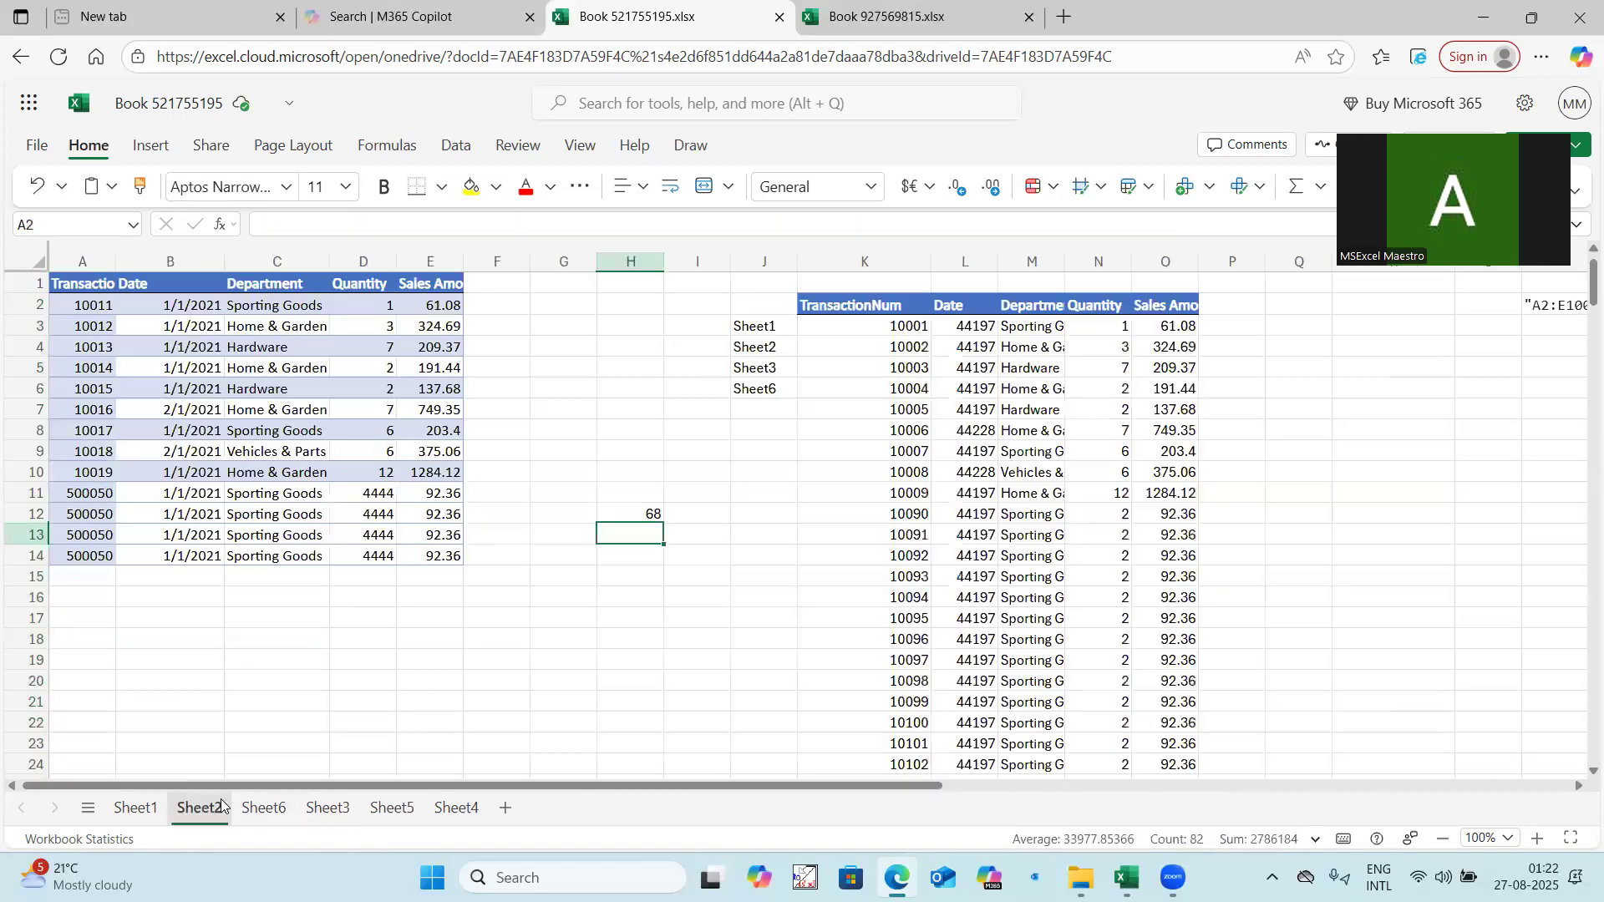
pyautogui.press('Up')
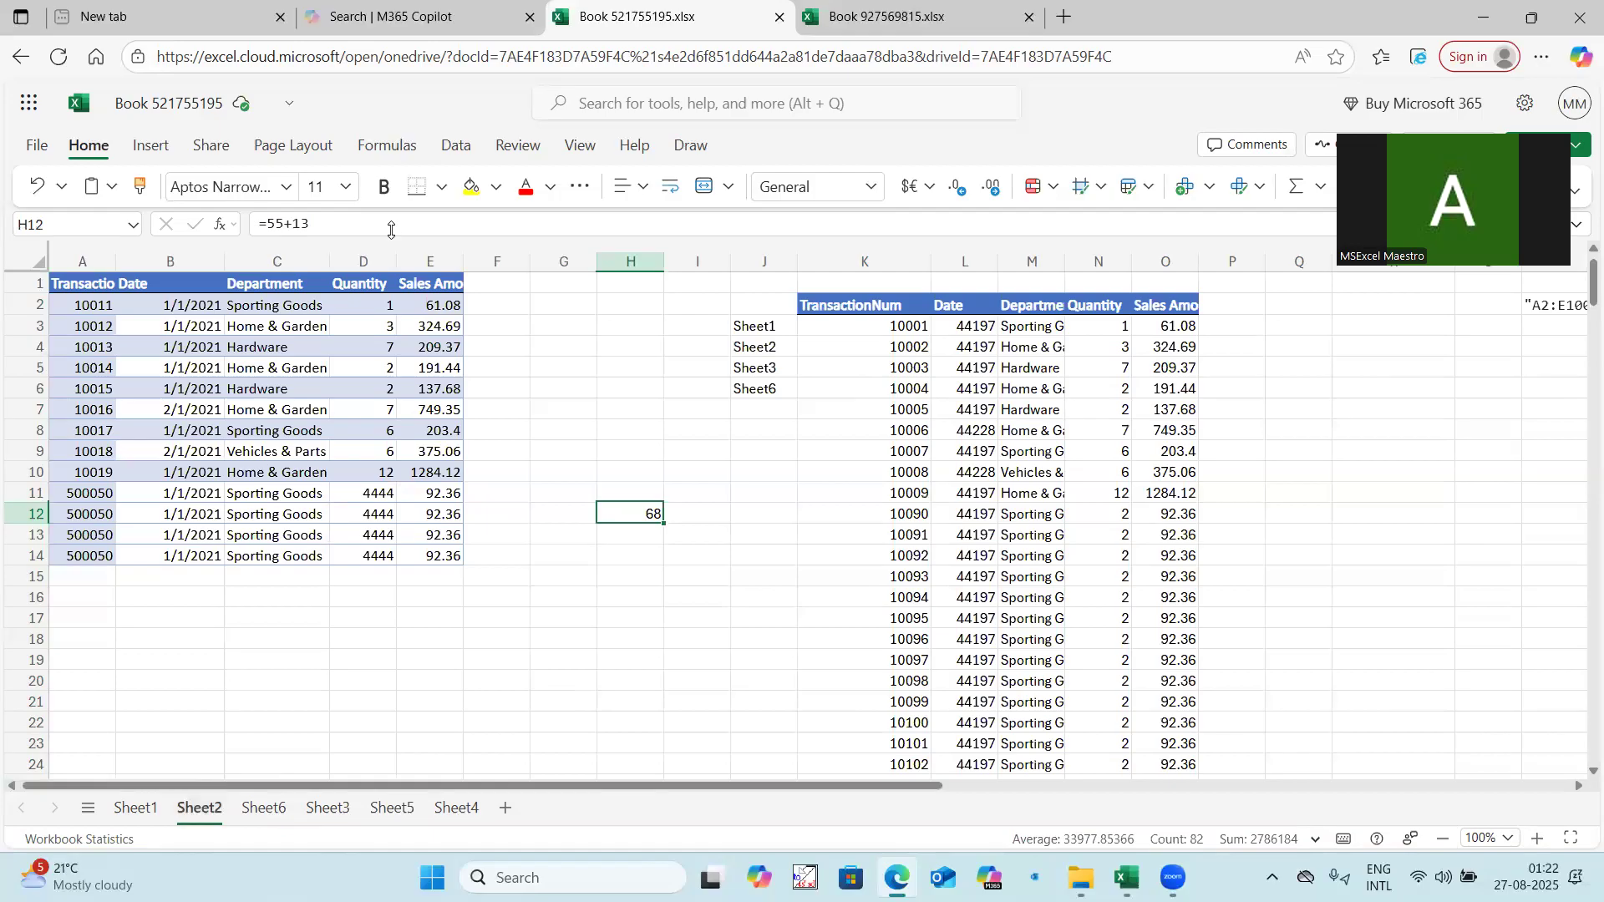
pyautogui.click(391, 226)
pyautogui.write('+14')
pyautogui.press('Return')
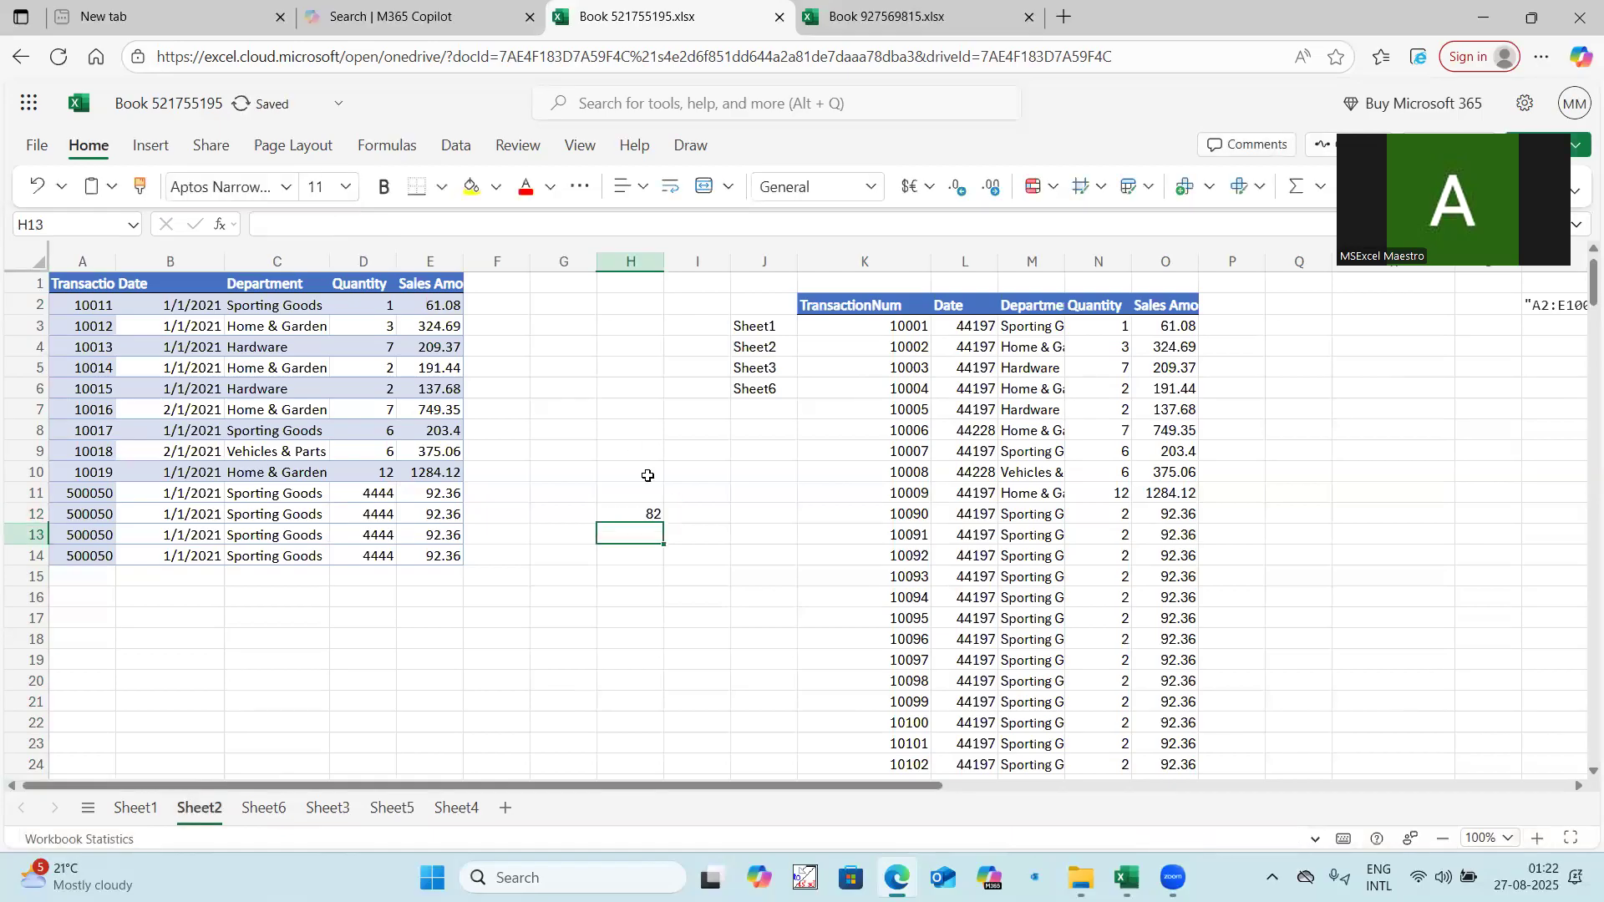
pyautogui.click(639, 511)
# Extend both VSTACK ranges in the FILTER formula in Sheet5 cell A2 to A2:E100000.
pyautogui.click(392, 808)
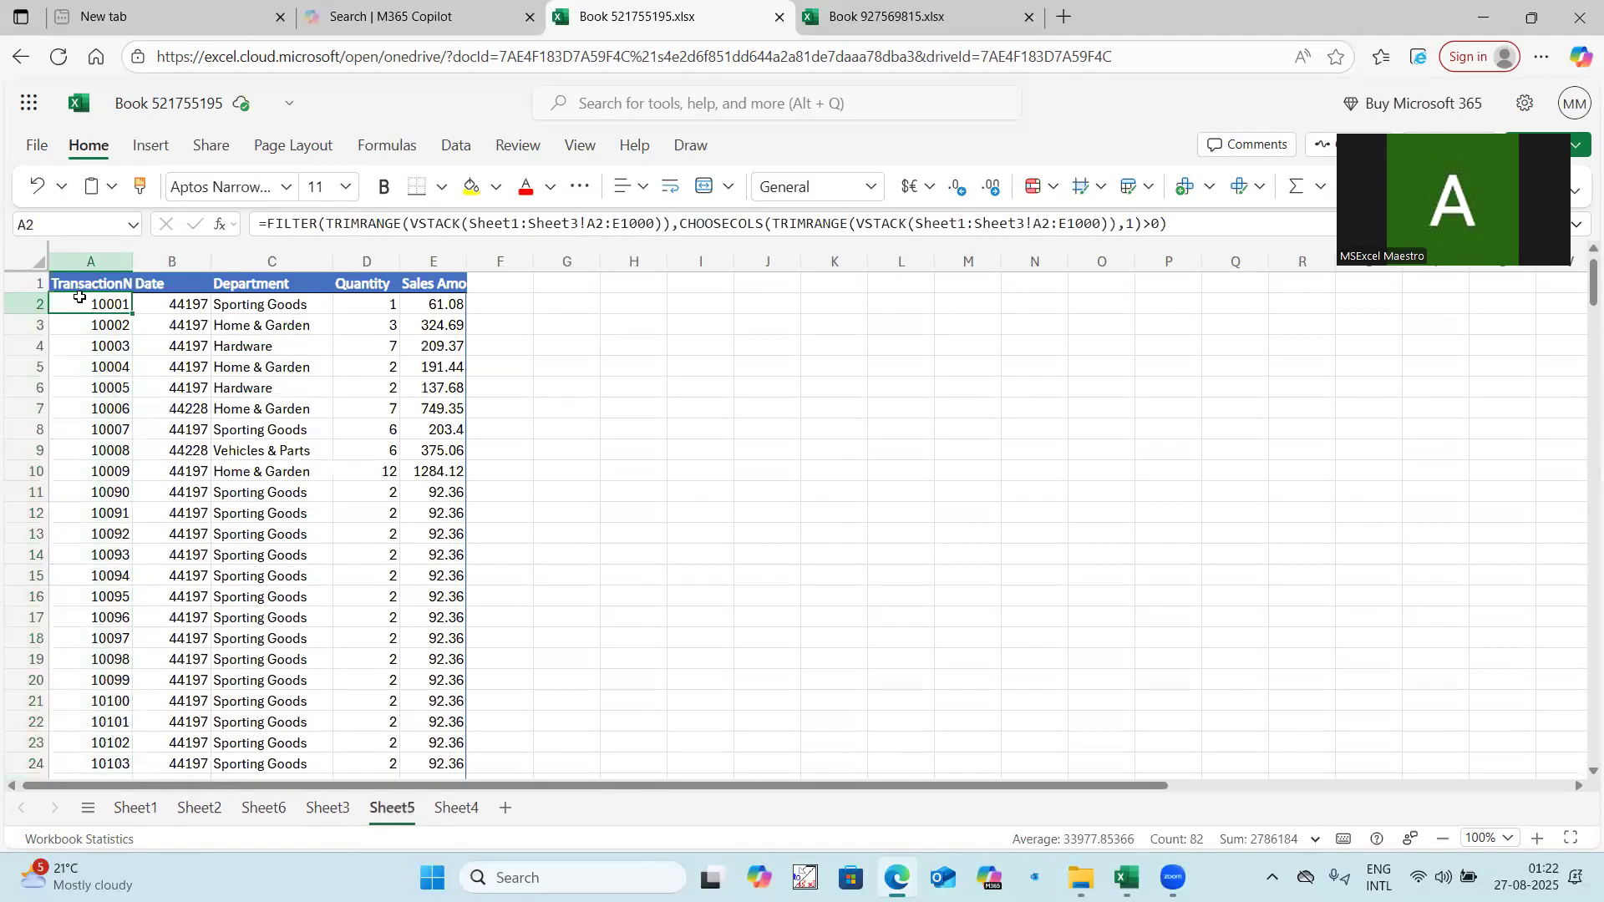
pyautogui.click(1089, 224)
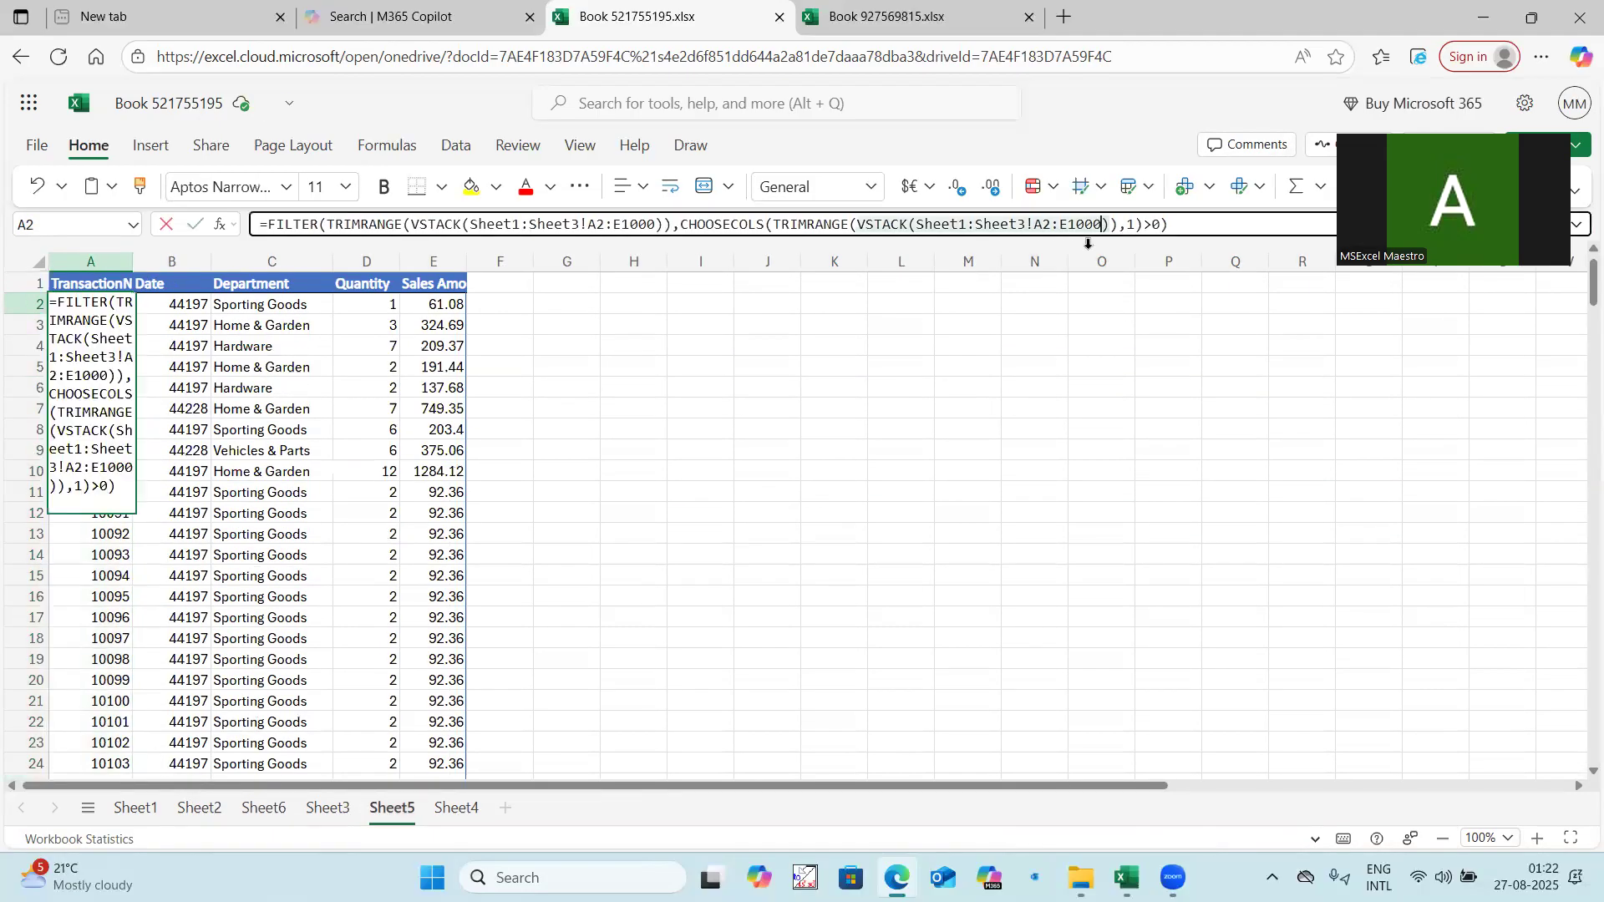
pyautogui.write('0')
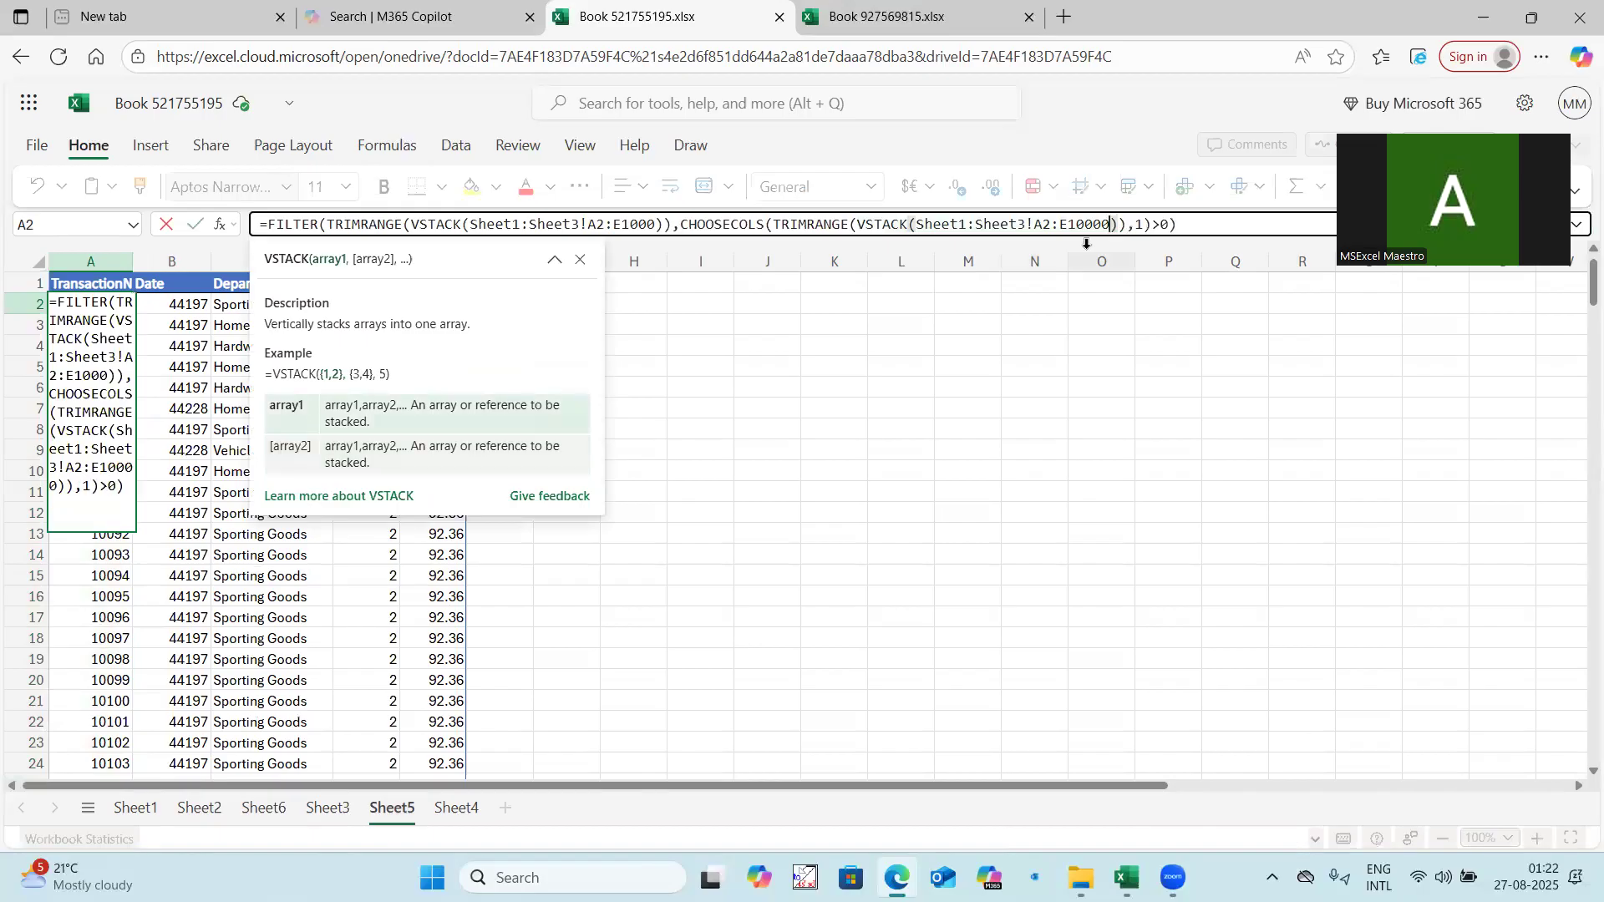
pyautogui.write('0')
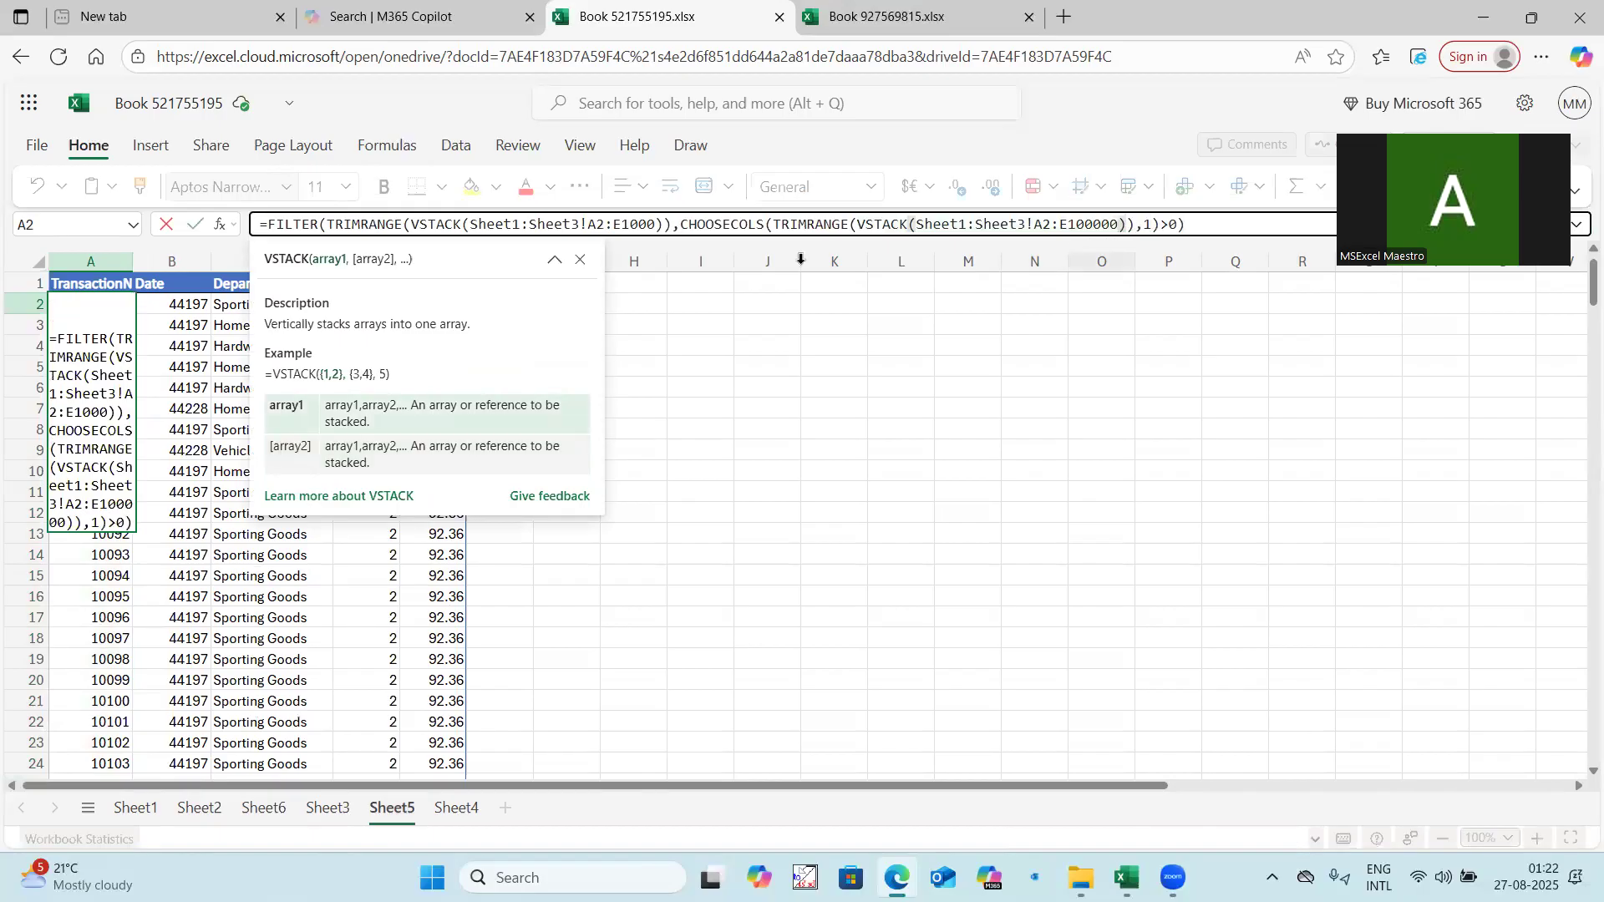
pyautogui.click(657, 224)
pyautogui.write('00')
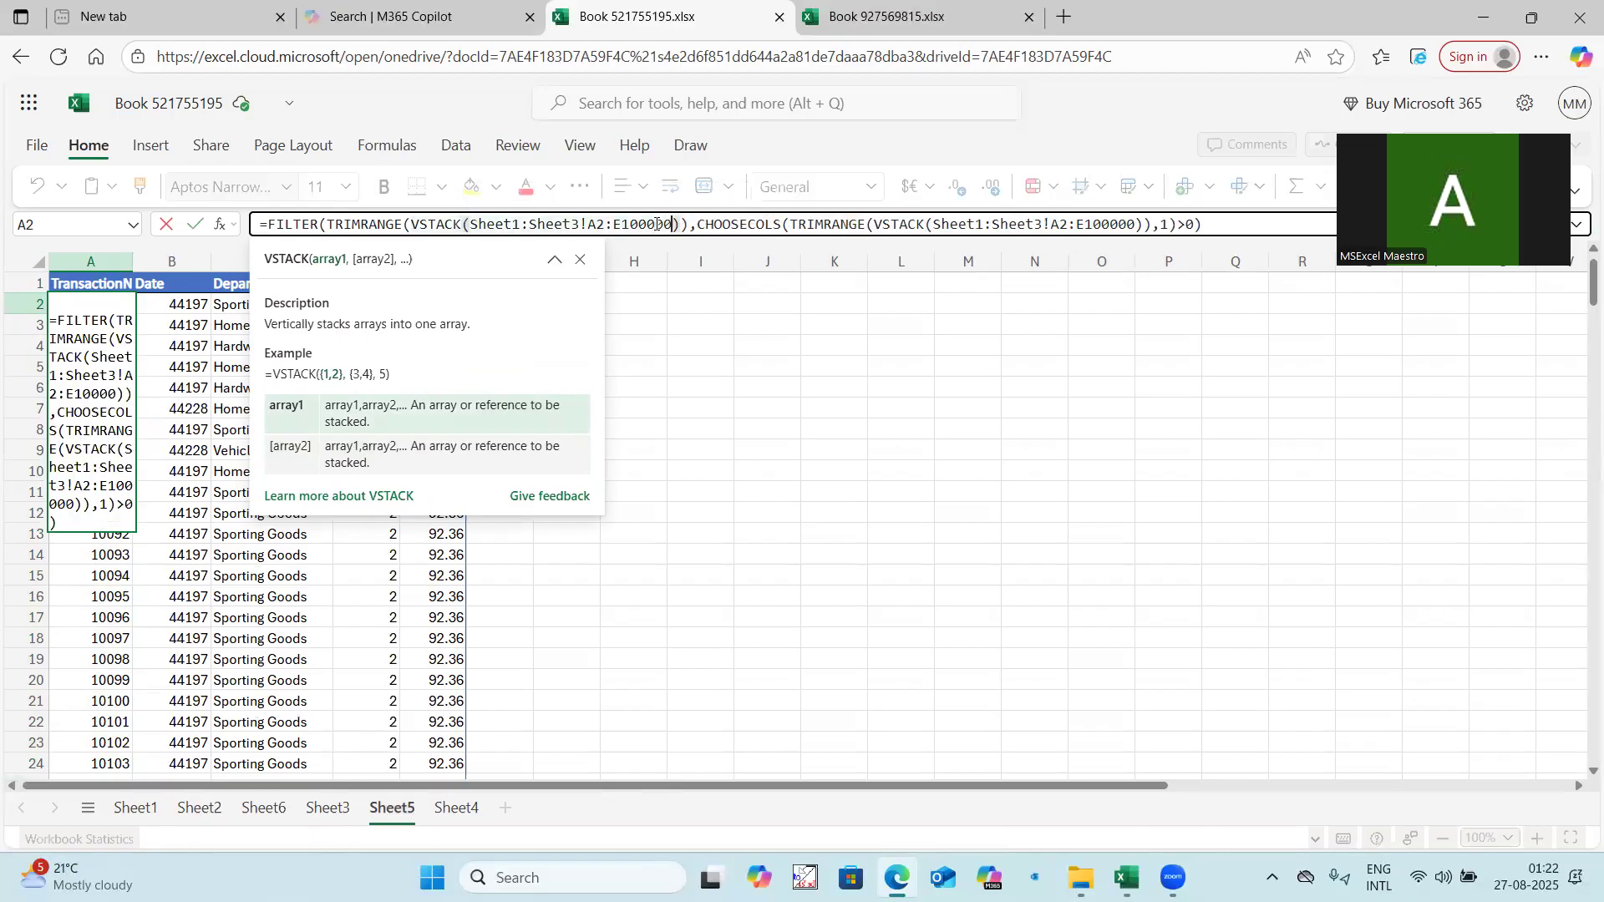
pyautogui.press('Return')
# Examine the rows at and beyond the end of the Sheet5 output for leftover blanks, and review the formula in A2.
pyautogui.click(146, 346)
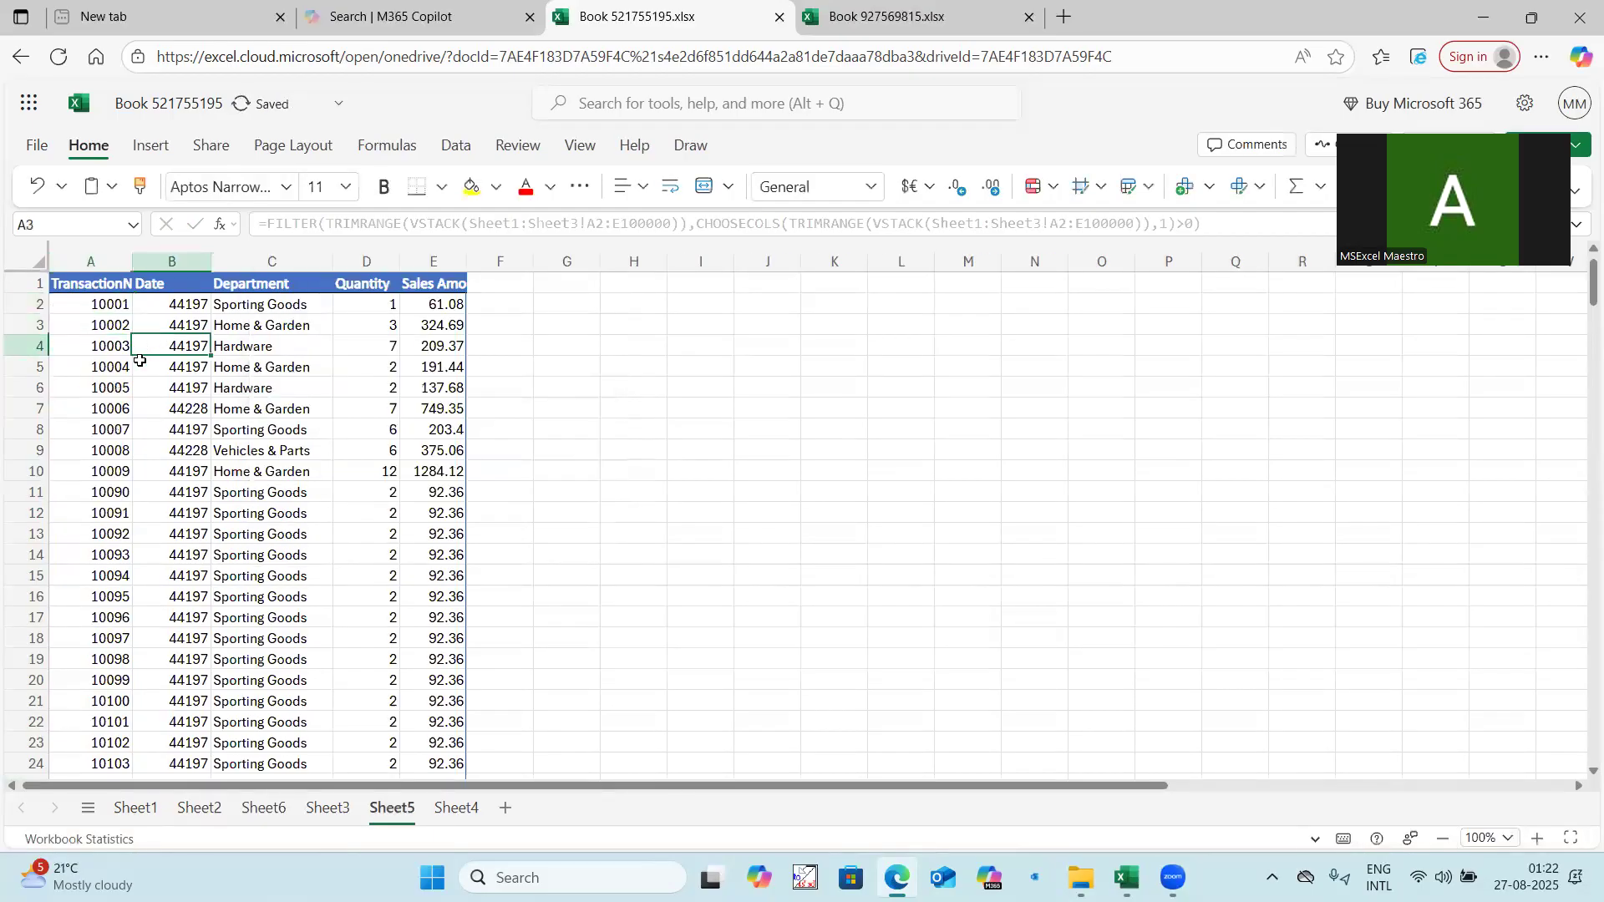
pyautogui.scroll(-20, 122, 439)
pyautogui.scroll(5, 123, 439)
pyautogui.click(118, 426)
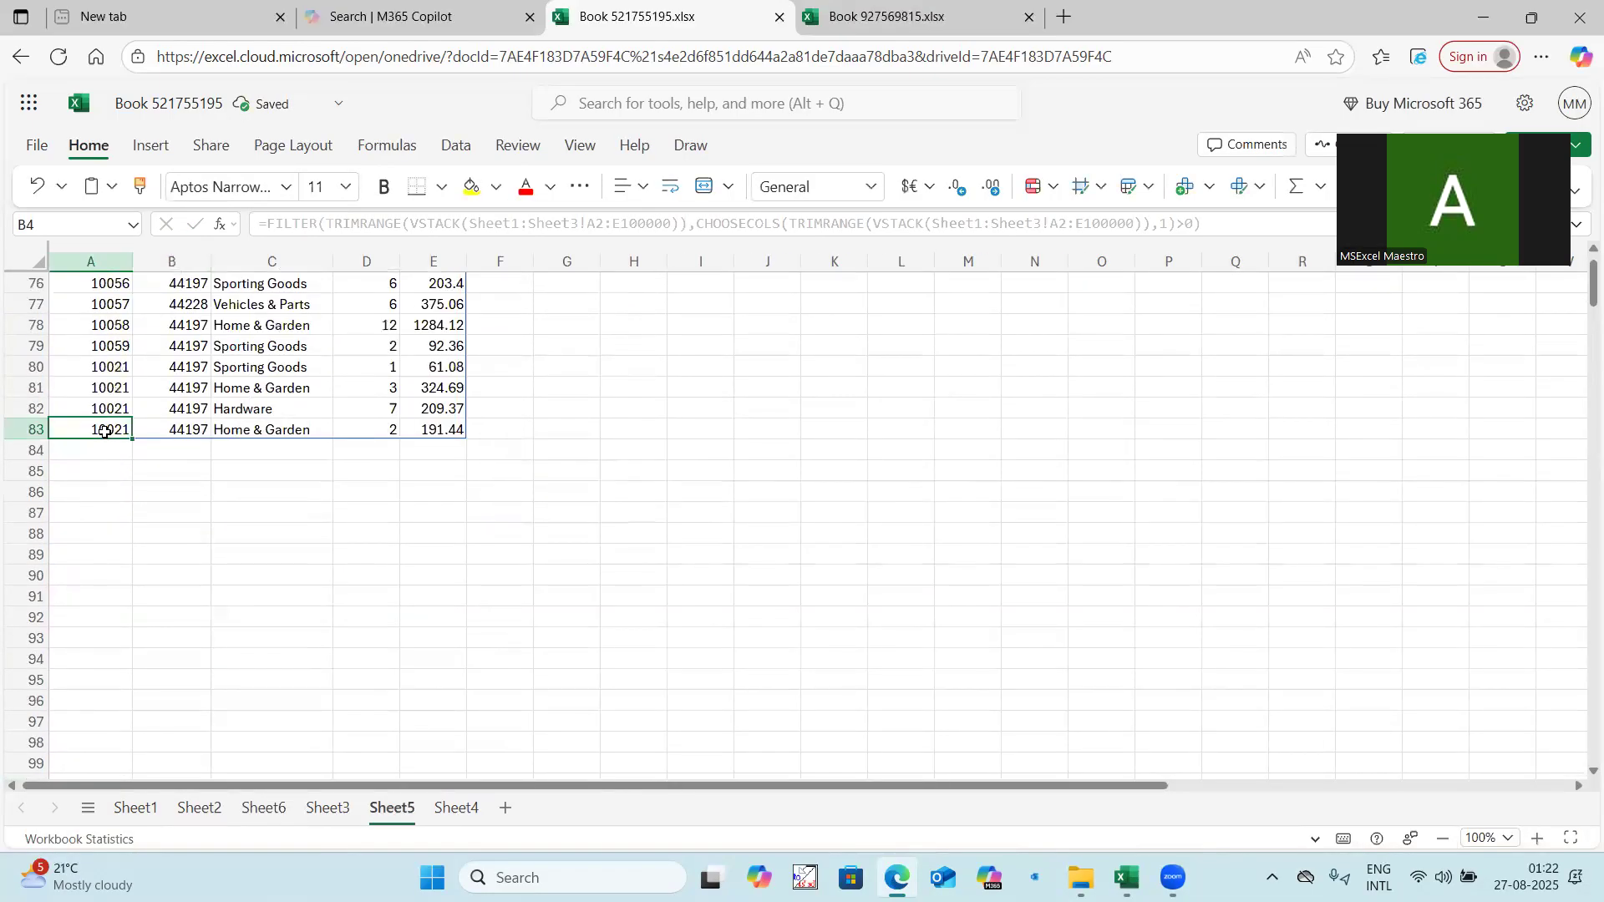
pyautogui.scroll(-12, 188, 484)
pyautogui.scroll(-4, 190, 484)
pyautogui.click(117, 555)
pyautogui.click(259, 519)
pyautogui.scroll(-13, 122, 504)
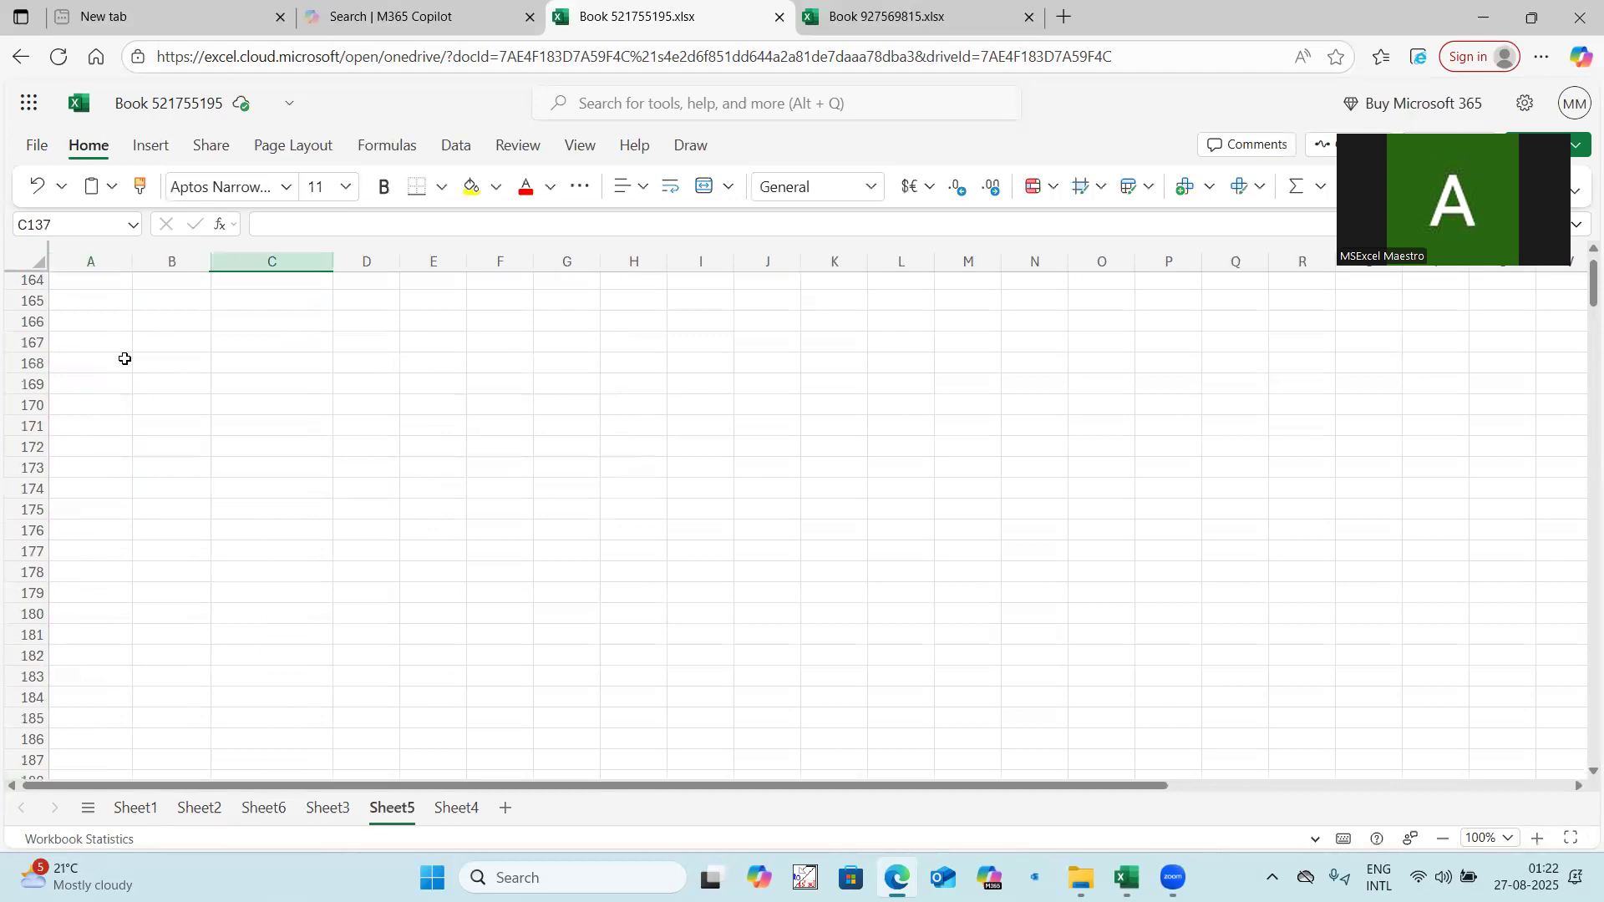
pyautogui.scroll(14, 124, 359)
pyautogui.scroll(20, 123, 343)
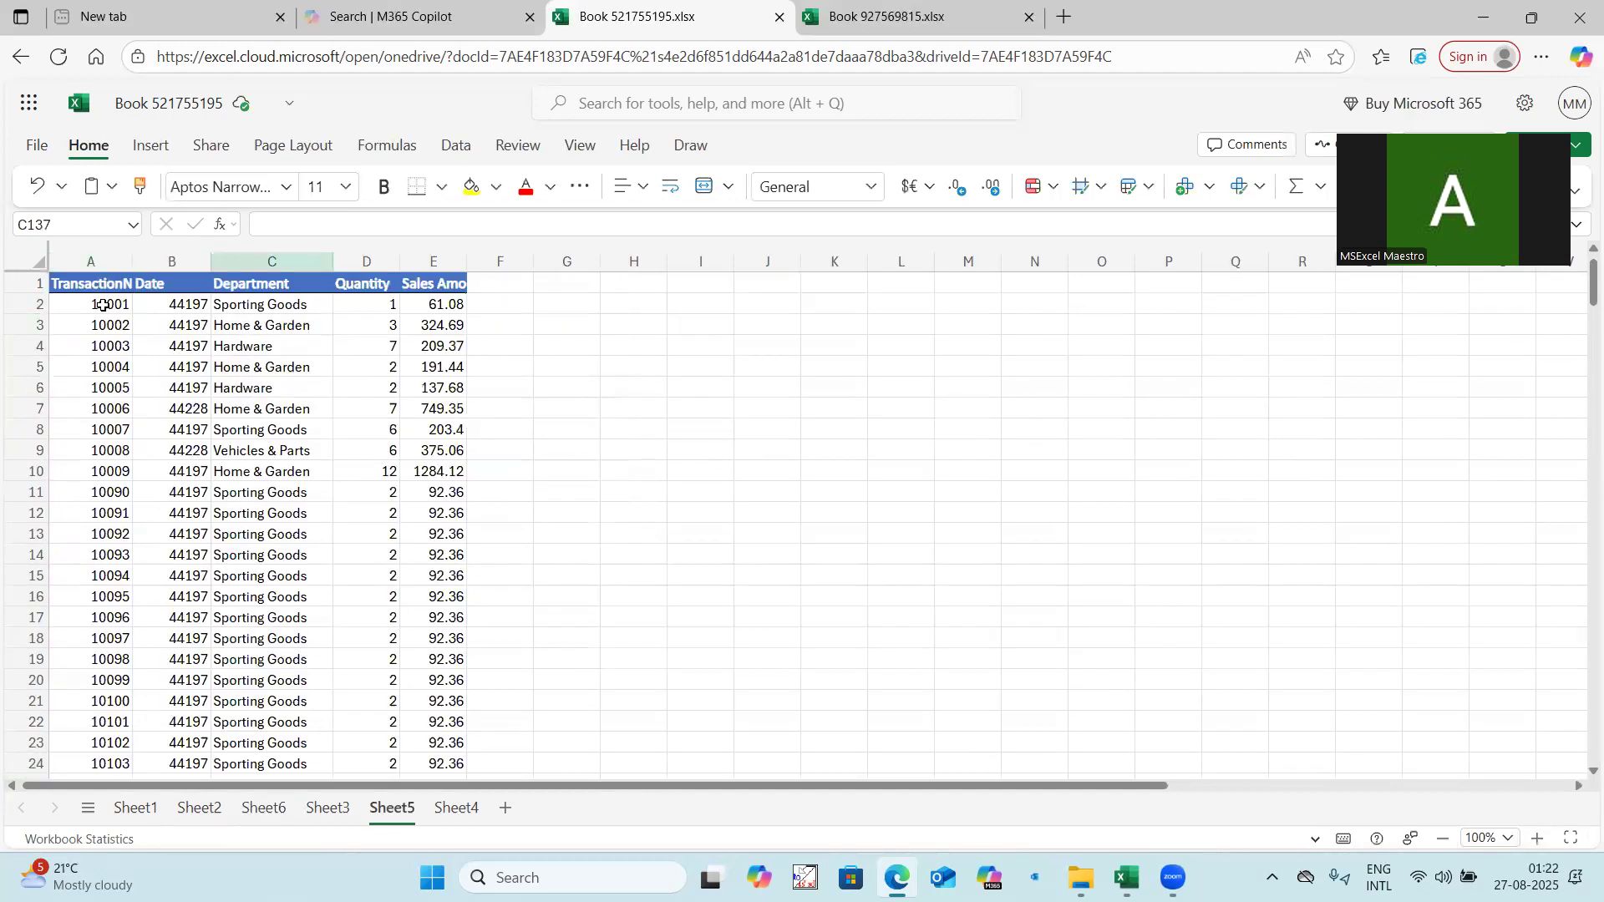
pyautogui.click(102, 306)
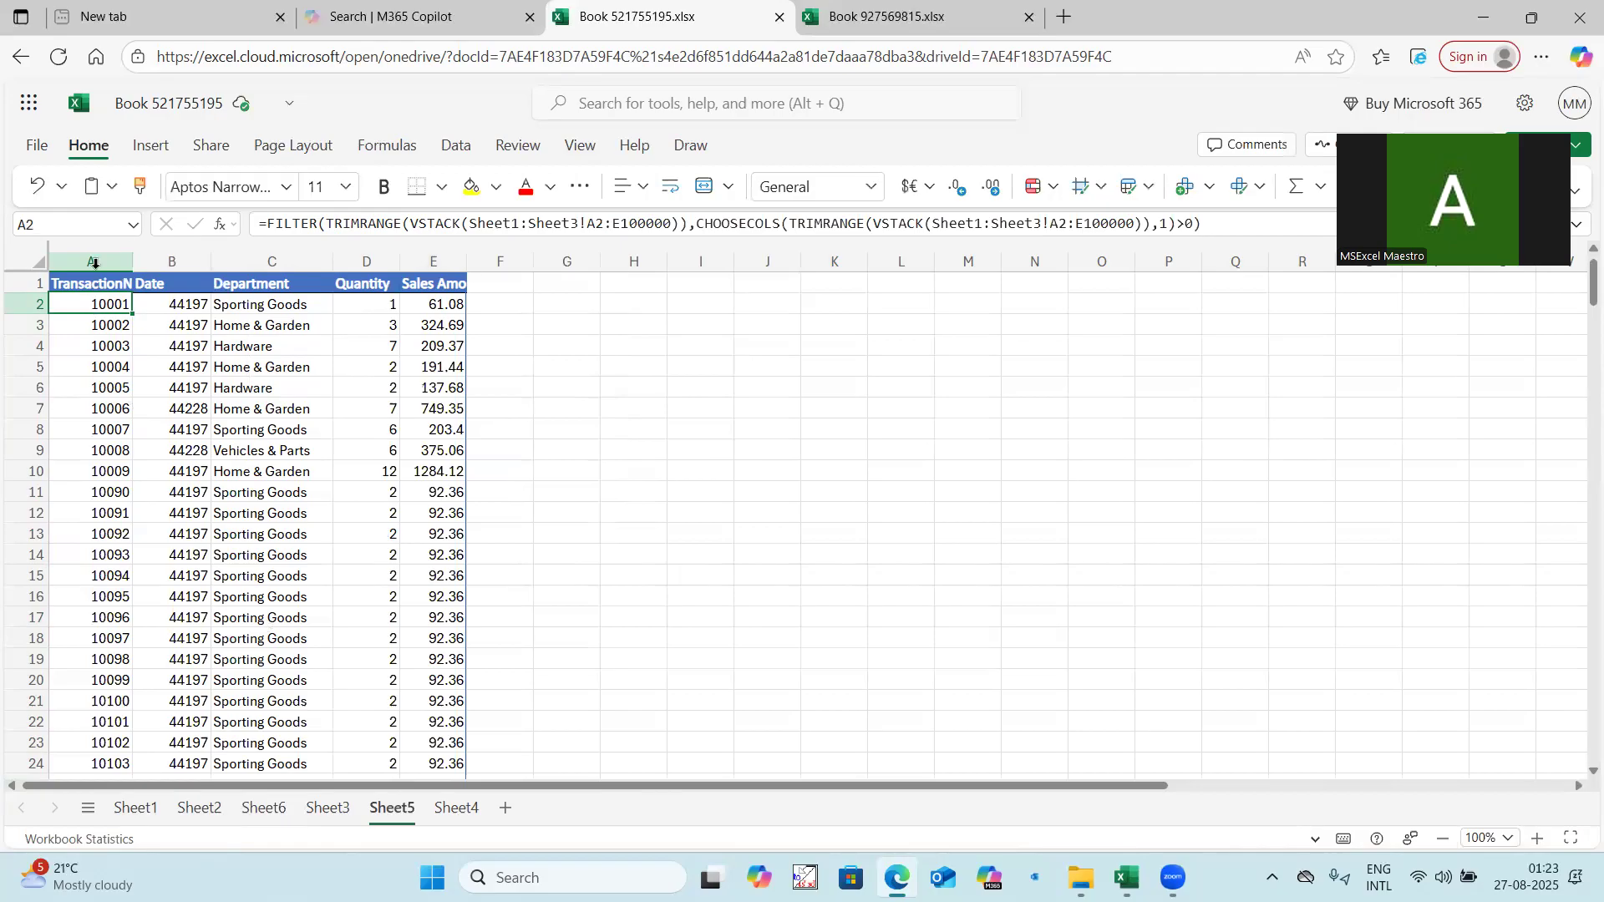
pyautogui.moveTo(91, 261); pyautogui.dragTo(433, 262)
pyautogui.click(519, 401)
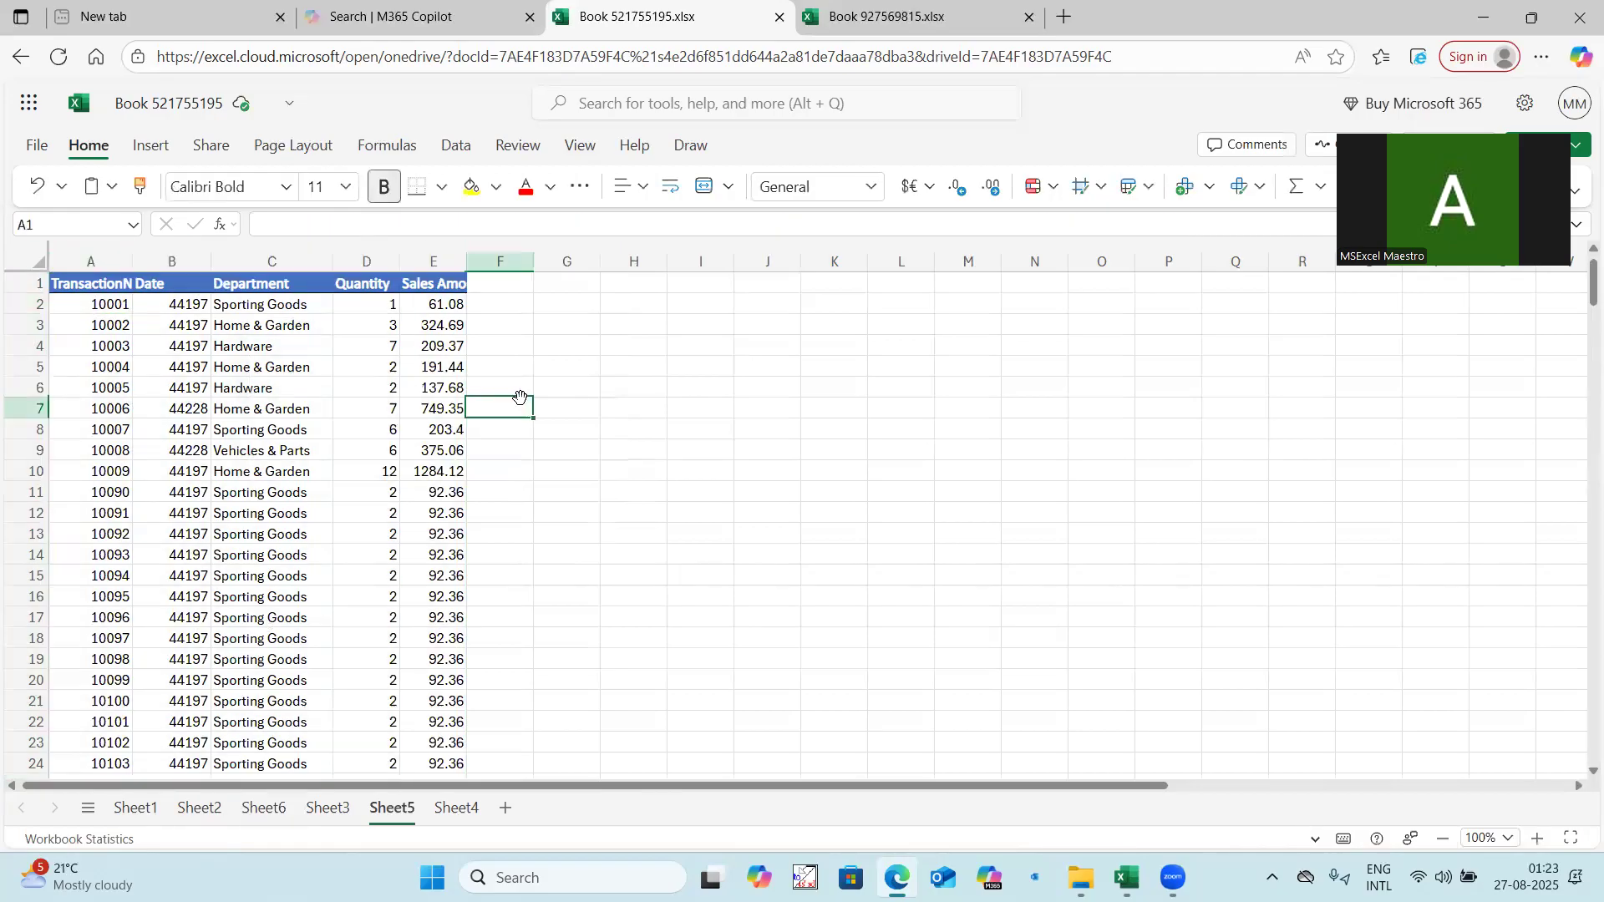
pyautogui.click(118, 306)
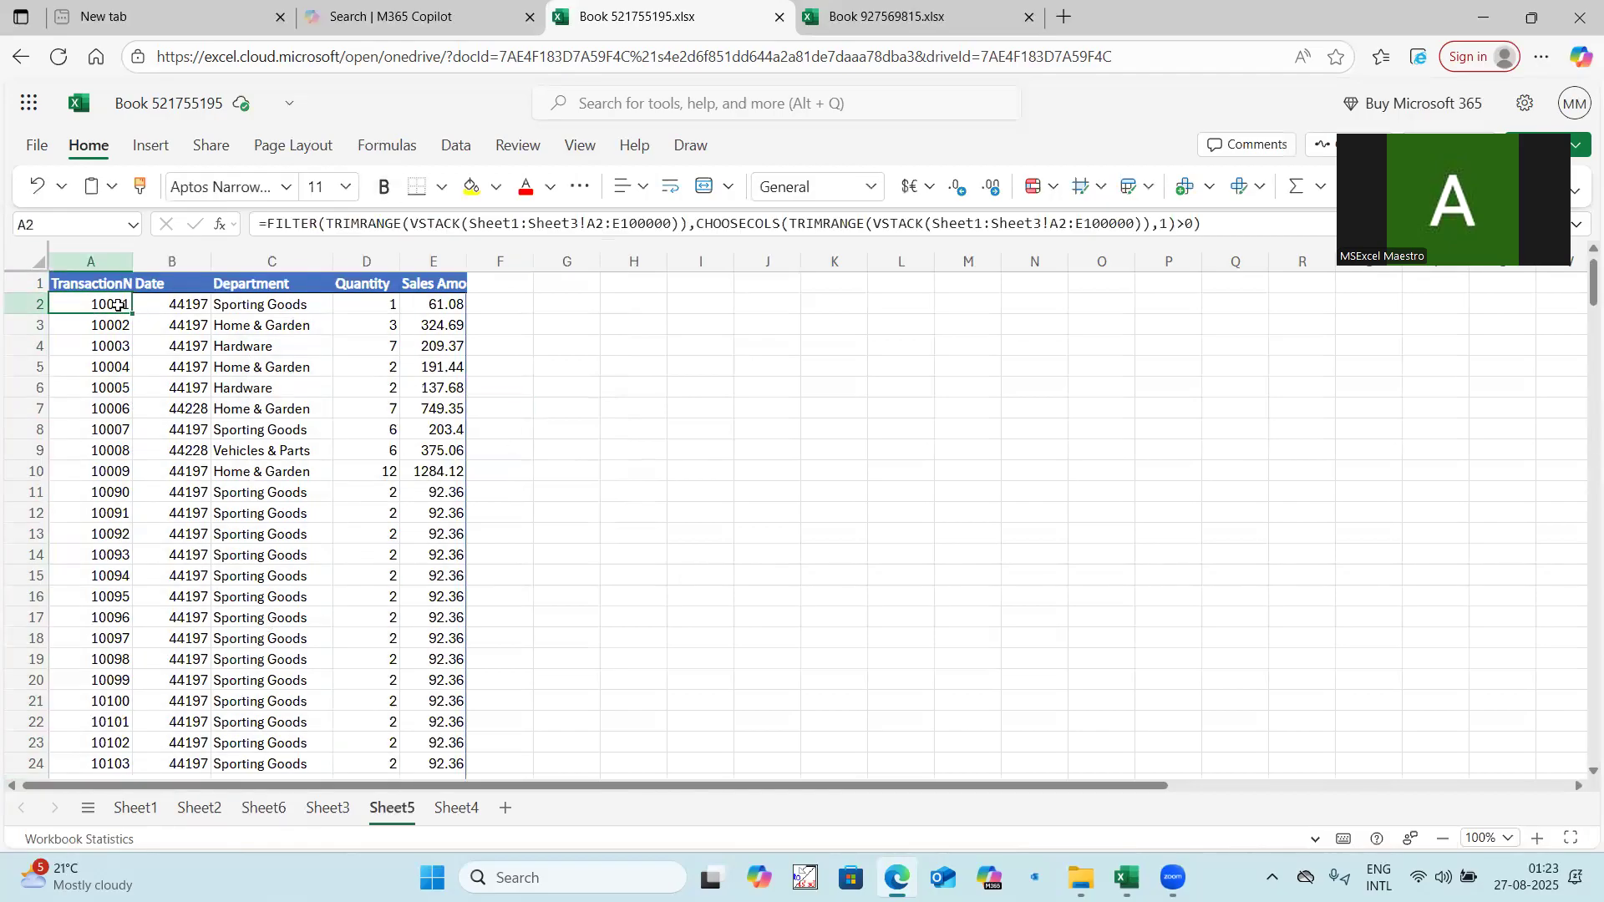
# On Sheet2, widen the Department column (M) of the stacked table so its entries show in full.
pyautogui.click(201, 809)
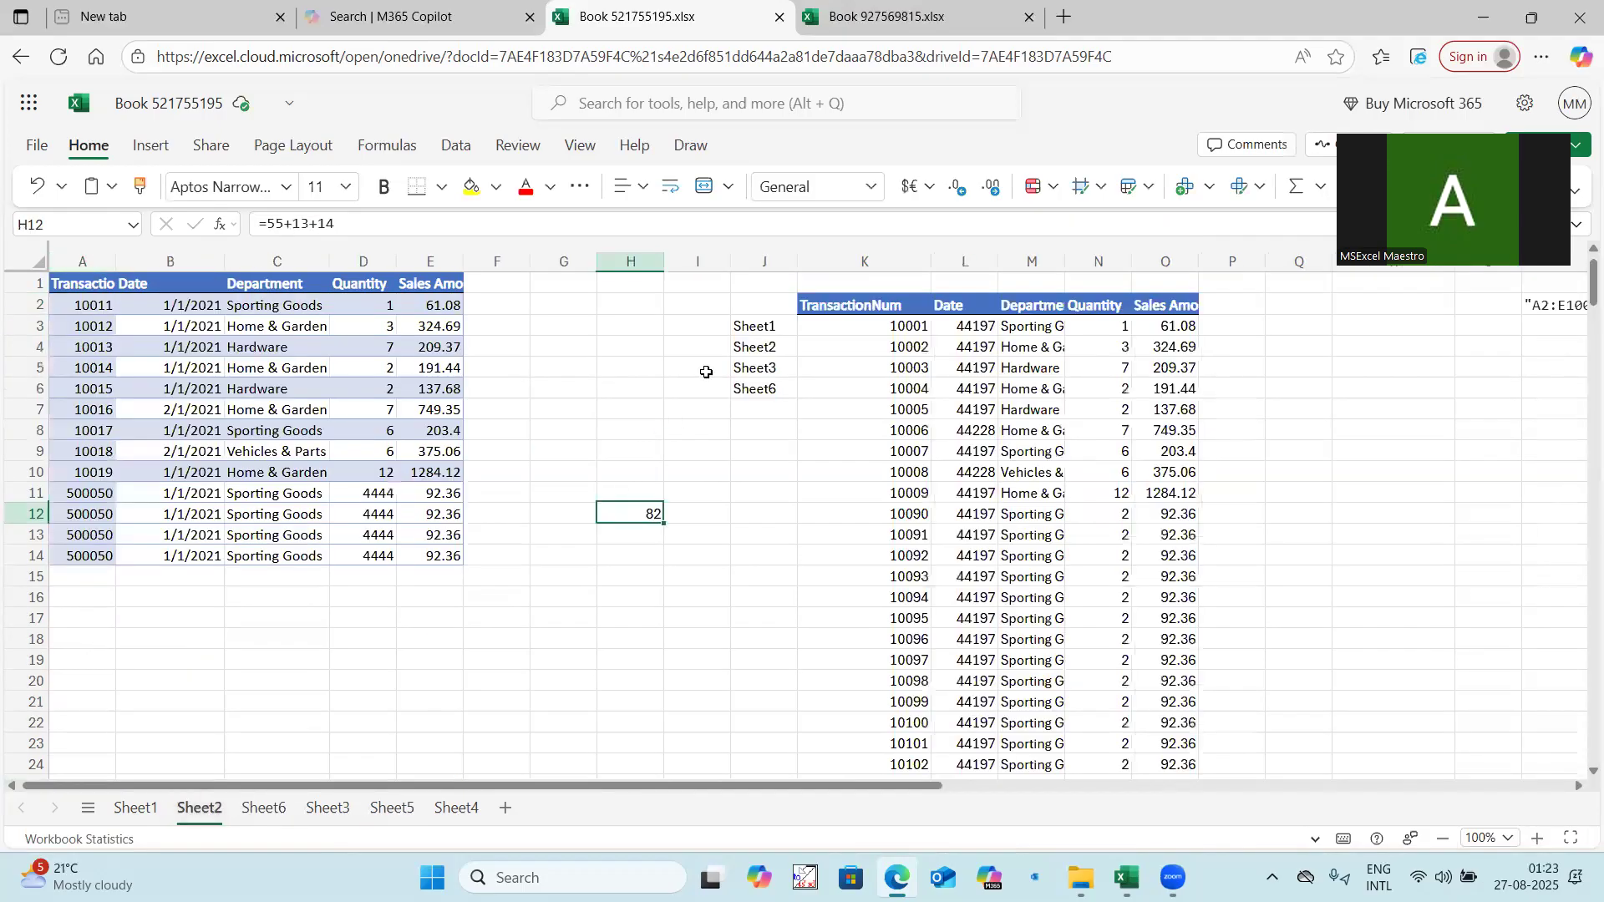
pyautogui.click(764, 327)
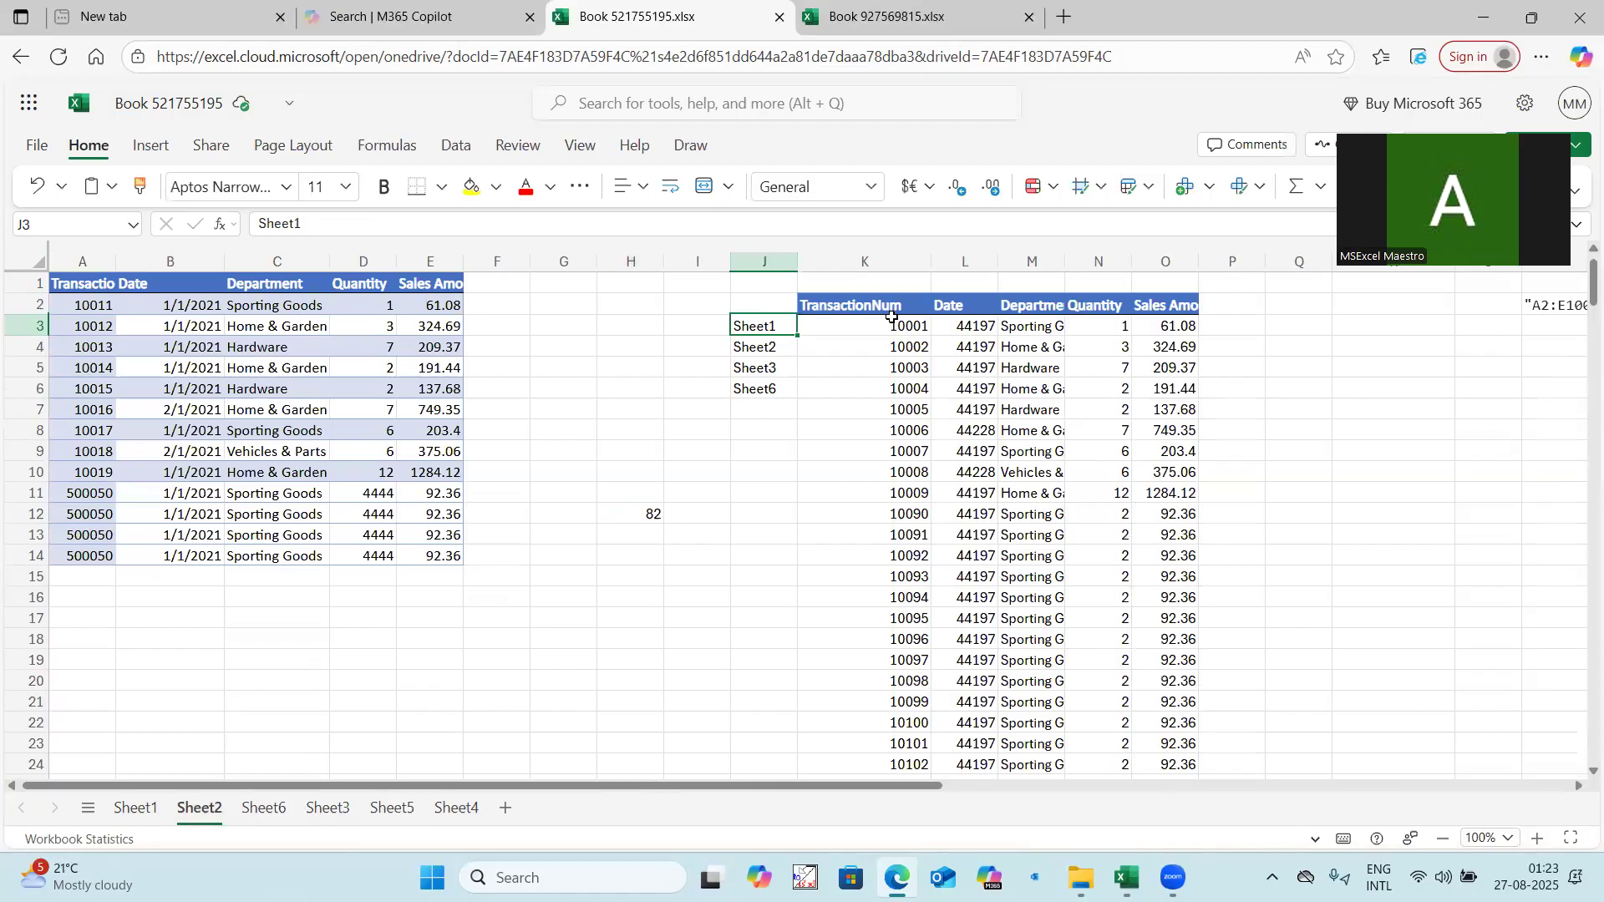
pyautogui.click(756, 403)
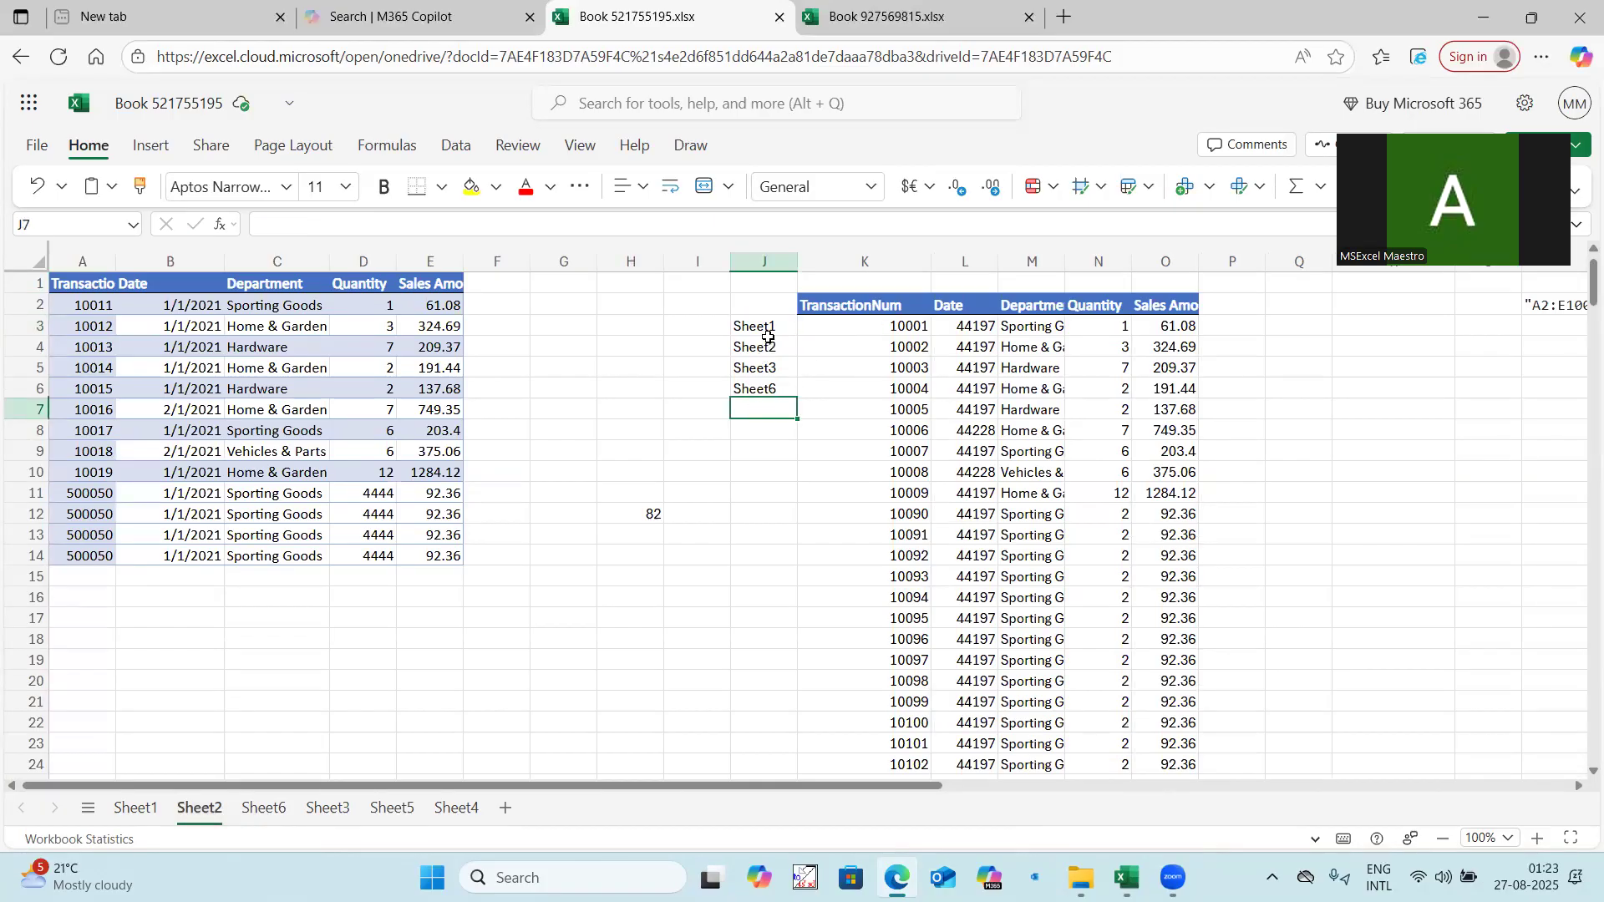
pyautogui.click(904, 297)
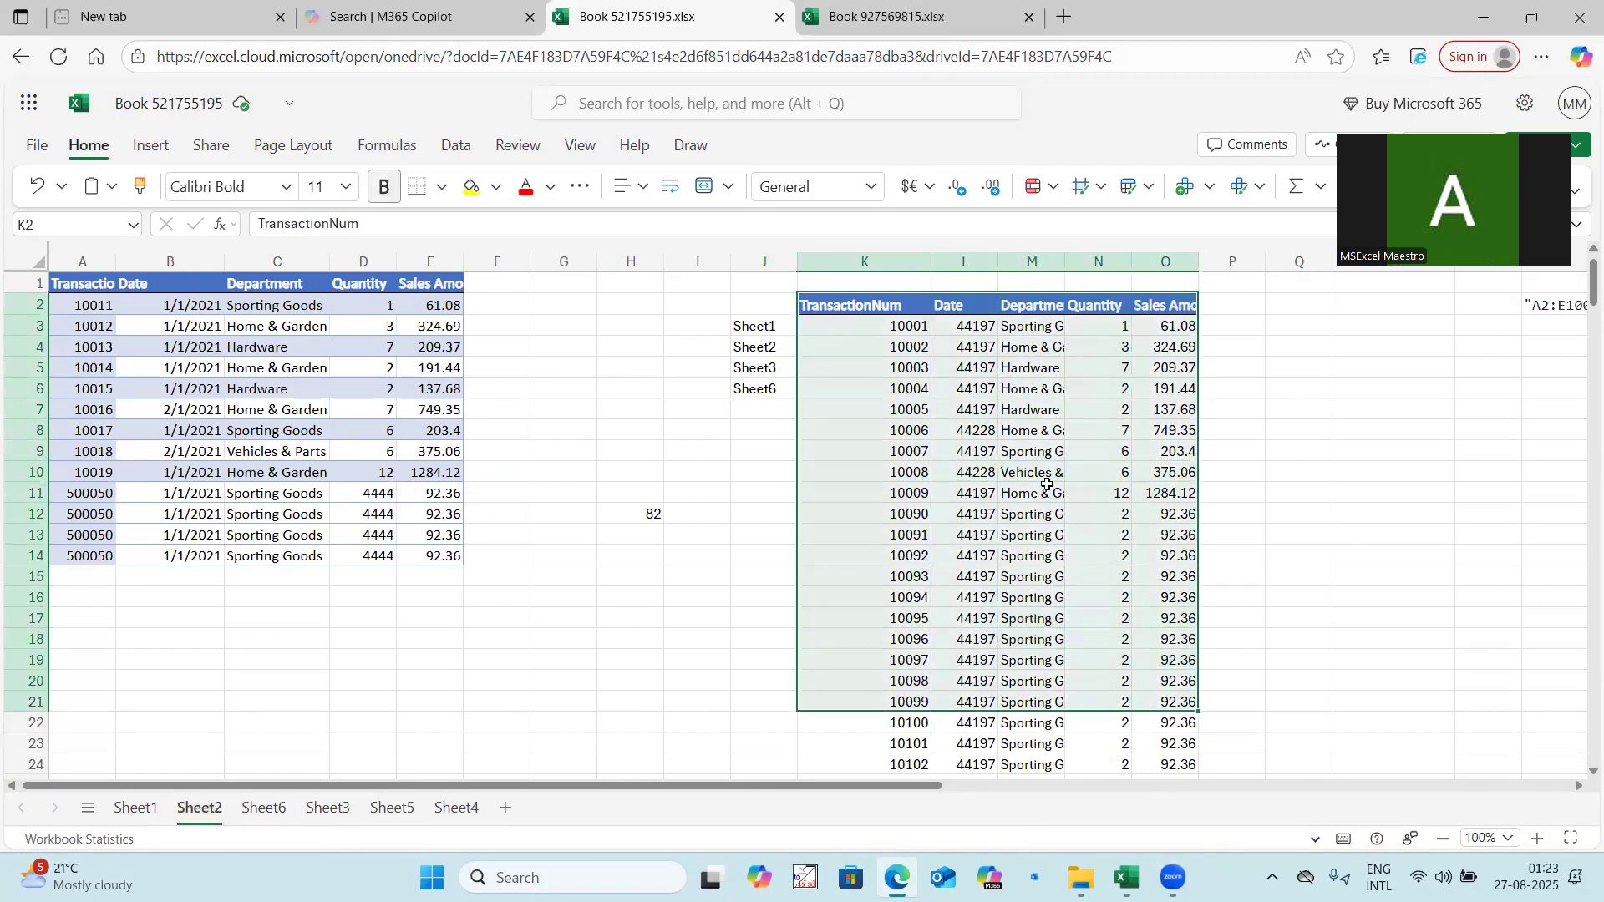
pyautogui.moveTo(1065, 261); pyautogui.dragTo(1119, 262)
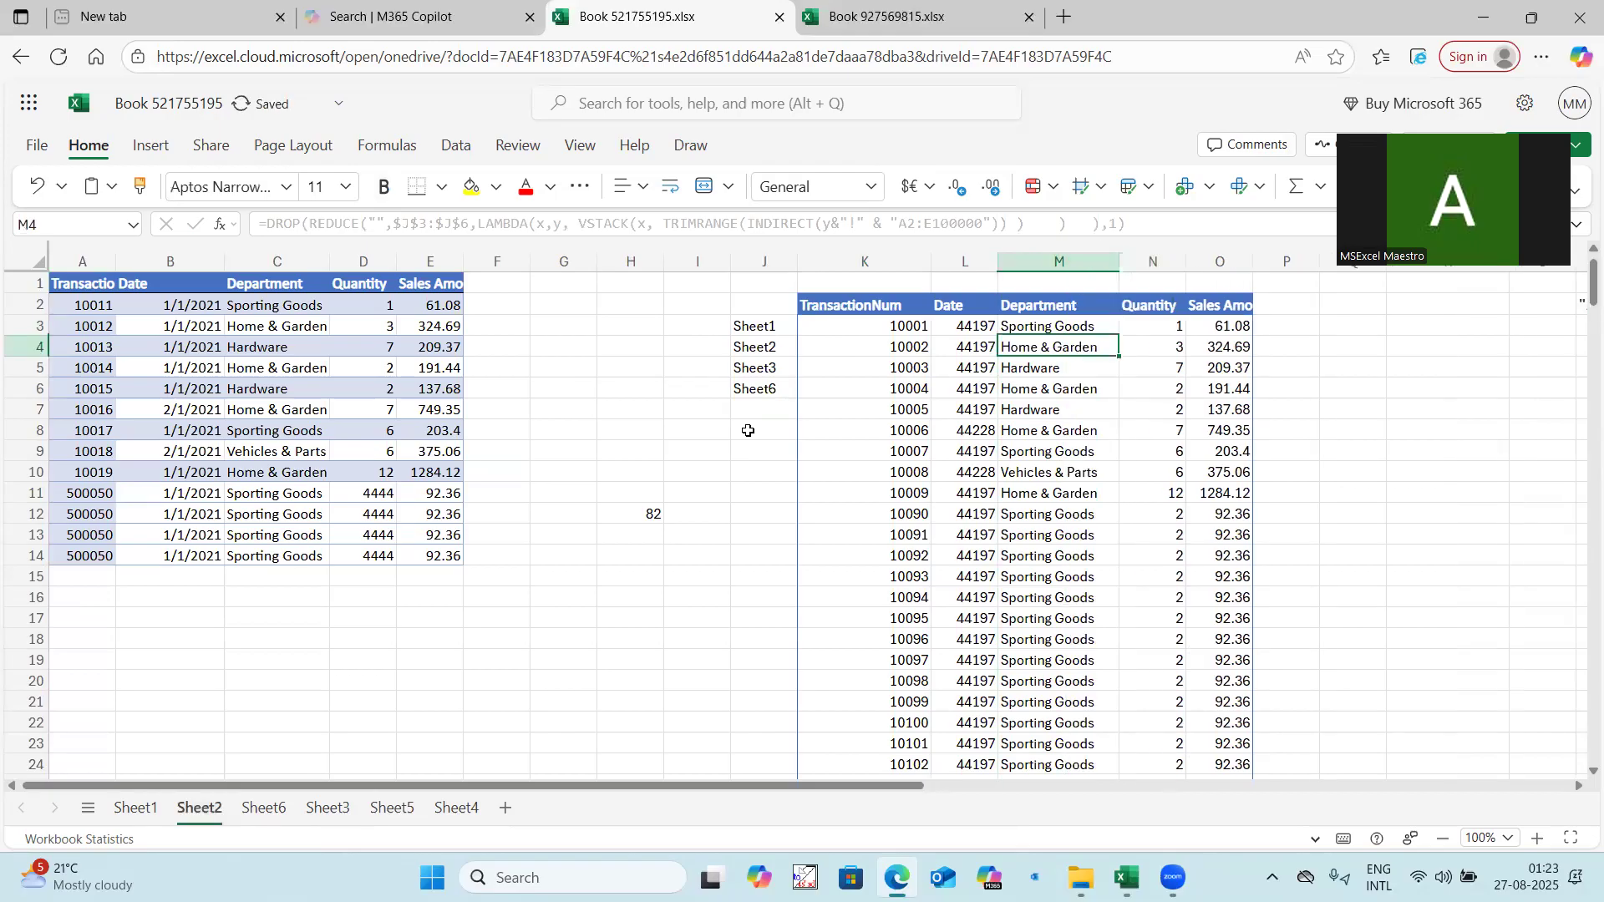
# Enter the note "255 Sheets can be inserted" in cell D18 of Sheet2.
pyautogui.click(350, 637)
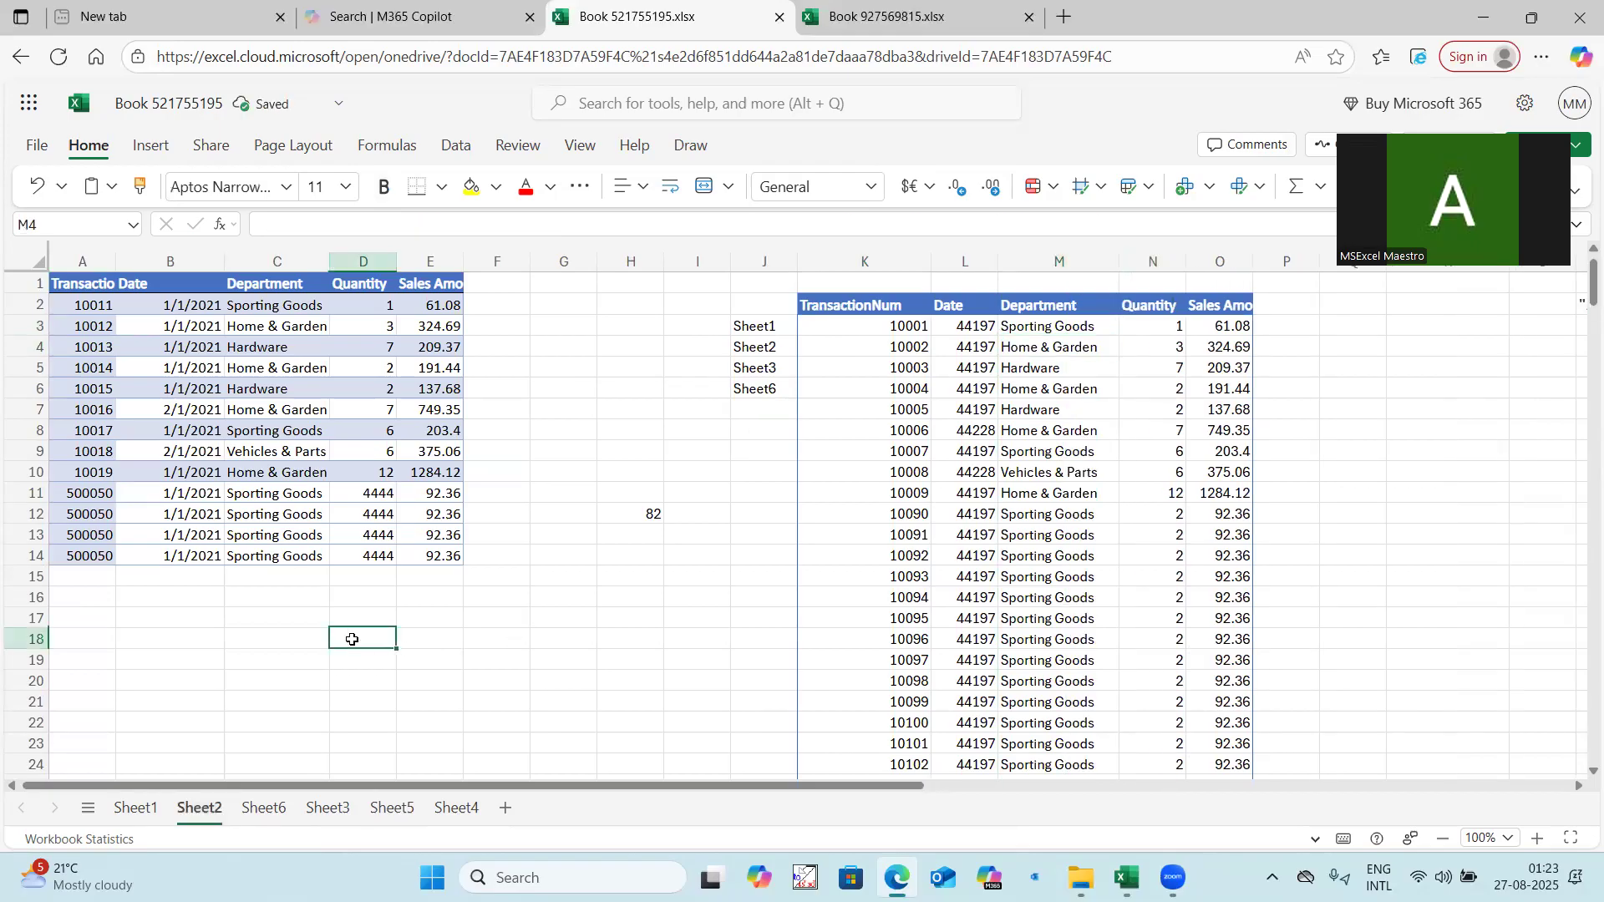
pyautogui.write('255')
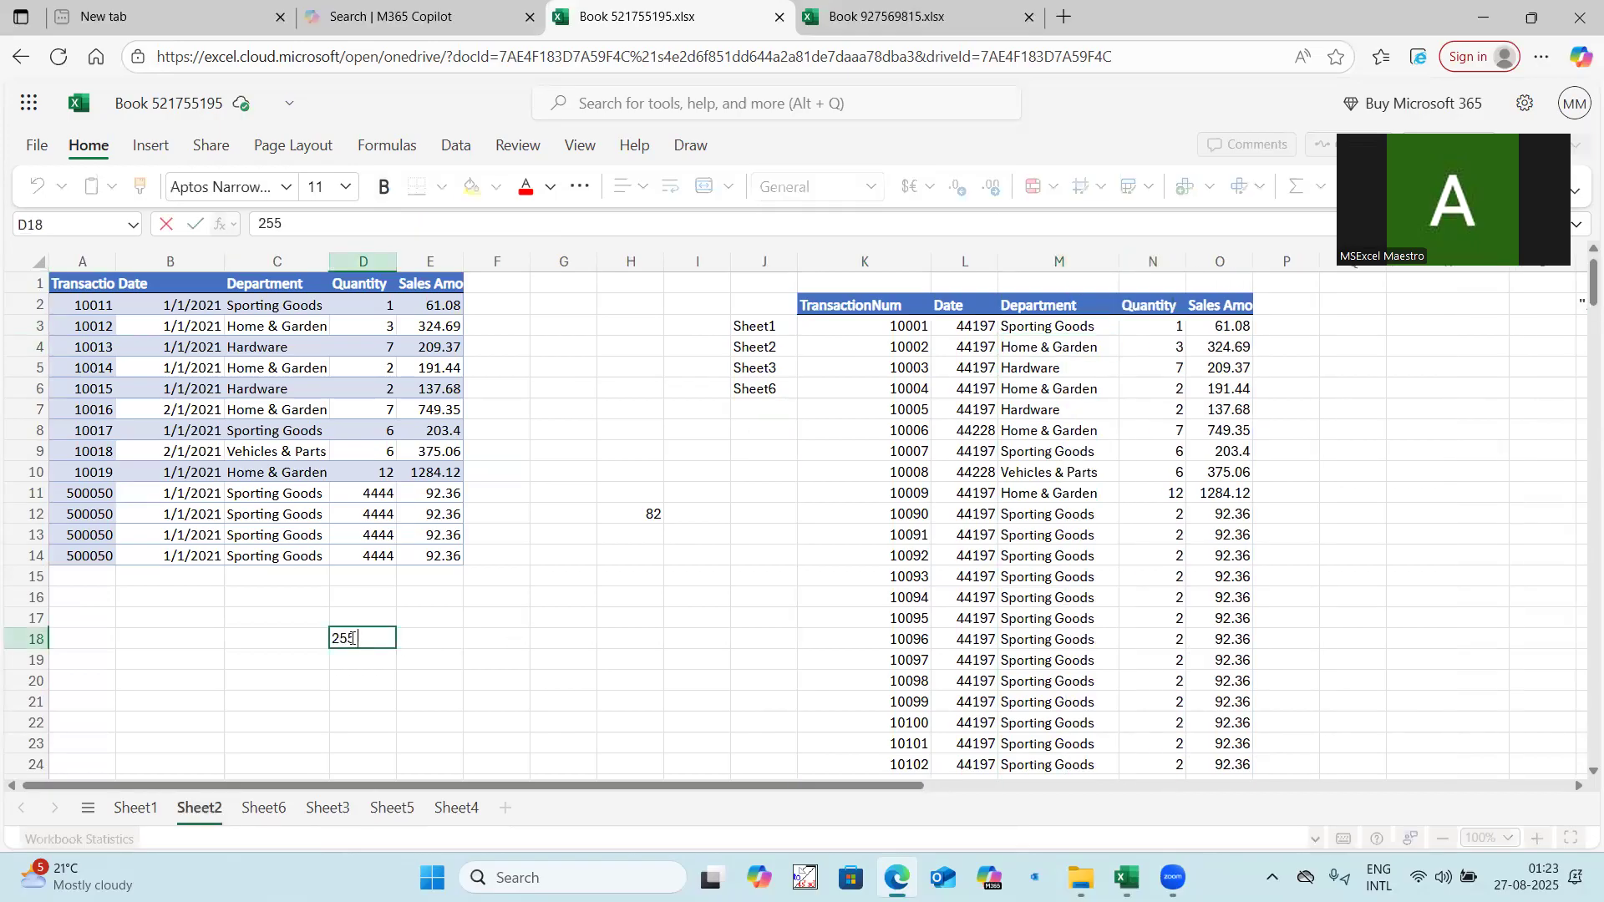
pyautogui.write(' Sheets can be in')
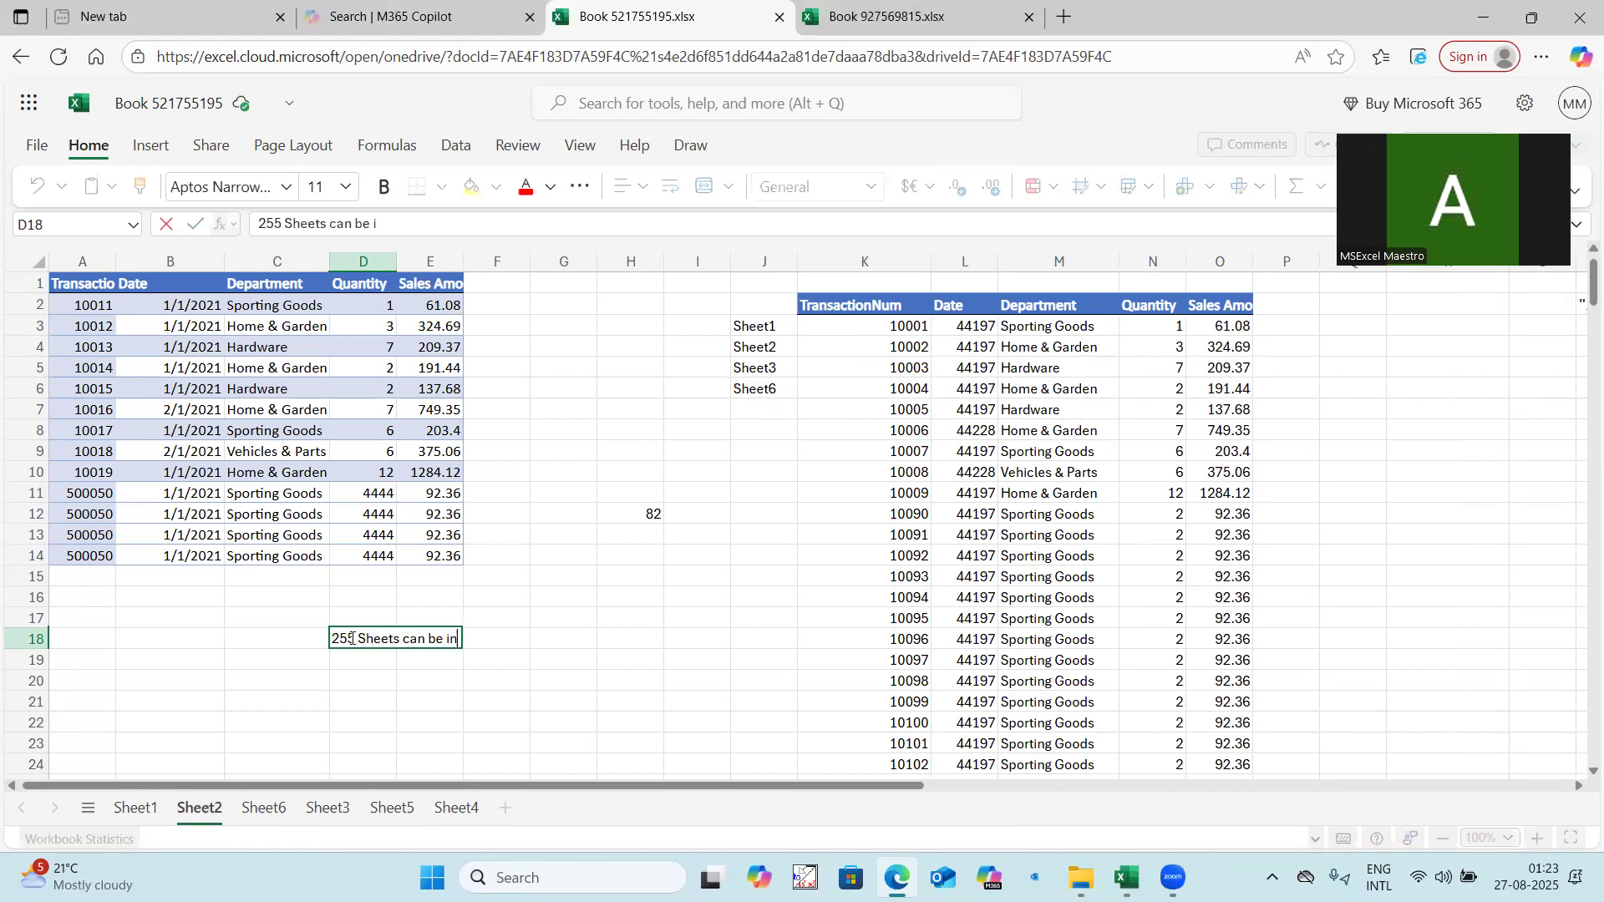
pyautogui.write('serte')
pyautogui.click(582, 582)
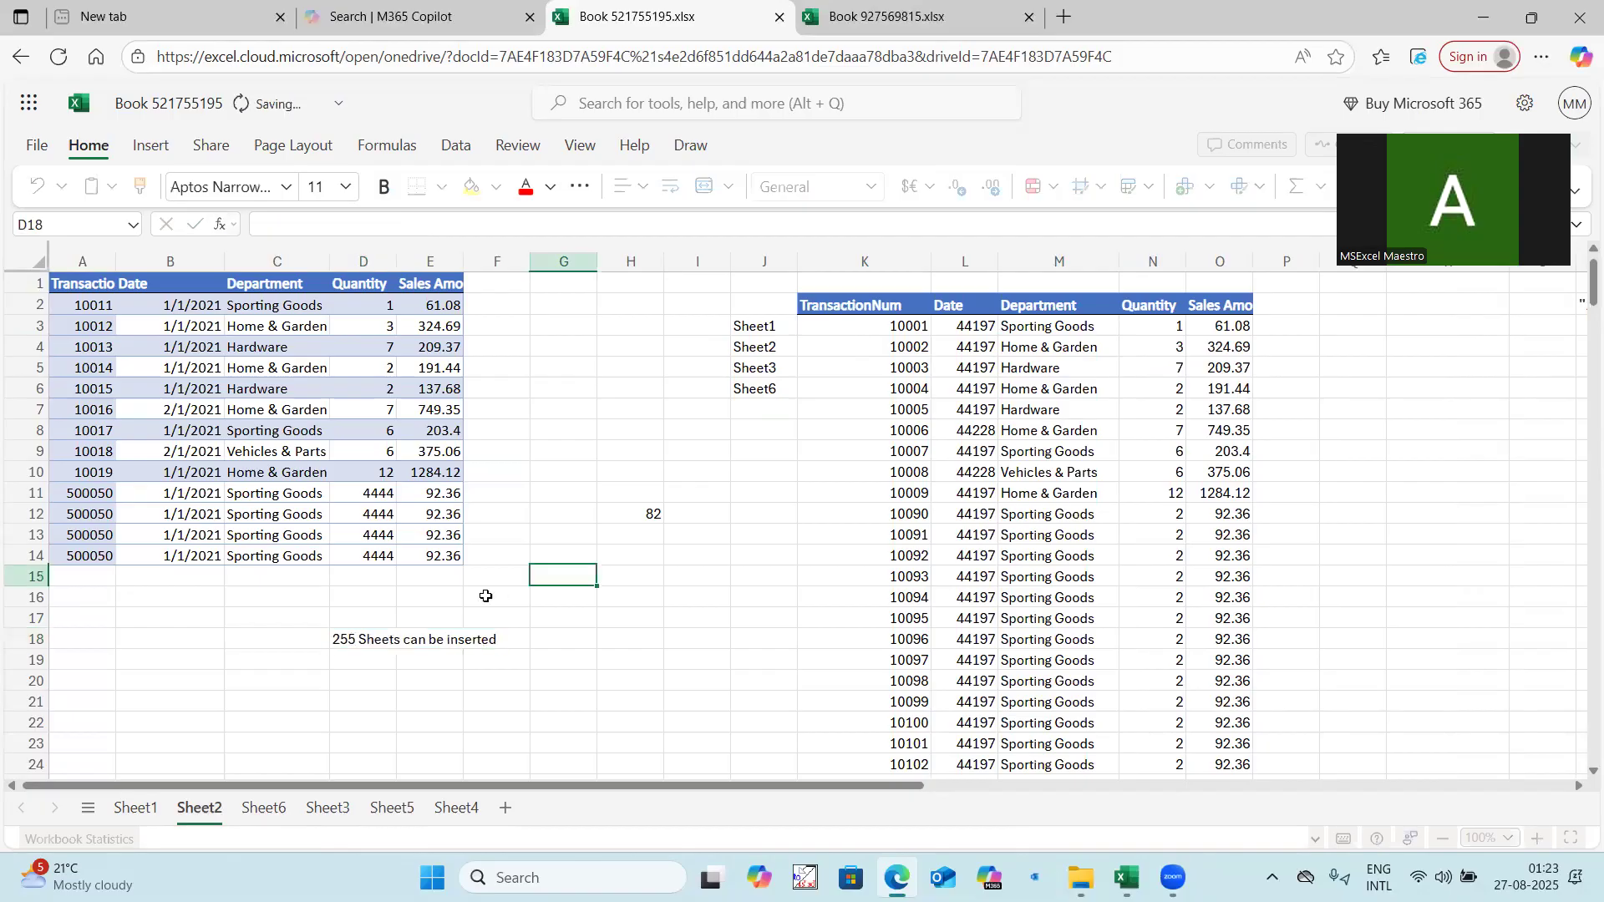
# Format the note in D18 as bold with font size 16, and widen column D.
pyautogui.click(387, 645)
pyautogui.hotkey('ctrl', 'b')
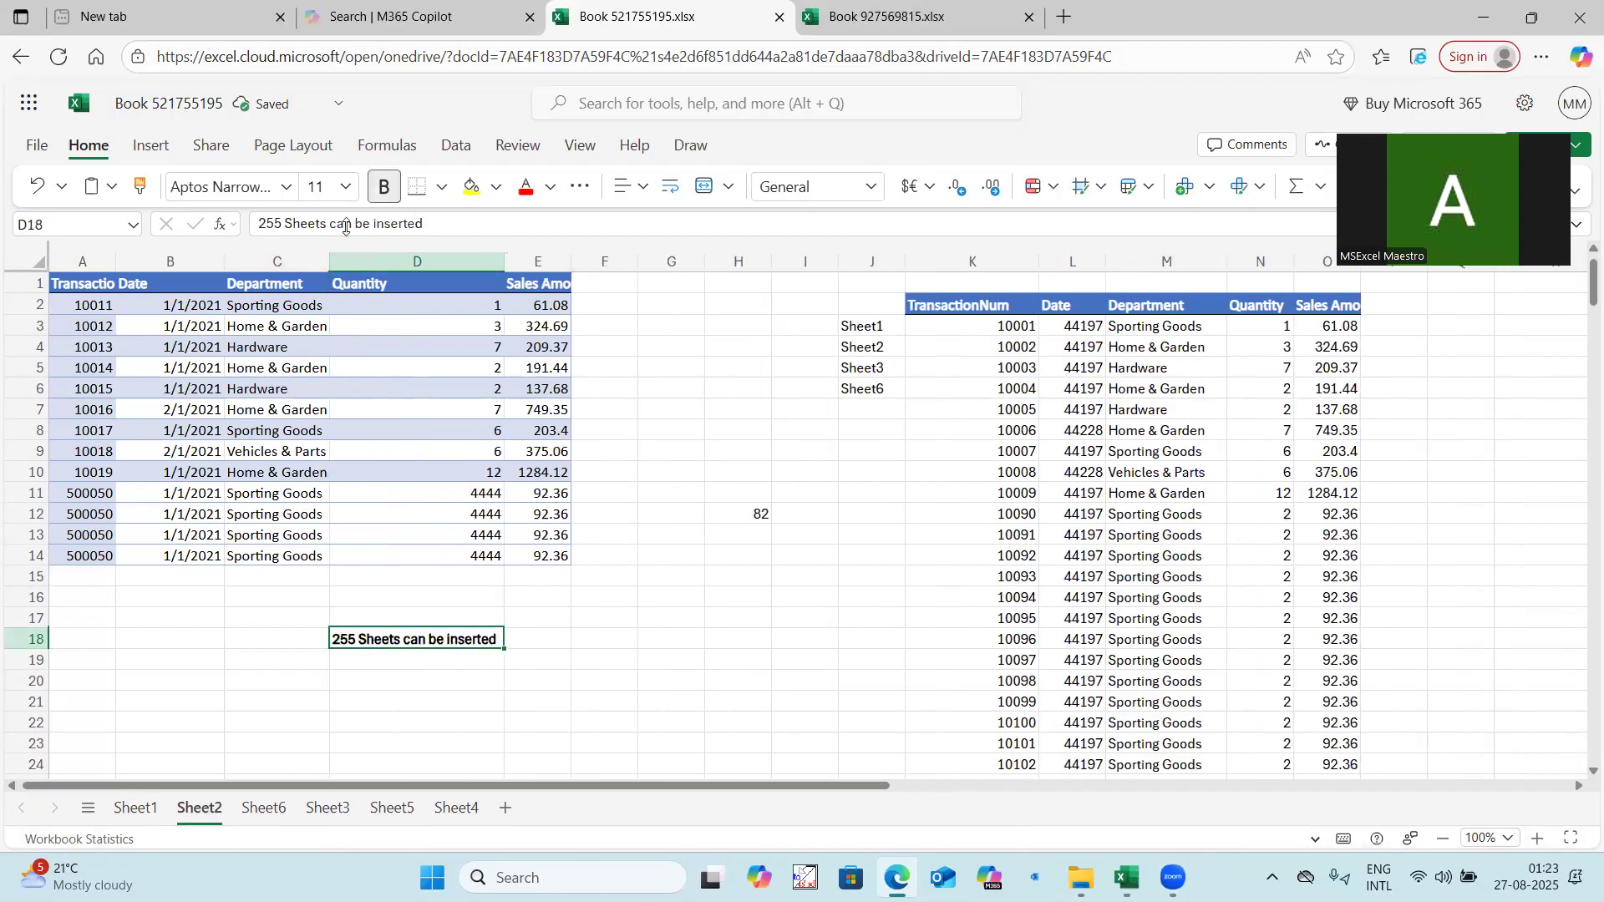
pyautogui.click(346, 191)
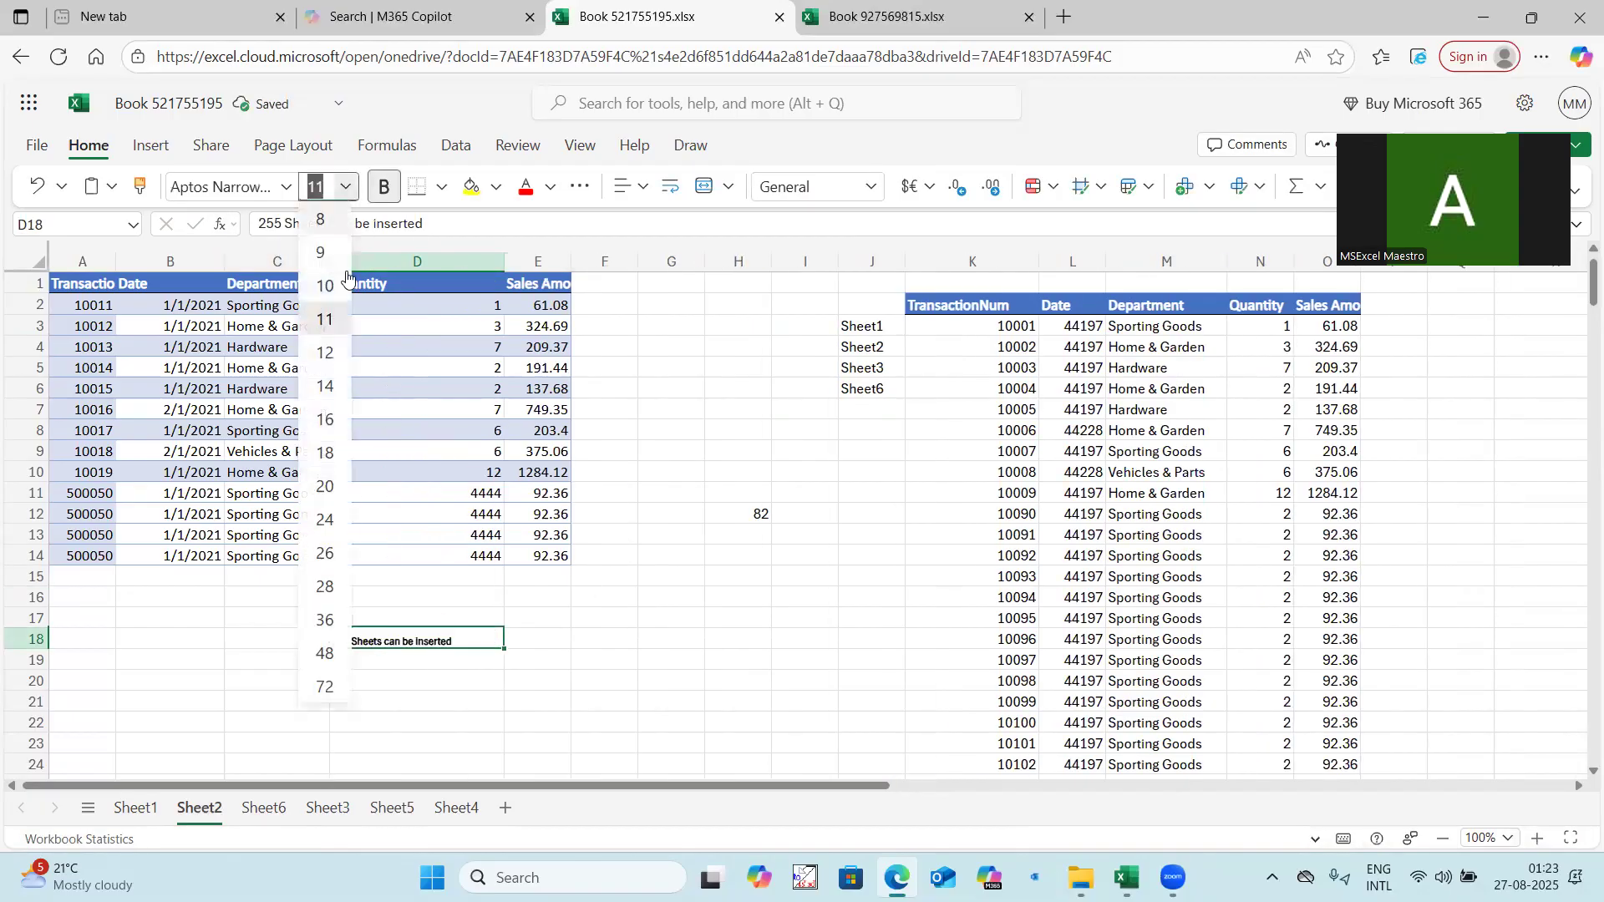
pyautogui.click(329, 422)
pyautogui.click(702, 597)
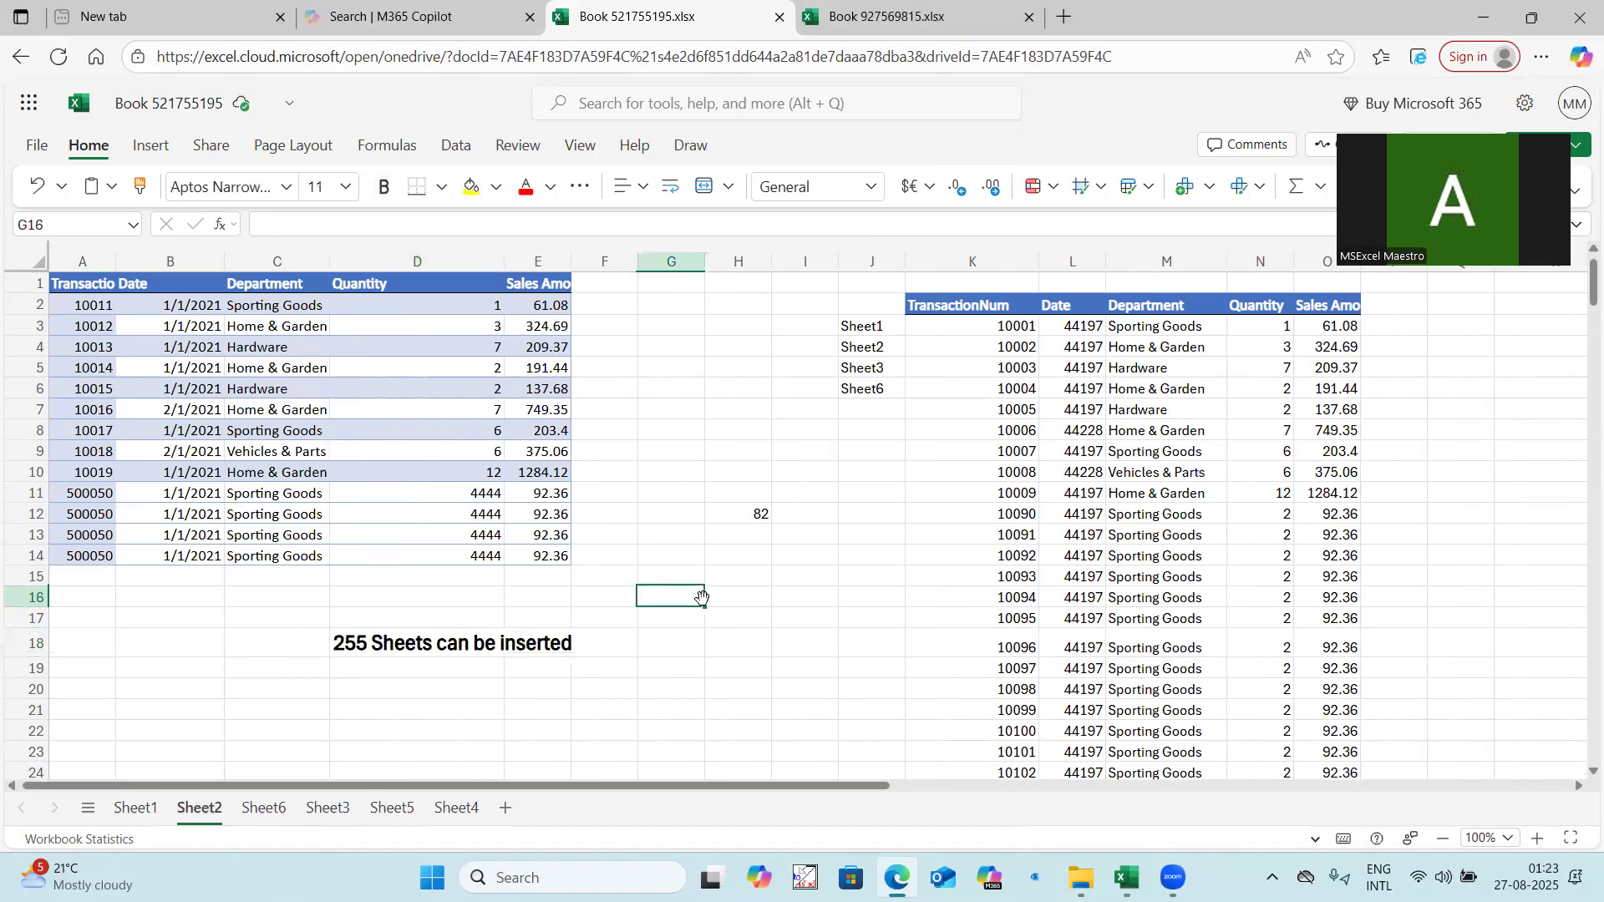